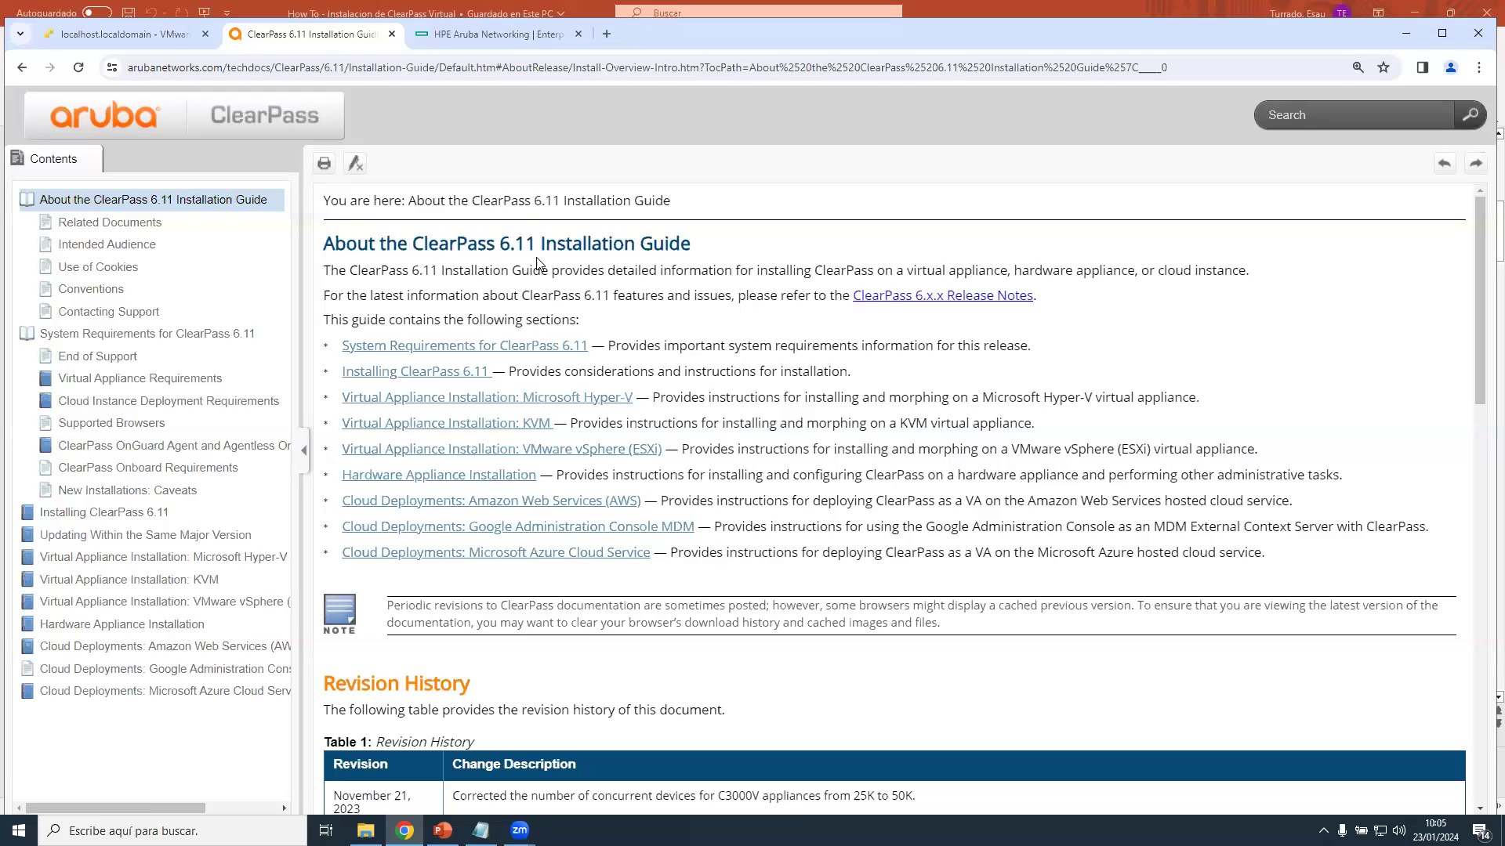
Go from ClearPass 6.11 System Requirements to Virtual Appliance Requirements and open the Scaling & Ordering Guide in a new tab.
{"action": "left_click", "coordinate": [457, 350]}
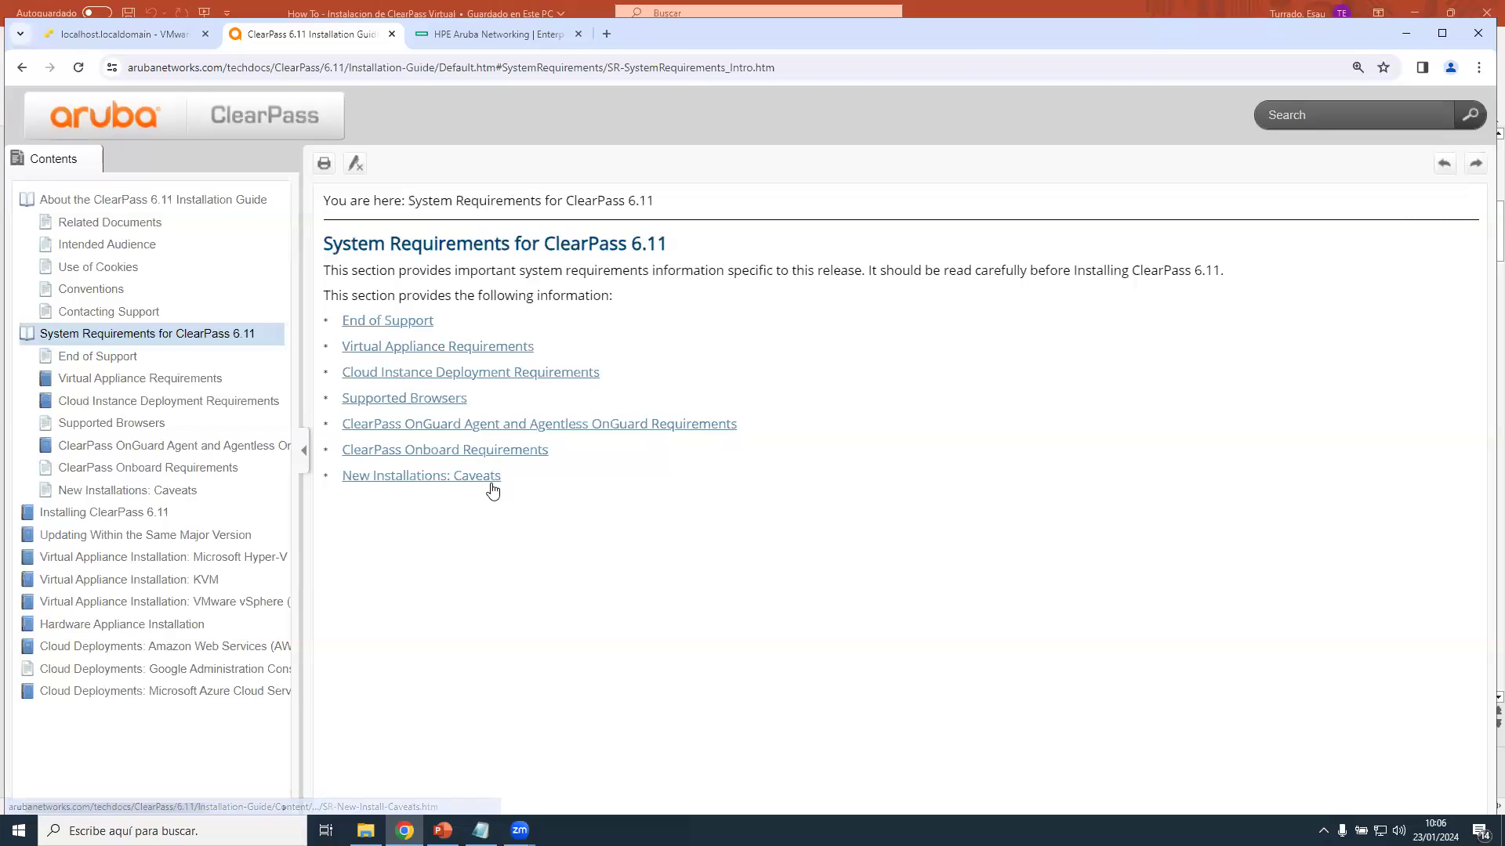
{"action": "left_click", "coordinate": [435, 351]}
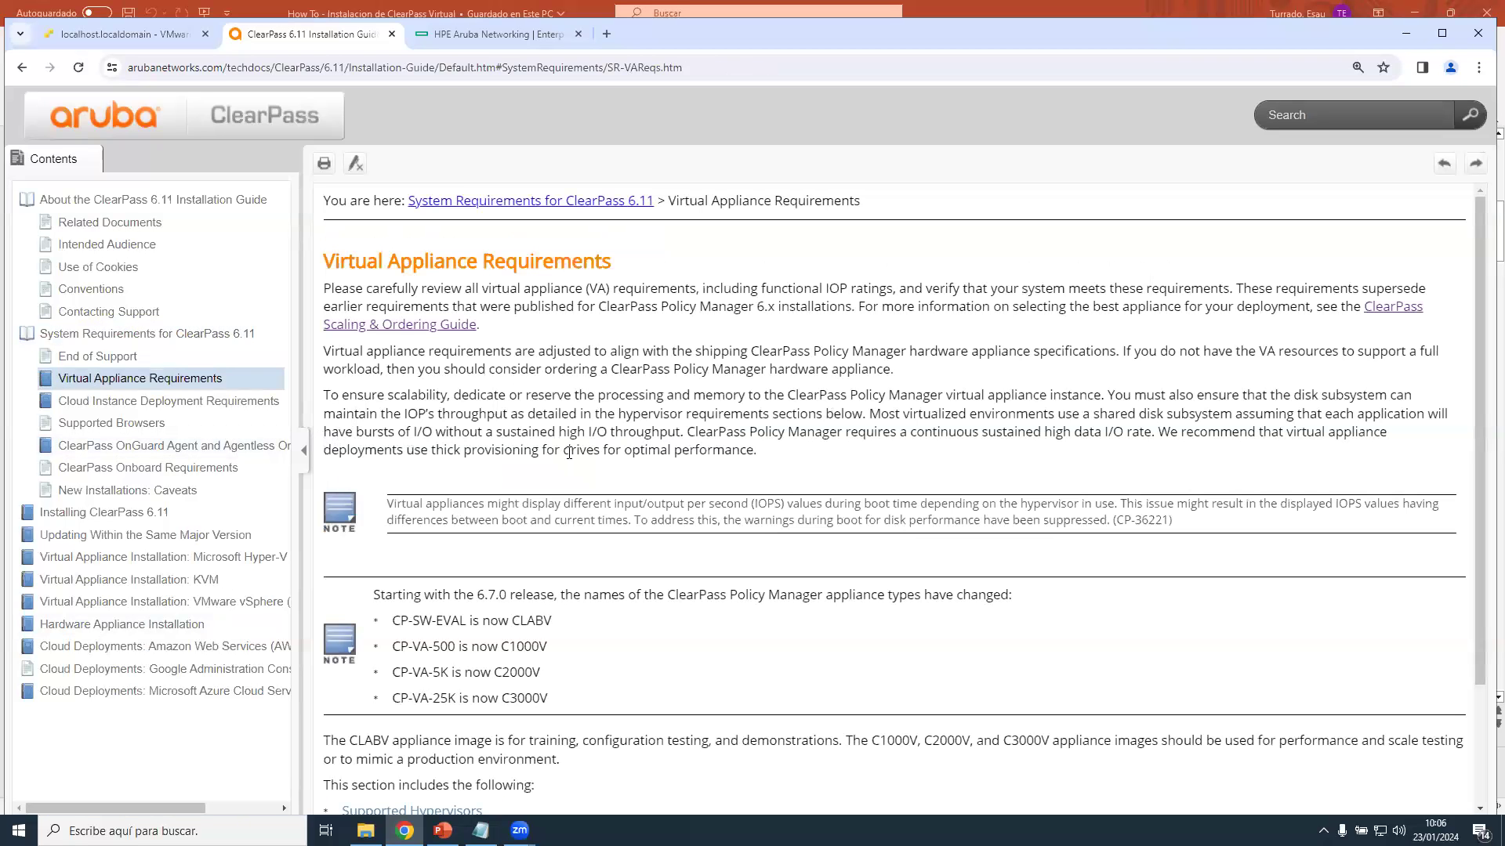
{"action": "left_click", "coordinate": [1409, 314]}
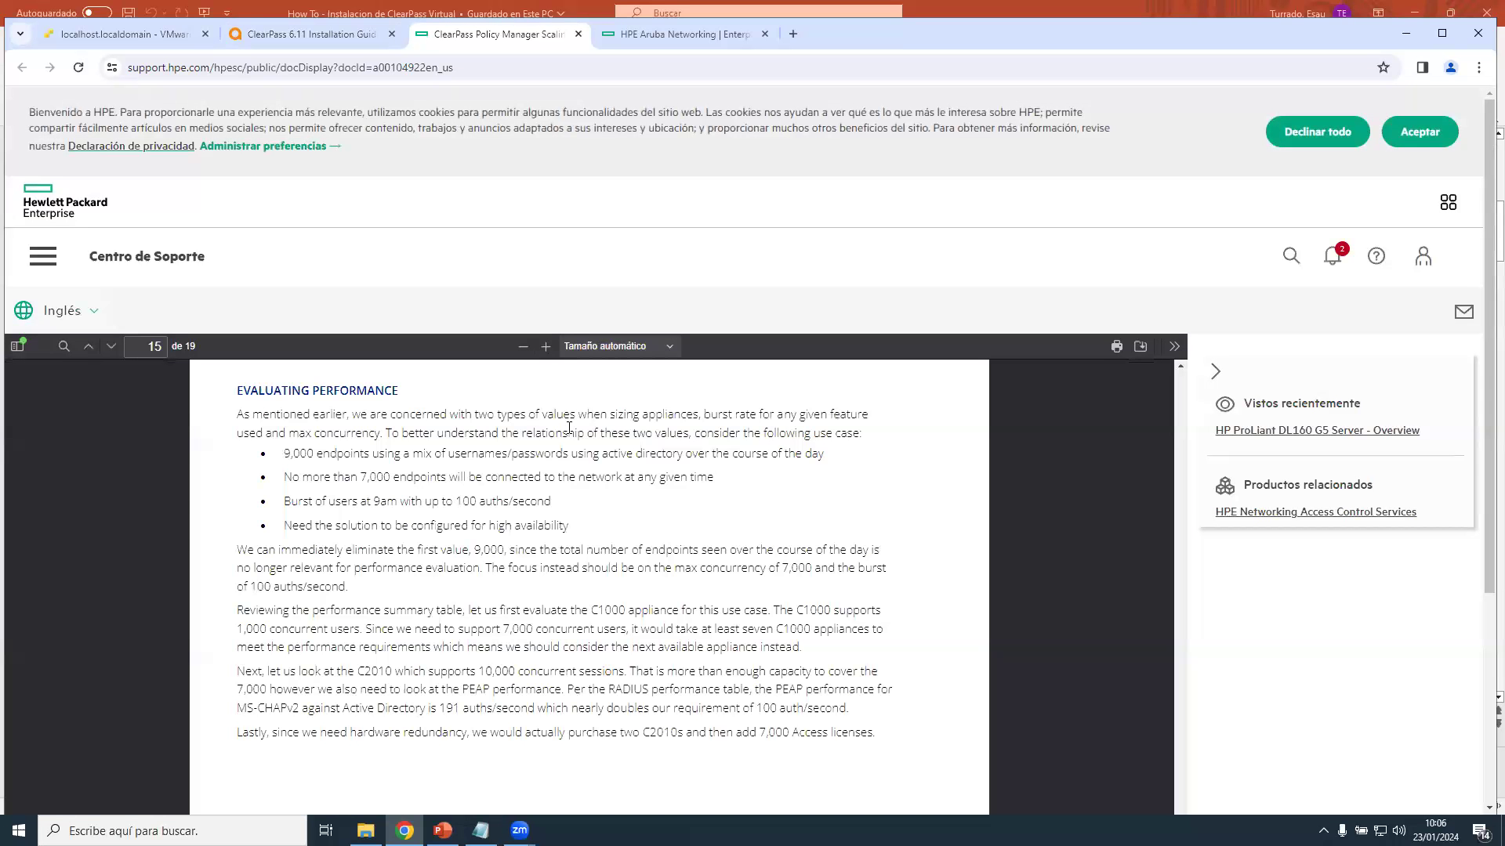
Return the Scaling & Ordering Guide PDF to its beginning.
{"action": "scroll", "coordinate": [563, 423], "scroll_direction": "up", "scroll_amount": 7}
{"action": "scroll", "coordinate": [1091, 530], "scroll_direction": "up", "scroll_amount": 1}
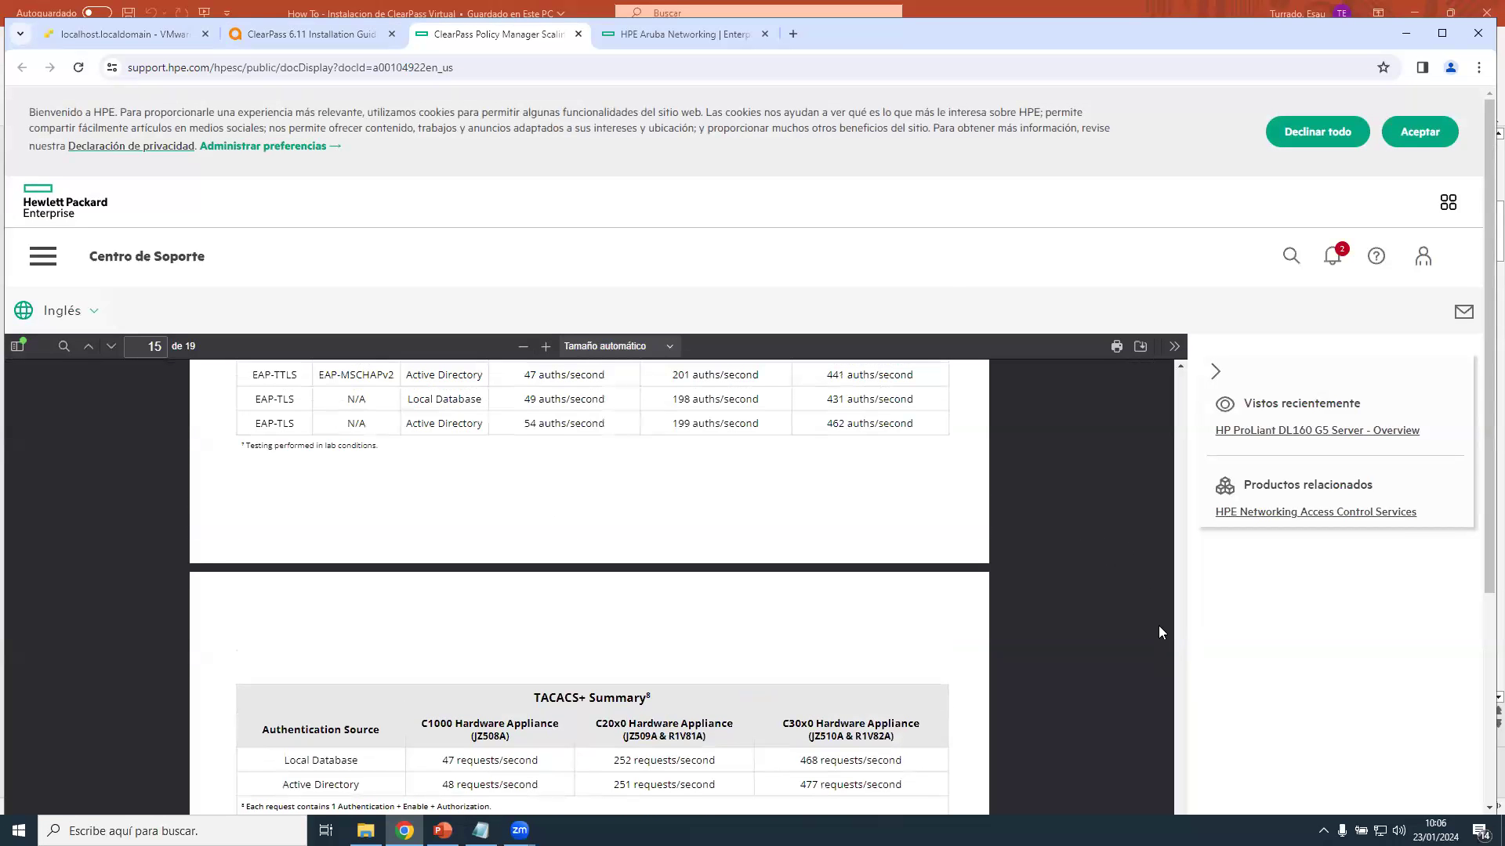
{"action": "scroll", "coordinate": [1158, 626], "scroll_direction": "up", "scroll_amount": 10}
{"action": "left_click_drag", "start_coordinate": [1183, 805], "coordinate": [1160, 370]}
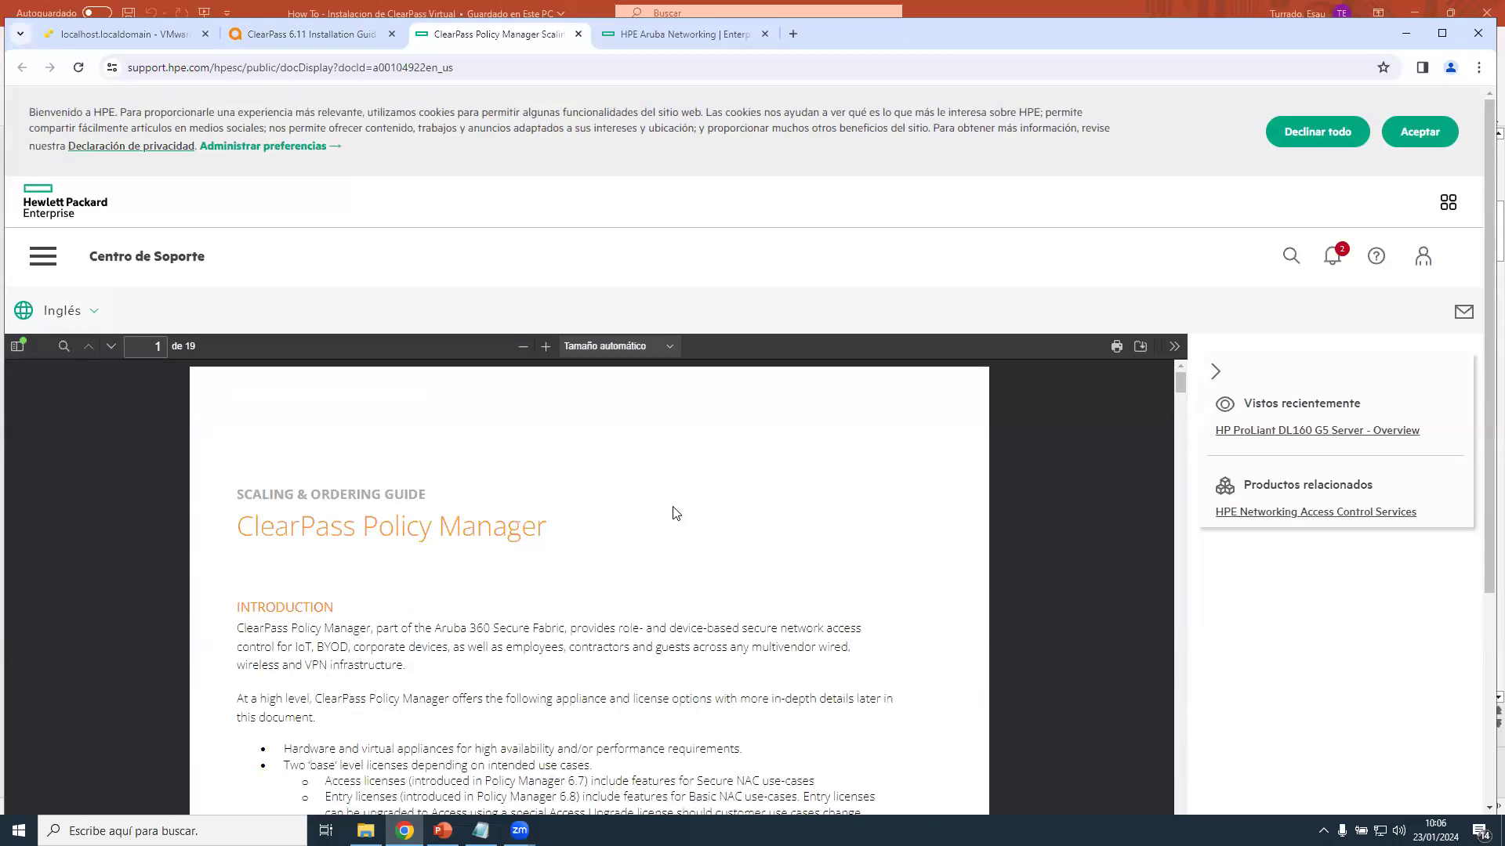
Scroll past the licence tables to page 12's C1000/C2010/C3010 appliance specifications table.
{"action": "scroll", "coordinate": [609, 514], "scroll_direction": "down", "scroll_amount": 6}
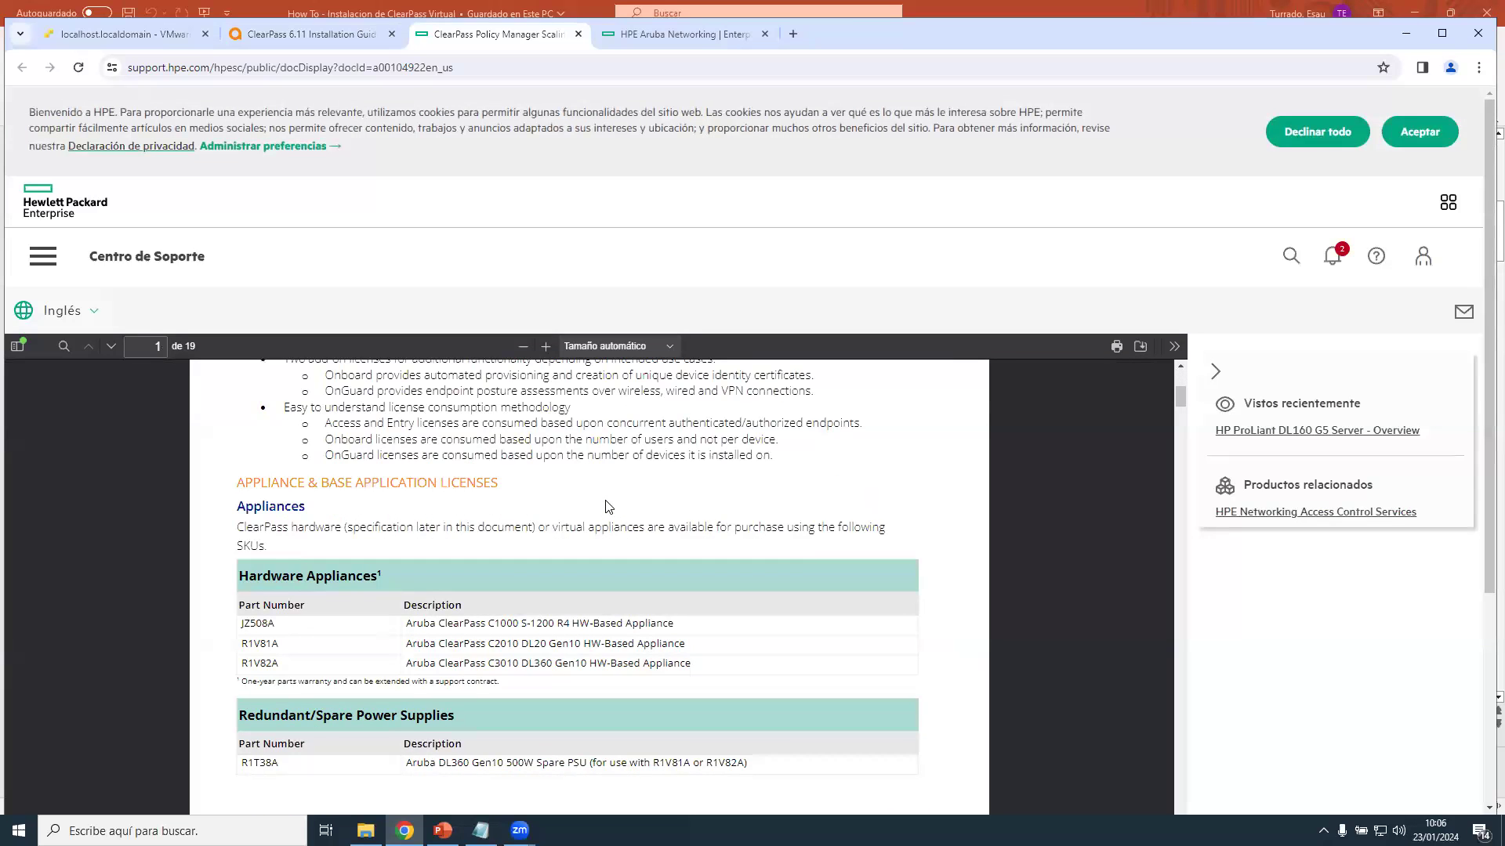
{"action": "scroll", "coordinate": [605, 506], "scroll_direction": "down", "scroll_amount": 7}
{"action": "scroll", "coordinate": [609, 497], "scroll_direction": "down", "scroll_amount": 4}
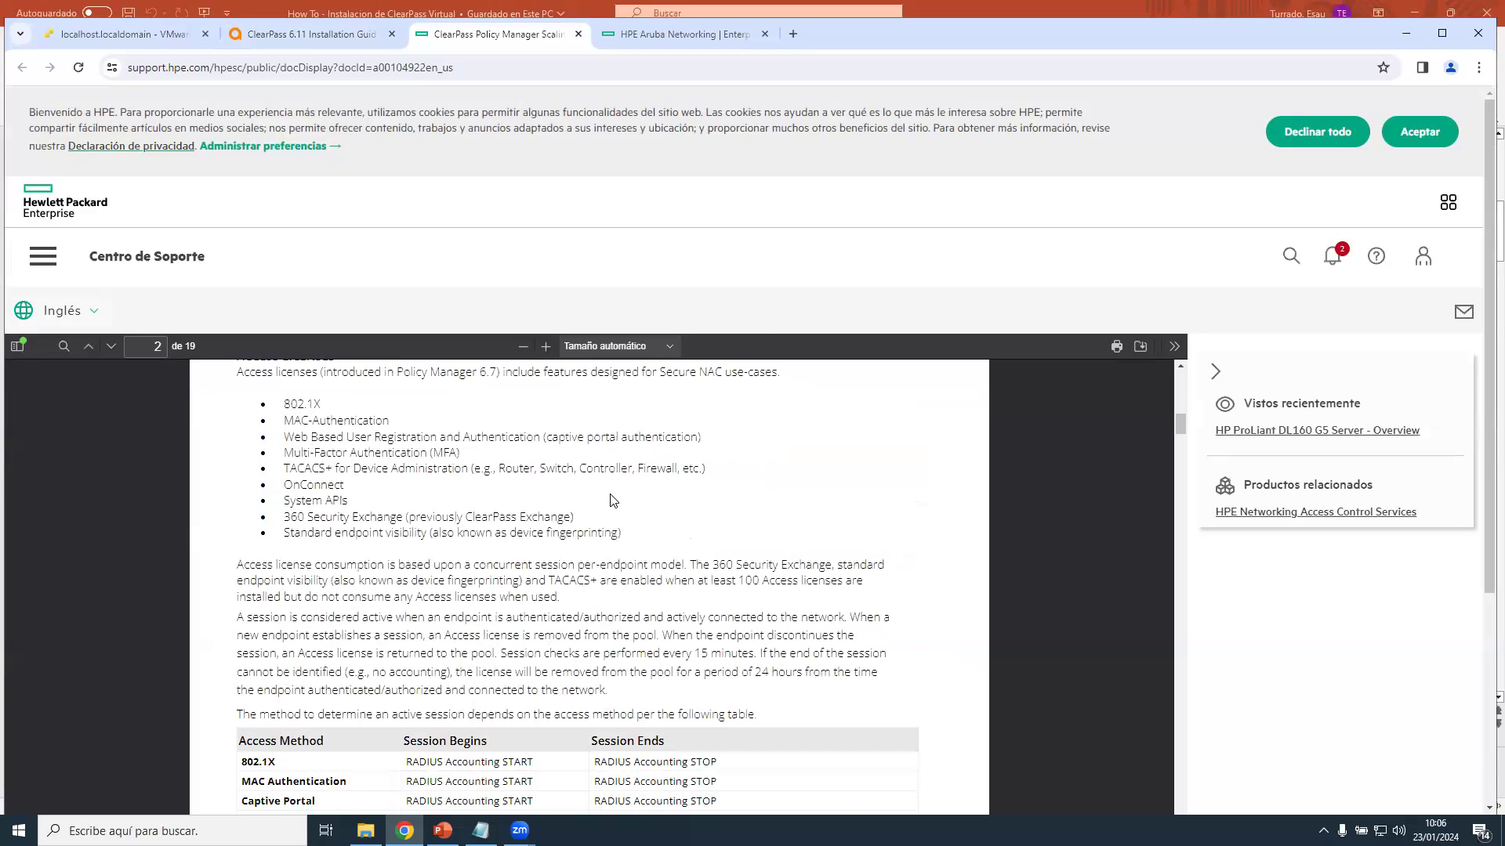
{"action": "scroll", "coordinate": [614, 499], "scroll_direction": "down", "scroll_amount": 8}
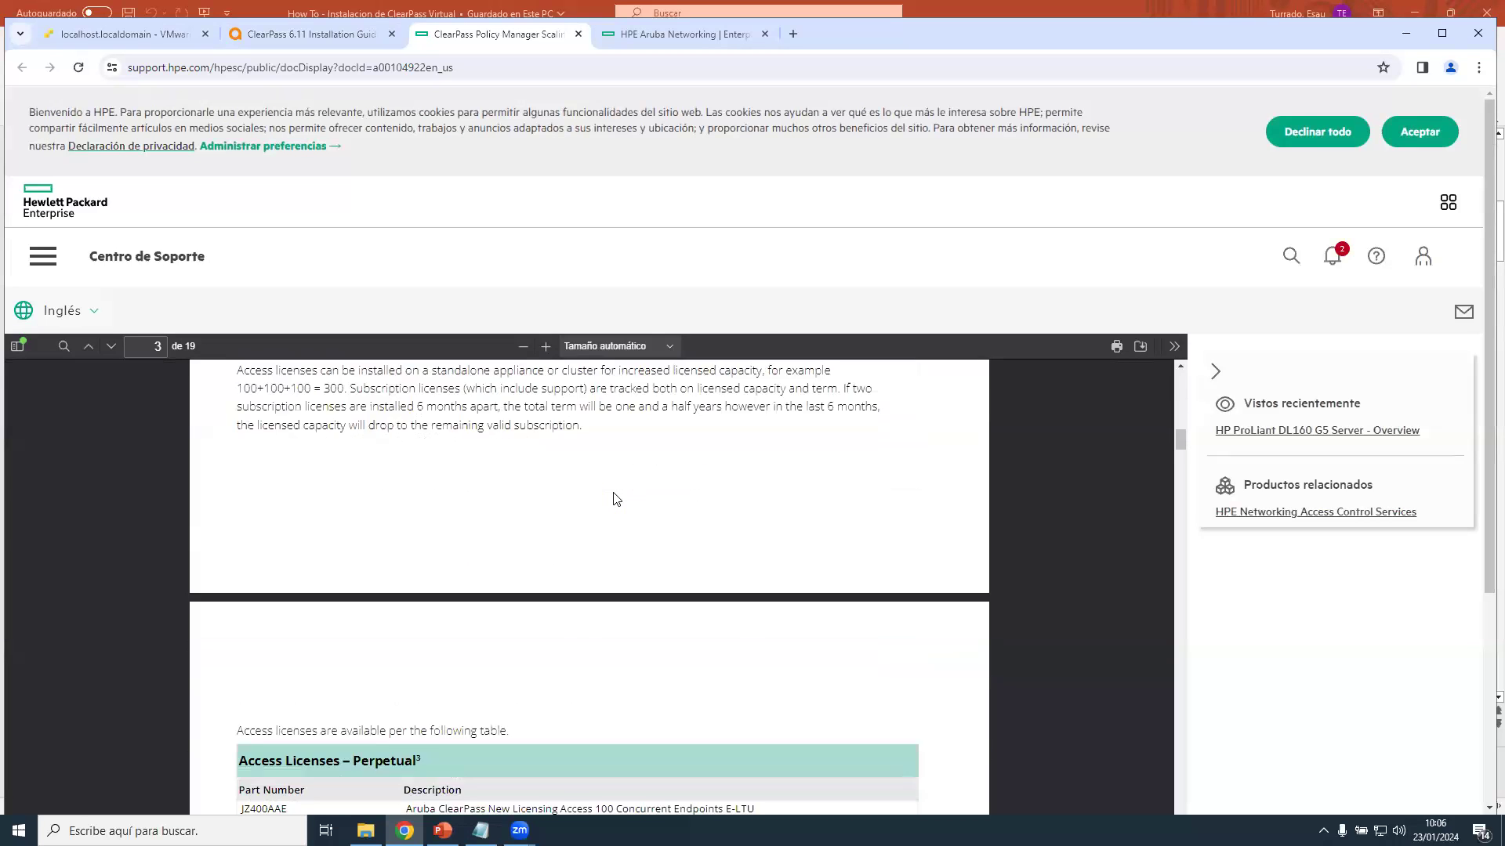
{"action": "scroll", "coordinate": [616, 500], "scroll_direction": "down", "scroll_amount": 6}
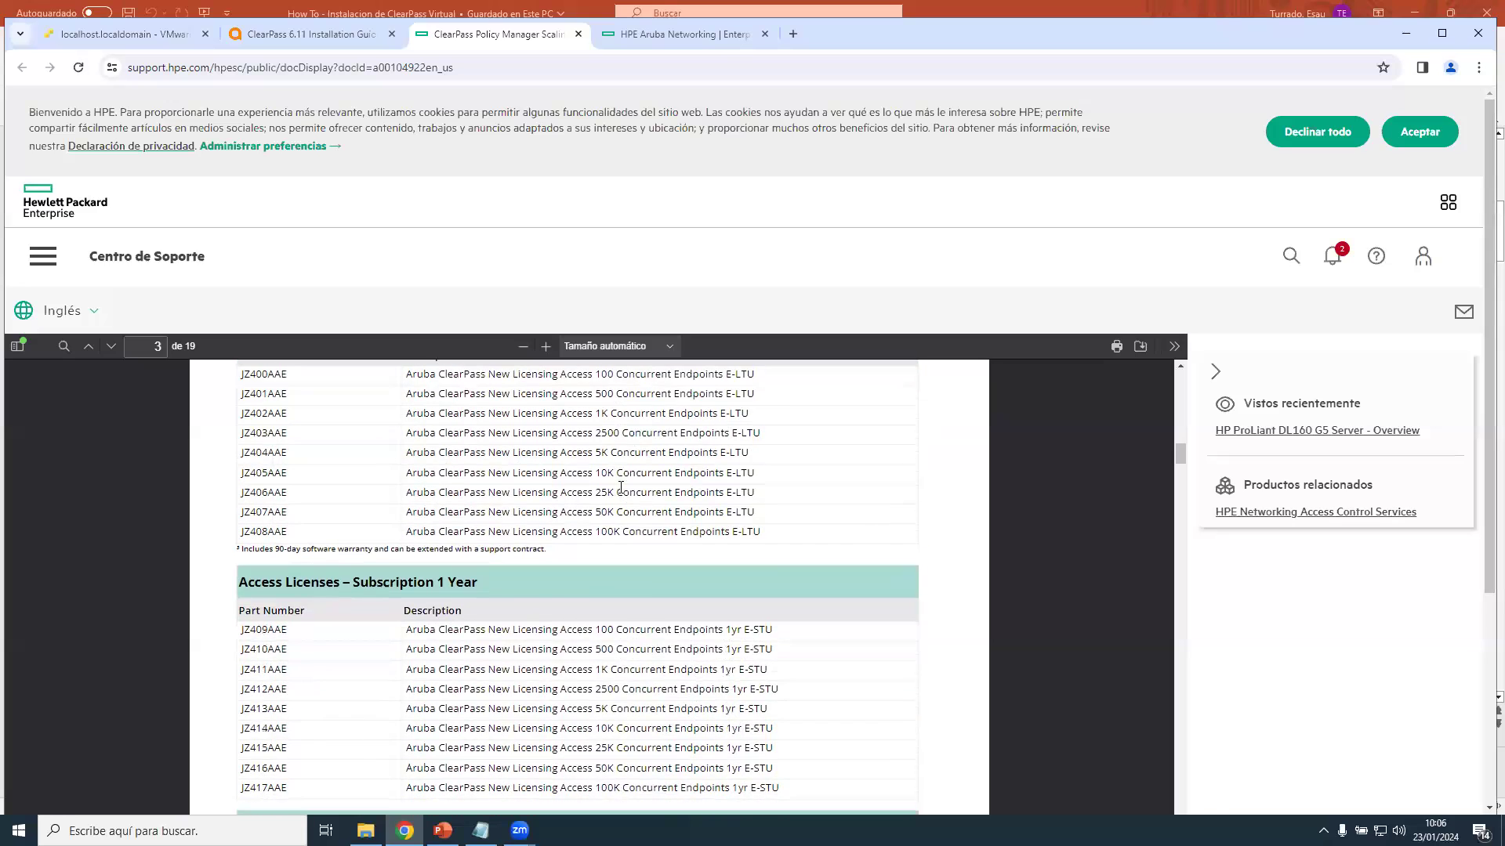
{"action": "scroll", "coordinate": [620, 487], "scroll_direction": "down", "scroll_amount": 3}
{"action": "scroll", "coordinate": [621, 486], "scroll_direction": "down", "scroll_amount": 3}
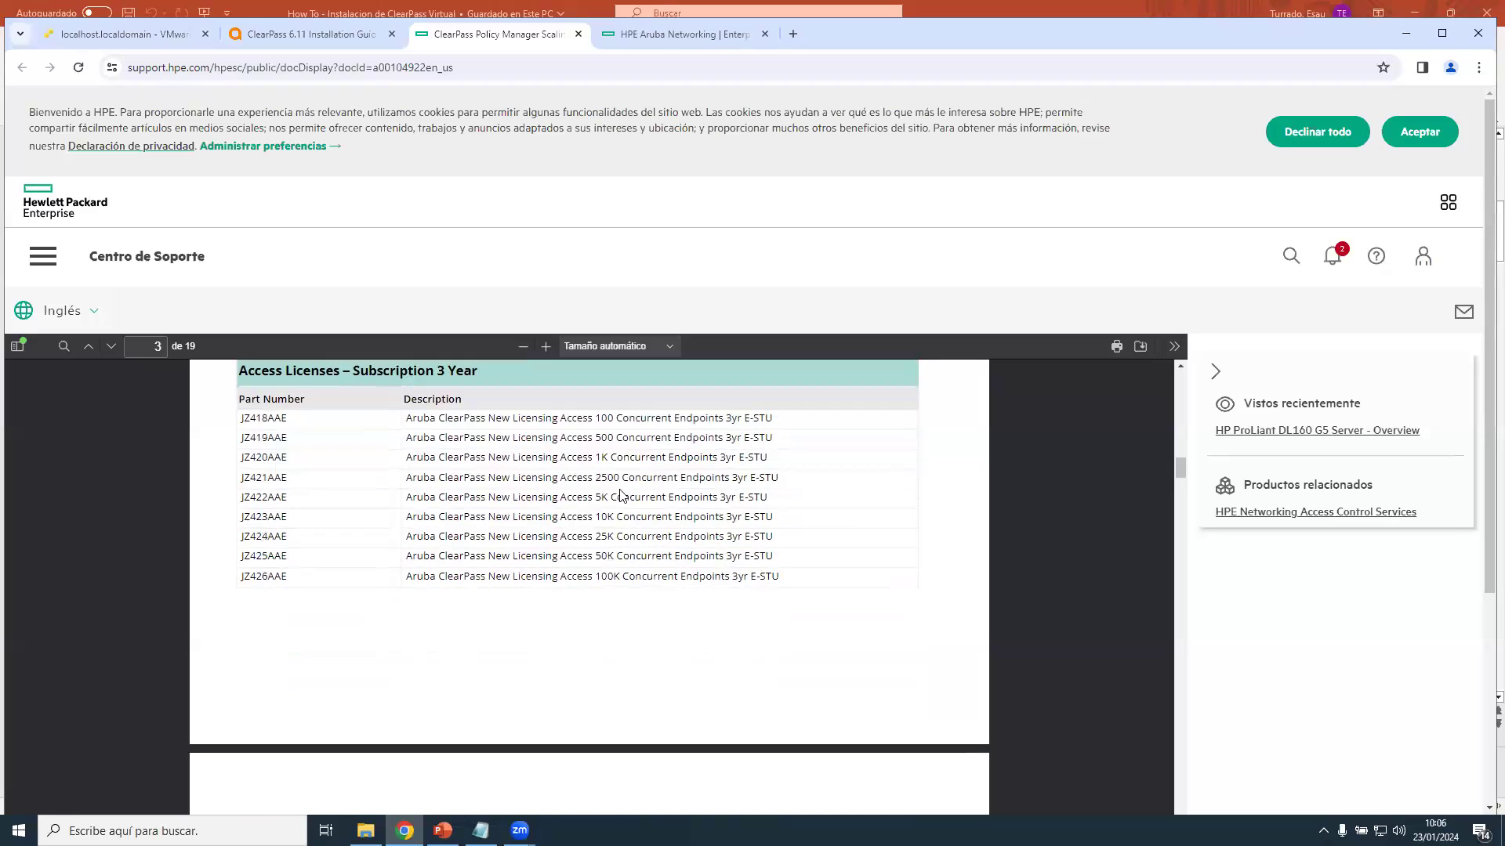
{"action": "scroll", "coordinate": [621, 496], "scroll_direction": "down", "scroll_amount": 6}
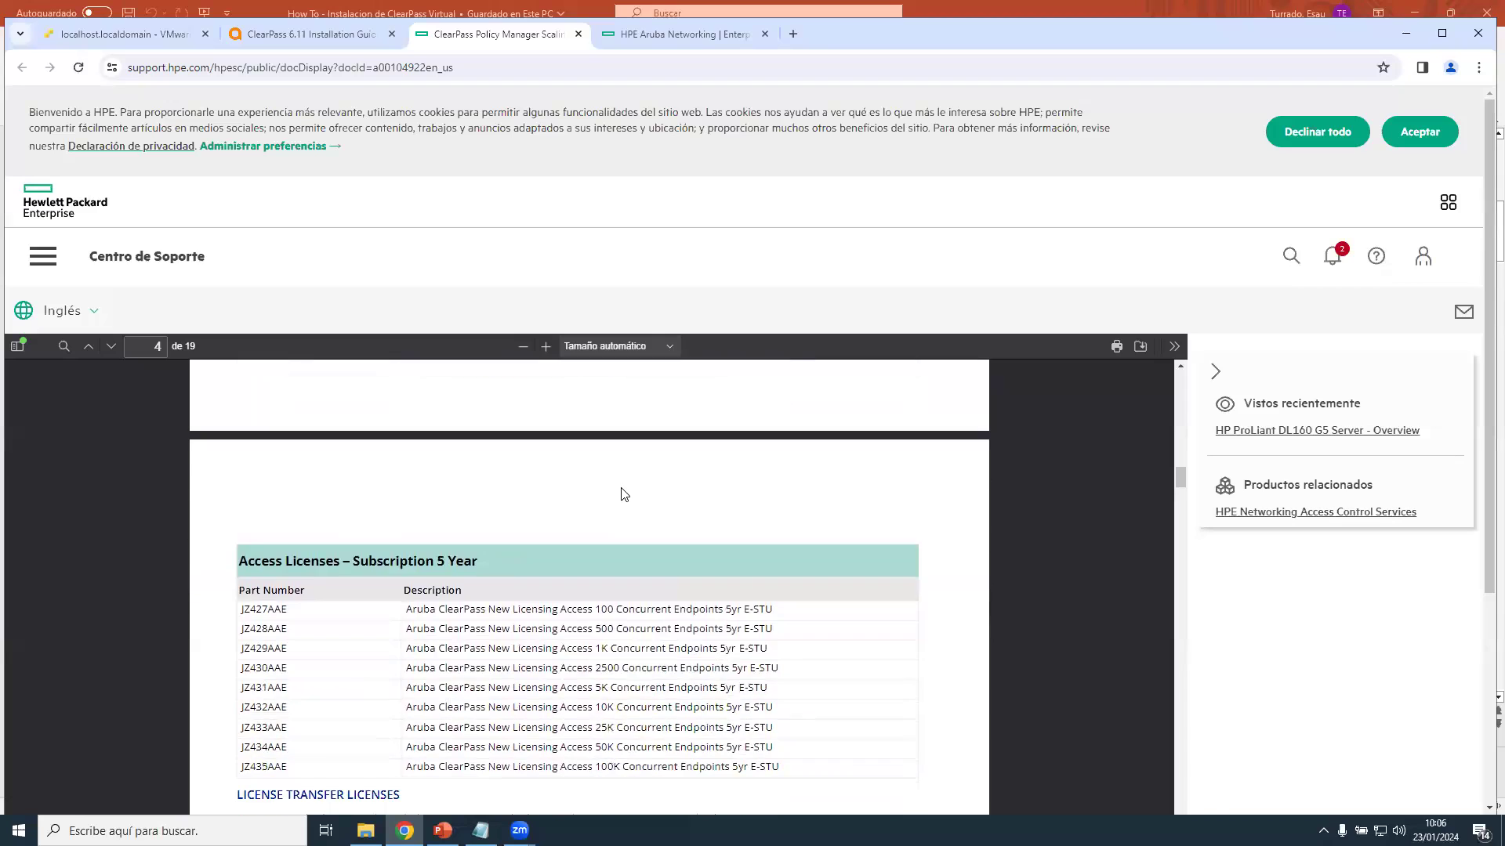
{"action": "scroll", "coordinate": [622, 493], "scroll_direction": "down", "scroll_amount": 15}
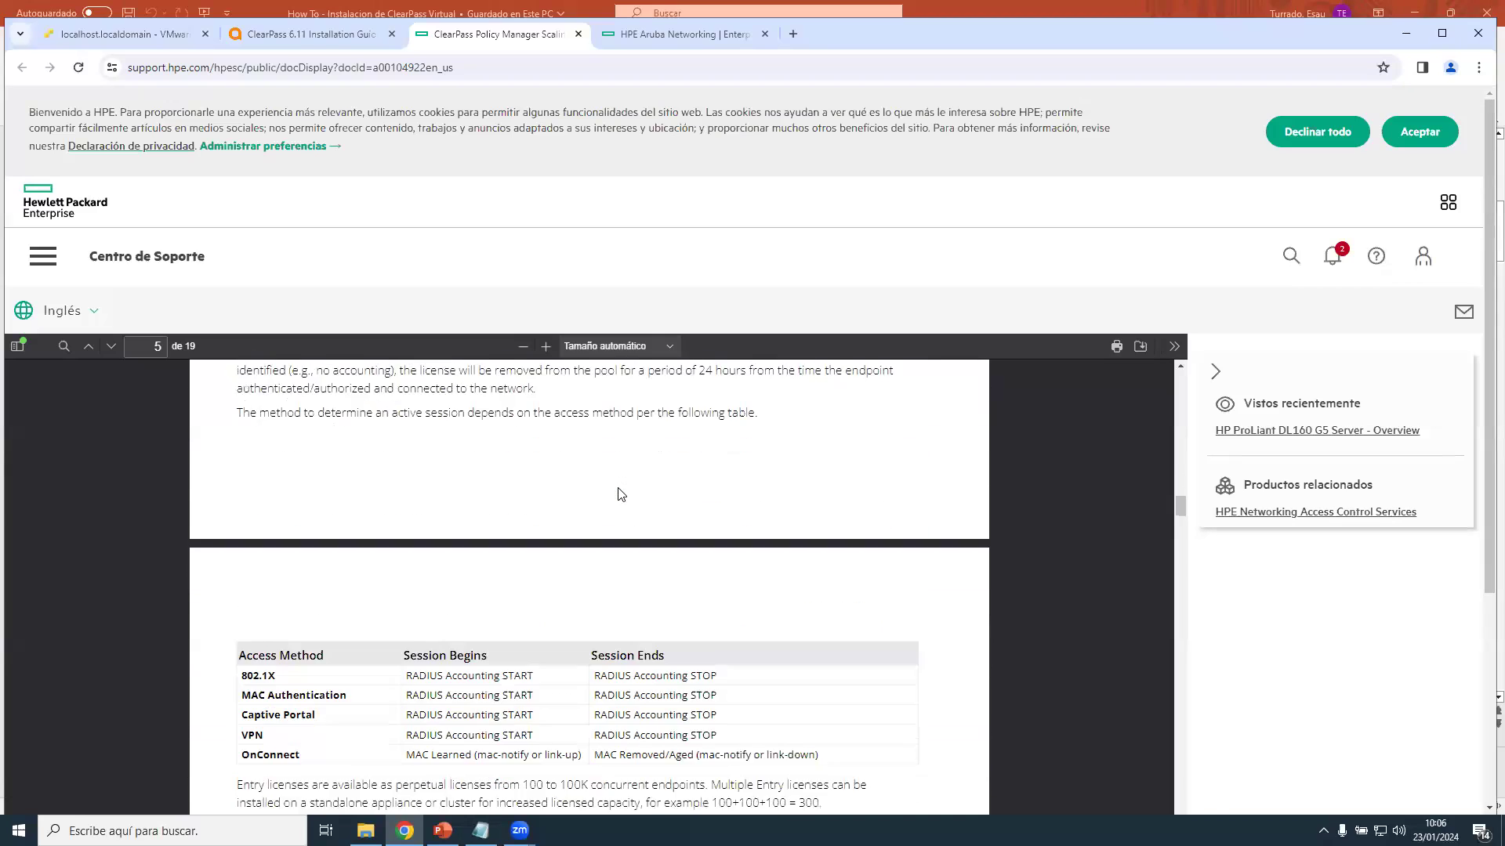
{"action": "scroll", "coordinate": [620, 494], "scroll_direction": "down", "scroll_amount": 15}
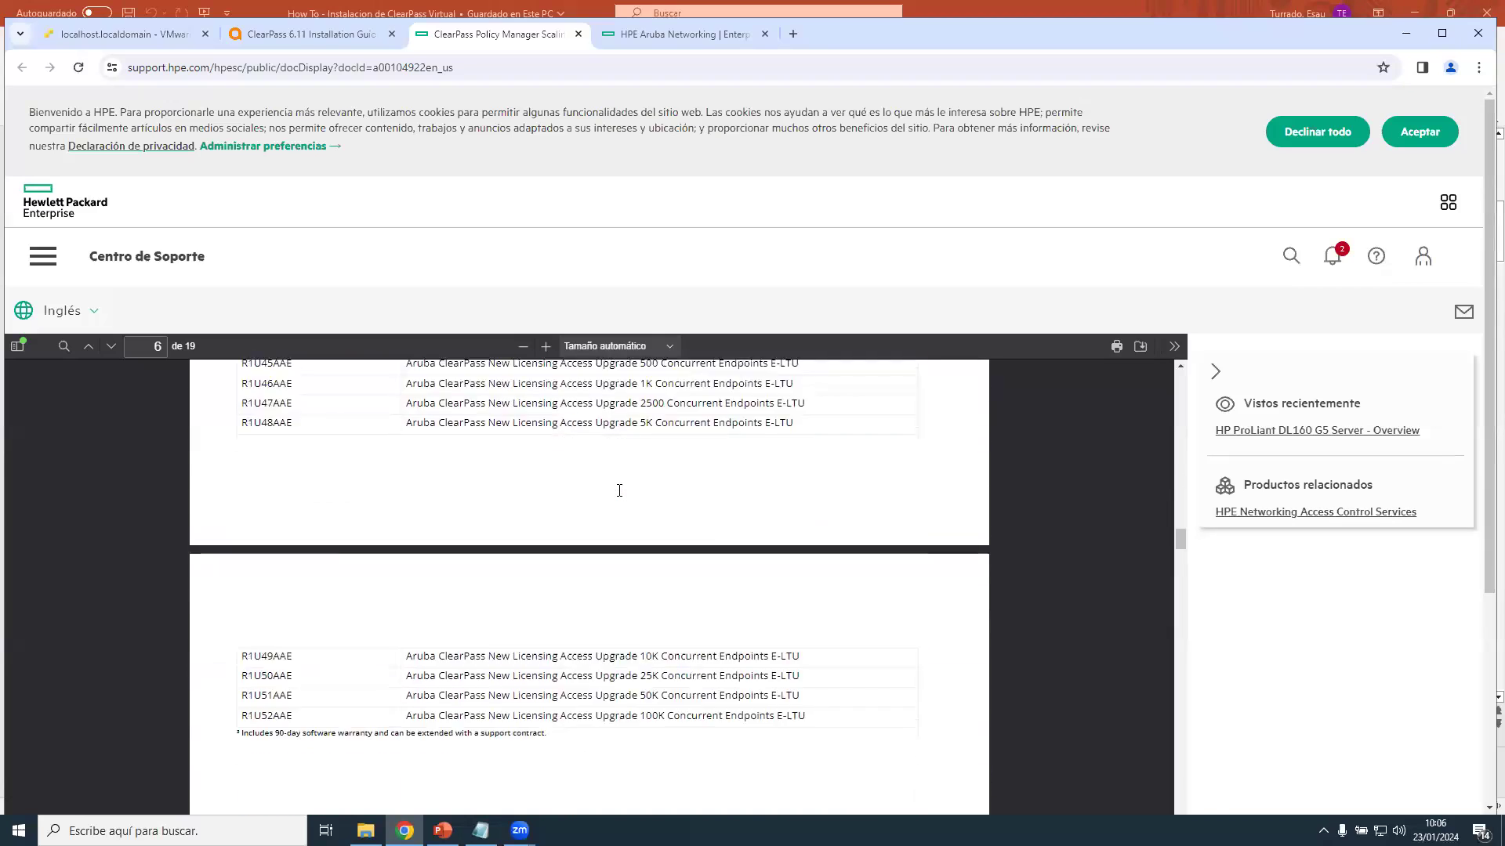
{"action": "scroll", "coordinate": [621, 492], "scroll_direction": "down", "scroll_amount": 15}
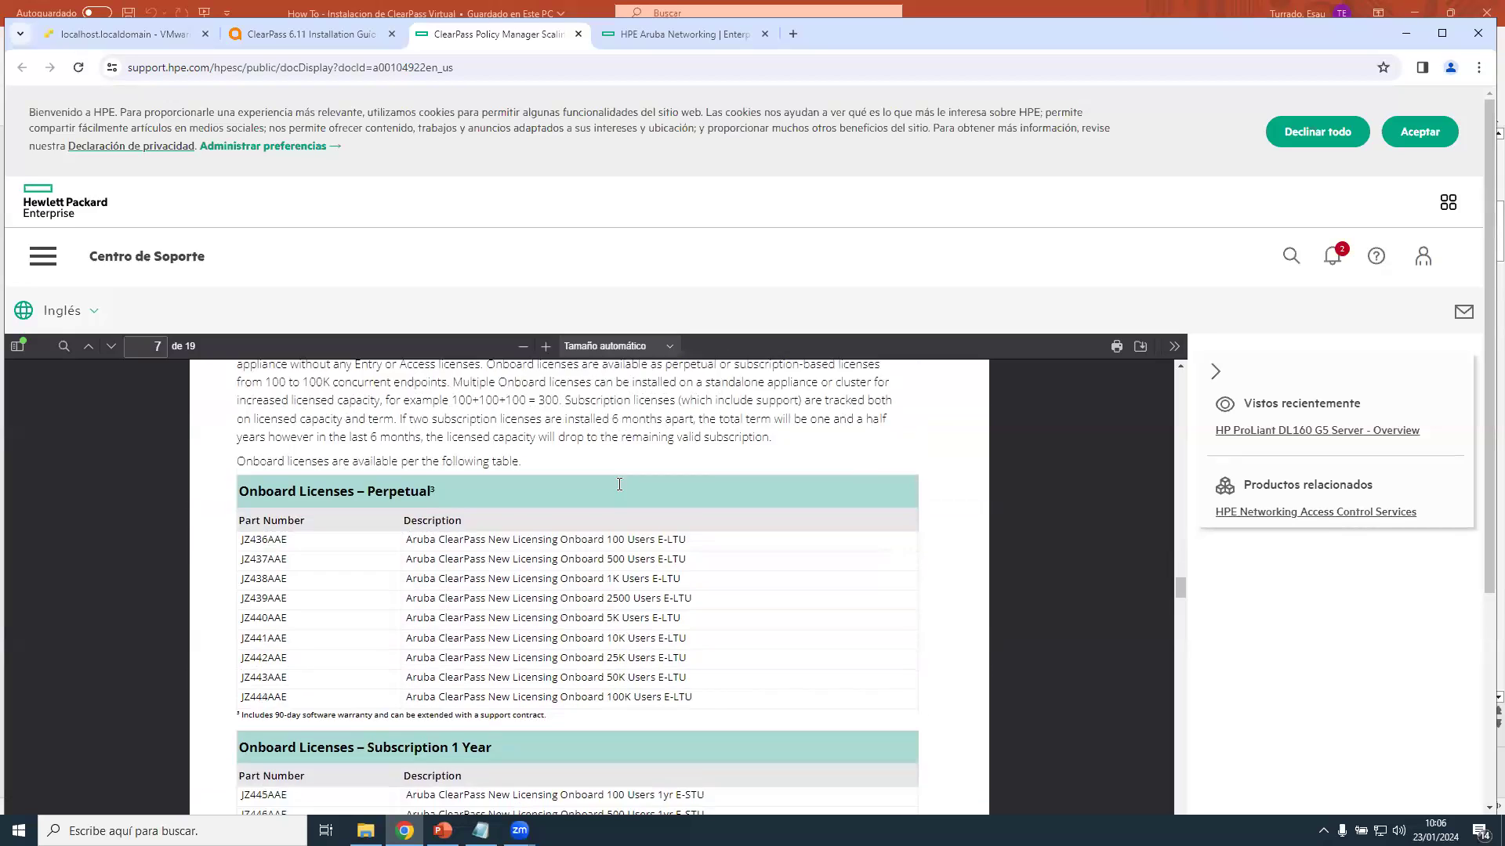
{"action": "scroll", "coordinate": [621, 492], "scroll_direction": "down", "scroll_amount": 15}
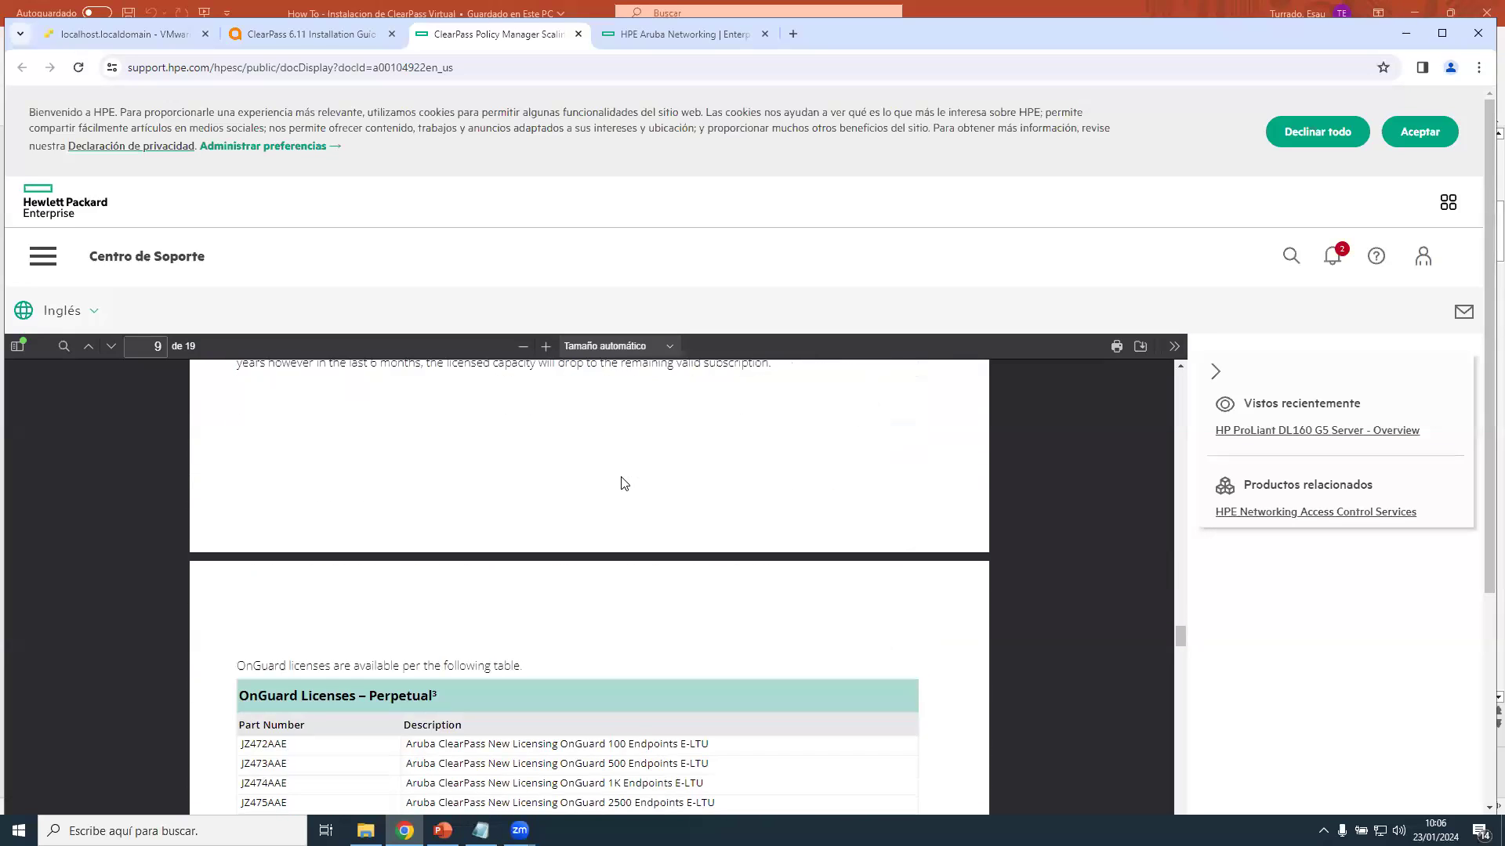
{"action": "scroll", "coordinate": [625, 476], "scroll_direction": "down", "scroll_amount": 15}
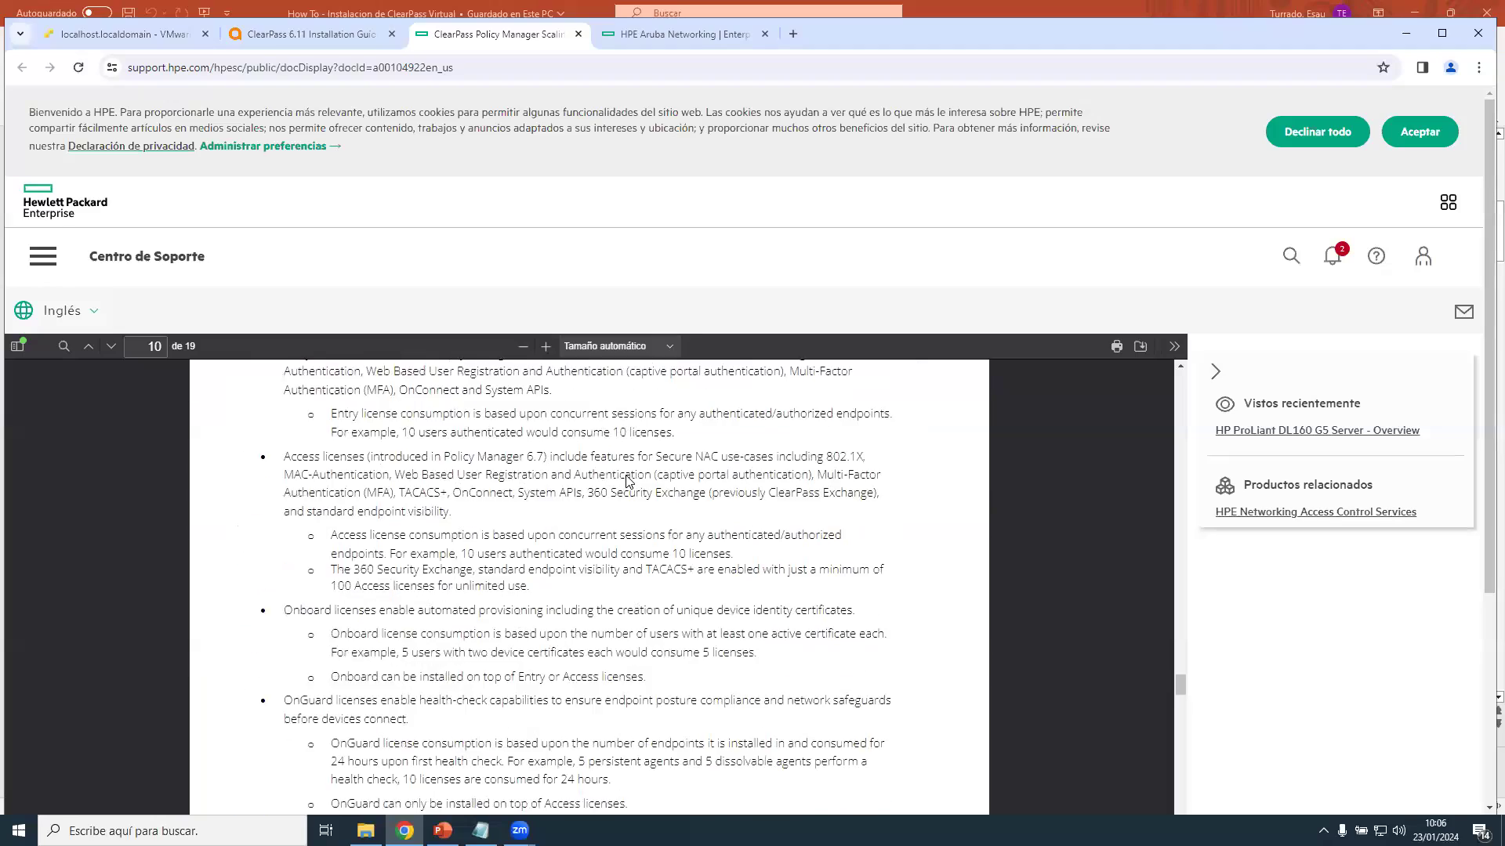
{"action": "scroll", "coordinate": [627, 481], "scroll_direction": "down", "scroll_amount": 15}
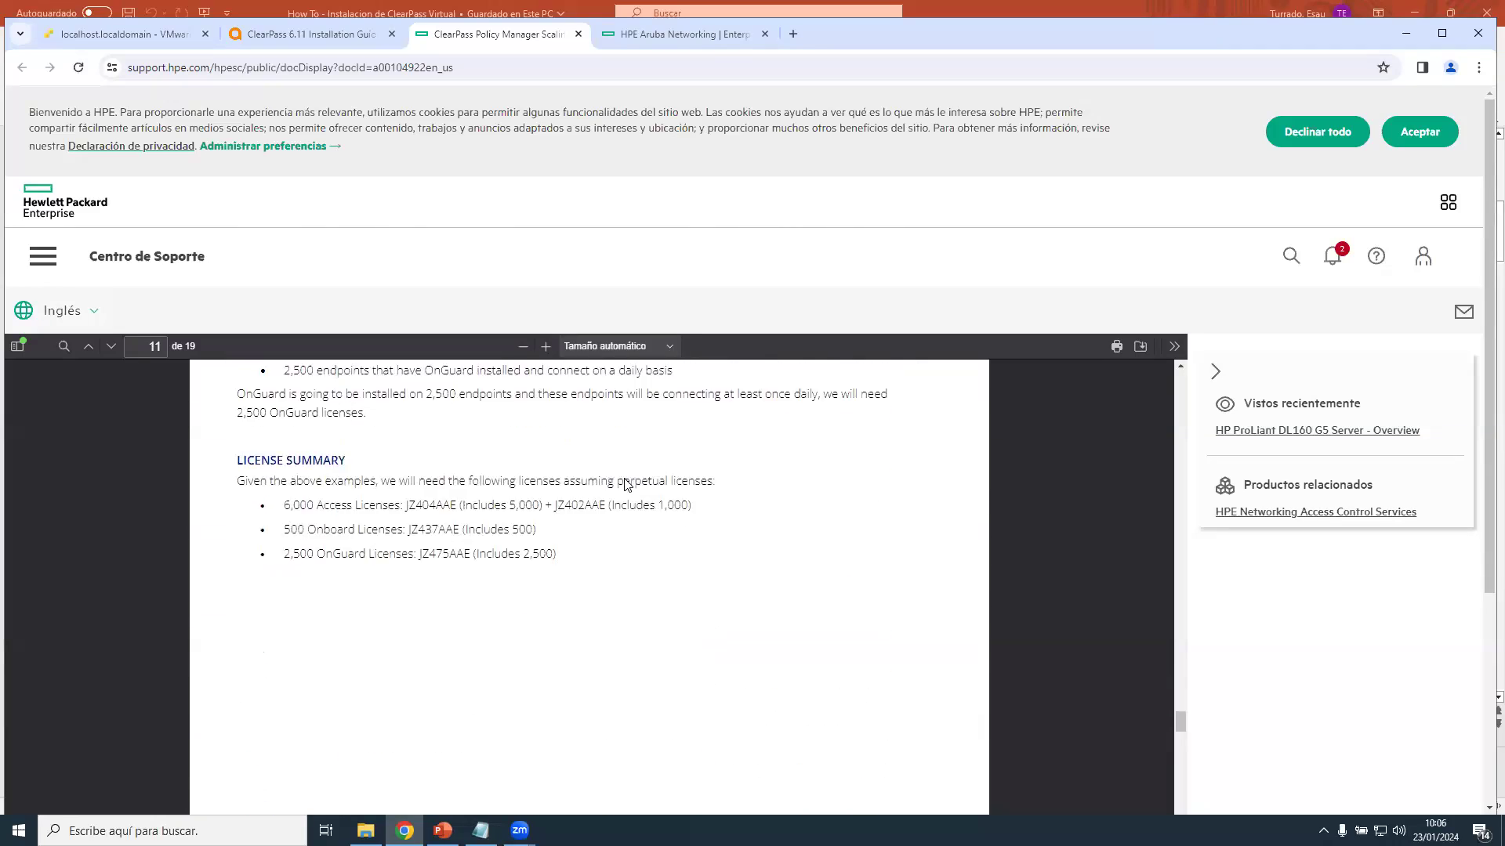
{"action": "scroll", "coordinate": [627, 484], "scroll_direction": "down", "scroll_amount": 5}
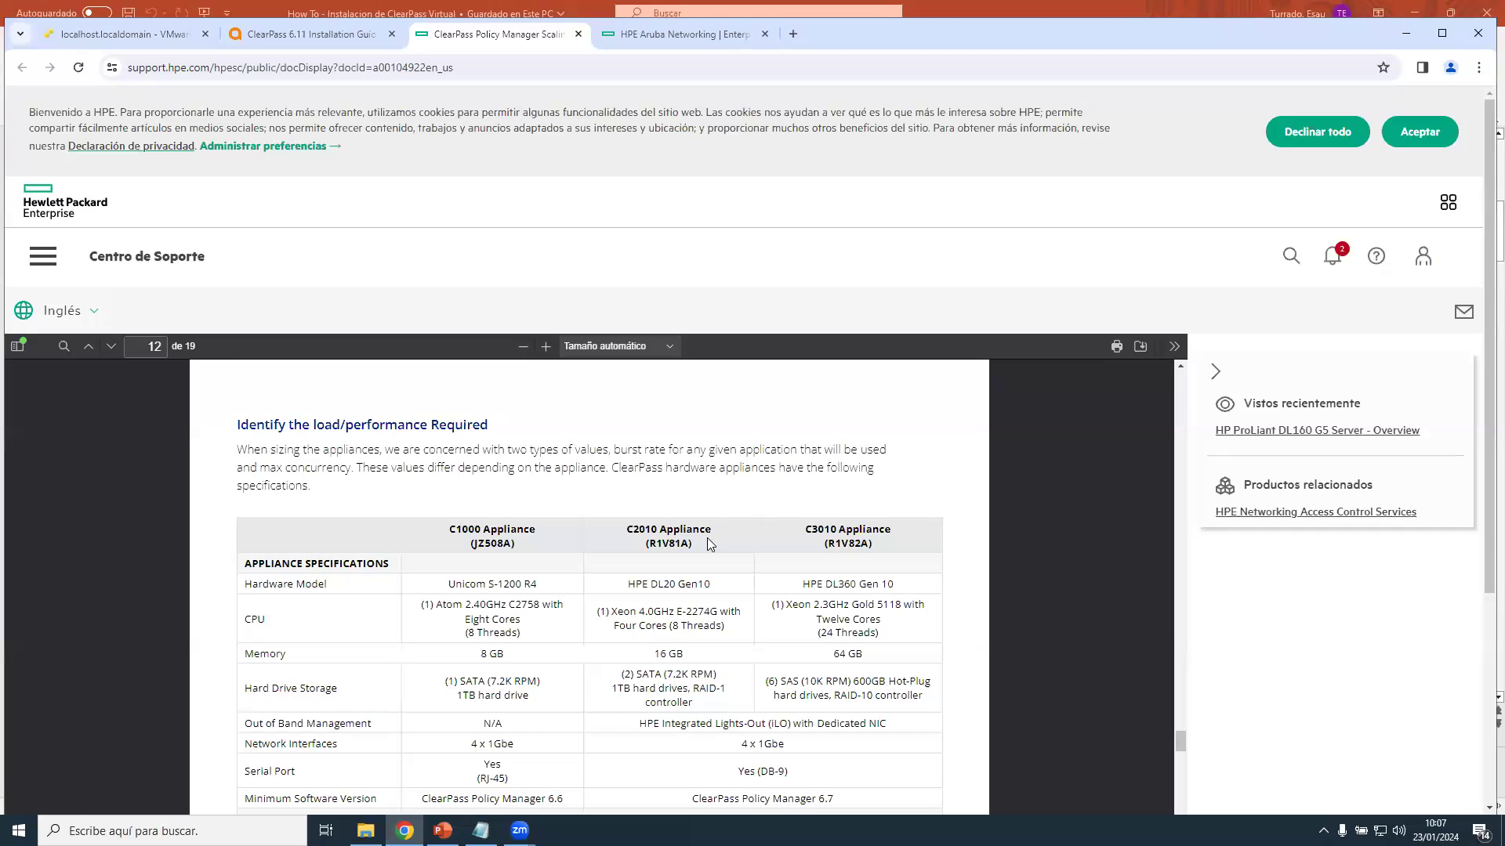
Highlight the 'currently supported (as of version 6.11)' hypervisor text on page 13.
{"action": "scroll", "coordinate": [707, 537], "scroll_direction": "down", "scroll_amount": 10}
{"action": "scroll", "coordinate": [704, 538], "scroll_direction": "down", "scroll_amount": 3}
{"action": "scroll", "coordinate": [703, 537], "scroll_direction": "up", "scroll_amount": 1}
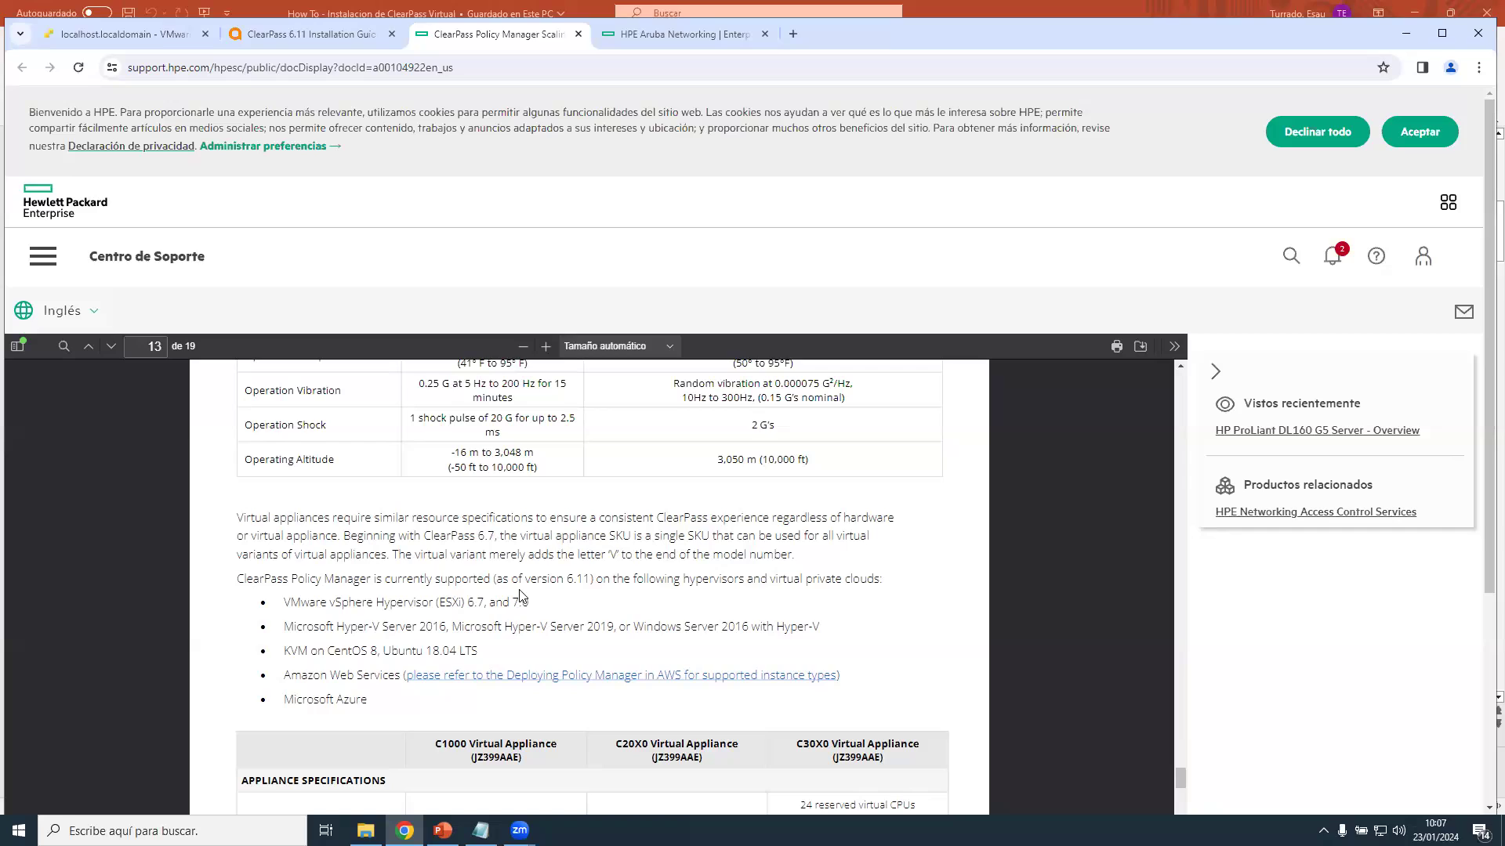
{"action": "left_click_drag", "start_coordinate": [377, 578], "coordinate": [594, 580]}
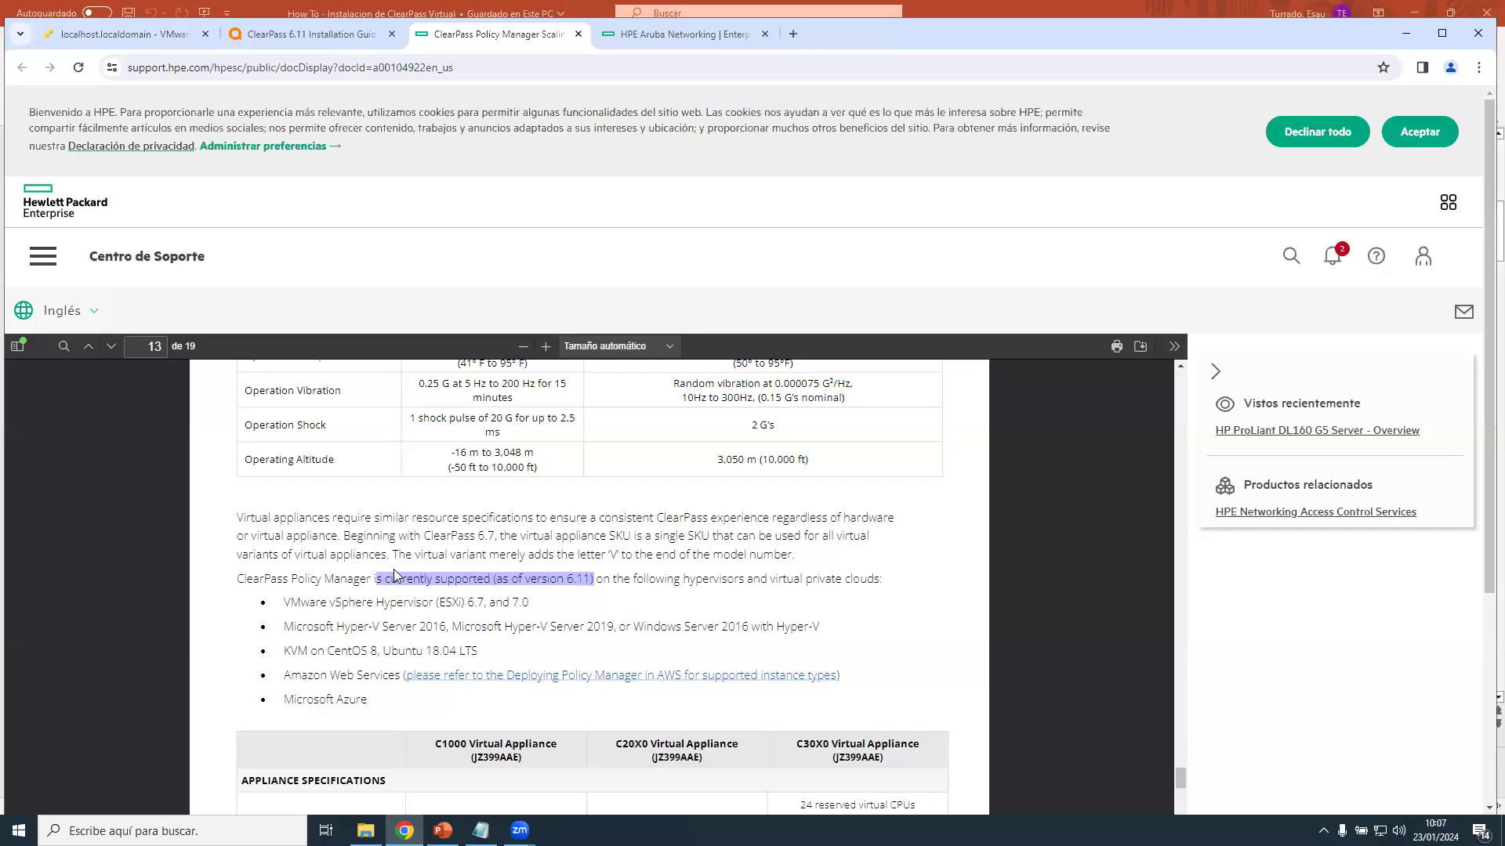
Bring page 13's virtual appliance table (8/16/64 GB memory, 1000–1800 GB storage) into view.
{"action": "scroll", "coordinate": [394, 577], "scroll_direction": "down", "scroll_amount": 3}
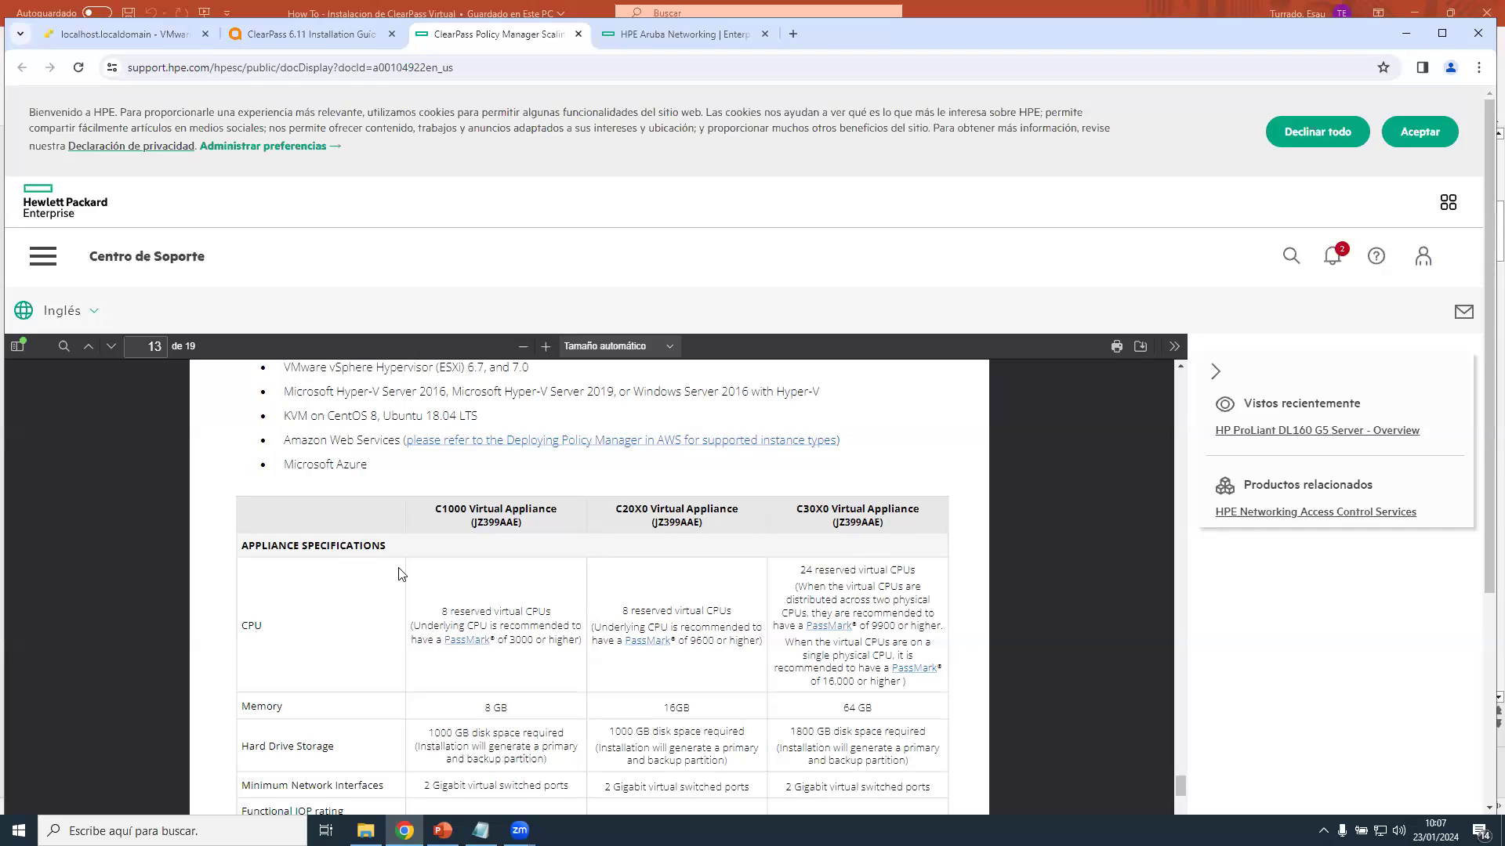
{"action": "scroll", "coordinate": [399, 575], "scroll_direction": "down", "scroll_amount": 1}
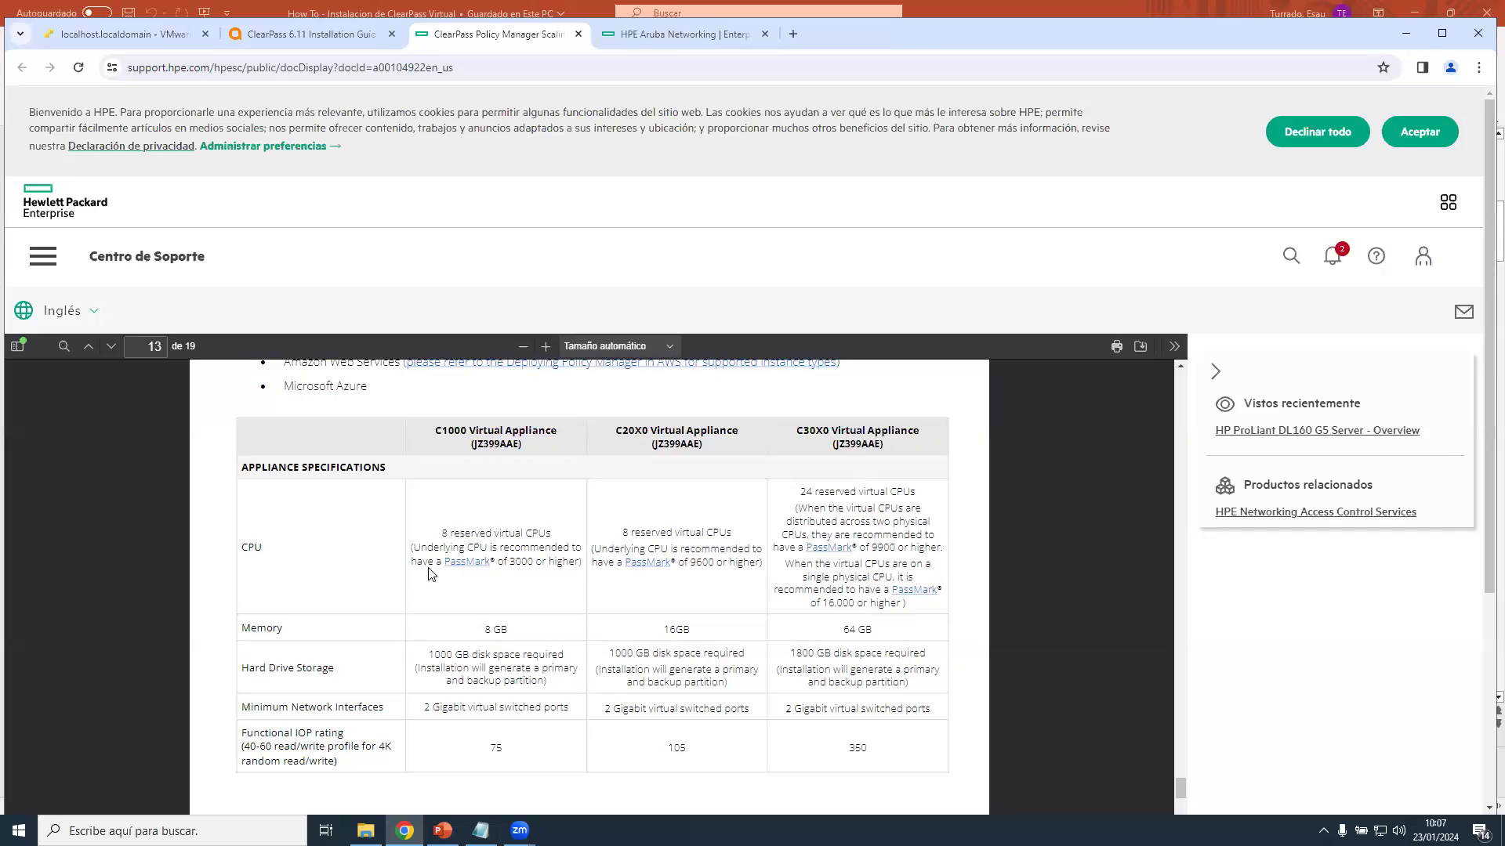
{"action": "scroll", "coordinate": [429, 554], "scroll_direction": "down", "scroll_amount": 2}
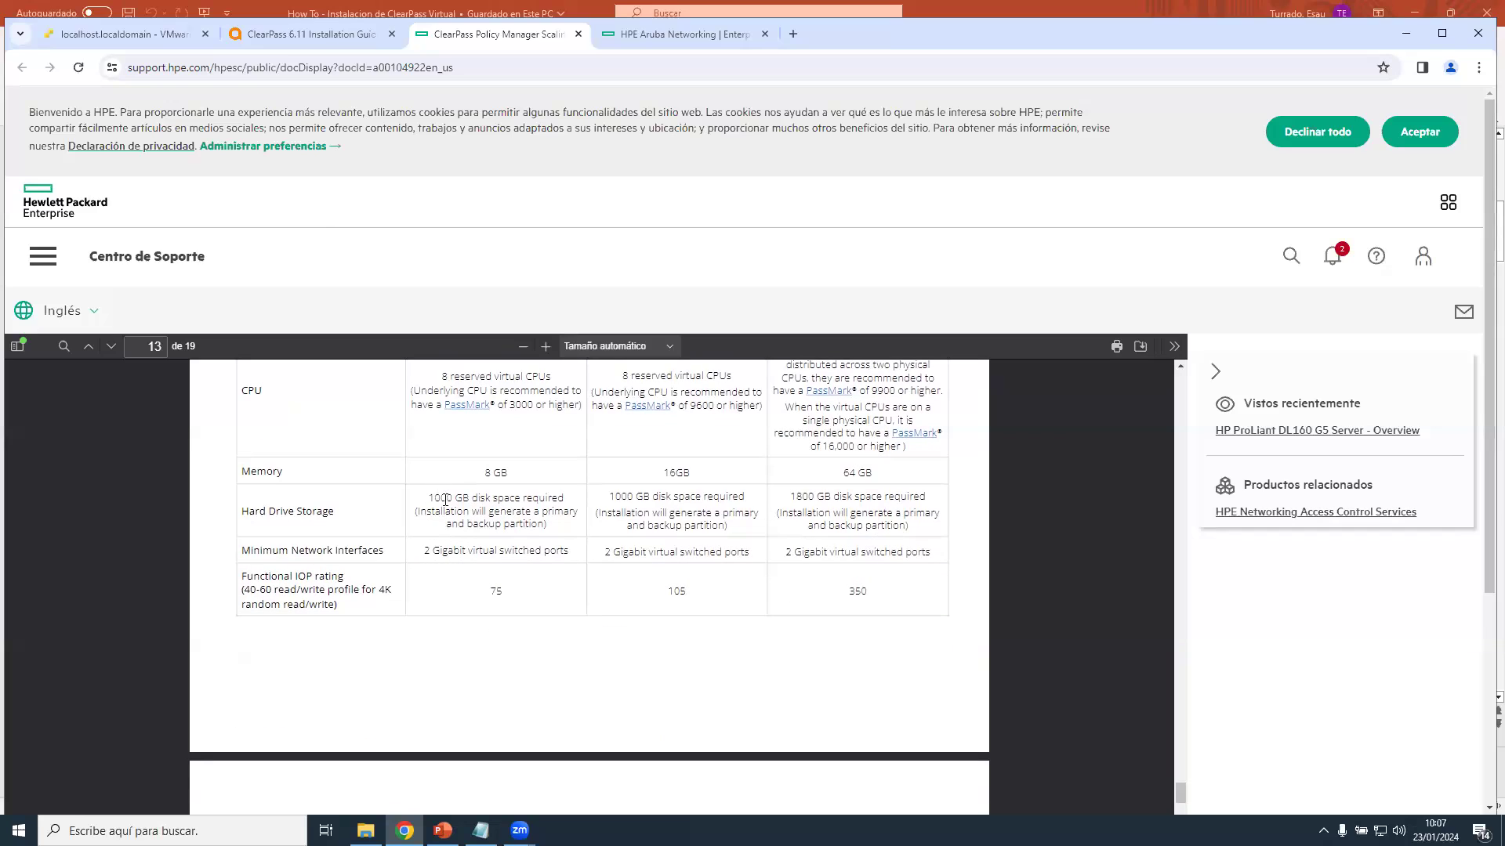
{"action": "scroll", "coordinate": [445, 512], "scroll_direction": "up", "scroll_amount": 1}
{"action": "scroll", "coordinate": [446, 513], "scroll_direction": "up", "scroll_amount": 1}
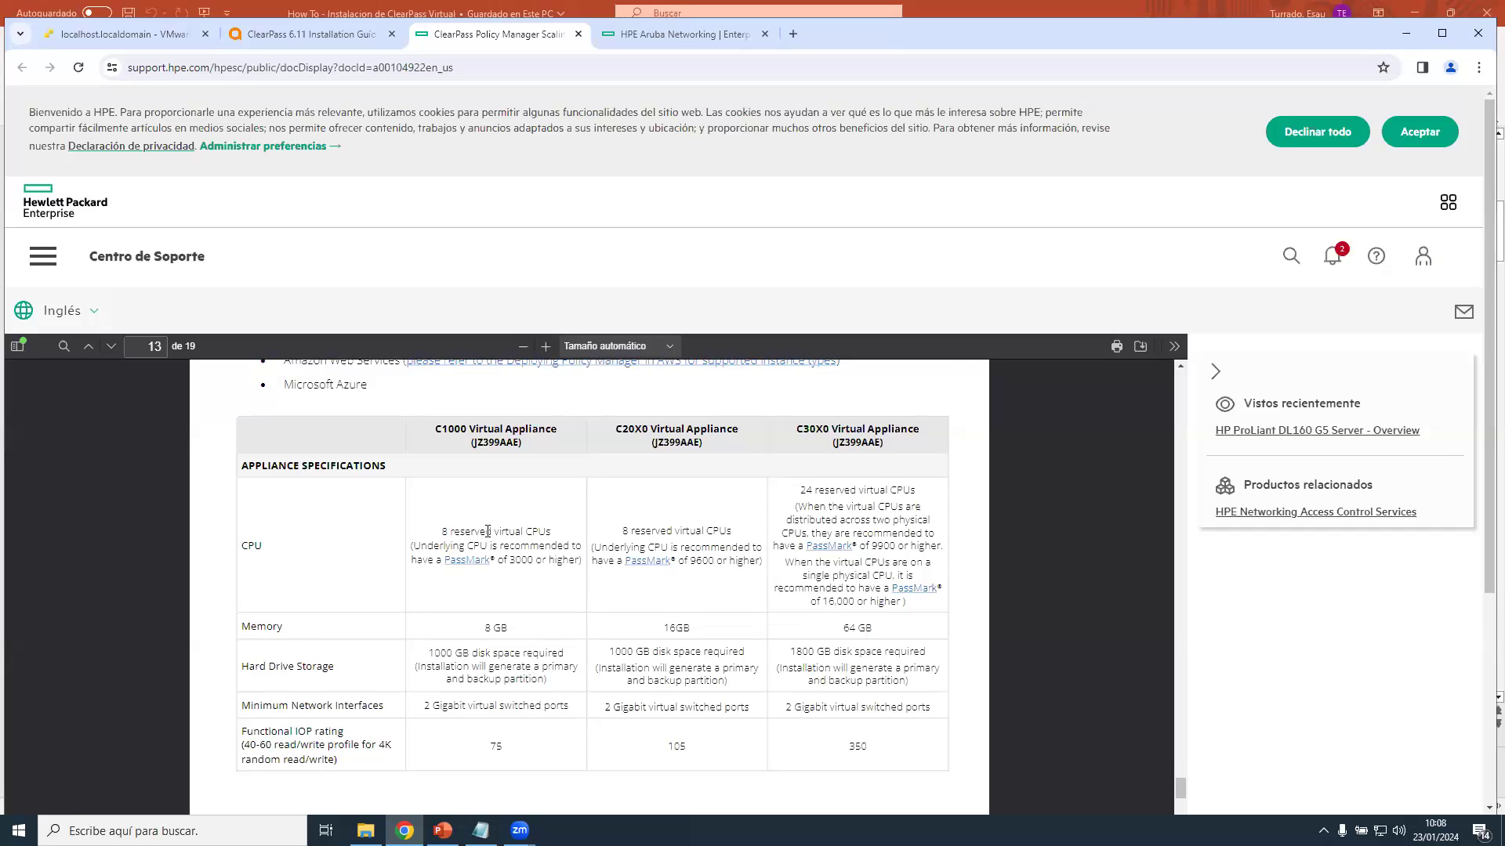
{"action": "scroll", "coordinate": [459, 518], "scroll_direction": "down", "scroll_amount": 2}
{"action": "scroll", "coordinate": [470, 486], "scroll_direction": "up", "scroll_amount": 1}
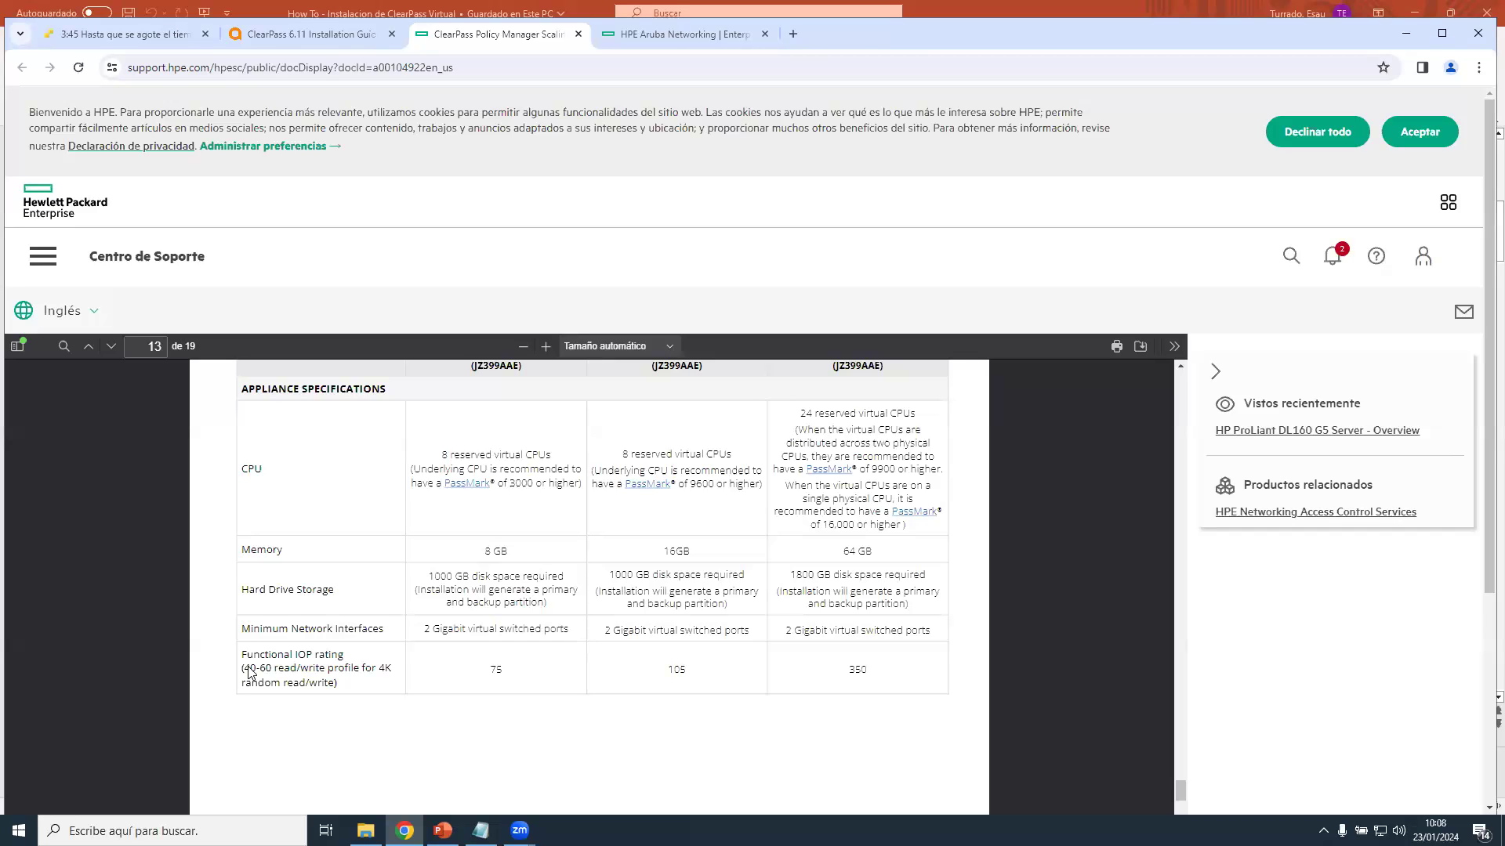
{"action": "scroll", "coordinate": [498, 668], "scroll_direction": "up", "scroll_amount": 1}
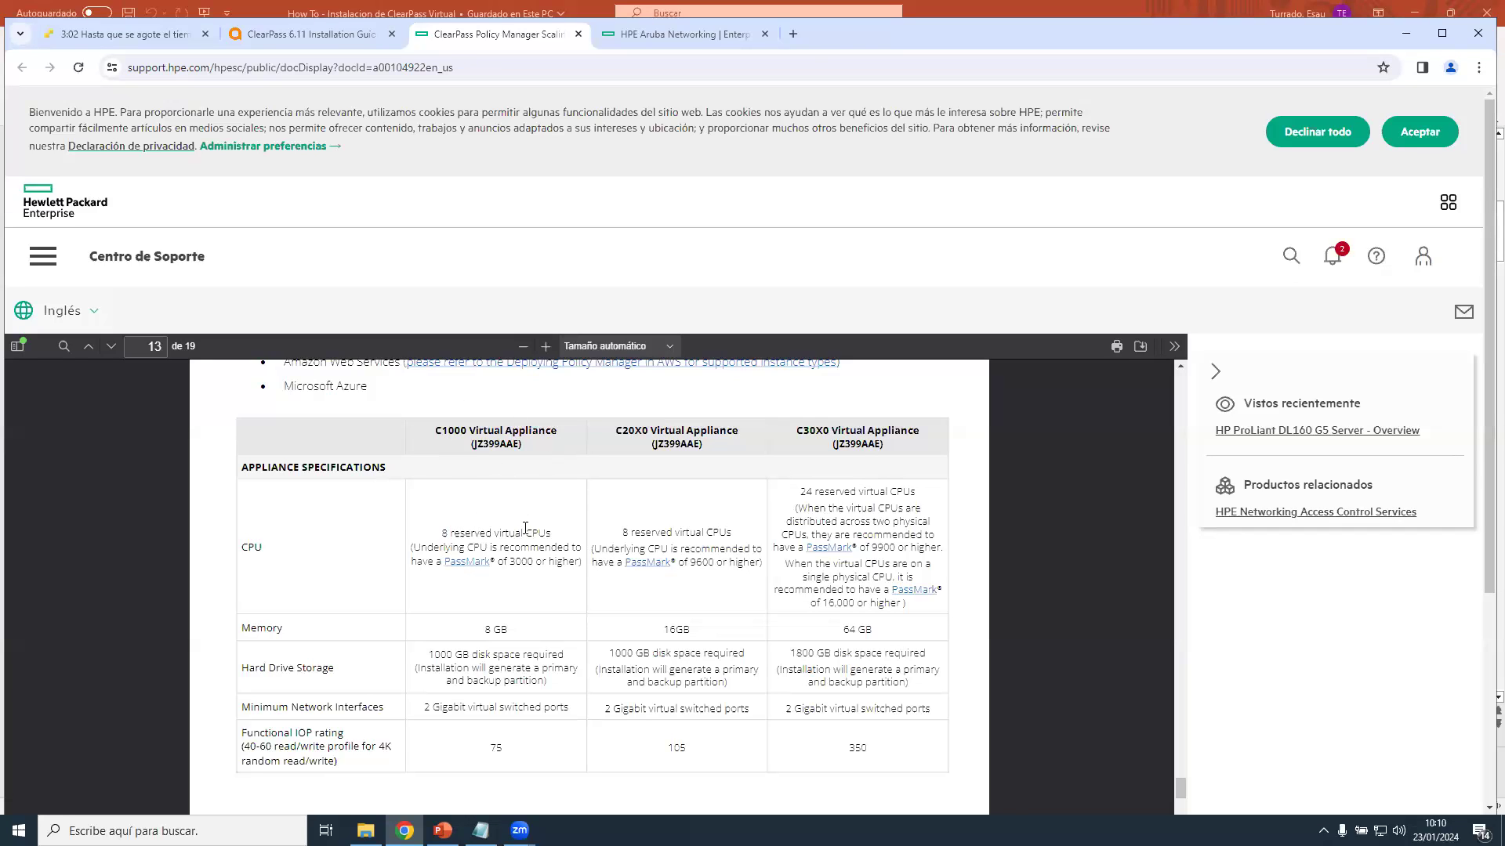
Review the virtual appliance specifications table, then show PowerPoint slide 3, '2. Instalación (I)'.
{"action": "scroll", "coordinate": [505, 505], "scroll_direction": "up", "scroll_amount": 6}
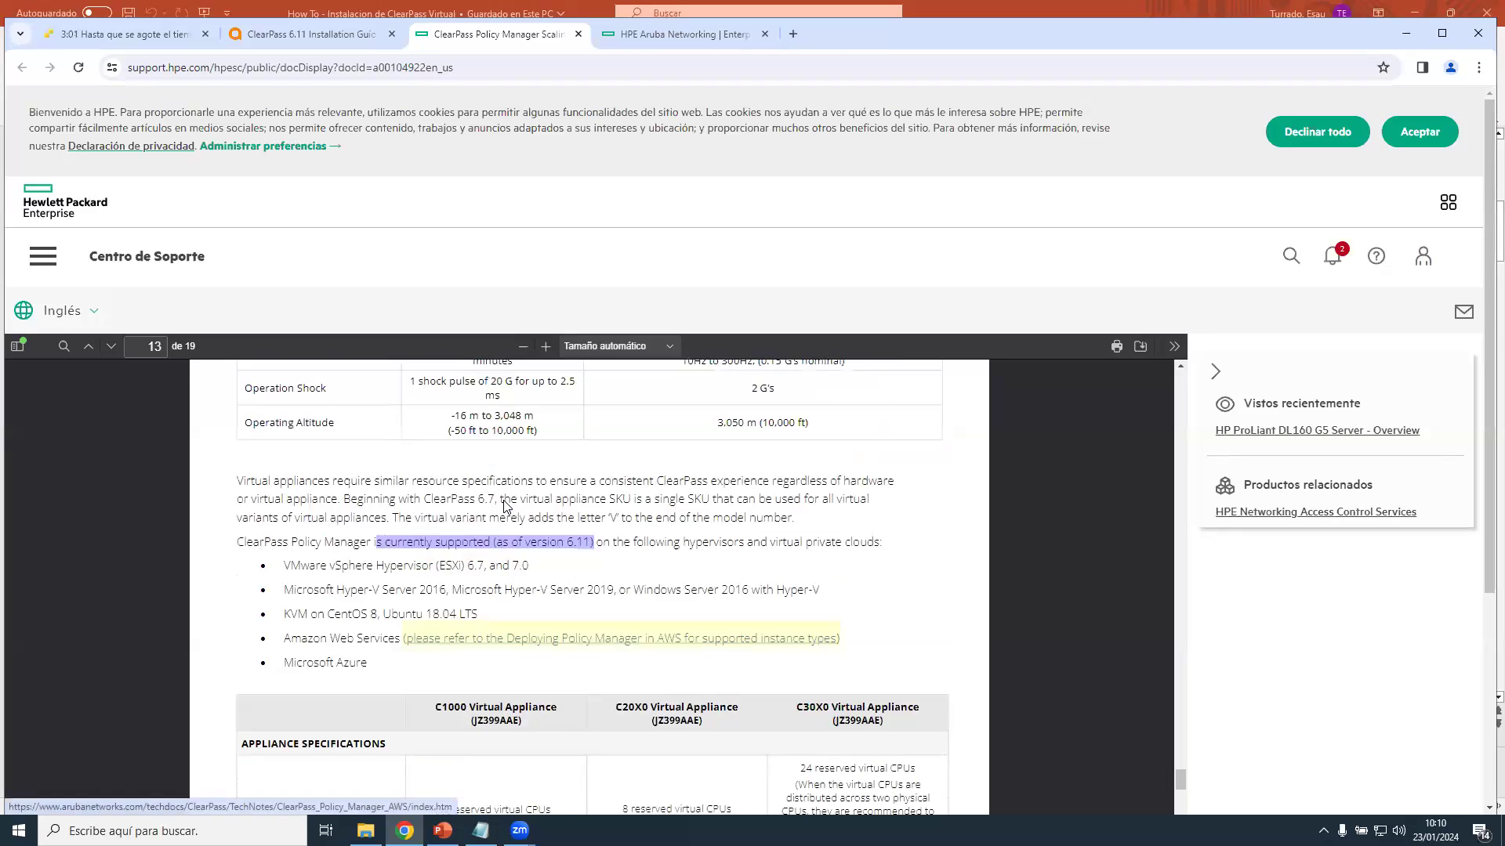
{"action": "scroll", "coordinate": [508, 502], "scroll_direction": "down", "scroll_amount": 5}
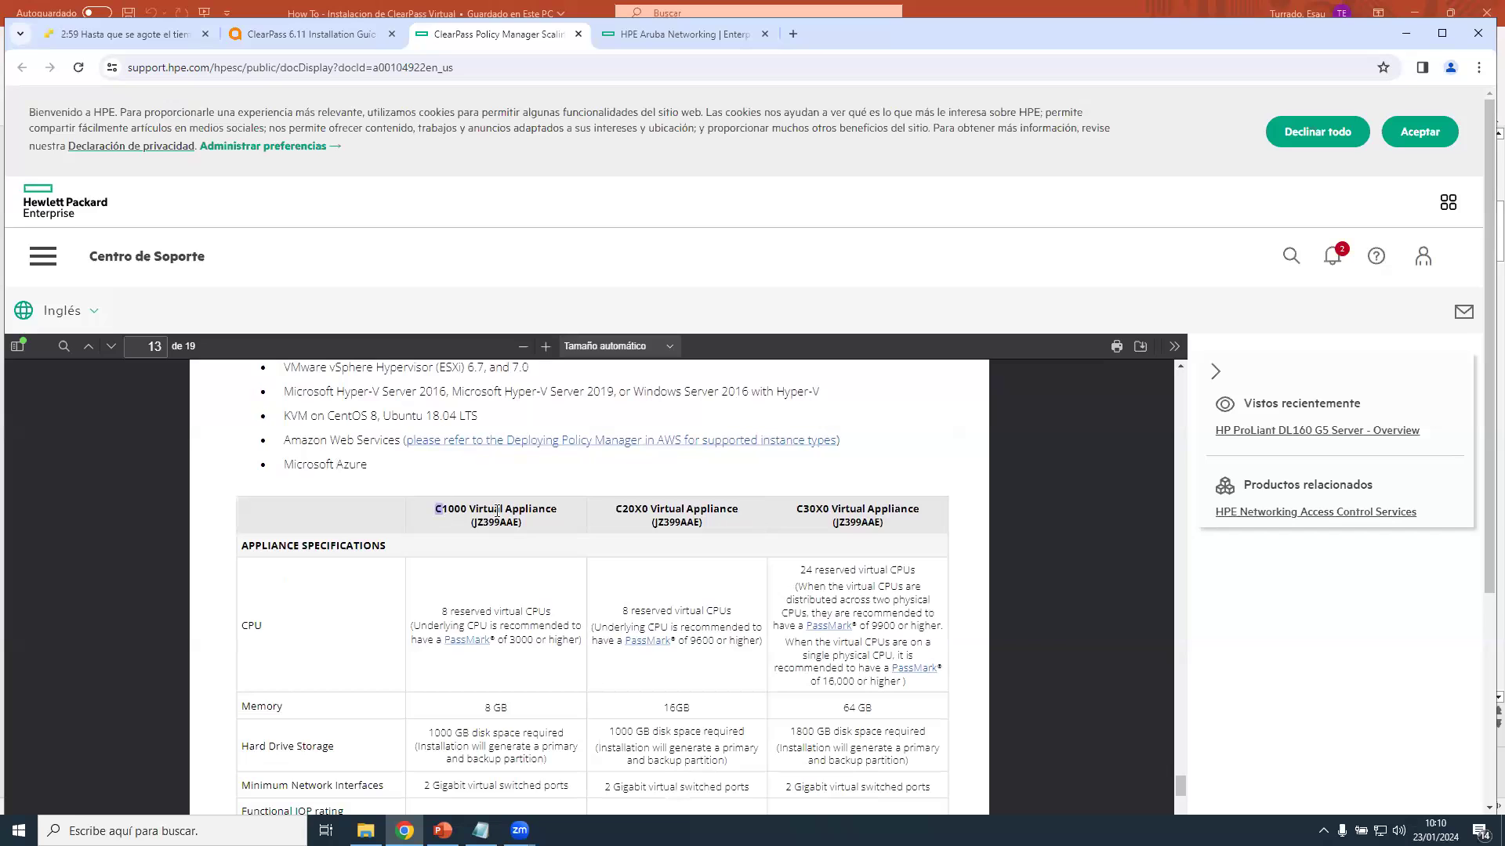
{"action": "left_click_drag", "start_coordinate": [436, 513], "coordinate": [642, 521]}
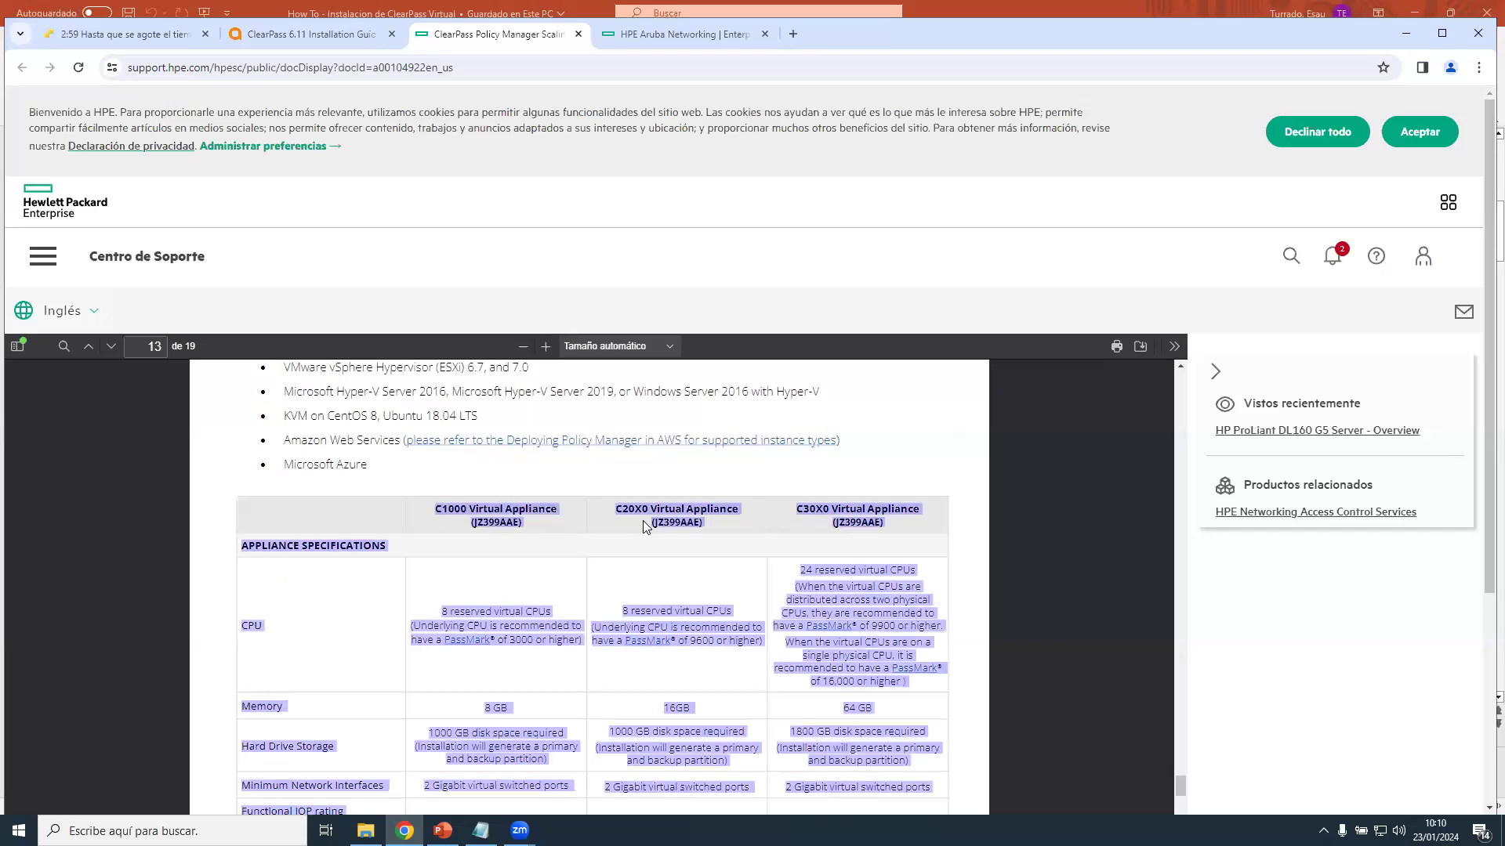
{"action": "left_click", "coordinate": [538, 611]}
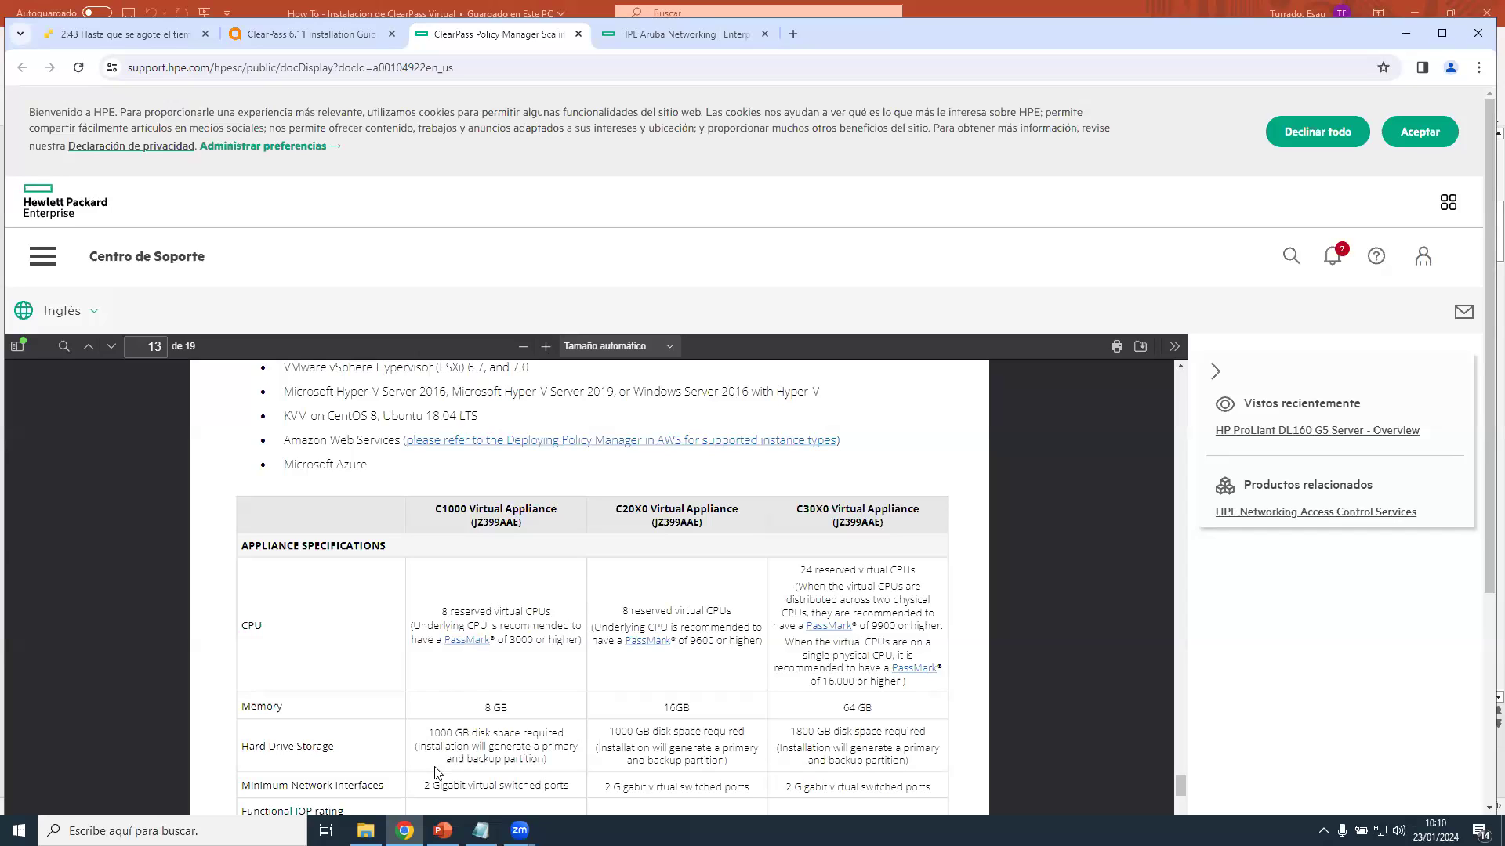
{"action": "left_click", "coordinate": [443, 830]}
{"action": "left_click", "coordinate": [126, 483]}
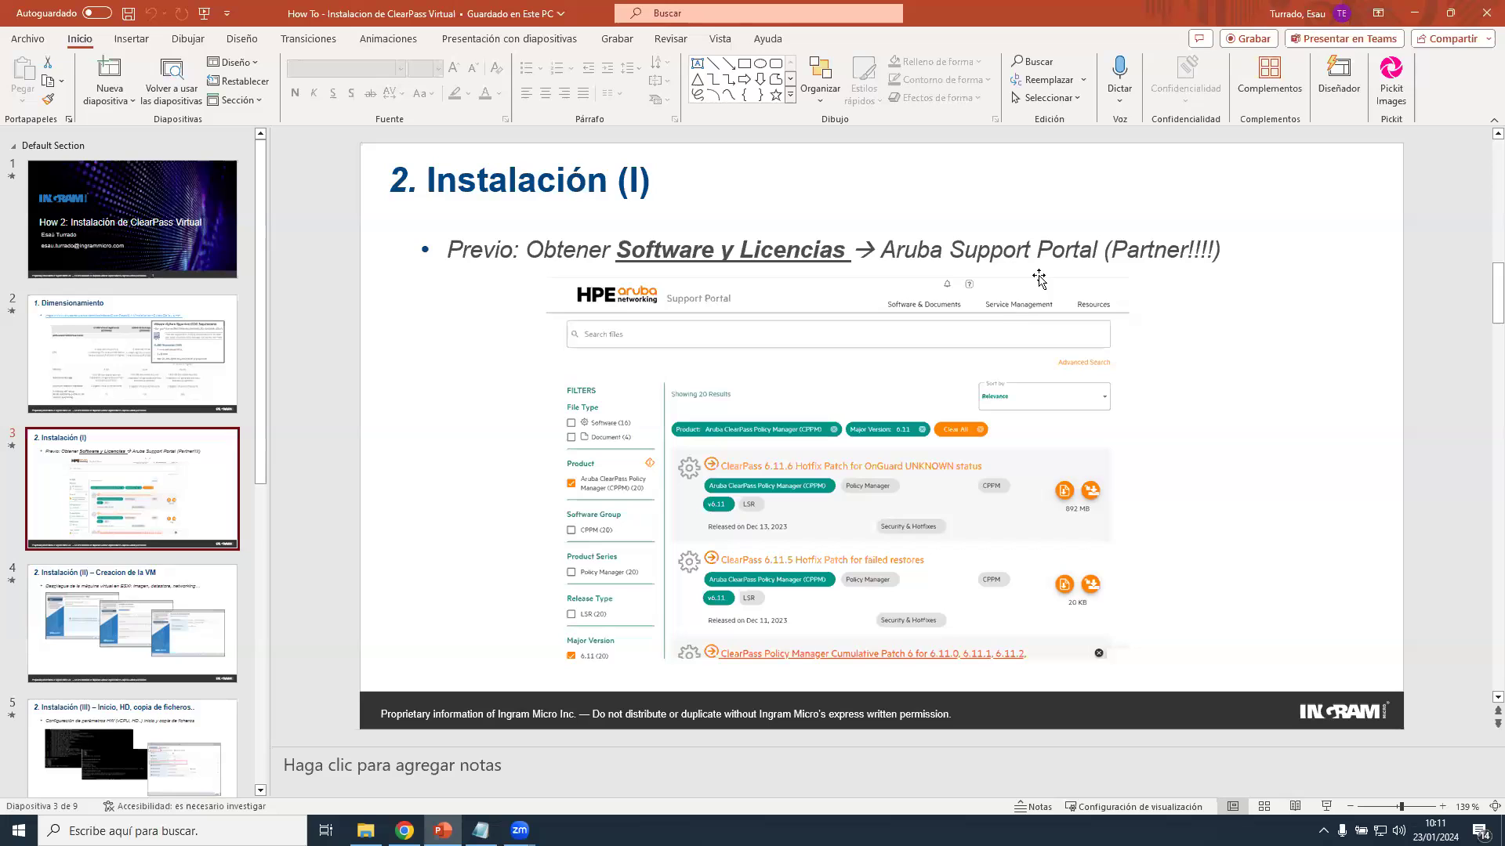
Bring the Chrome window in front of PowerPoint and shift it slightly down and left.
{"action": "left_click", "coordinate": [404, 831]}
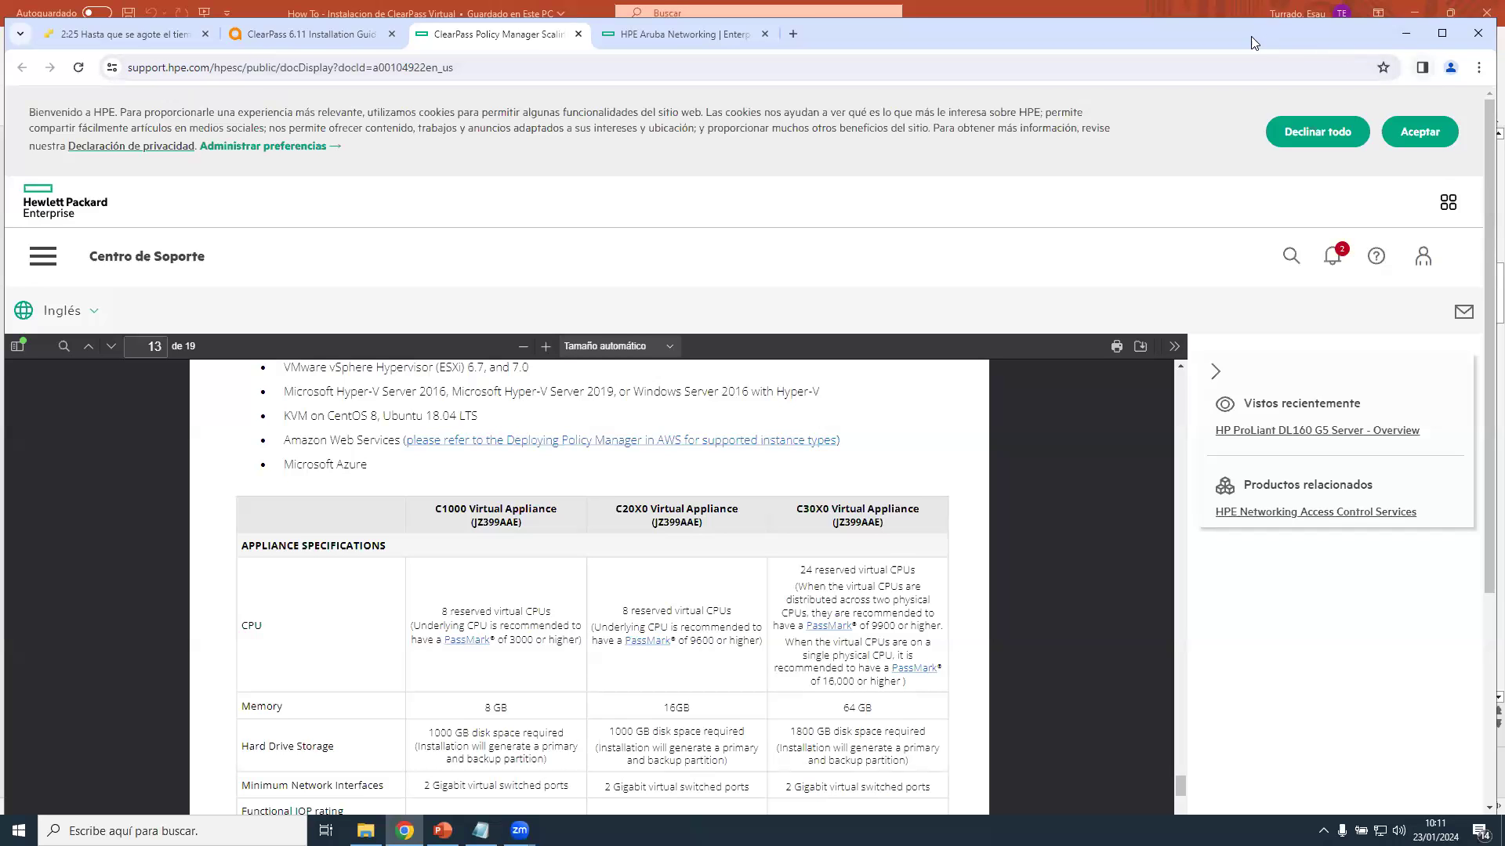
{"action": "left_click_drag", "start_coordinate": [1248, 38], "coordinate": [1214, 75]}
Switch to the Aruba Support Portal tab, maximize Chrome, and return to Software & Documents.
{"action": "left_click", "coordinate": [642, 72]}
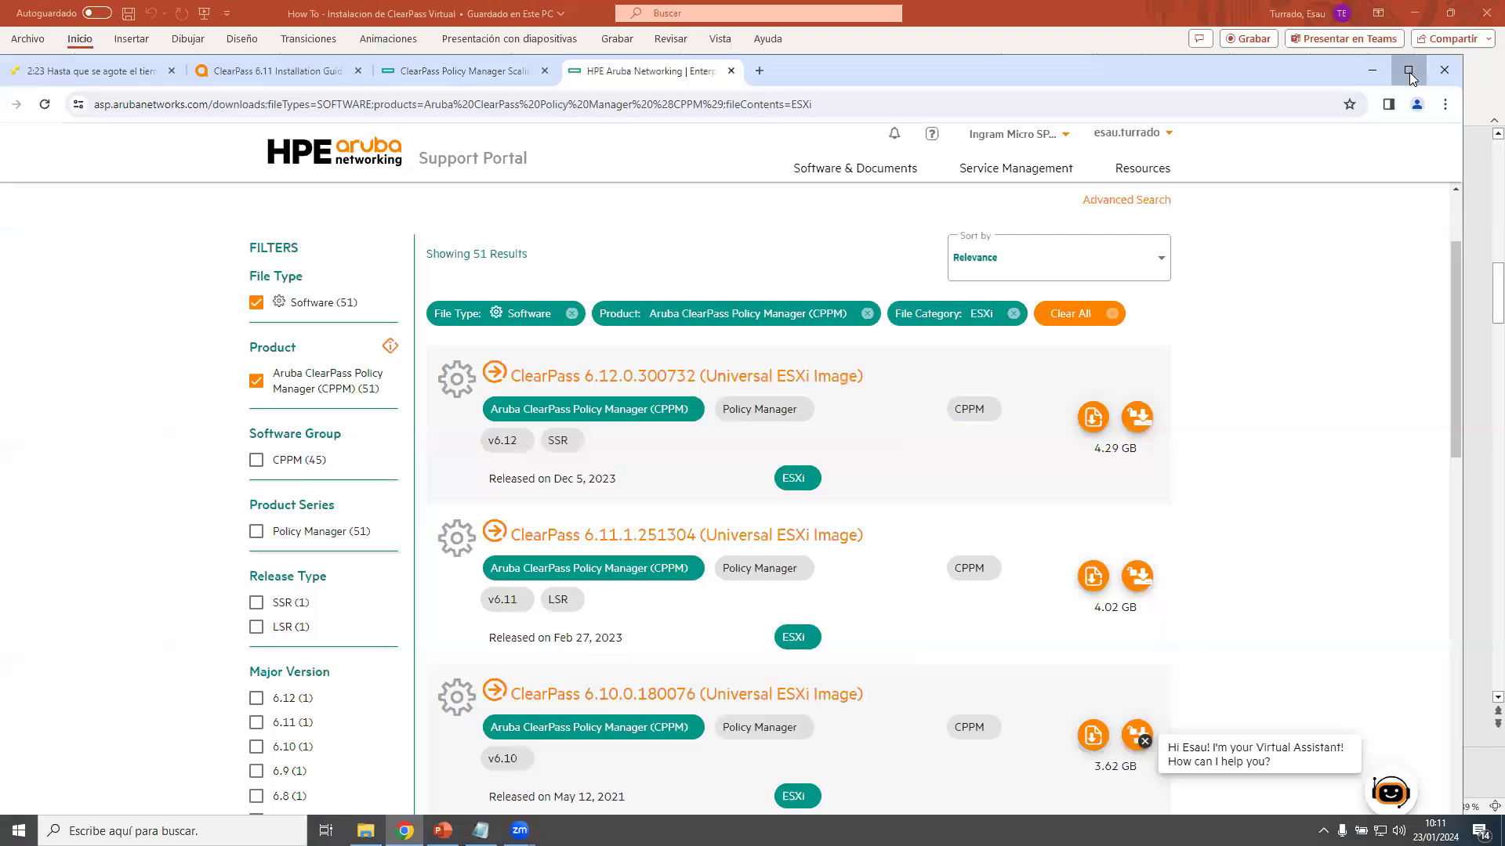
{"action": "left_click", "coordinate": [1409, 73]}
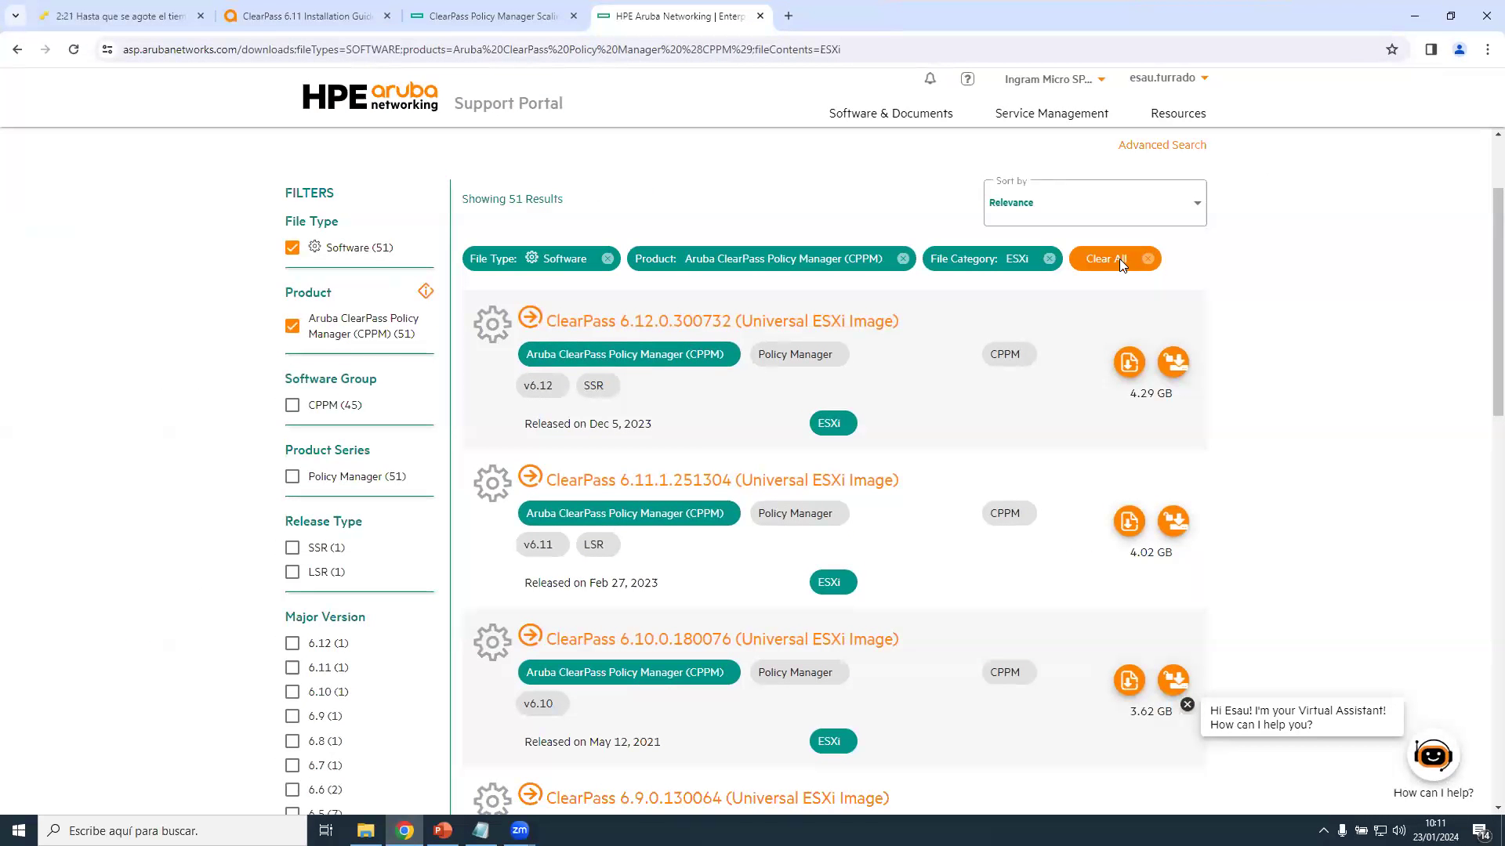
{"action": "scroll", "coordinate": [1120, 267], "scroll_direction": "up", "scroll_amount": 3}
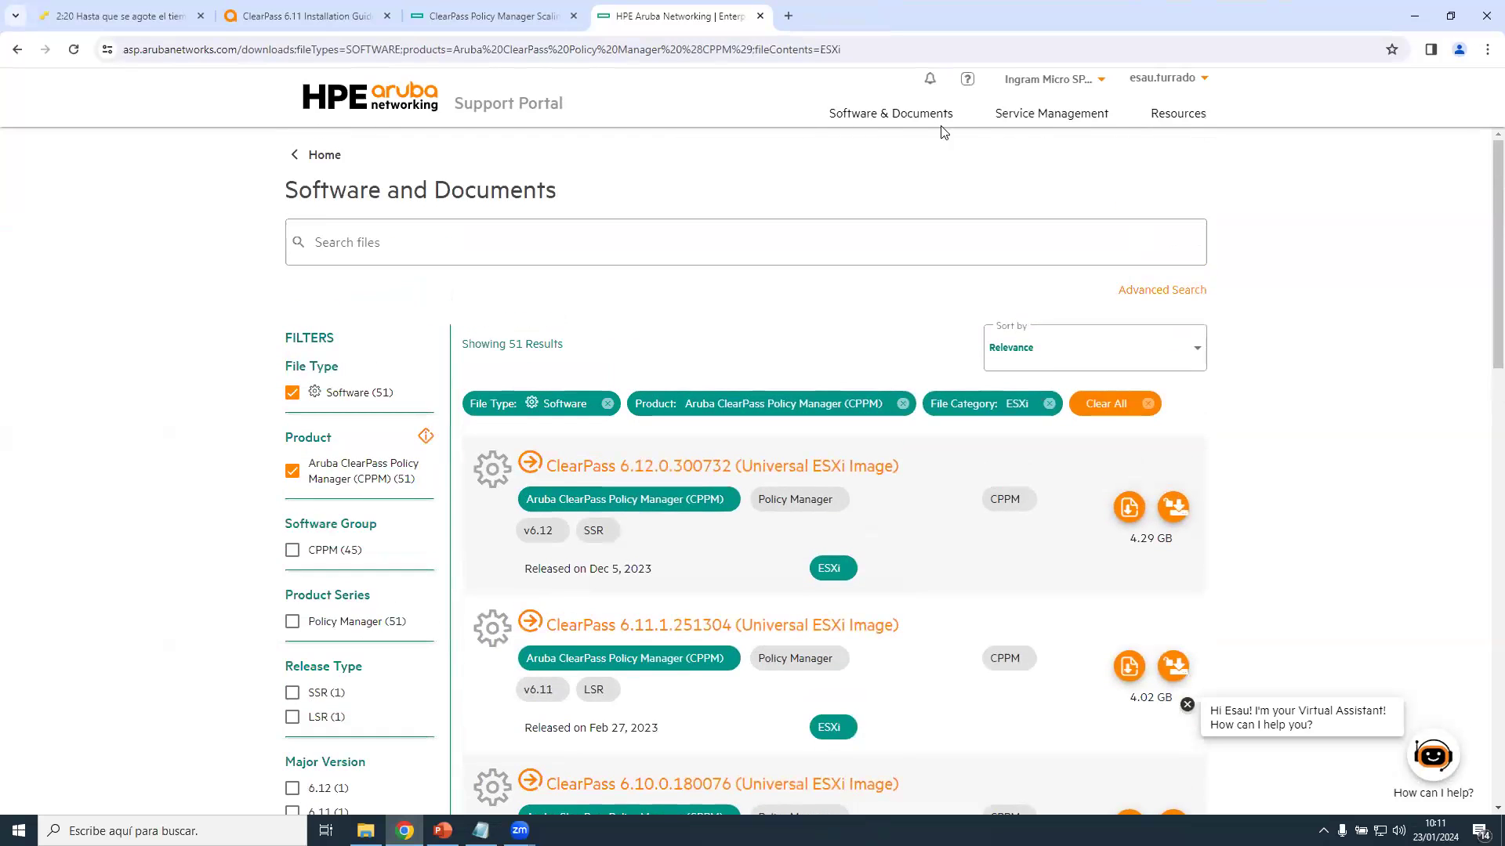
{"action": "left_click", "coordinate": [874, 115]}
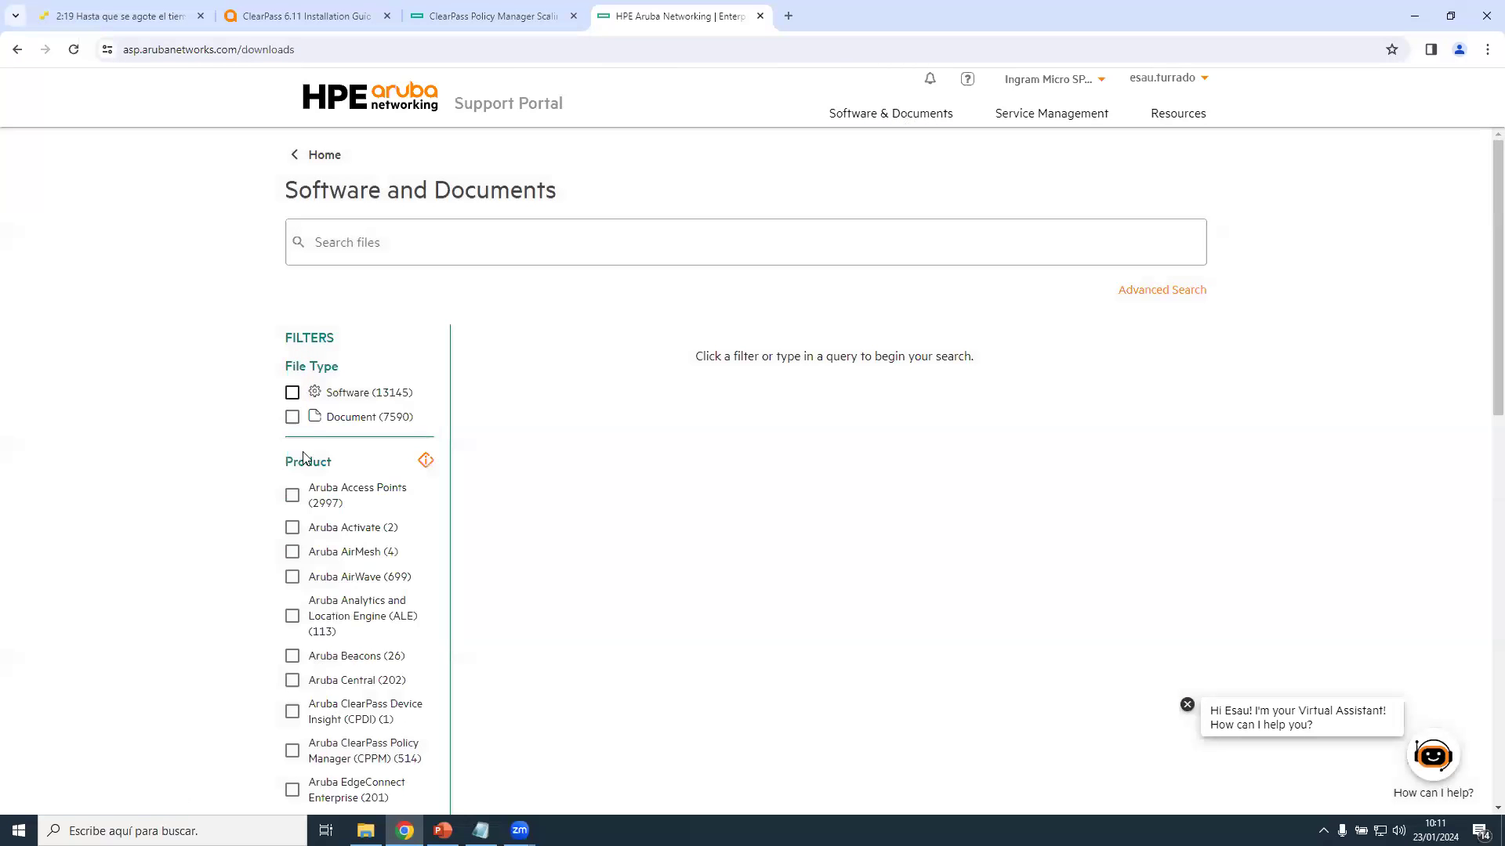
Filter the results by Software, Aruba ClearPass Policy Manager (CPPM) and ESXi, leaving 51 images.
{"action": "left_click", "coordinate": [292, 393]}
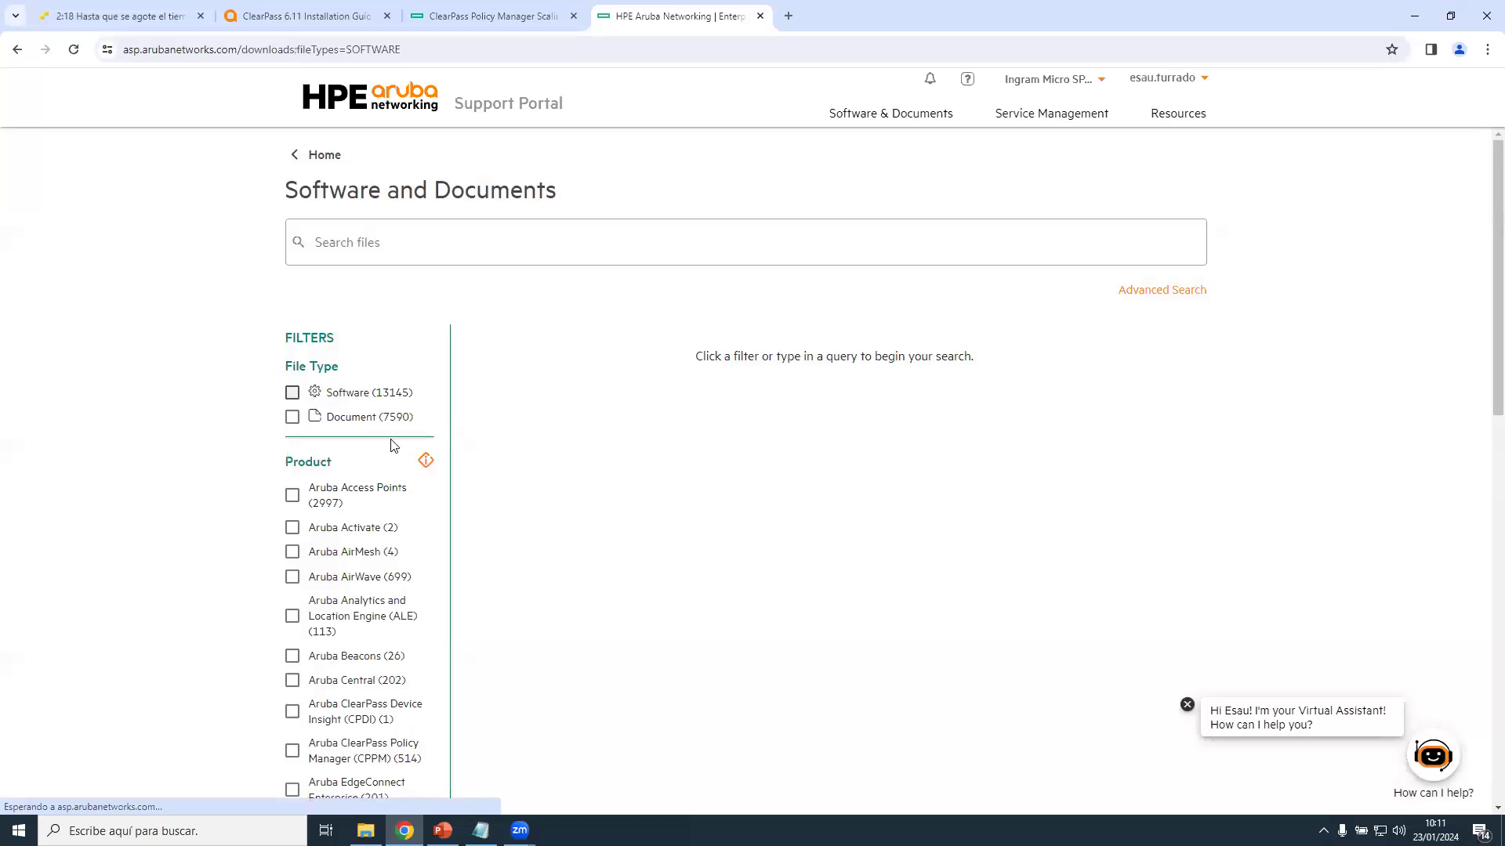
{"action": "scroll", "coordinate": [377, 494], "scroll_direction": "down", "scroll_amount": 3}
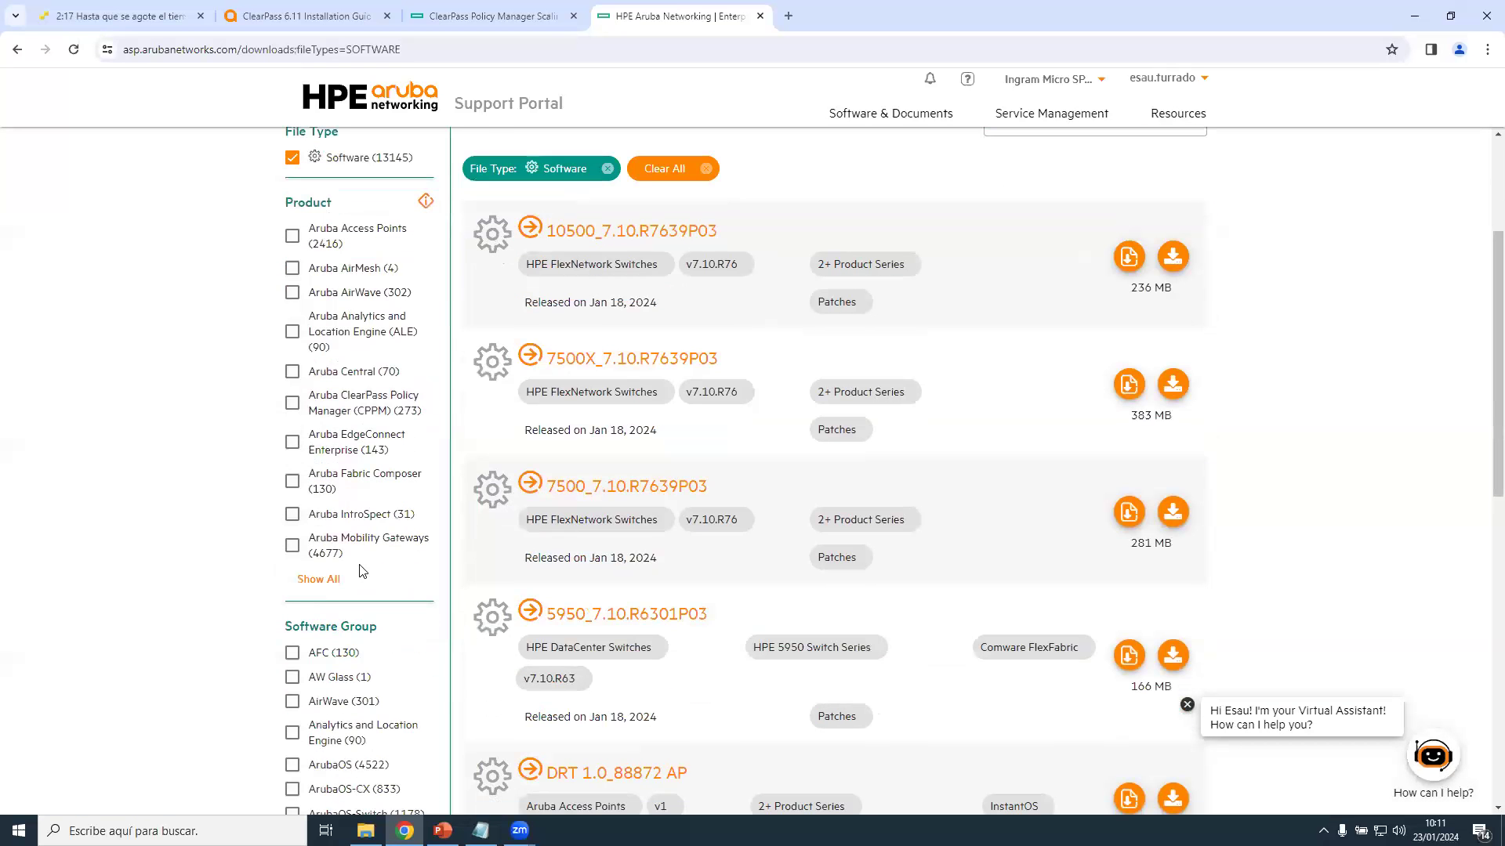
{"action": "left_click", "coordinate": [292, 403]}
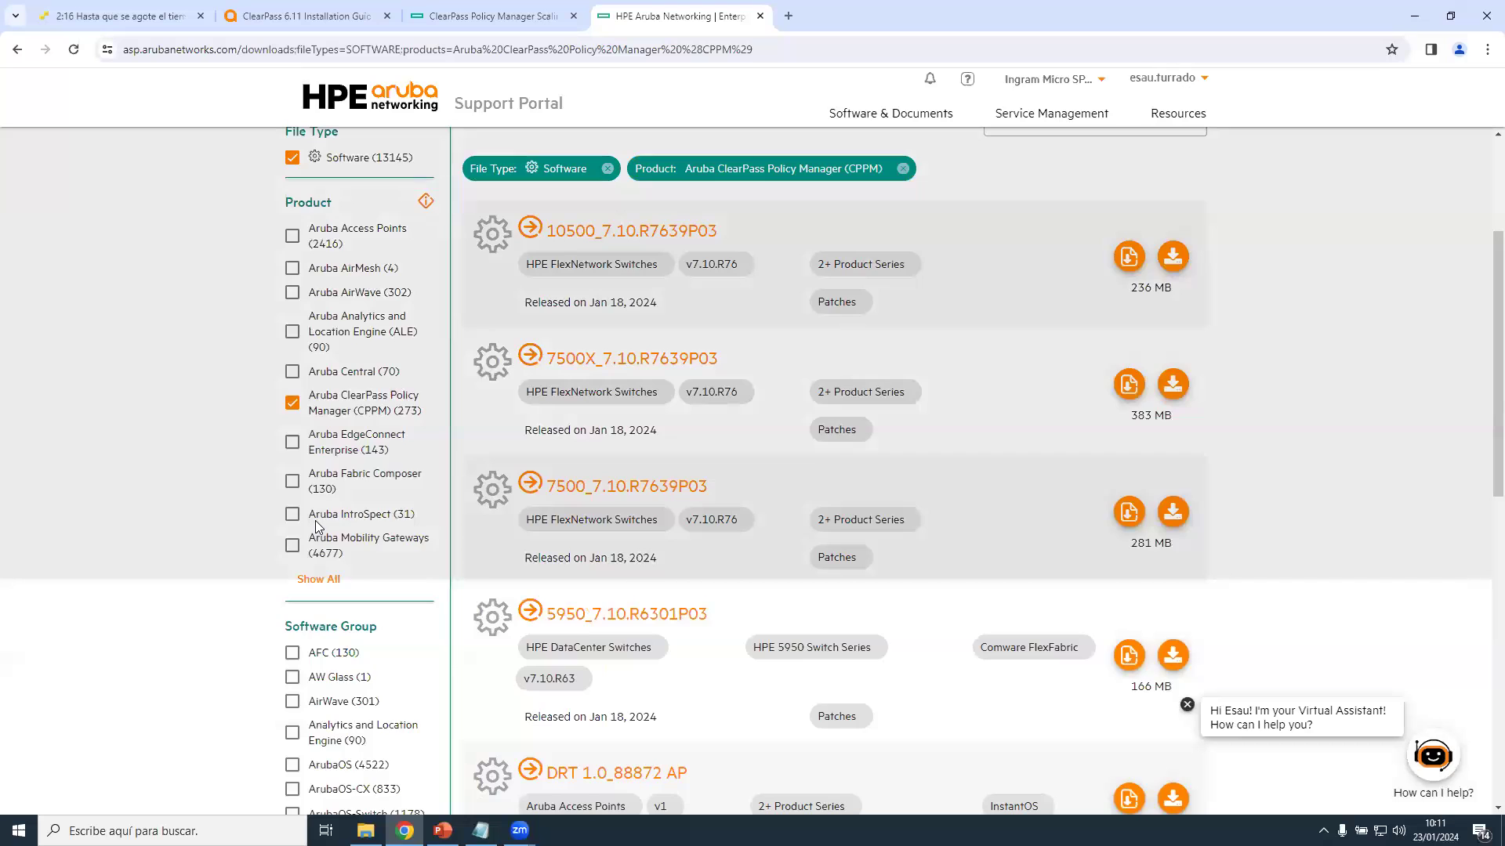
{"action": "scroll", "coordinate": [318, 526], "scroll_direction": "down", "scroll_amount": 5}
{"action": "scroll", "coordinate": [319, 527], "scroll_direction": "down", "scroll_amount": 2}
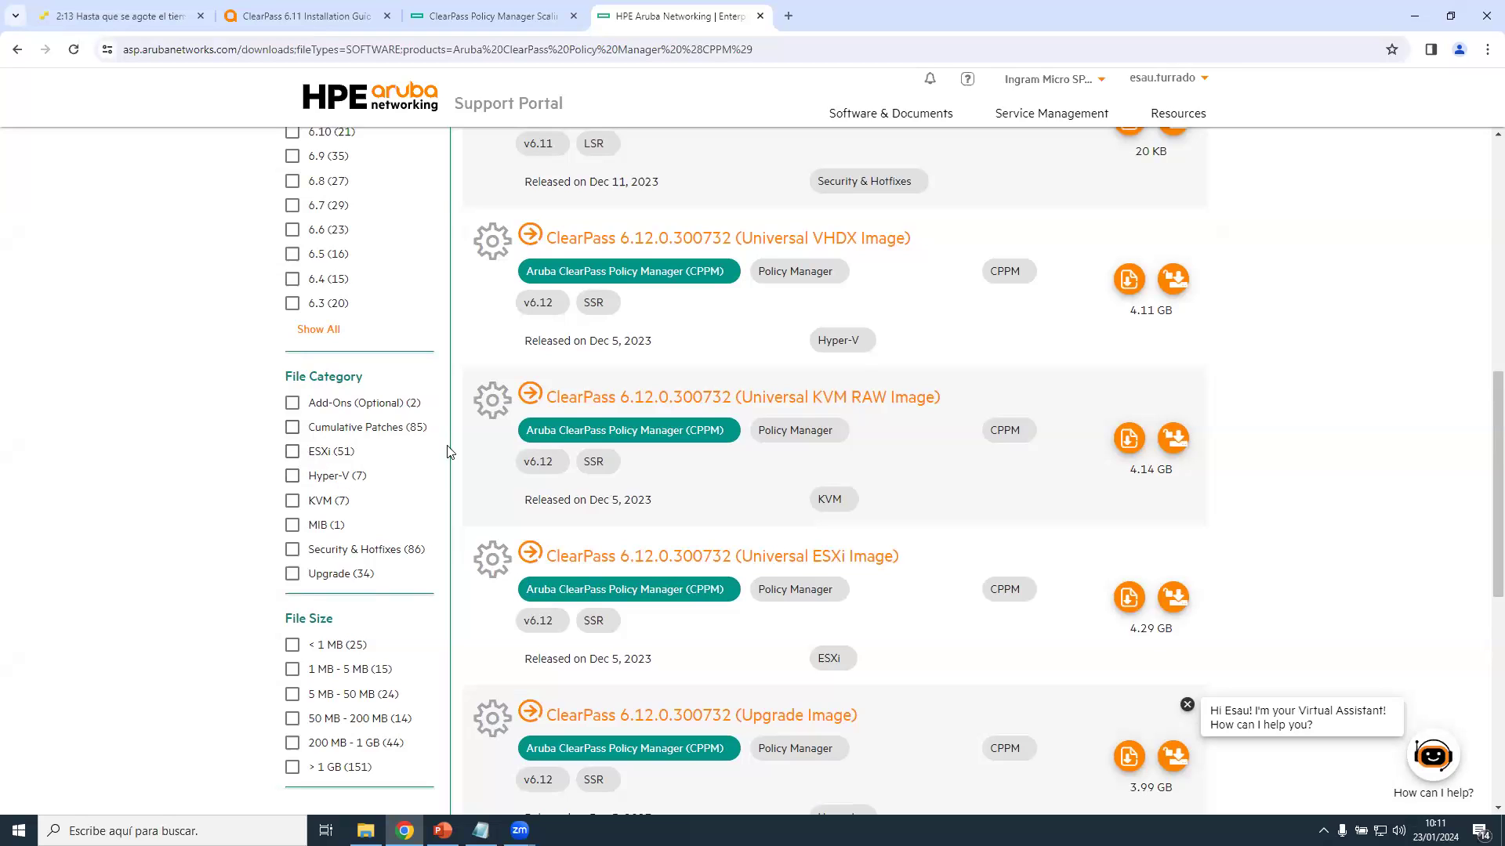
{"action": "left_click", "coordinate": [313, 455]}
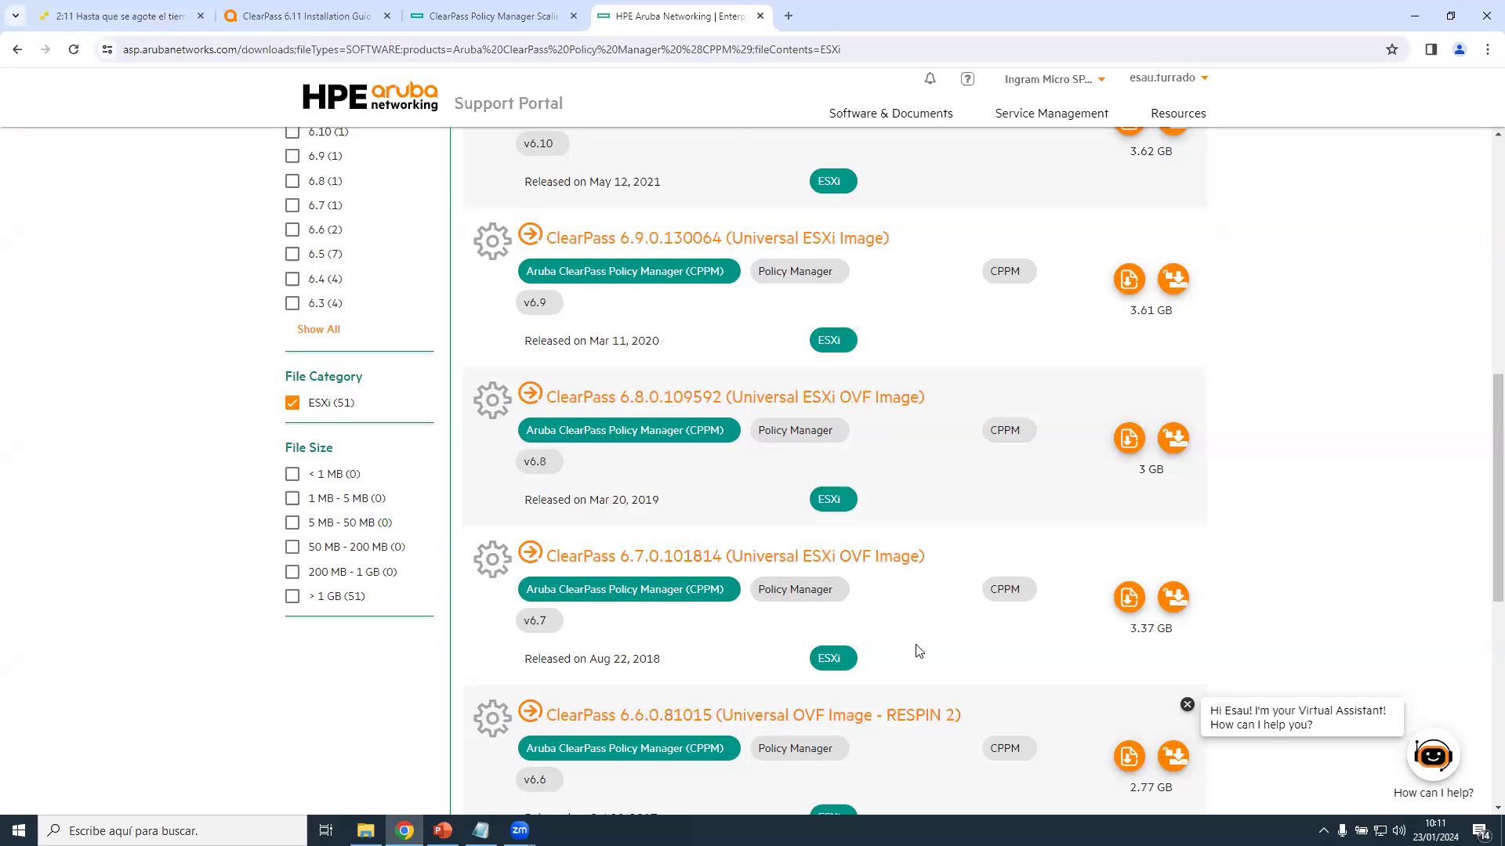
{"action": "scroll", "coordinate": [915, 647], "scroll_direction": "up", "scroll_amount": 4}
{"action": "scroll", "coordinate": [812, 392], "scroll_direction": "up", "scroll_amount": 2}
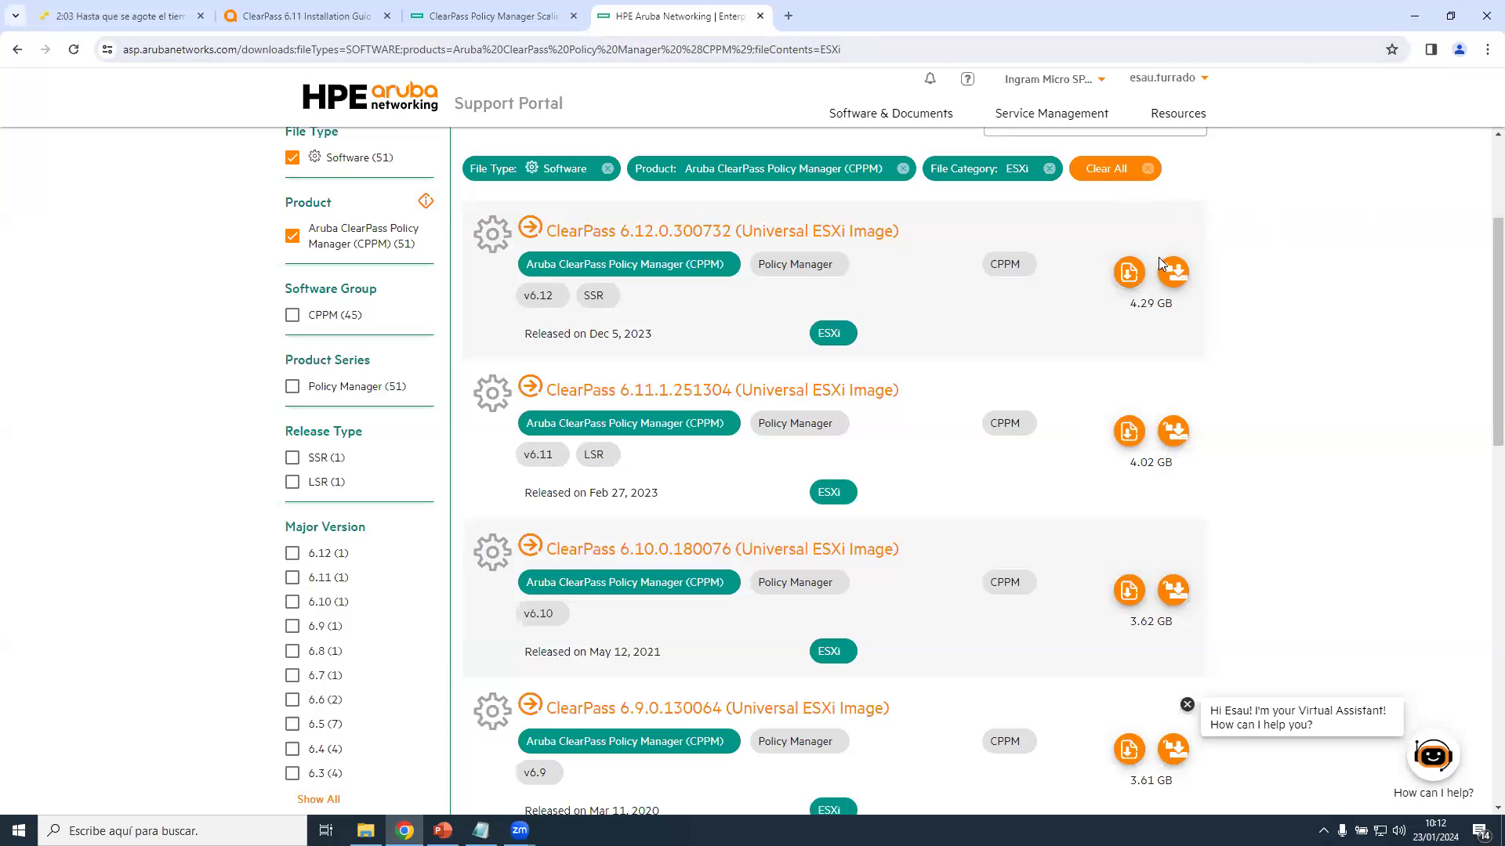
{"action": "scroll", "coordinate": [1128, 415], "scroll_direction": "up", "scroll_amount": 3}
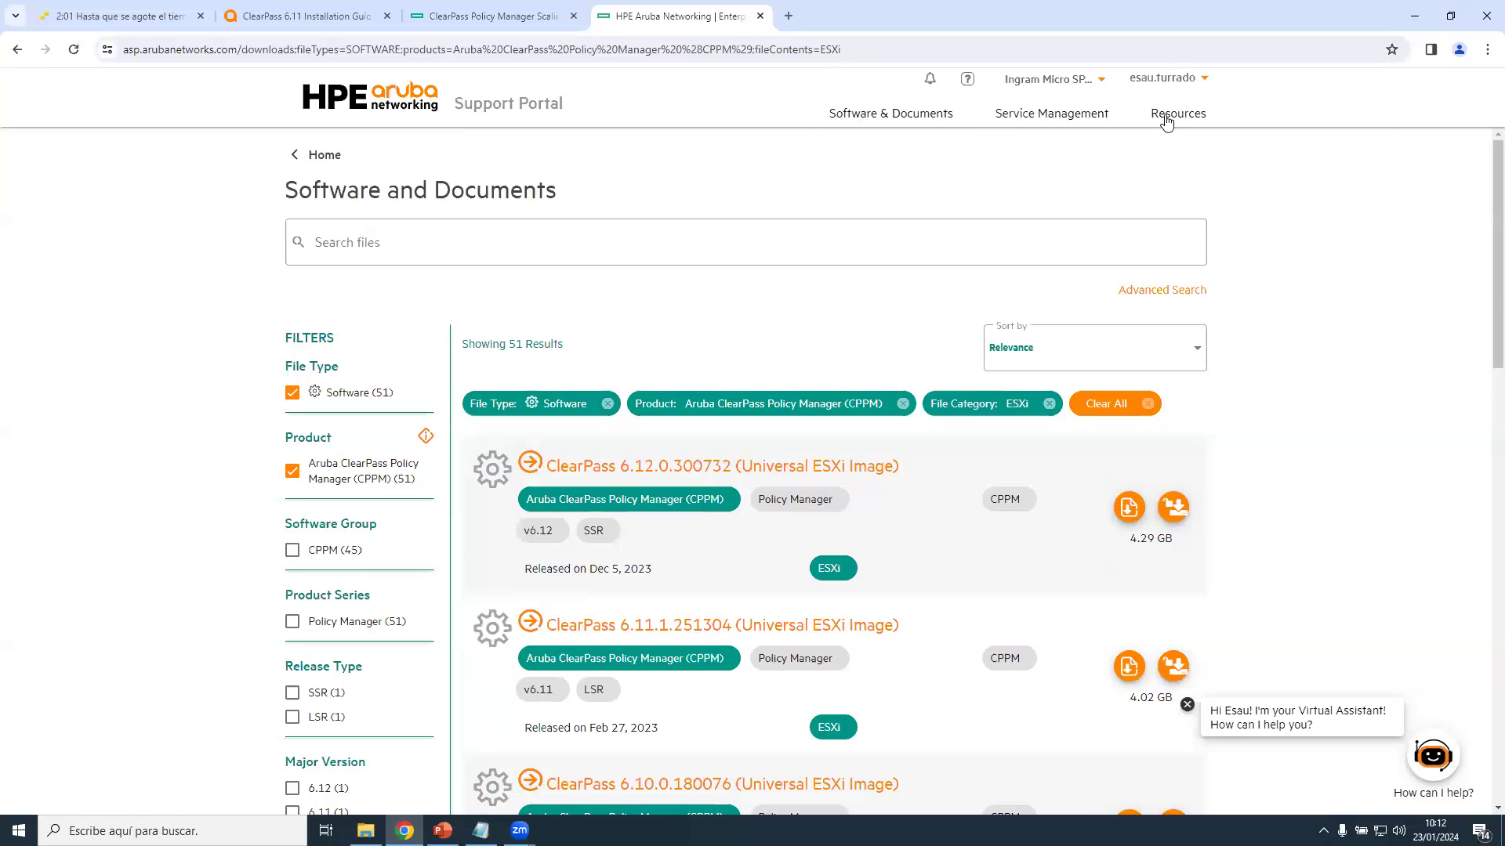
Open License Management from Service Management, then restore the Licencias Enero 2024 Notepad file of keys.
{"action": "mouse_move", "coordinate": [1170, 118]}
{"action": "mouse_move", "coordinate": [1050, 116]}
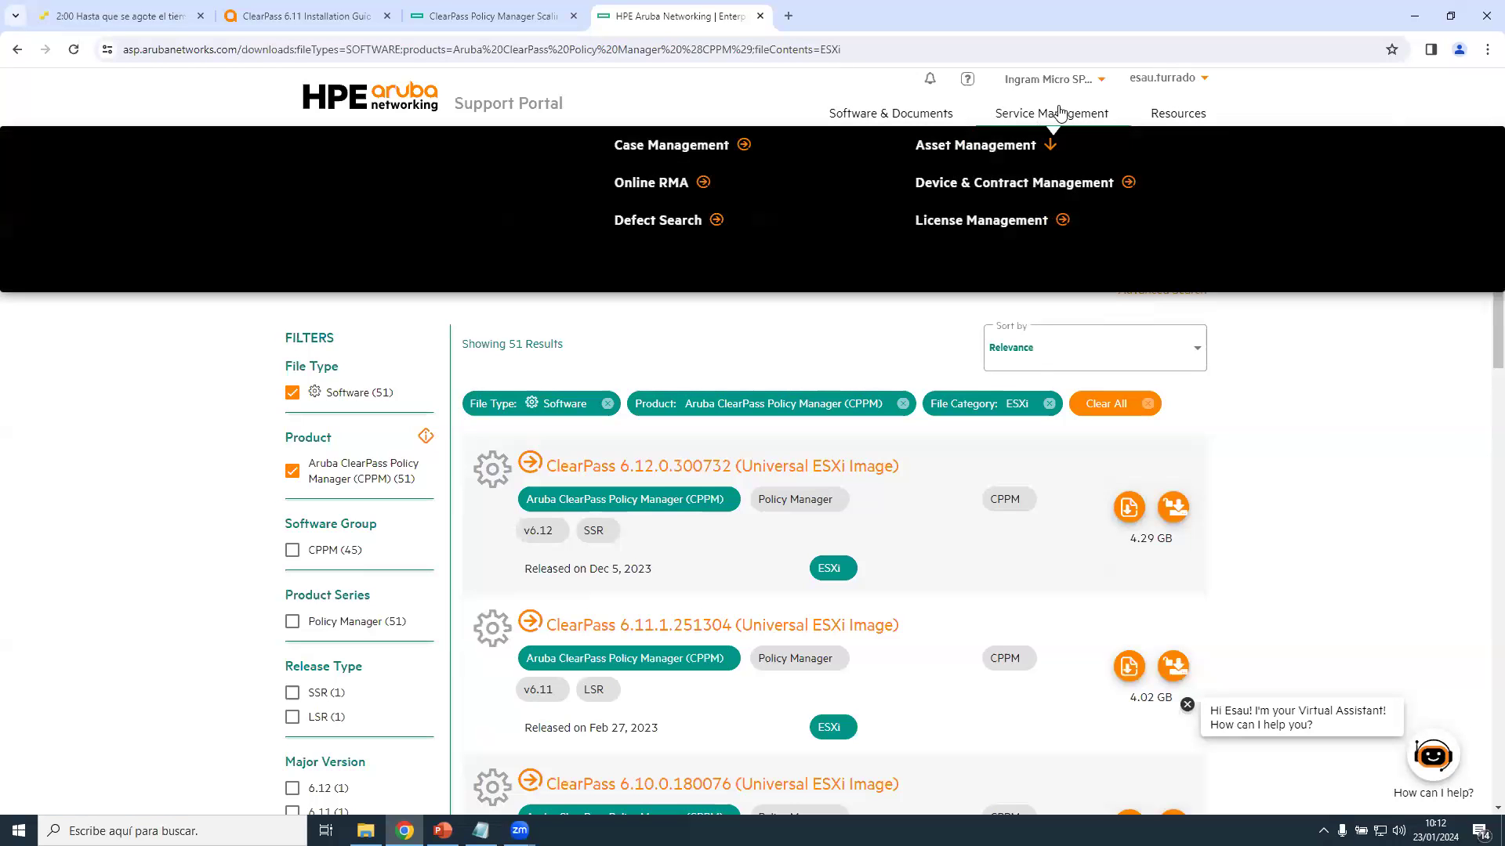
{"action": "left_click", "coordinate": [1003, 224]}
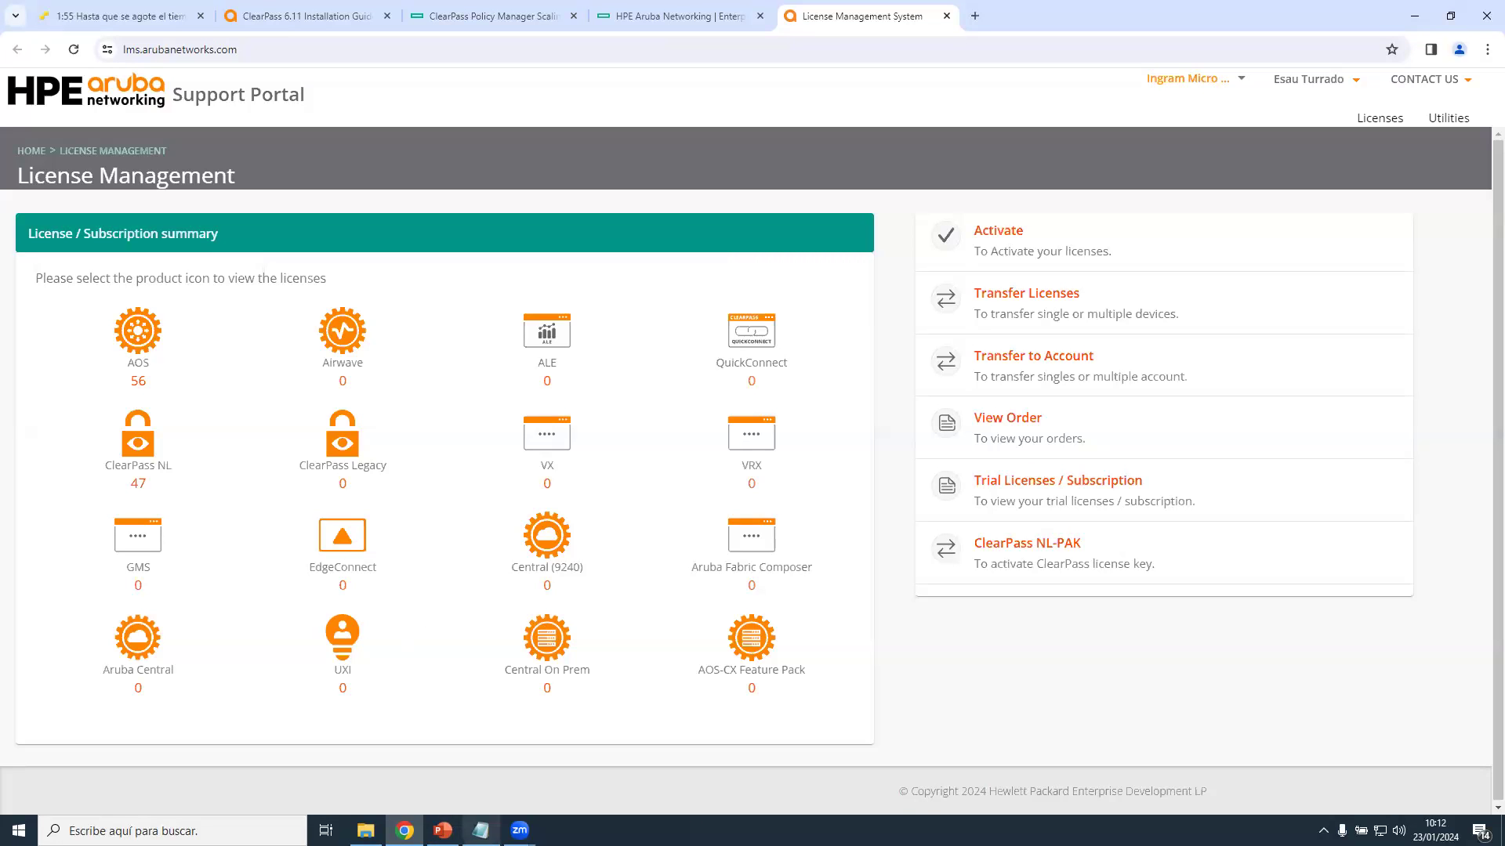
{"action": "left_click", "coordinate": [480, 830]}
{"action": "scroll", "coordinate": [674, 478], "scroll_direction": "up", "scroll_amount": 10}
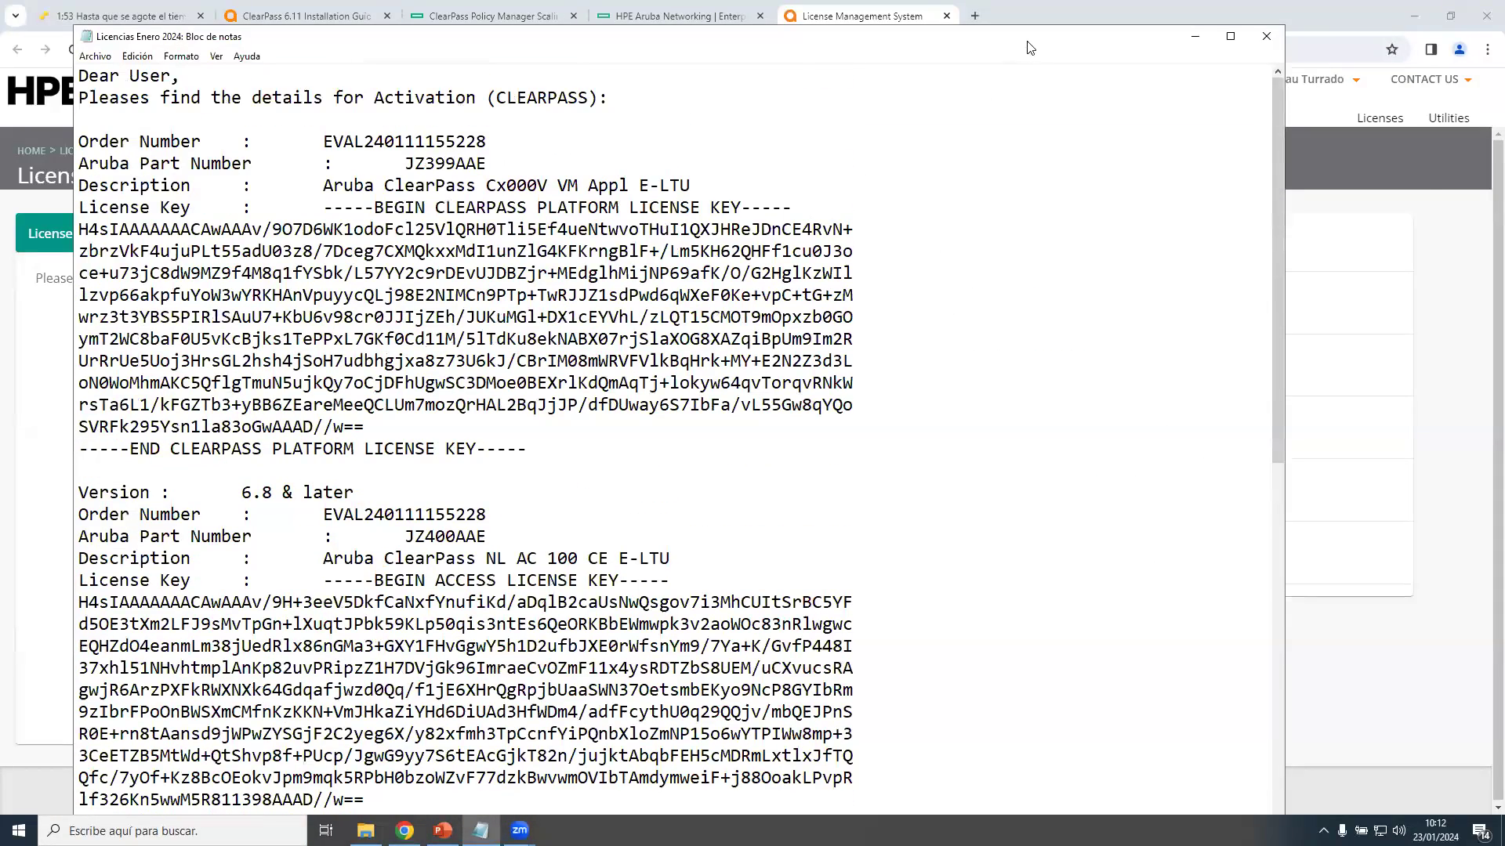
{"action": "left_click_drag", "start_coordinate": [1045, 48], "coordinate": [1191, 49]}
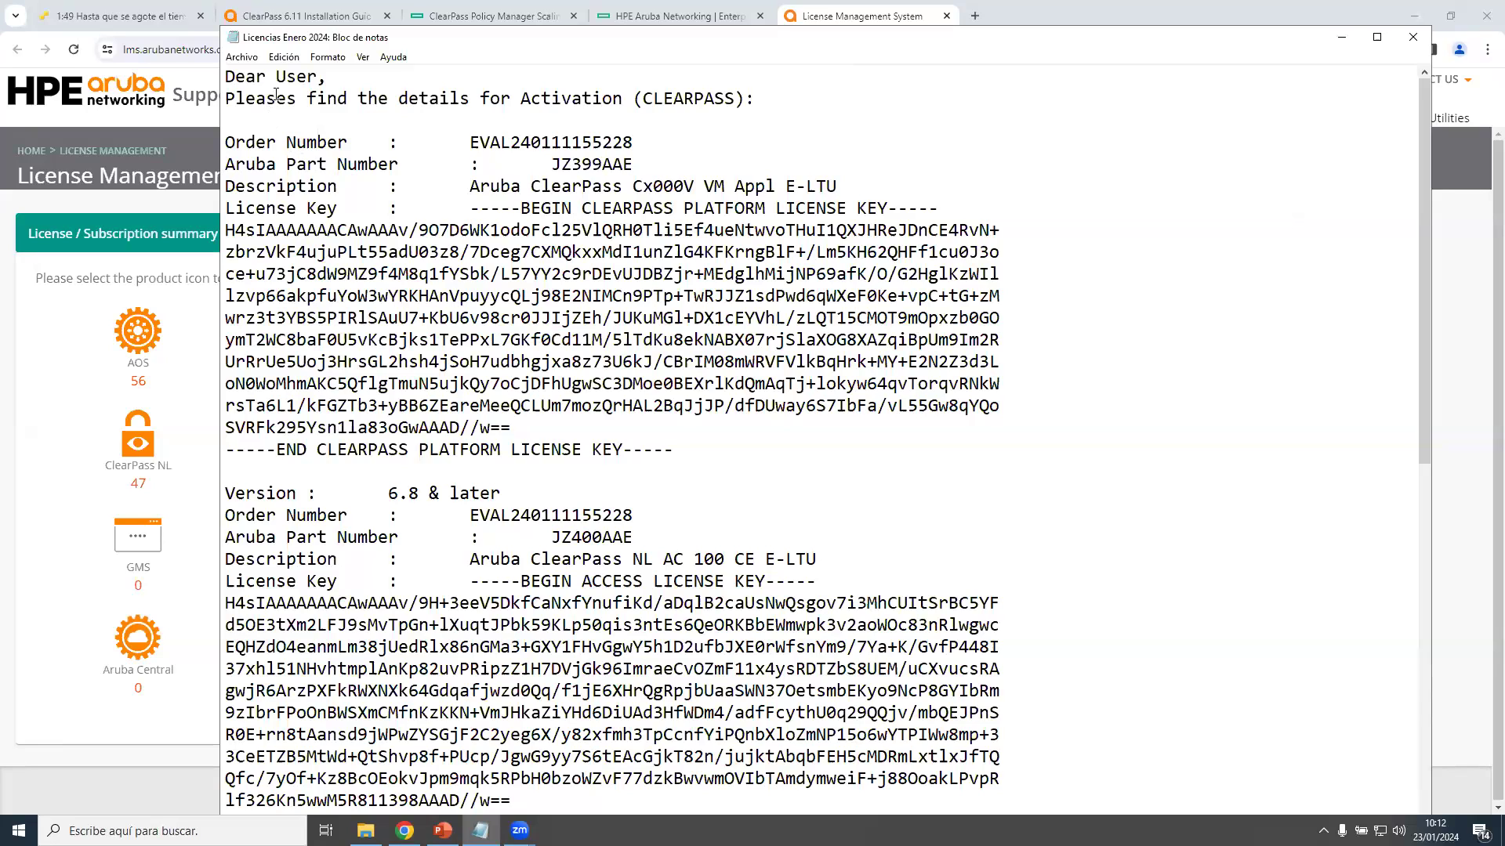
{"action": "left_click_drag", "start_coordinate": [471, 208], "coordinate": [682, 451]}
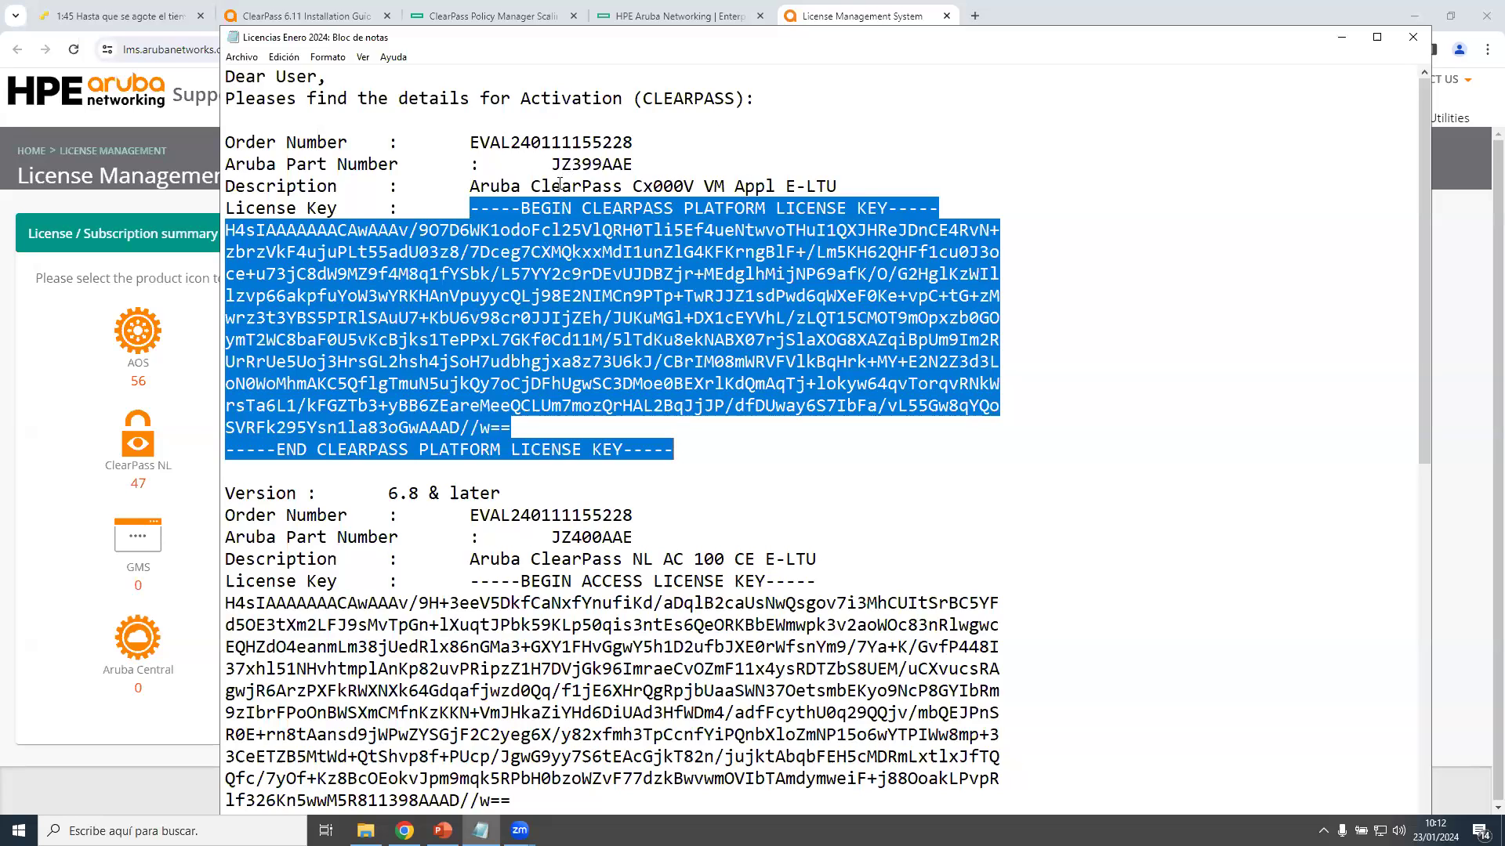
{"action": "scroll", "coordinate": [518, 241], "scroll_direction": "down", "scroll_amount": 2}
{"action": "scroll", "coordinate": [522, 242], "scroll_direction": "down", "scroll_amount": 2}
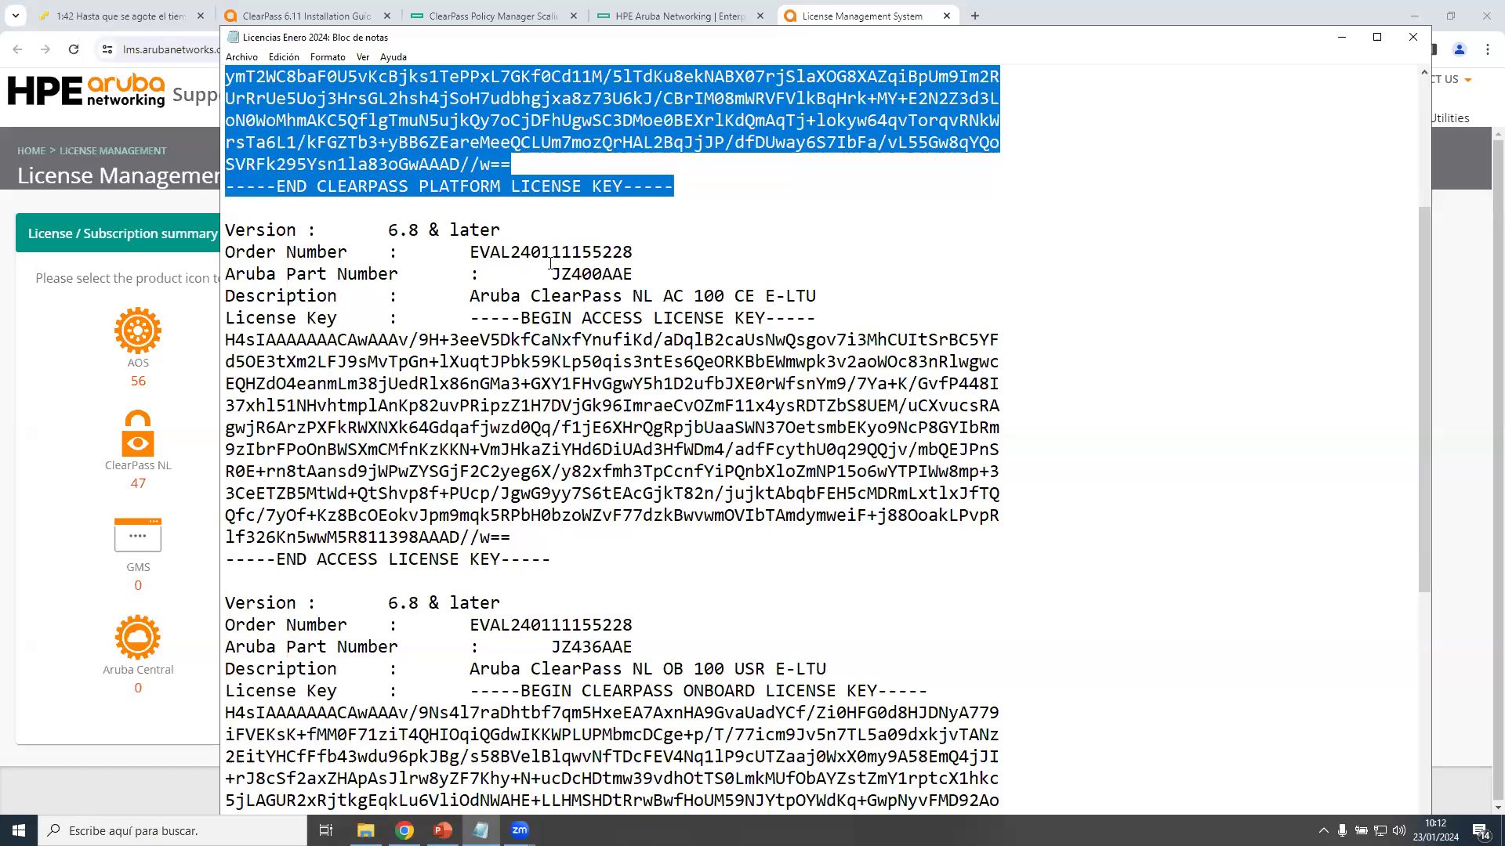
{"action": "scroll", "coordinate": [551, 264], "scroll_direction": "up", "scroll_amount": 3}
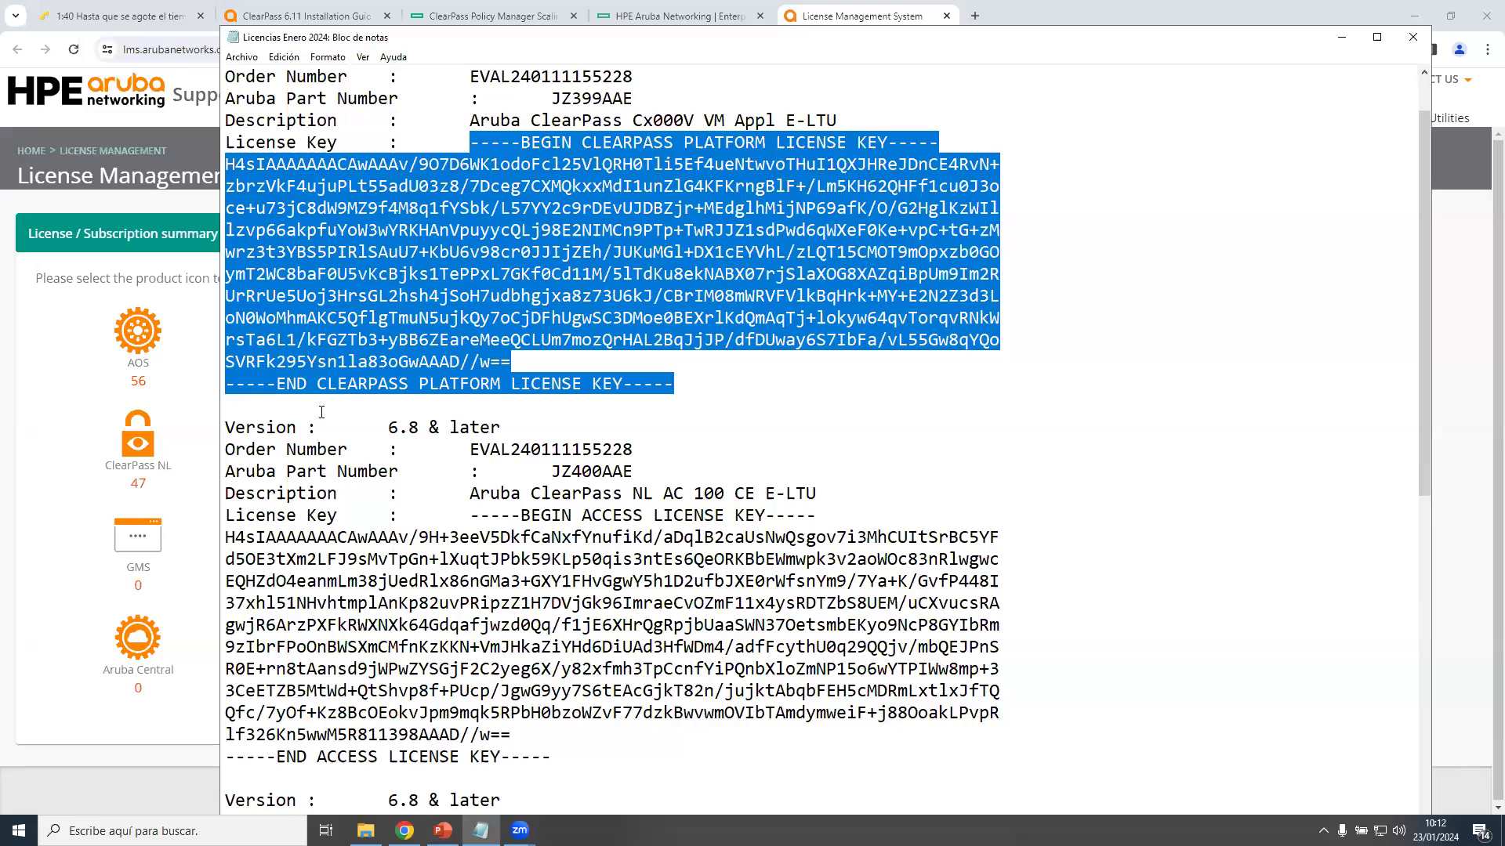
{"action": "scroll", "coordinate": [313, 405], "scroll_direction": "down", "scroll_amount": 2}
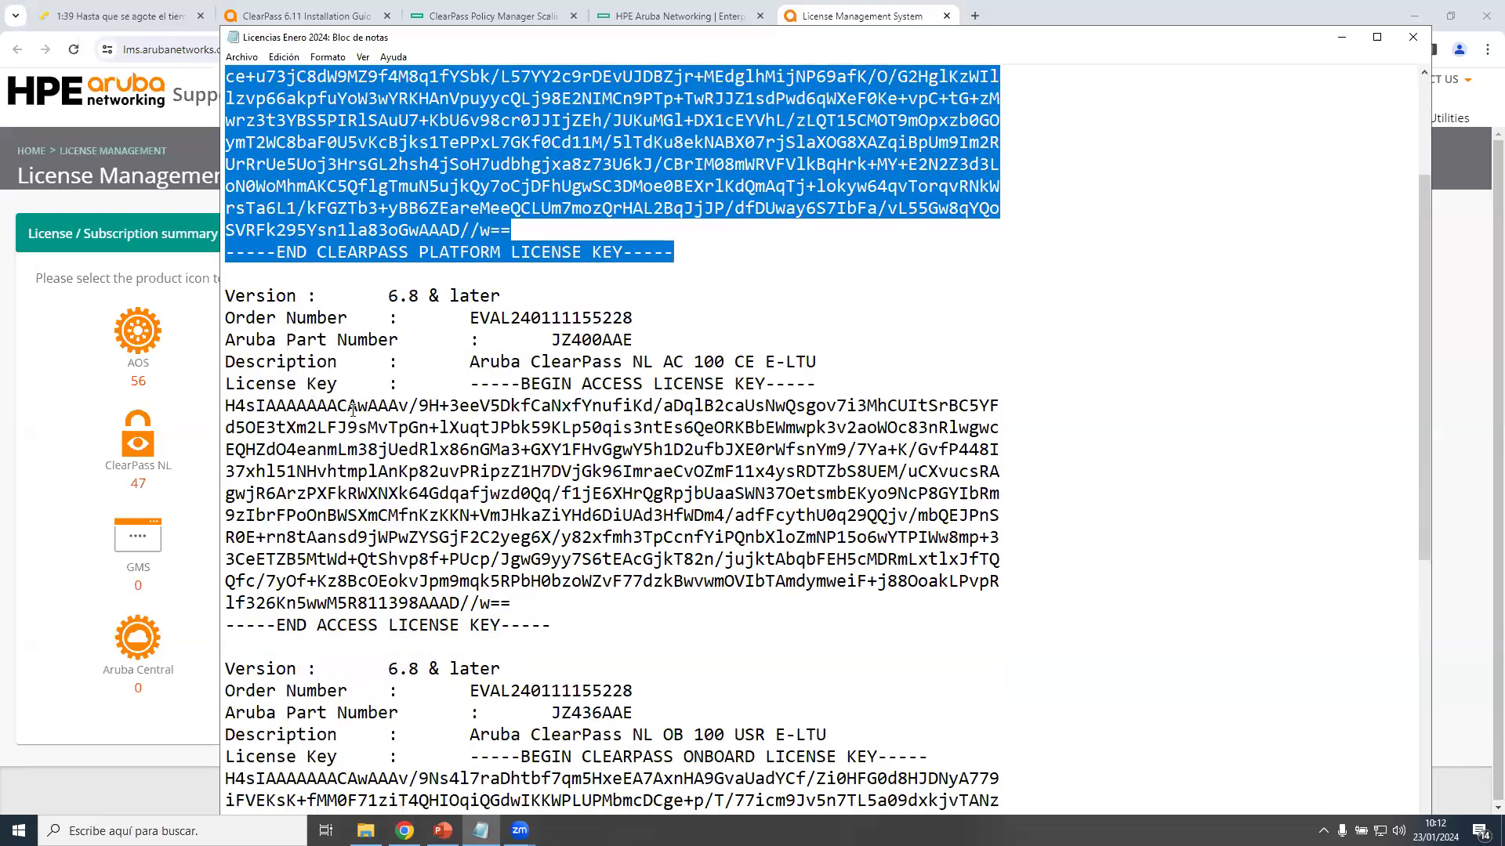
{"action": "double_click", "coordinate": [576, 377]}
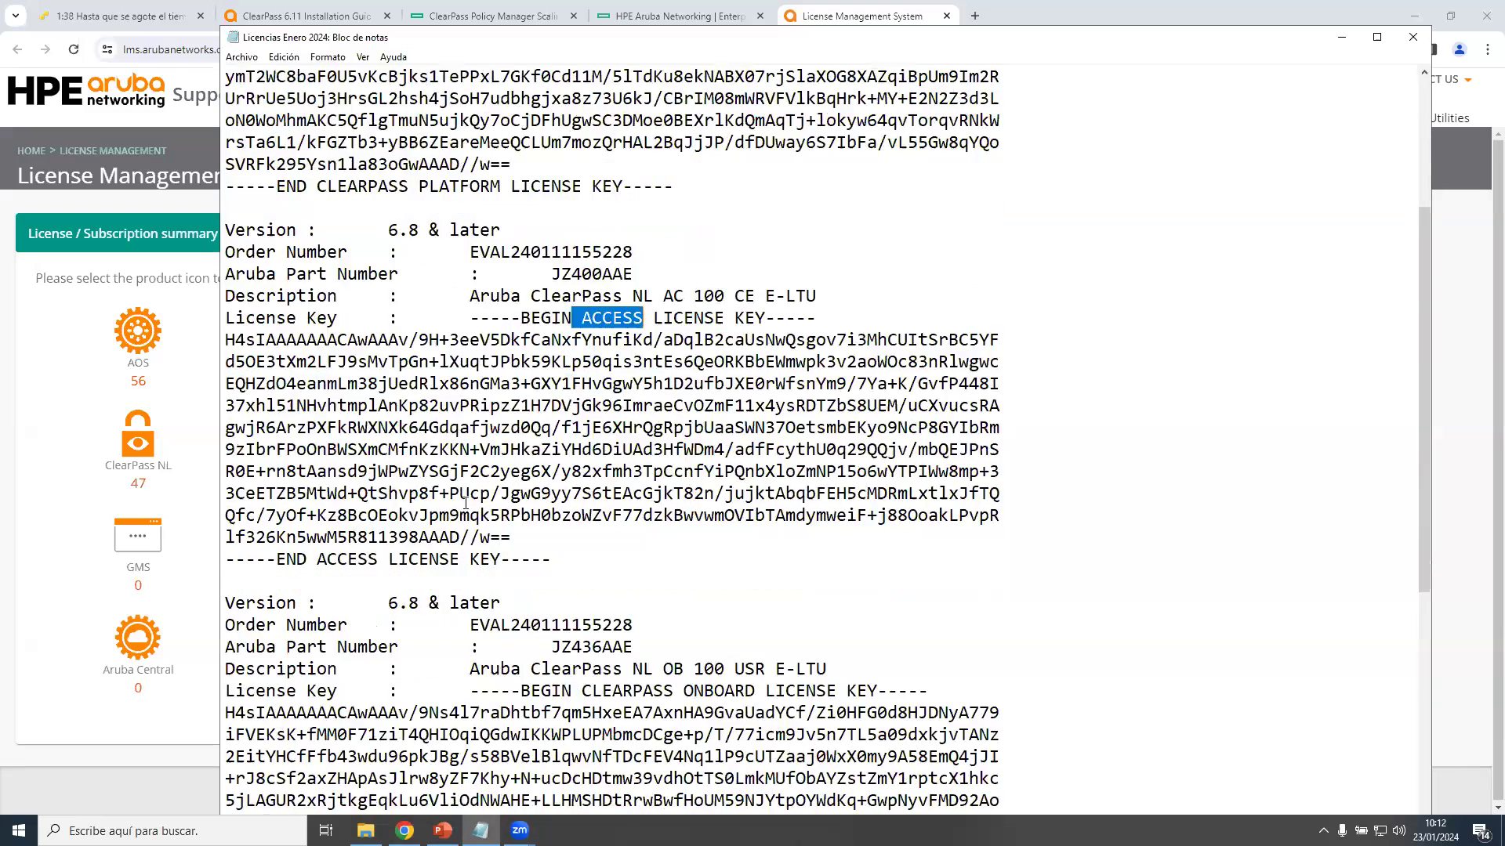
{"action": "scroll", "coordinate": [672, 496], "scroll_direction": "down", "scroll_amount": 4}
{"action": "left_click_drag", "start_coordinate": [672, 496], "coordinate": [764, 496]}
{"action": "scroll", "coordinate": [657, 537], "scroll_direction": "down", "scroll_amount": 3}
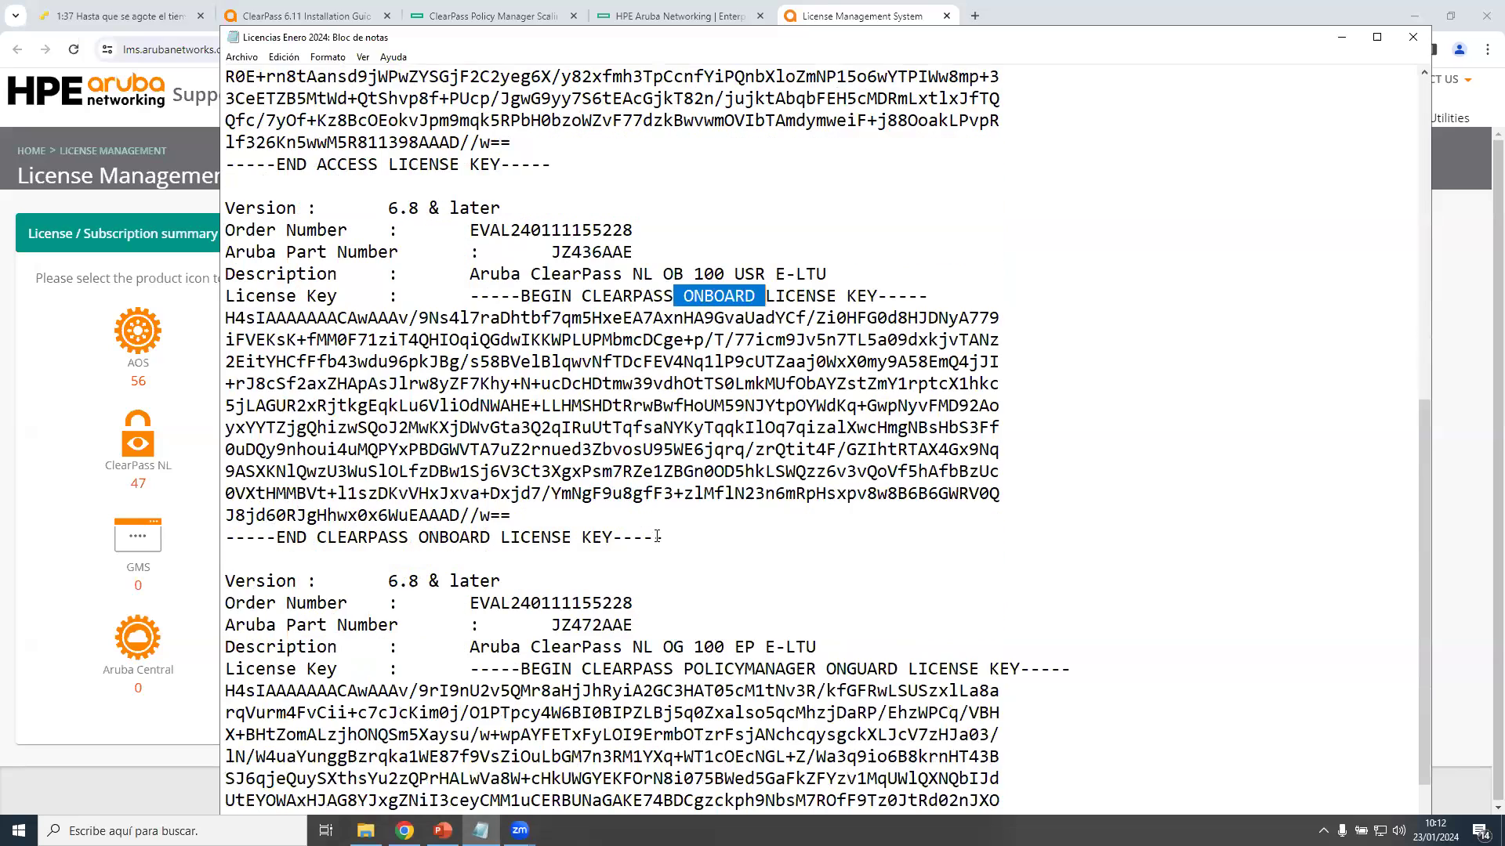
{"action": "left_click", "coordinate": [820, 649]}
{"action": "scroll", "coordinate": [649, 290], "scroll_direction": "up", "scroll_amount": 5}
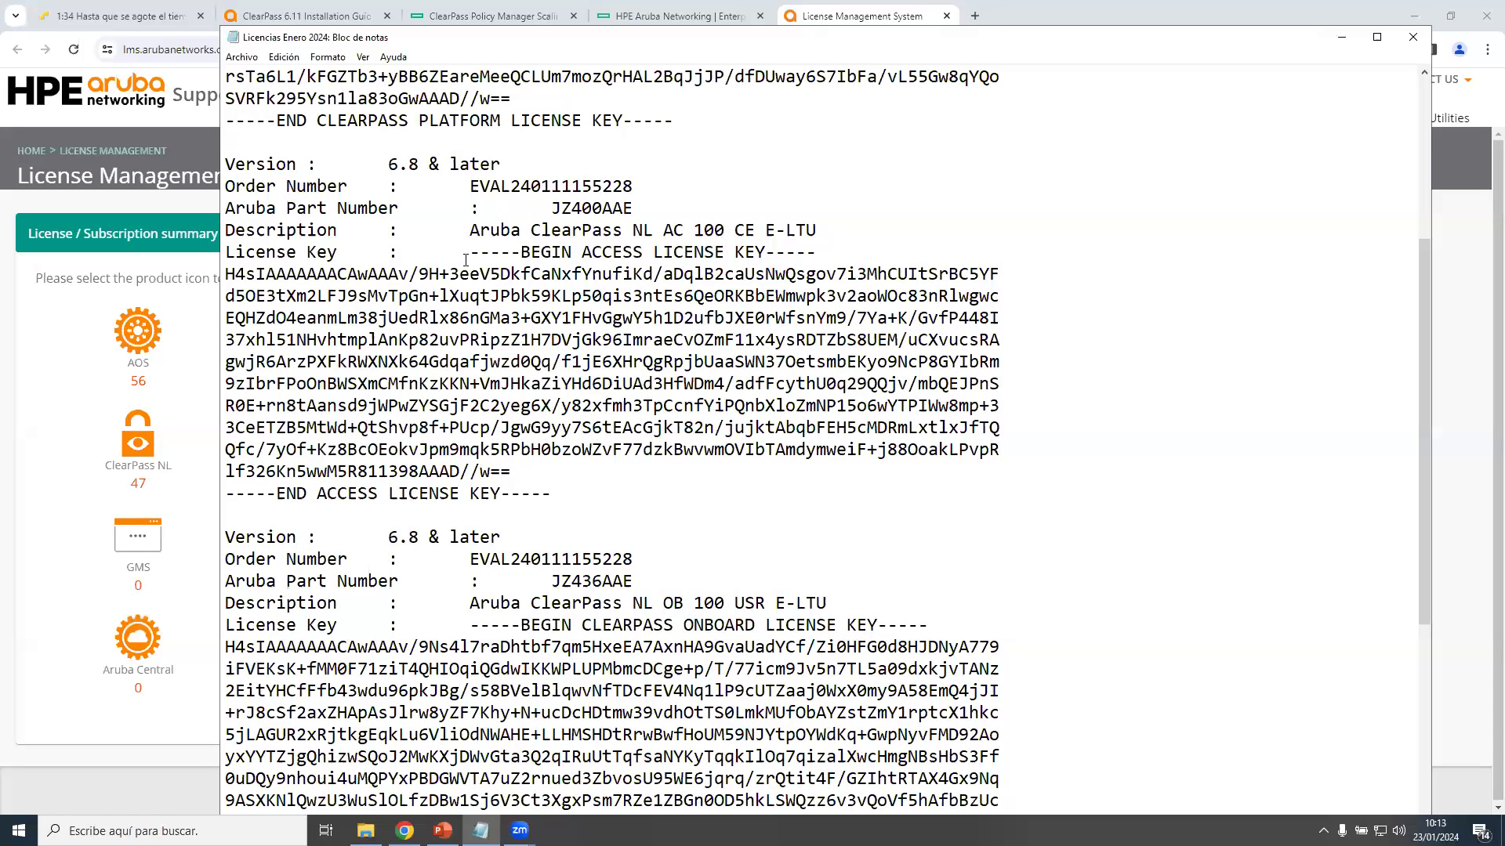
{"action": "left_click_drag", "start_coordinate": [470, 252], "coordinate": [552, 495]}
{"action": "left_click_drag", "start_coordinate": [572, 296], "coordinate": [745, 251]}
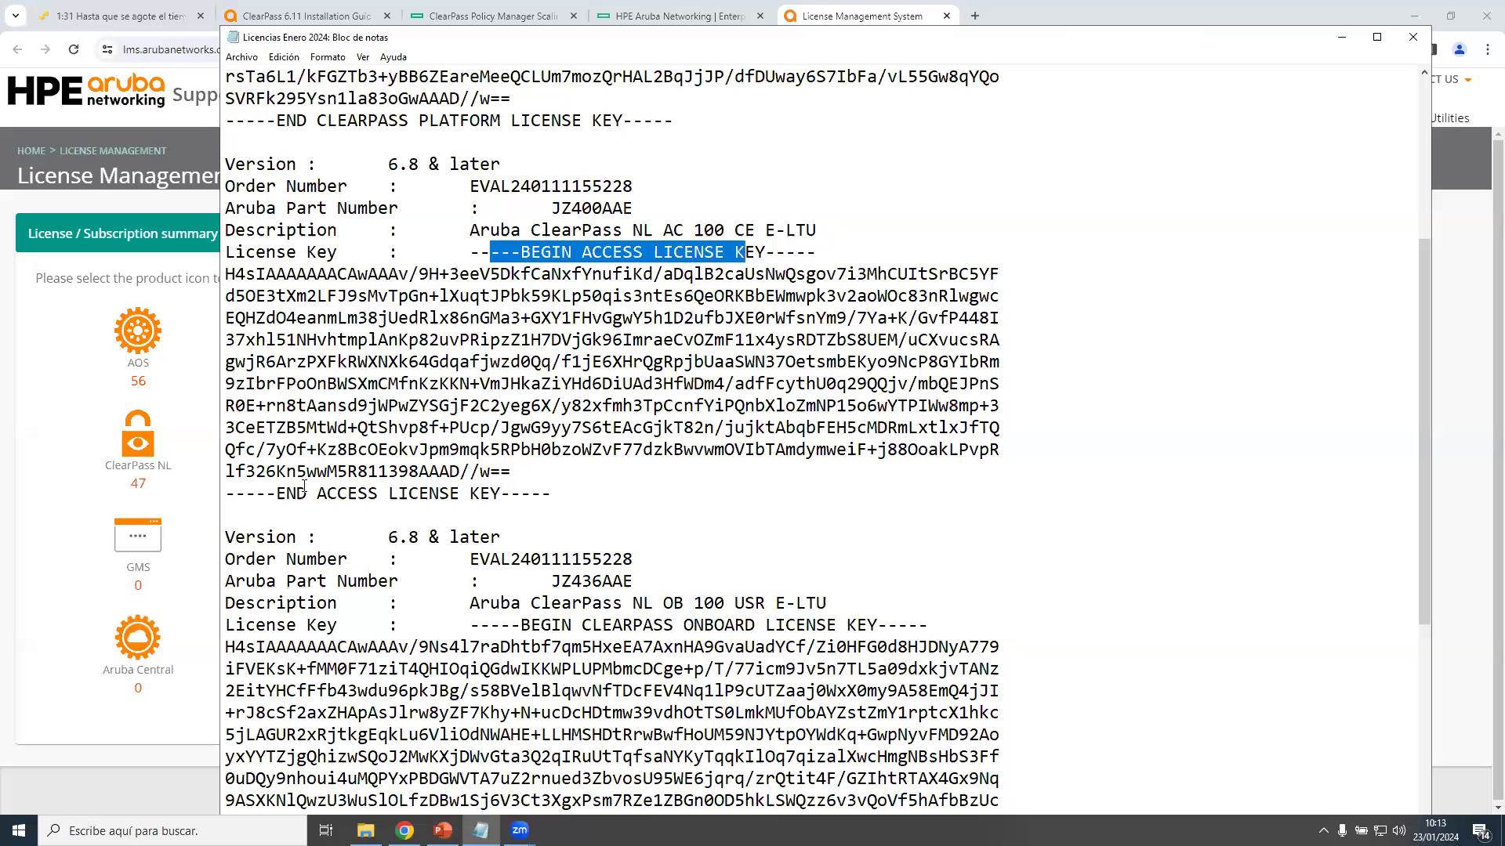
{"action": "left_click", "coordinate": [475, 252]}
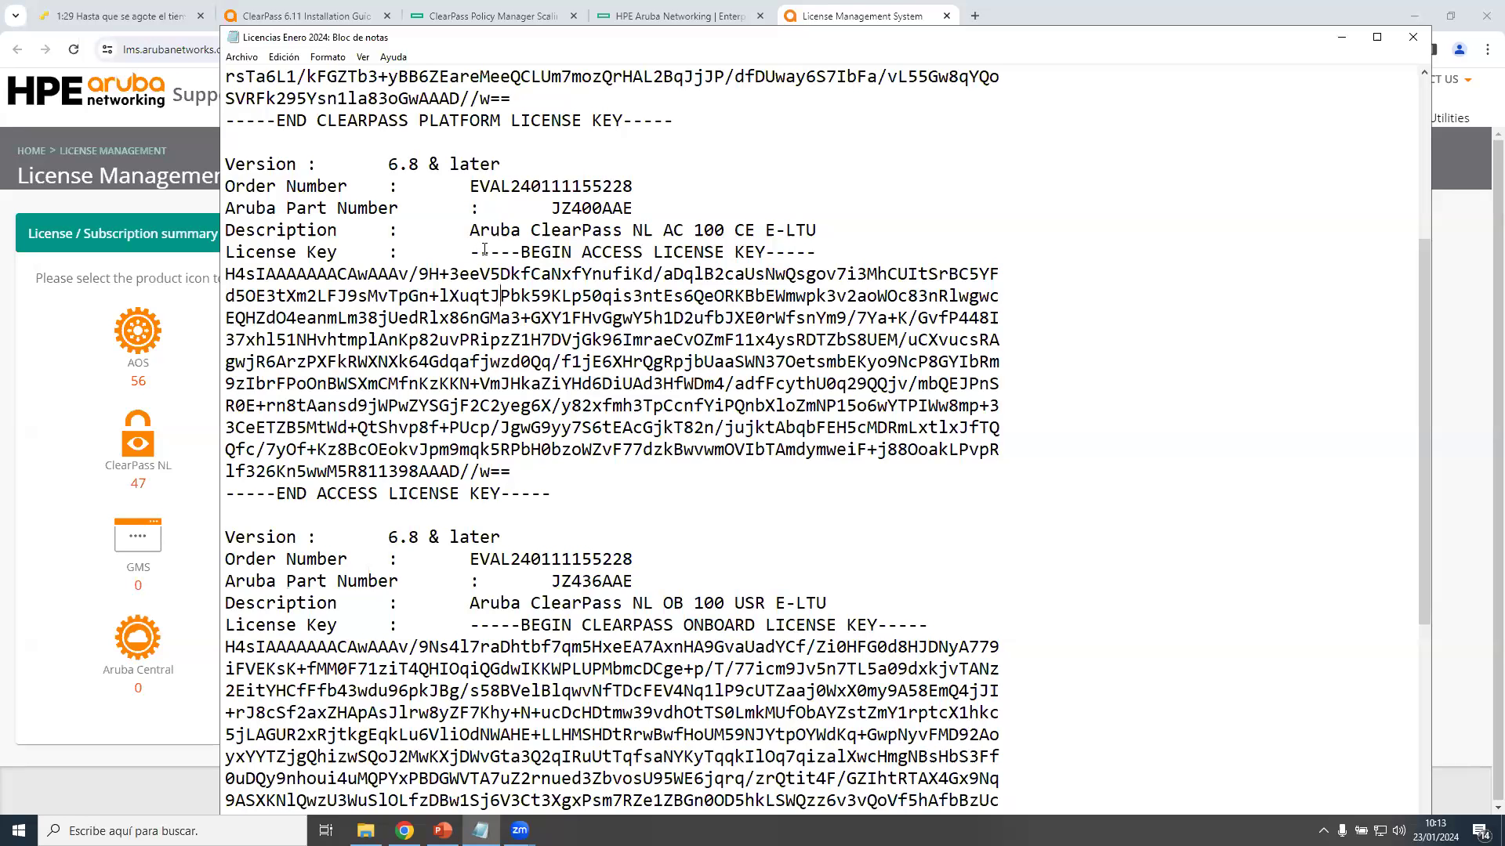
{"action": "scroll", "coordinate": [475, 251], "scroll_direction": "up", "scroll_amount": 3}
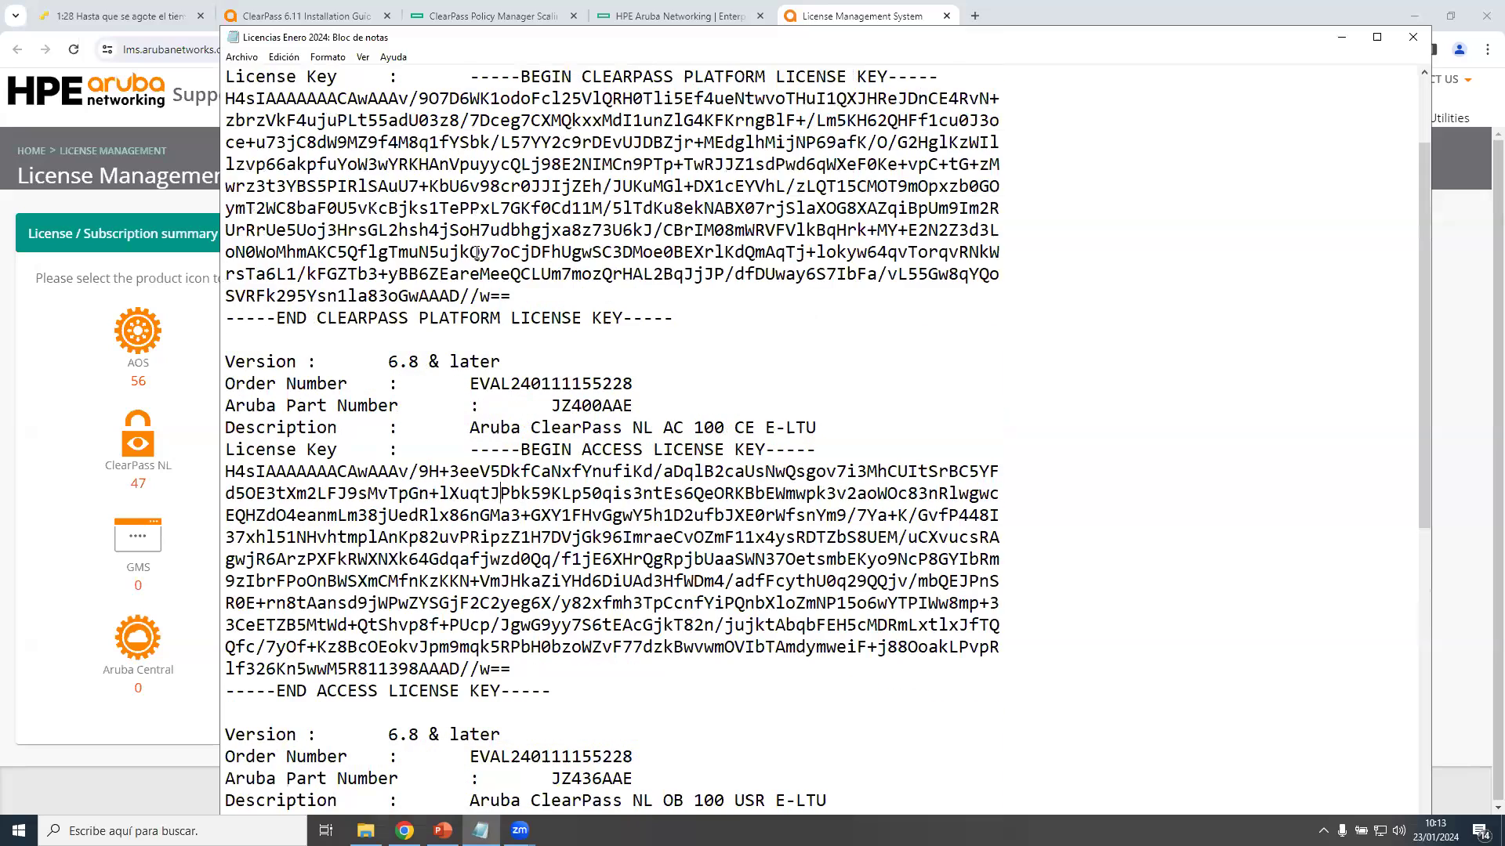
Minimize the Licencias Enero 2024 note and switch back to the PowerPoint presentation.
{"action": "scroll", "coordinate": [473, 251], "scroll_direction": "up", "scroll_amount": 2}
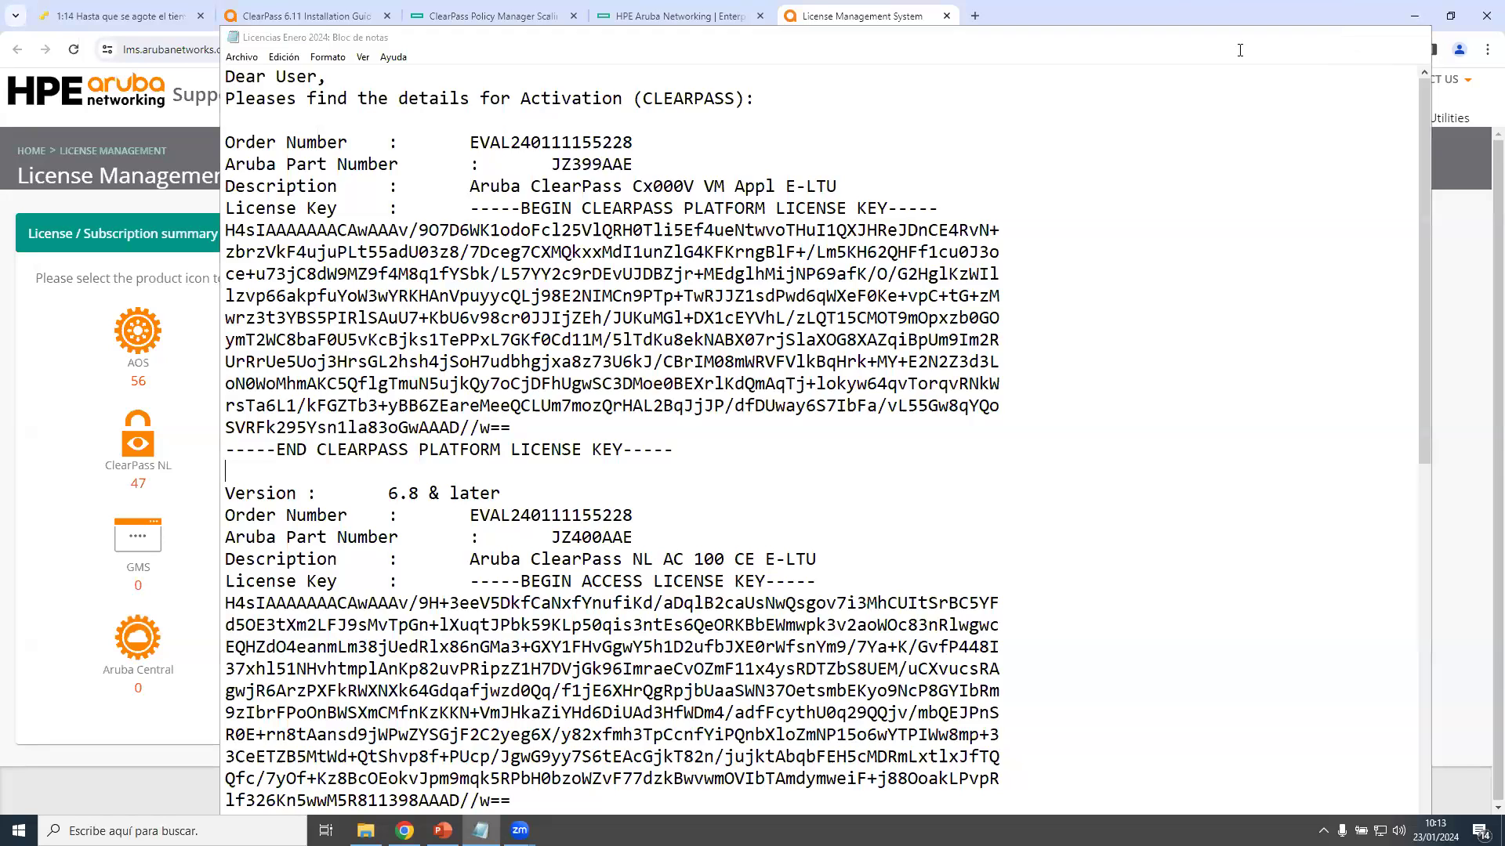
{"action": "left_click", "coordinate": [1343, 39]}
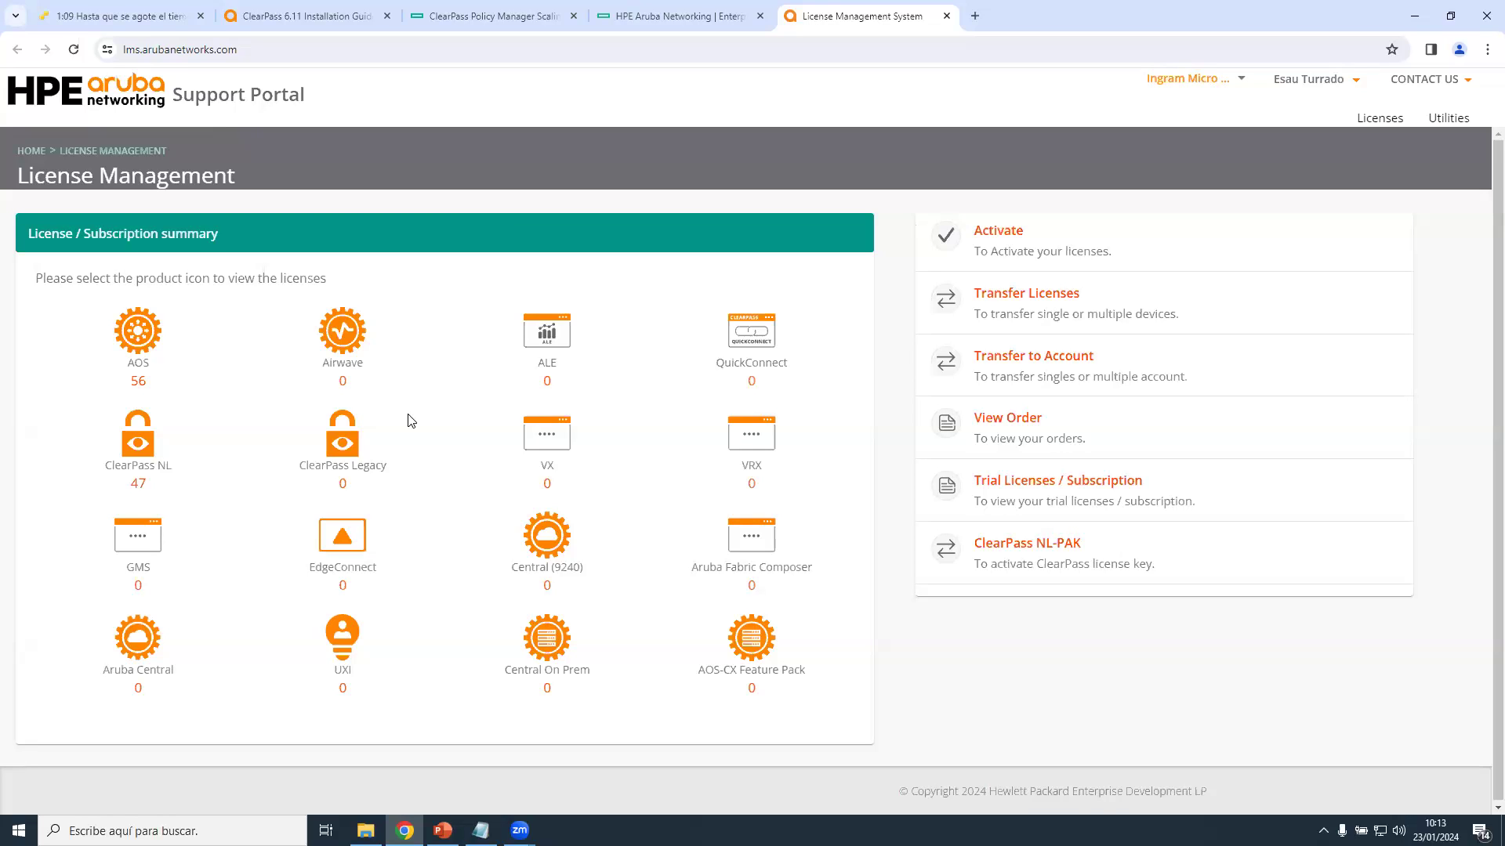
{"action": "left_click", "coordinate": [443, 831]}
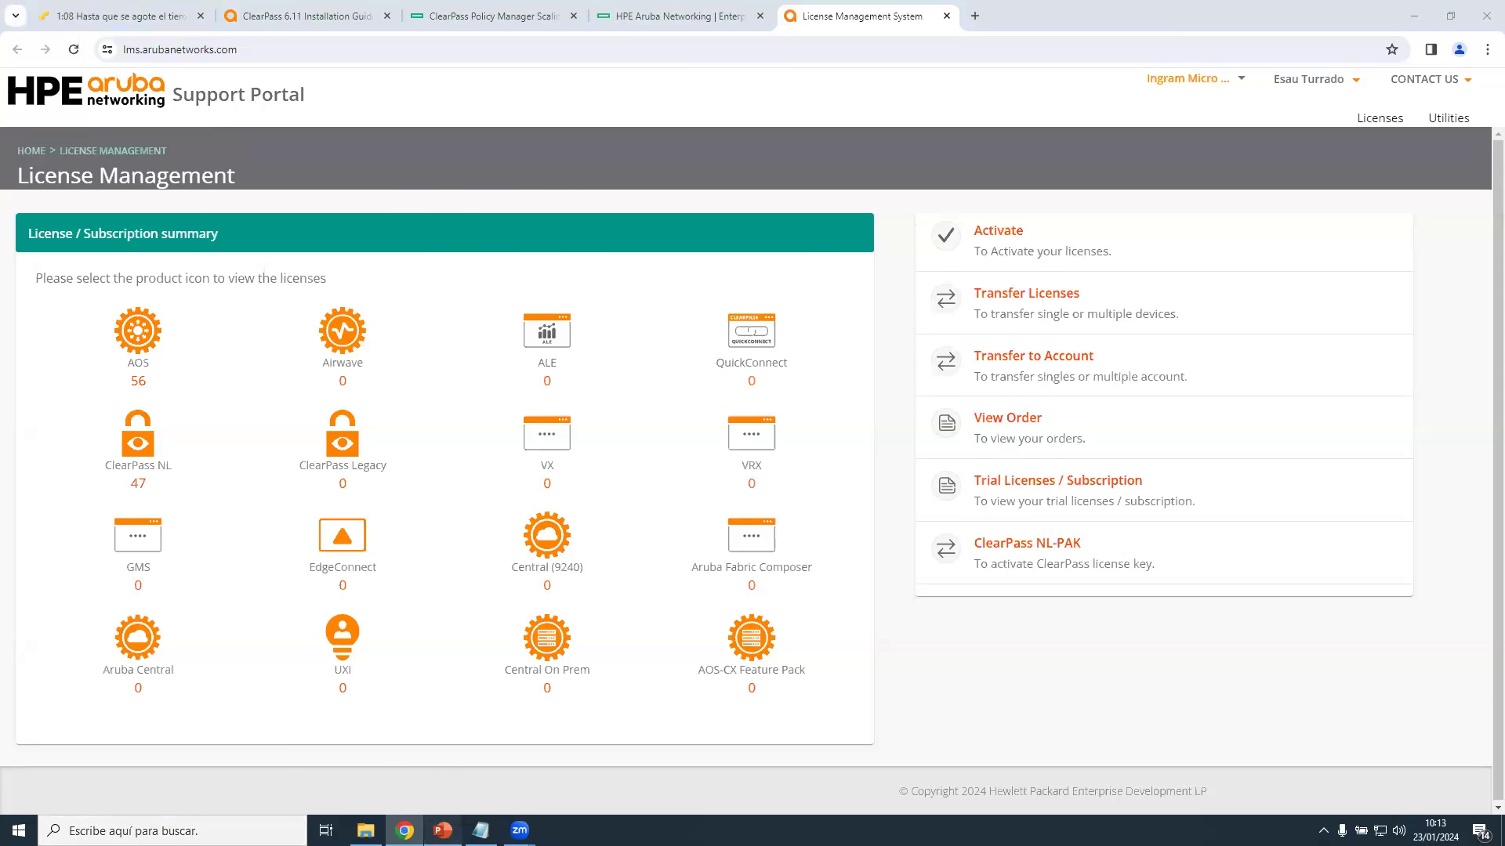
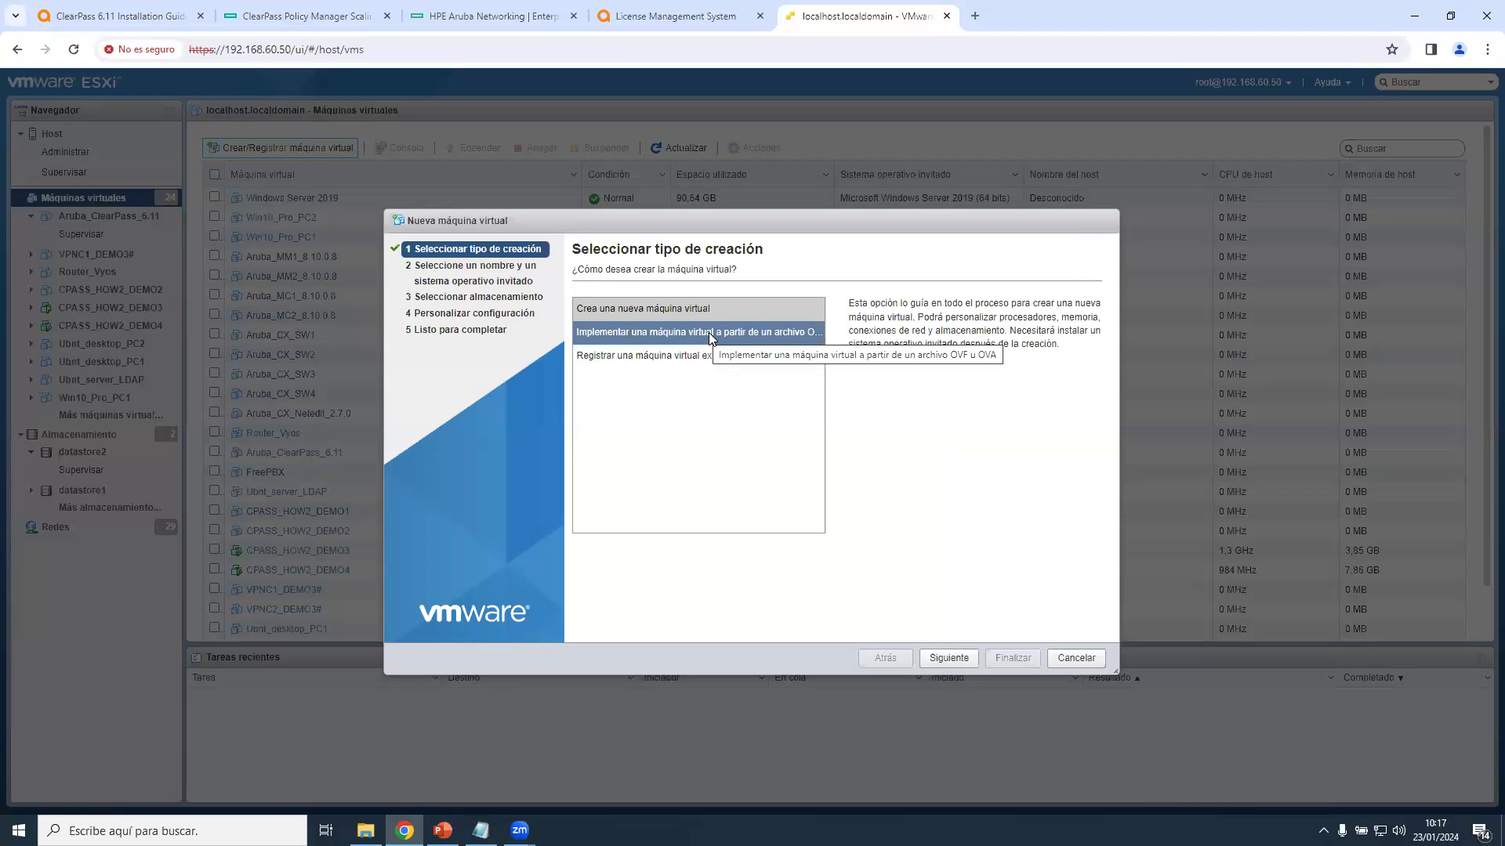
Choose OVF/OVA deployment and select the ClearPass OVF and VMDK files in File Explorer.
{"action": "left_click", "coordinate": [710, 335]}
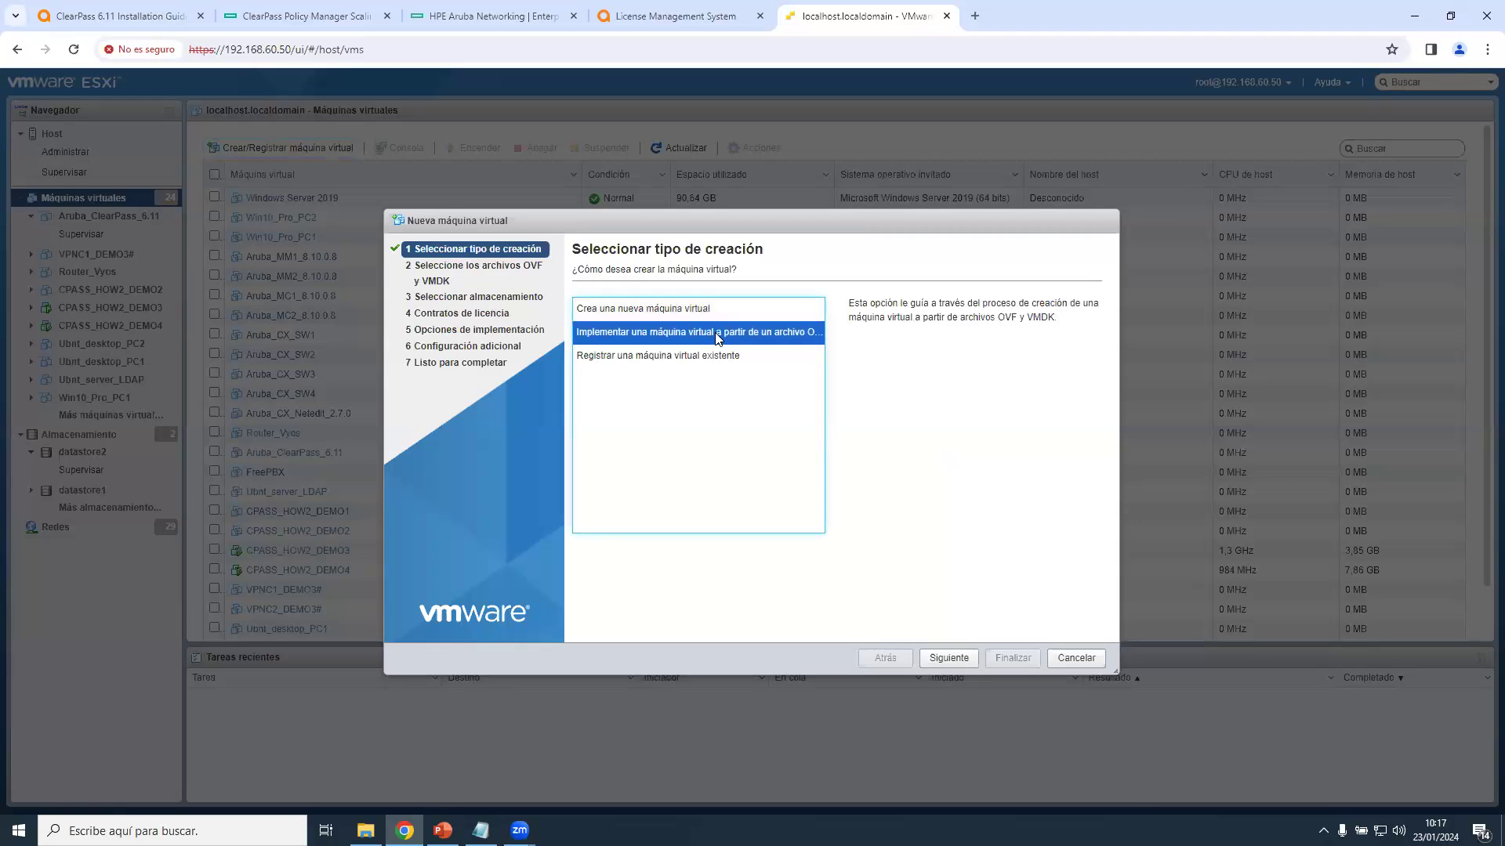
{"action": "left_click", "coordinate": [949, 658]}
{"action": "left_click", "coordinate": [365, 830]}
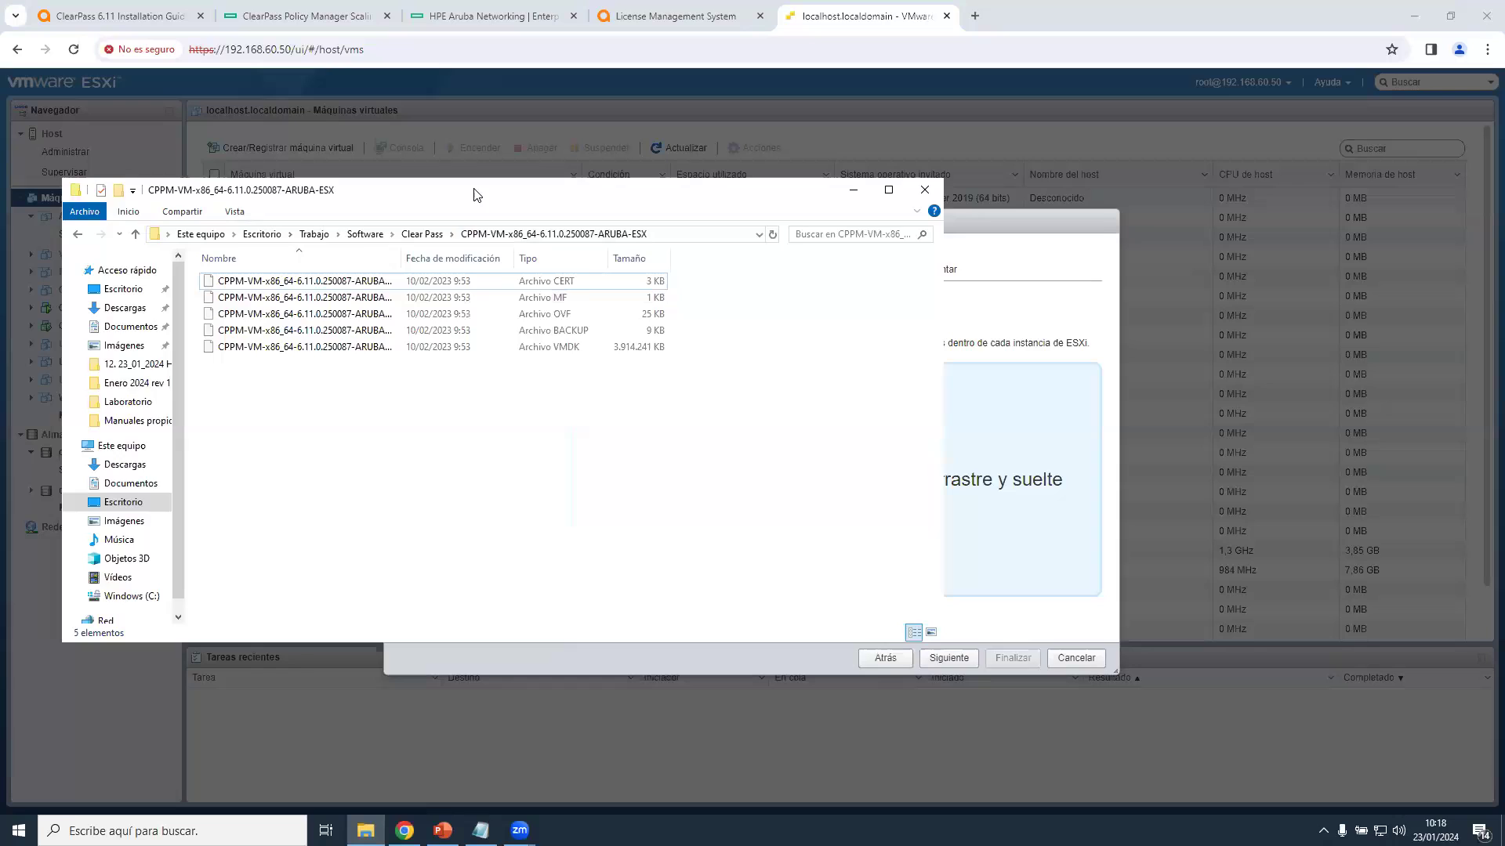
{"action": "left_click_drag", "start_coordinate": [473, 193], "coordinate": [652, 217]}
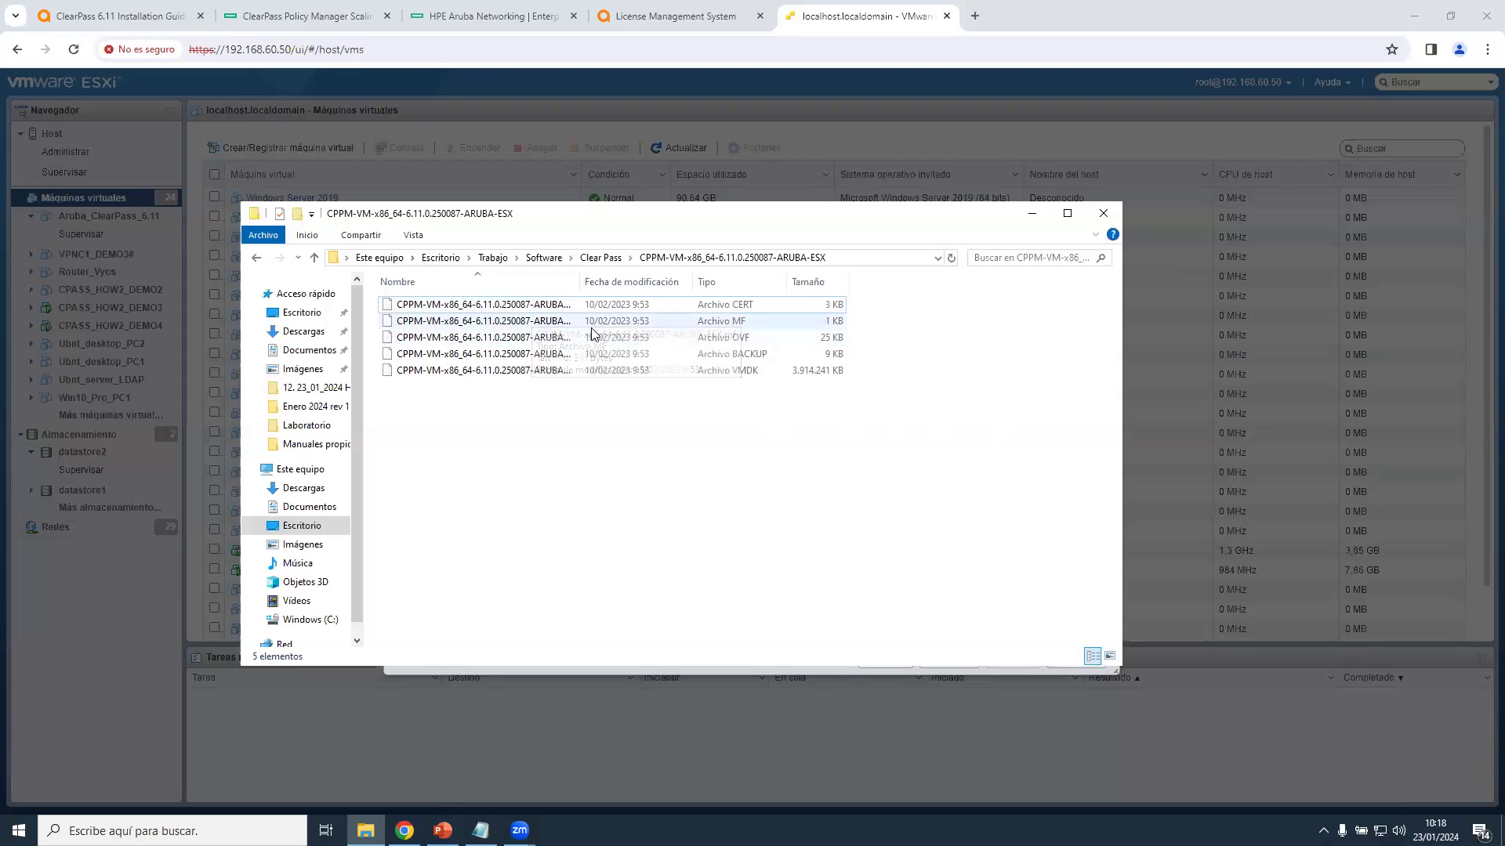
{"action": "left_click", "coordinate": [593, 337]}
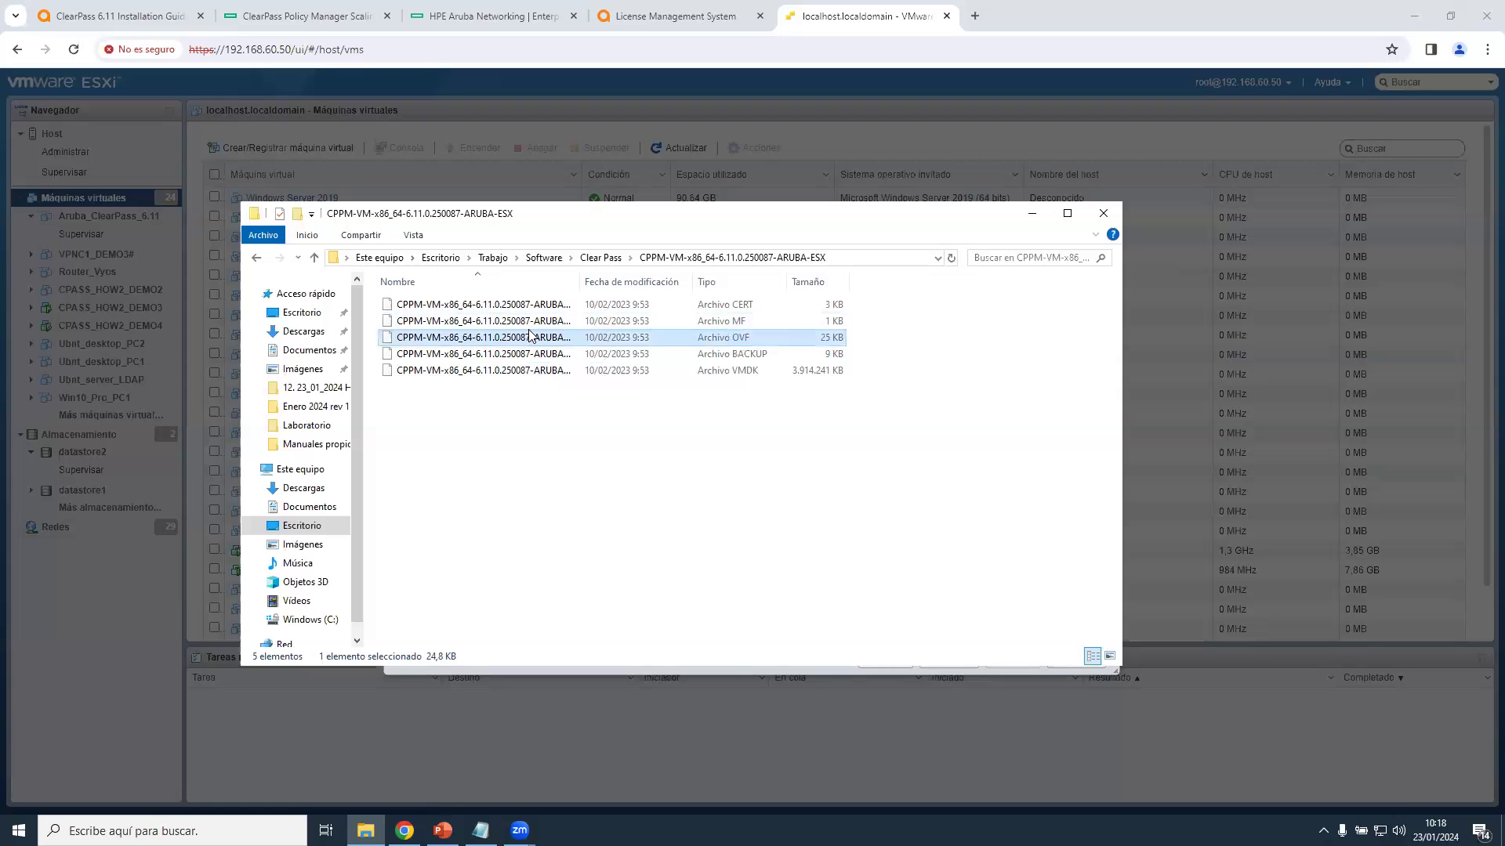
{"action": "left_click", "coordinate": [564, 372], "text": "ctrl"}
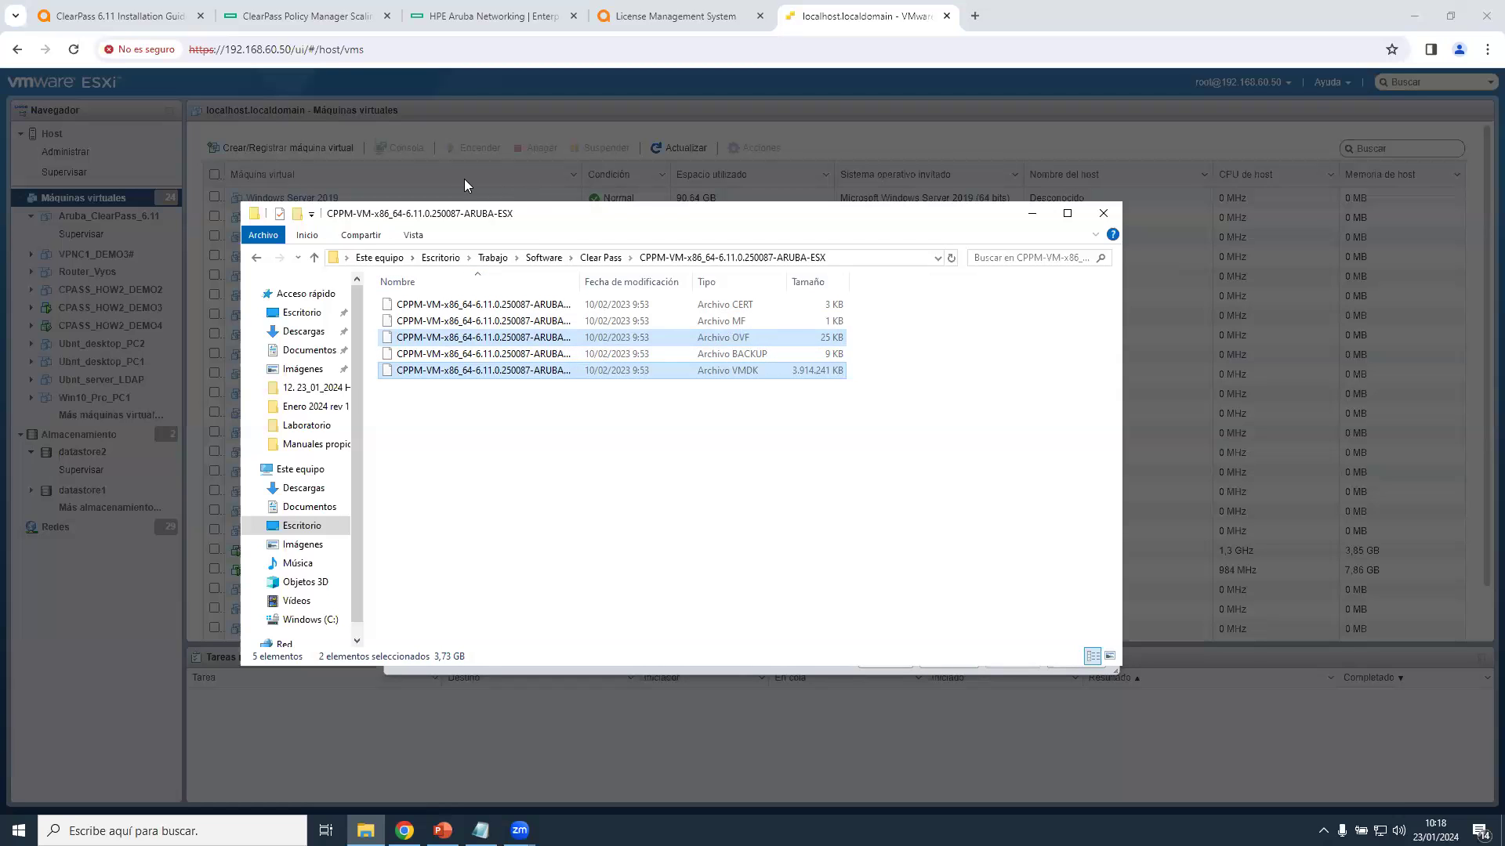
{"action": "left_click", "coordinate": [676, 713]}
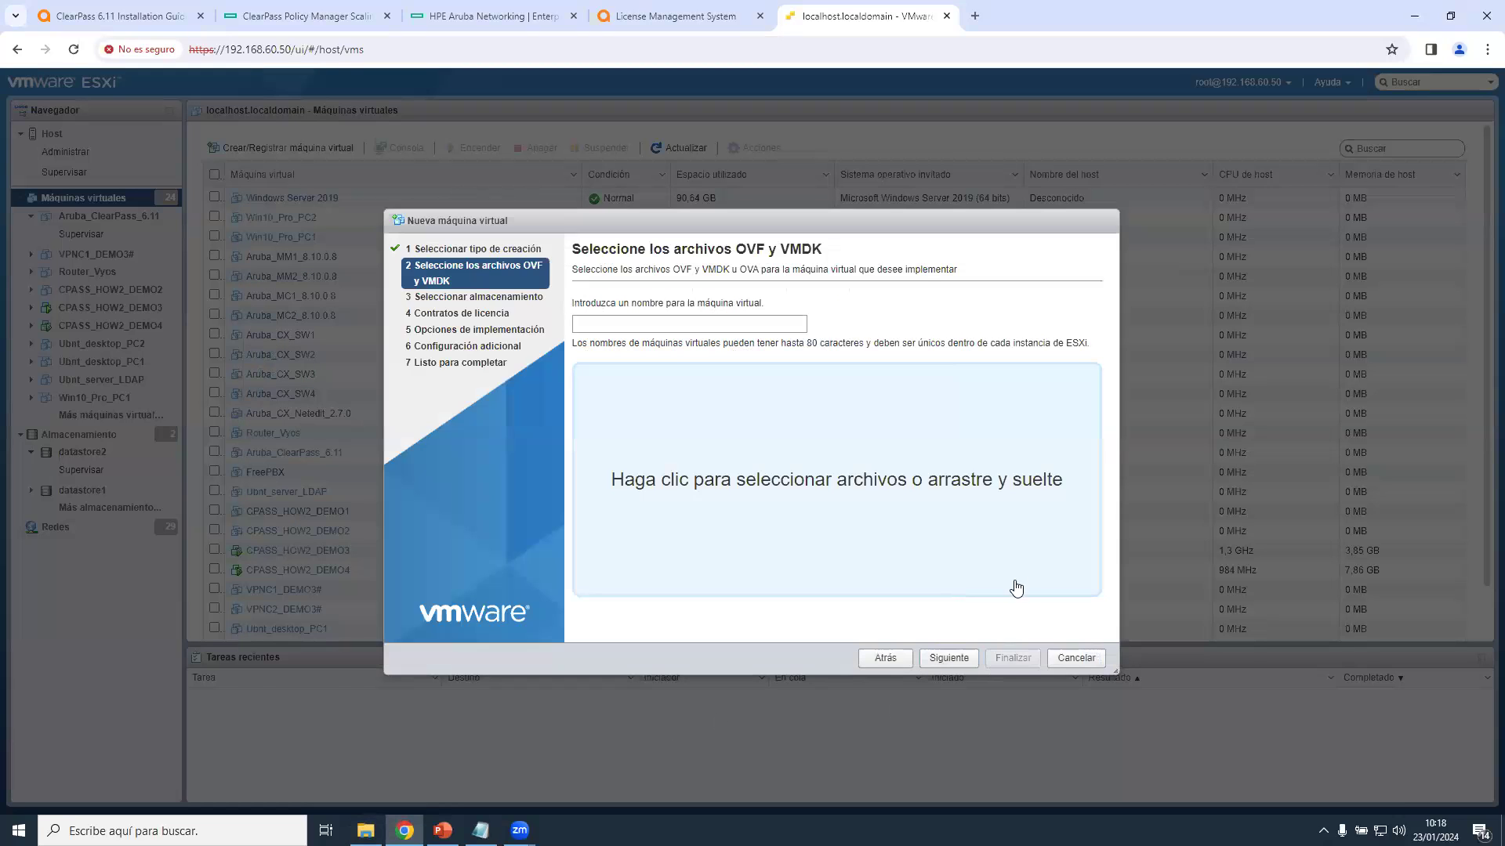
Name the new virtual machine CPASS_DEMO.
{"action": "left_click", "coordinate": [604, 323]}
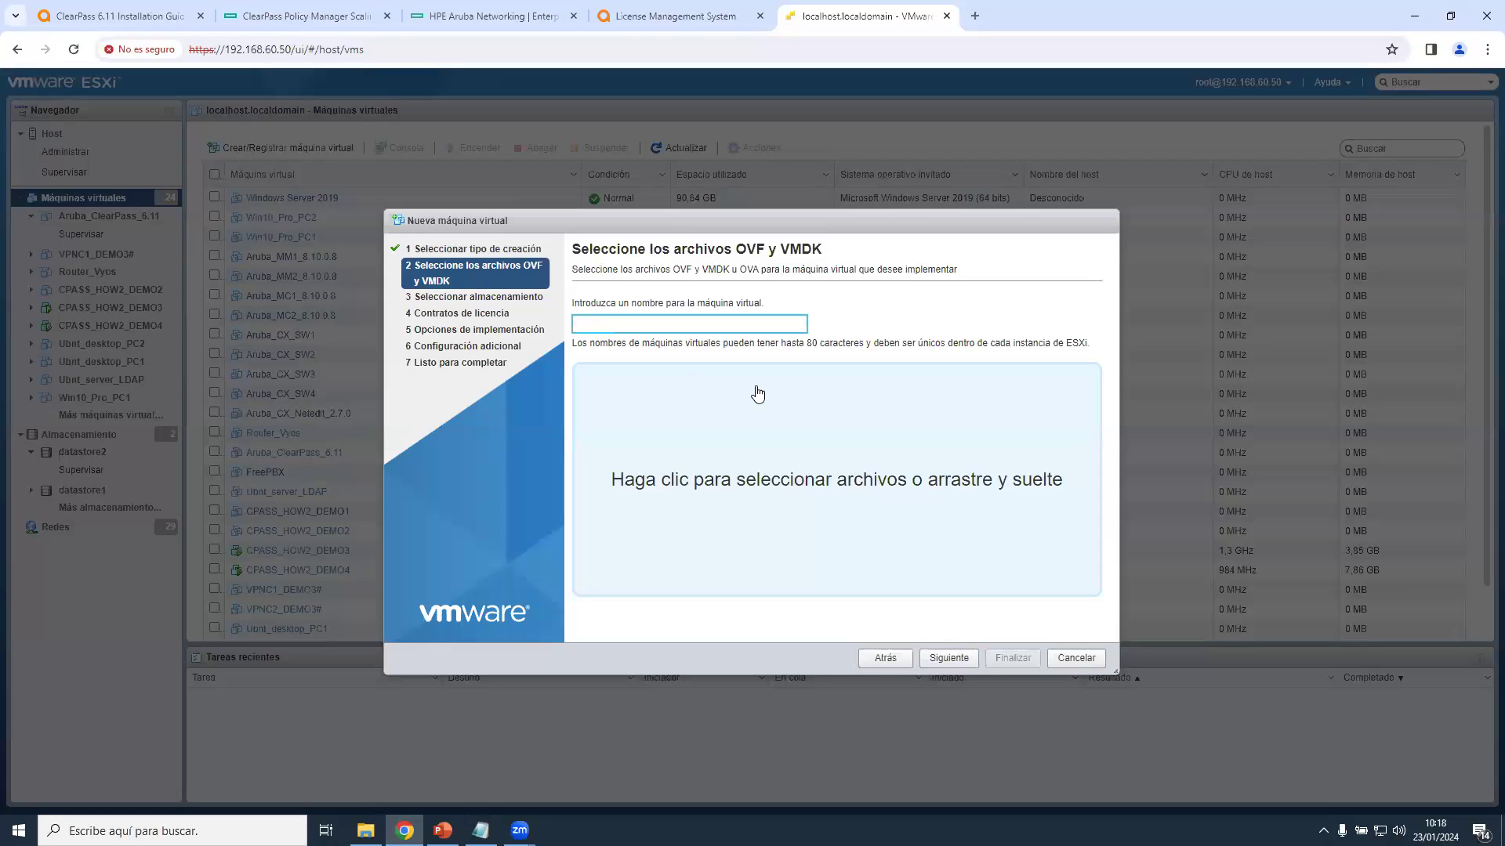
{"action": "type", "text": "HOW2"}
{"action": "key", "text": "BackSpace"}
{"action": "key", "text": "BackSpace"}
{"action": "key", "text": "BackSpace"}
{"action": "key", "text": "BackSpace"}
{"action": "type", "text": "CPEA"}
{"action": "type", "text": "SS_DEMO"}
Attach the ClearPass OVF and disk1 VMDK files to the wizard and continue to storage.
{"action": "left_click", "coordinate": [797, 475]}
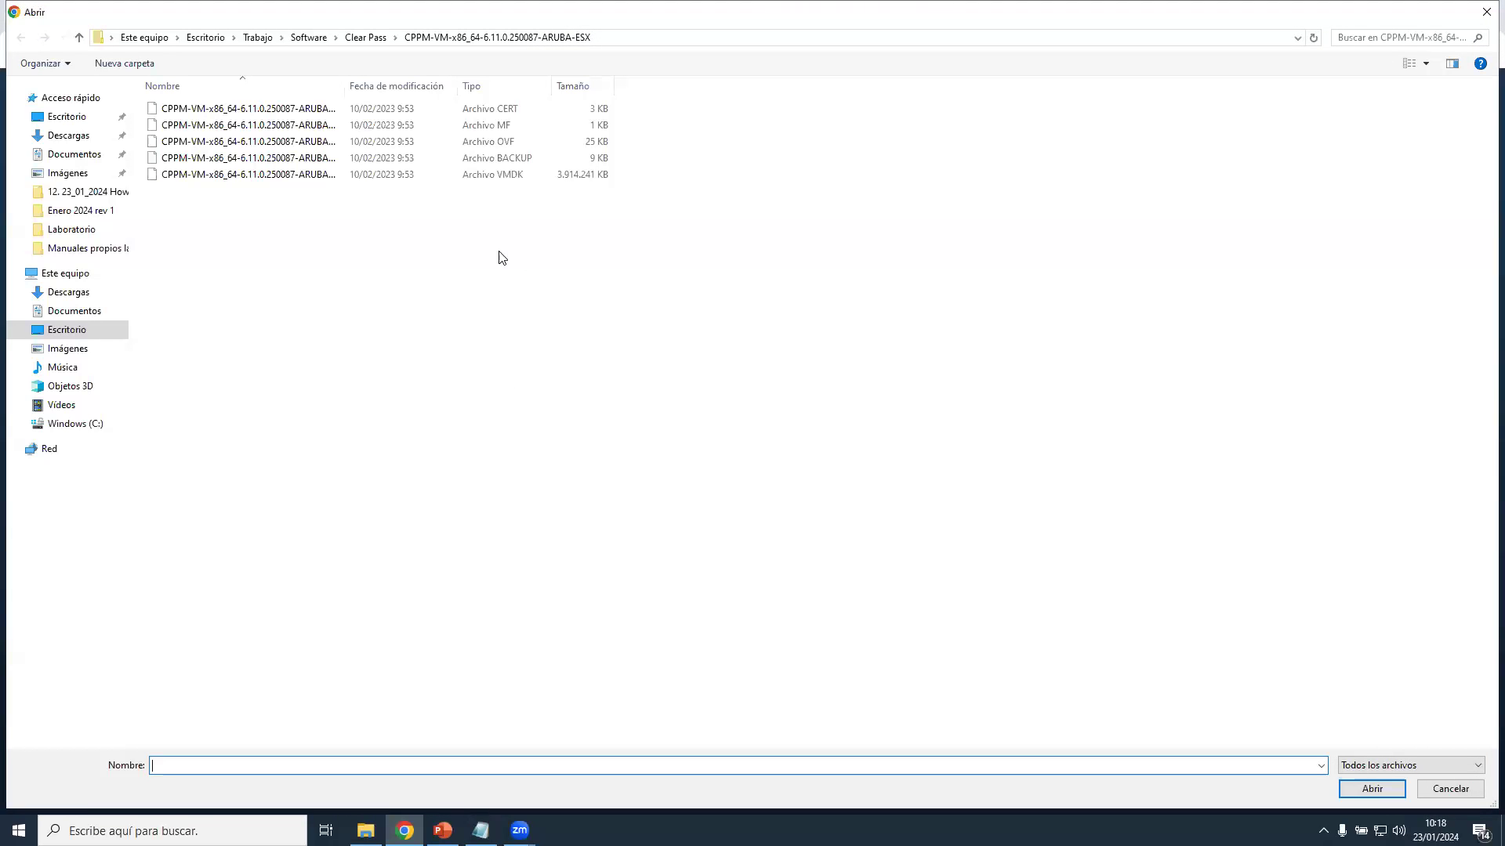
{"action": "left_click", "coordinate": [372, 143]}
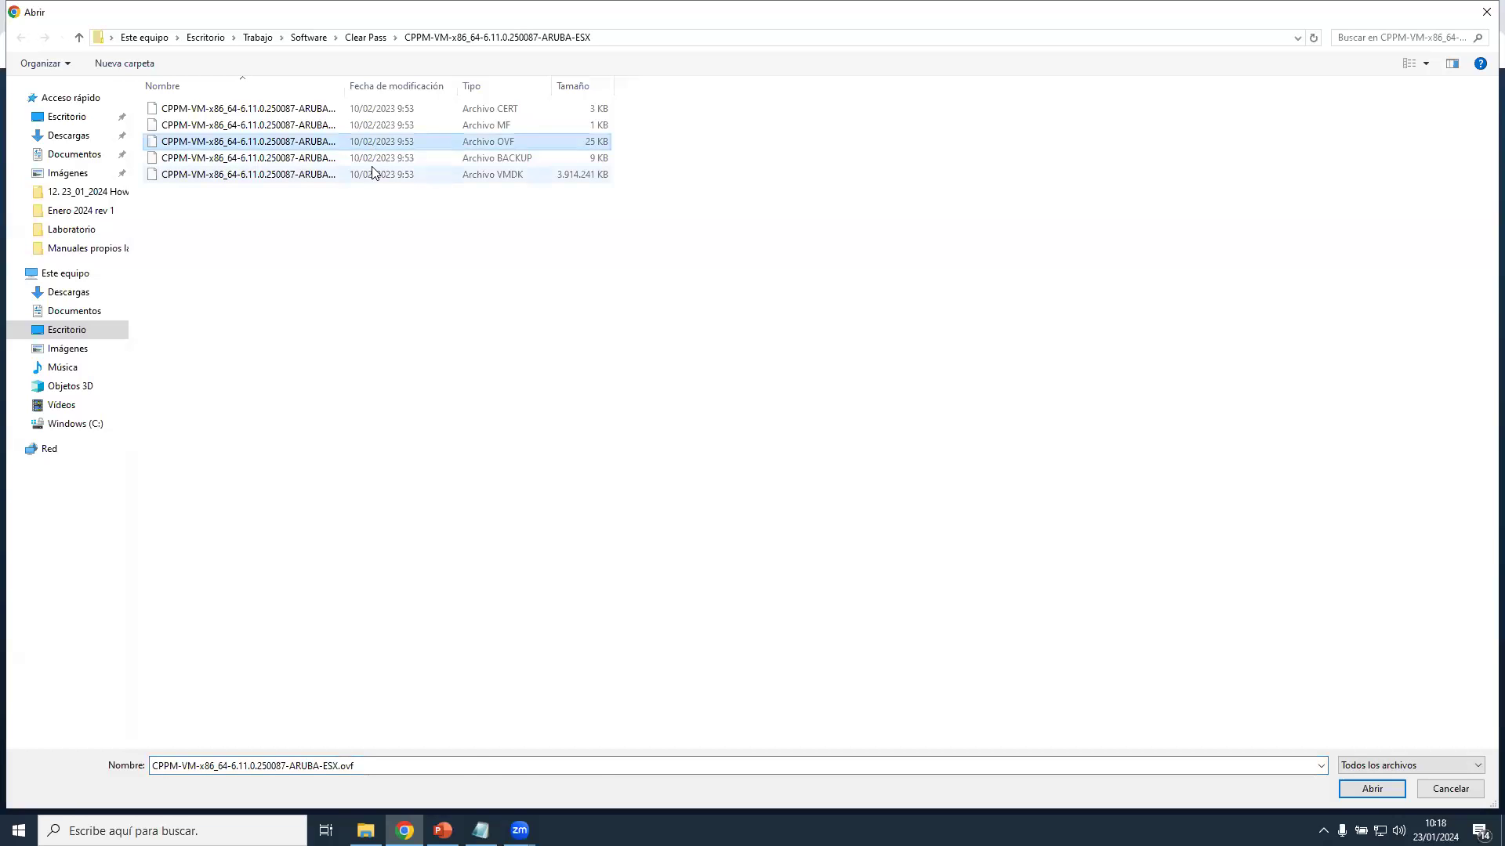
{"action": "left_click", "coordinate": [374, 174], "text": "ctrl"}
{"action": "left_click", "coordinate": [1371, 788]}
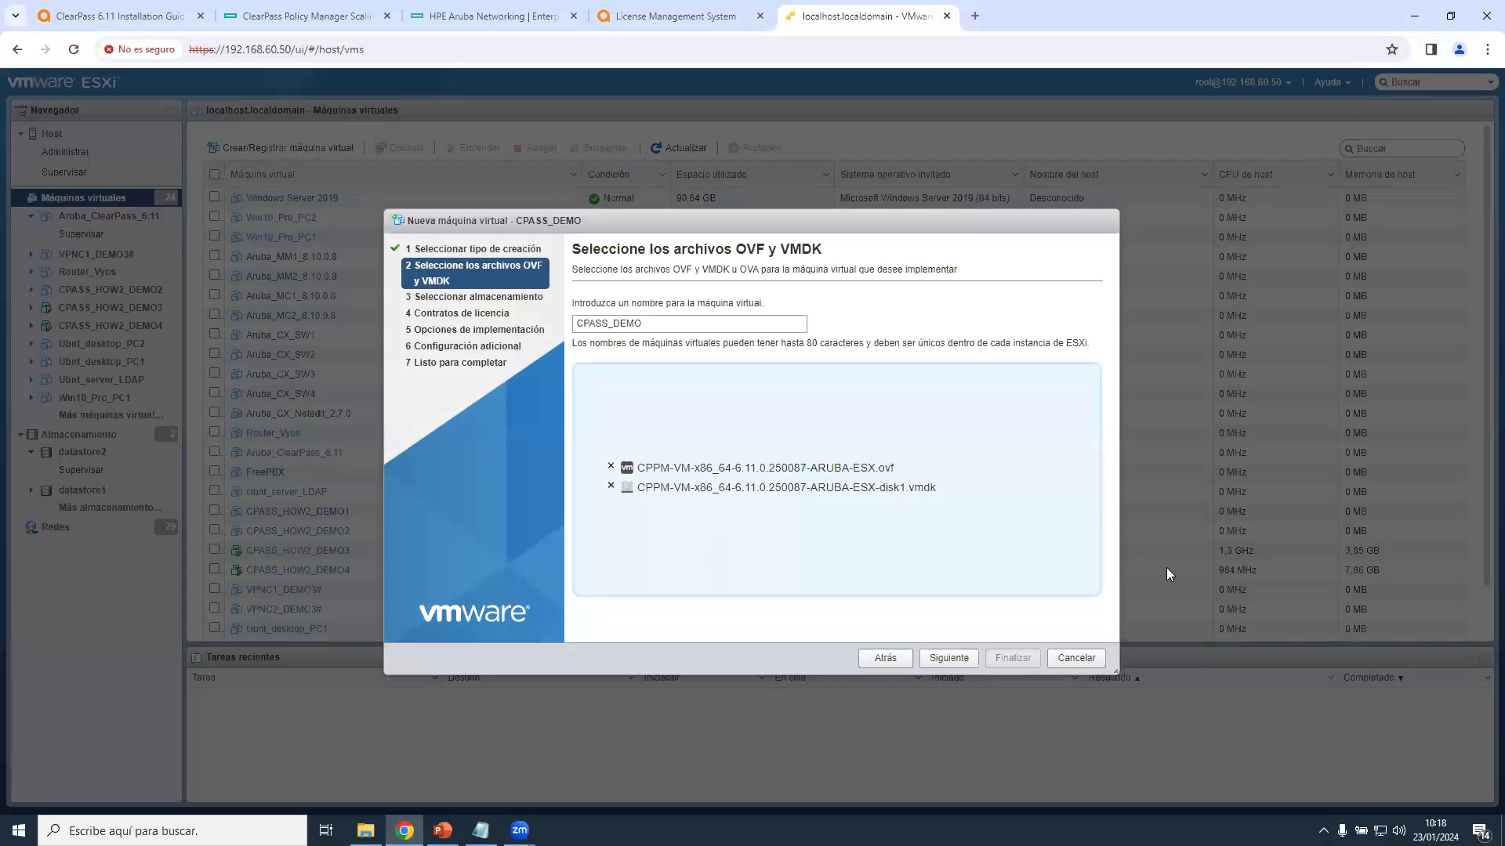
{"action": "left_click", "coordinate": [964, 658]}
Pick datastore2 for storage, then scroll through and accept the Aruba EULA.
{"action": "left_click", "coordinate": [708, 433]}
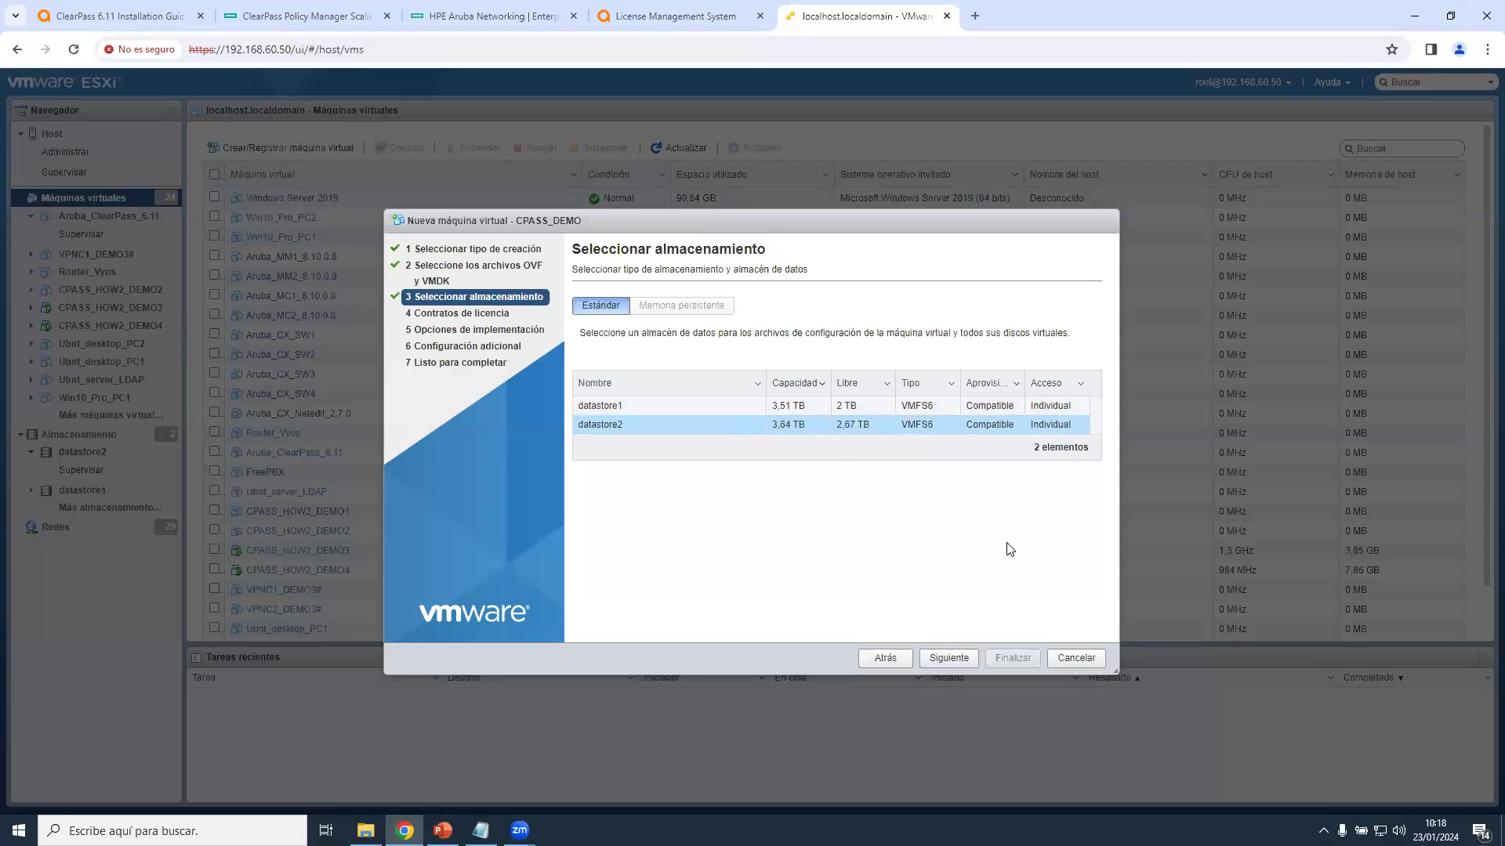
{"action": "left_click", "coordinate": [962, 659]}
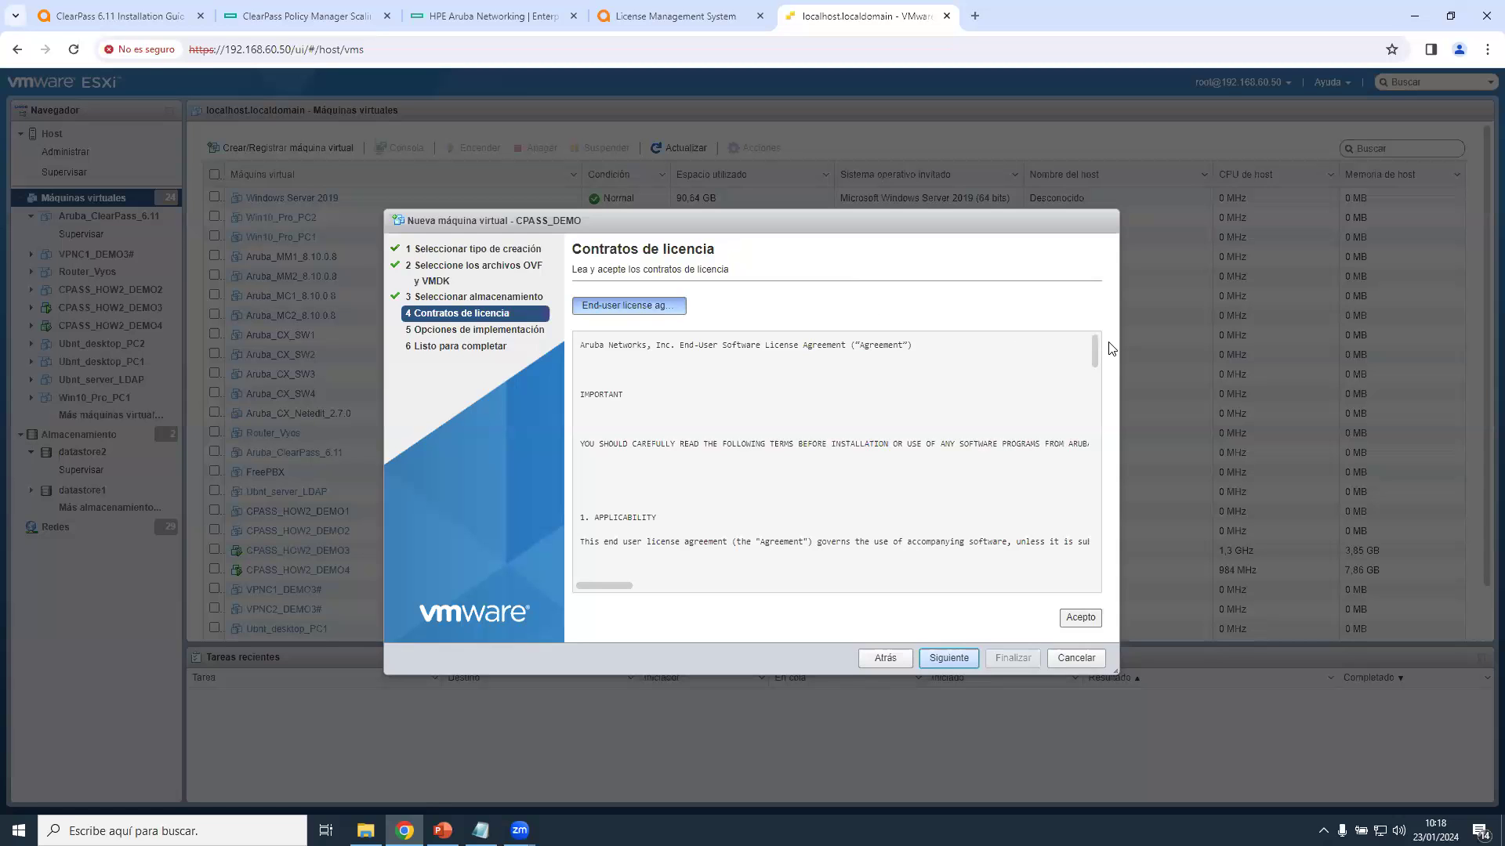
{"action": "left_click_drag", "start_coordinate": [1095, 349], "coordinate": [1091, 602]}
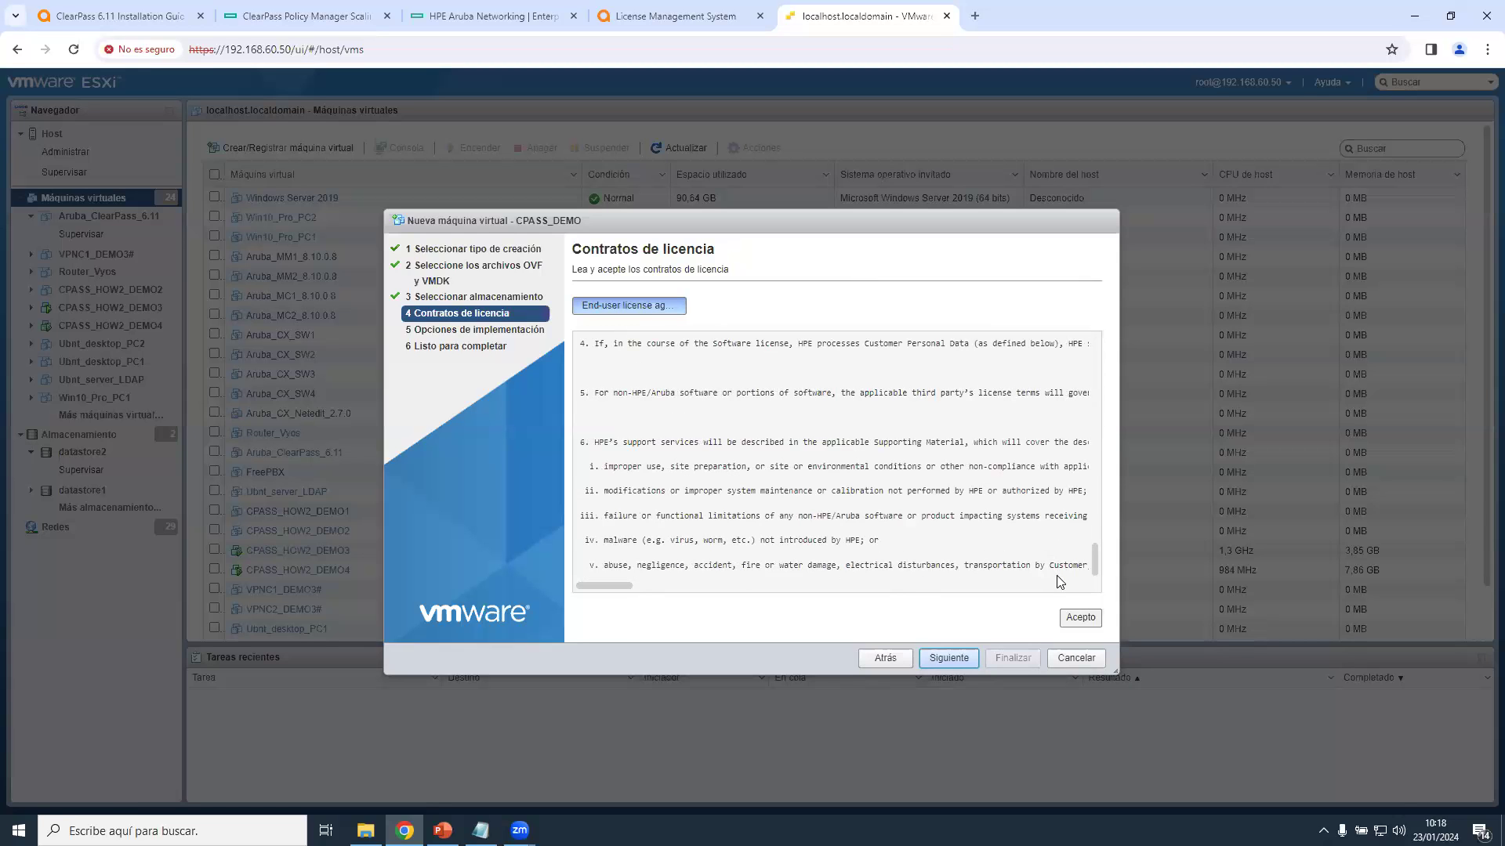
{"action": "left_click", "coordinate": [1086, 619]}
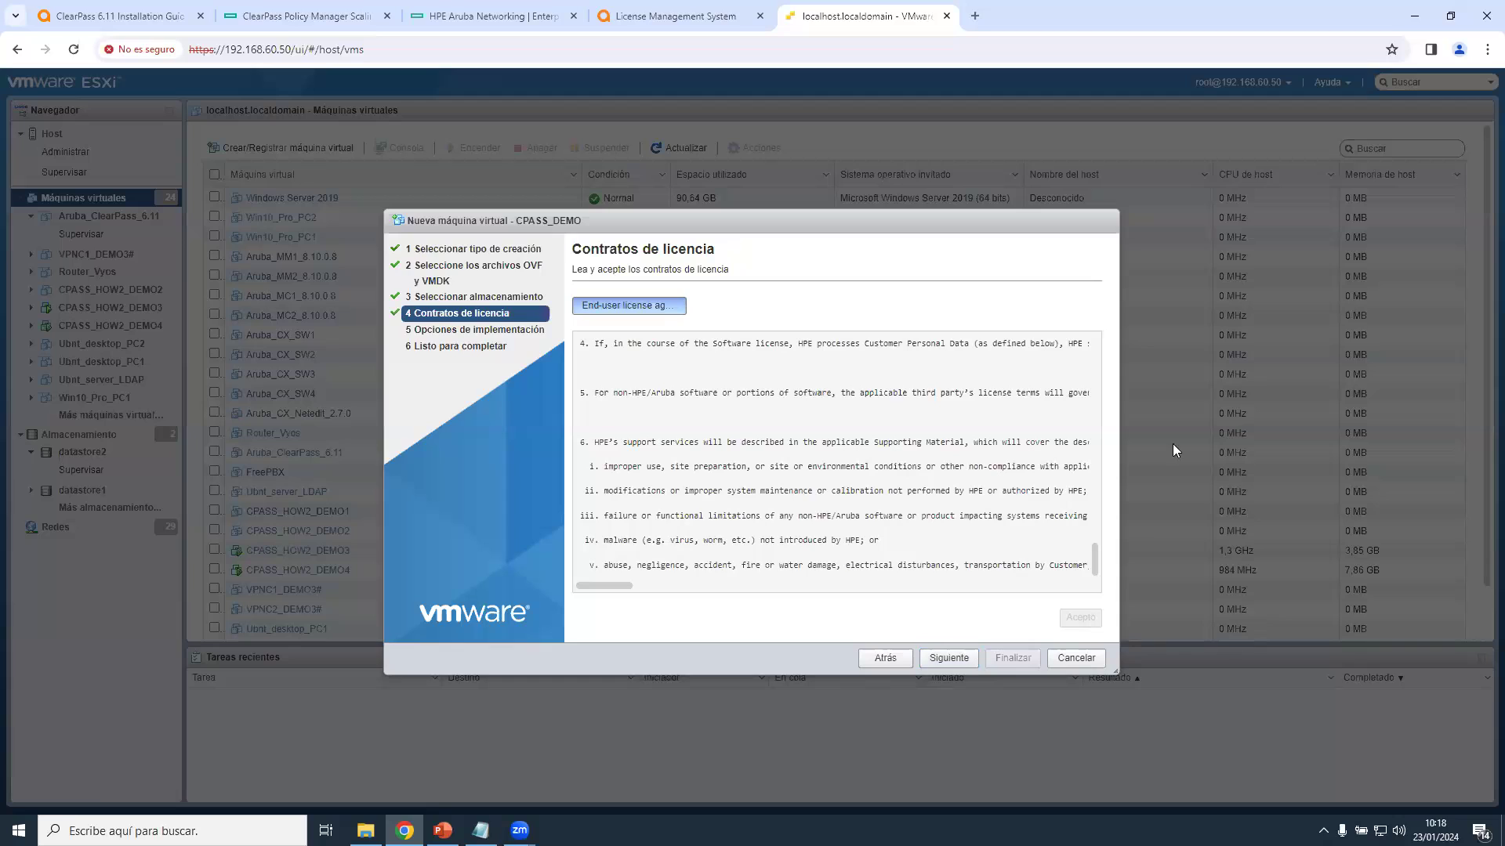
Advance to step 5, Opciones de implementación.
{"action": "left_click", "coordinate": [951, 659]}
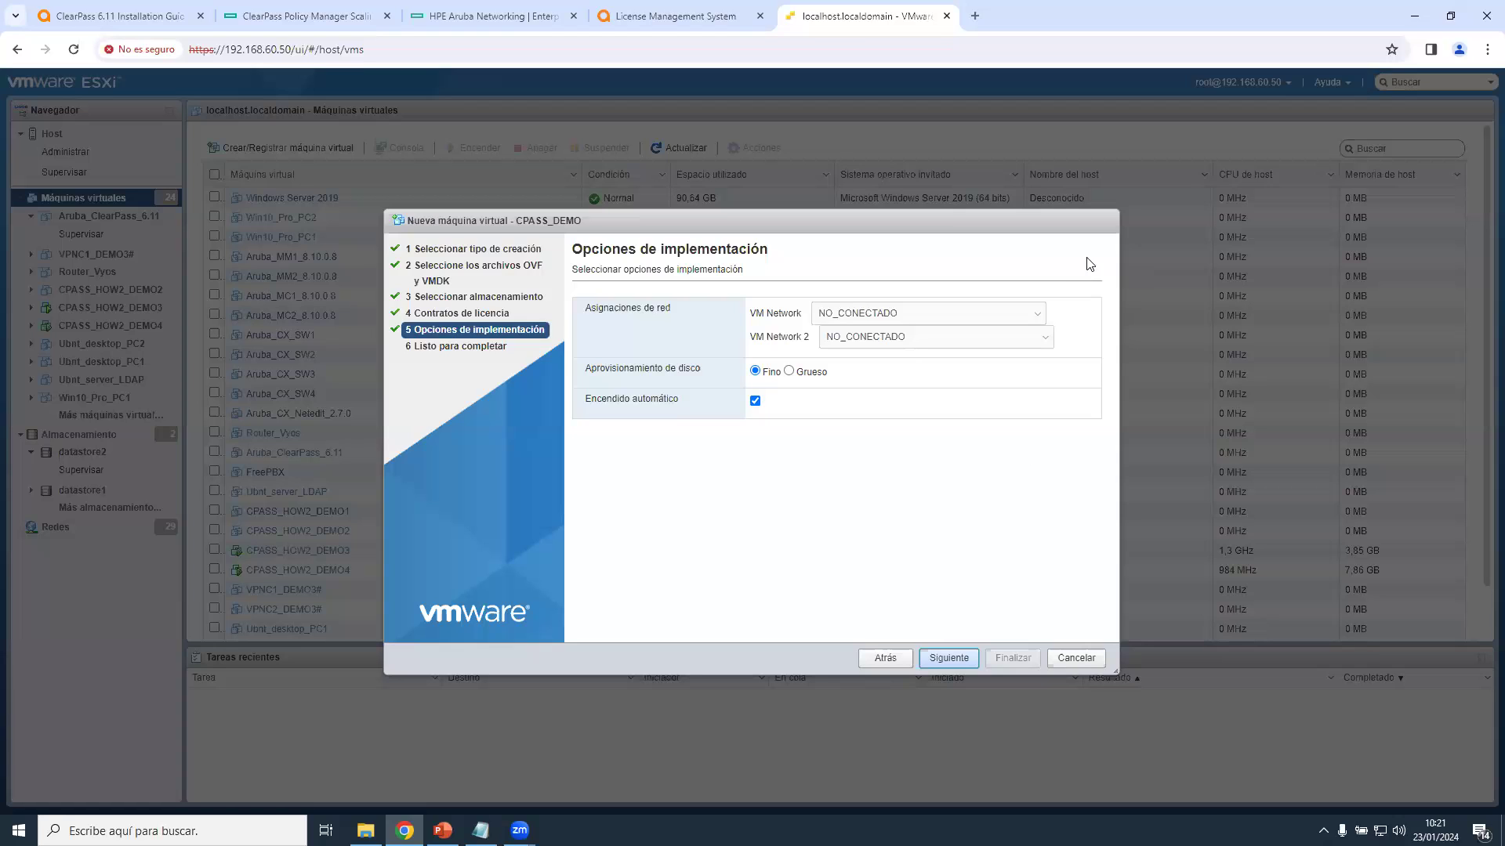
Map VM Network to vSwitch0_VLAN_Nativa, use thick (Grueso) provisioning, disable auto power-on, and continue.
{"action": "left_click", "coordinate": [1019, 314]}
{"action": "left_click", "coordinate": [925, 453]}
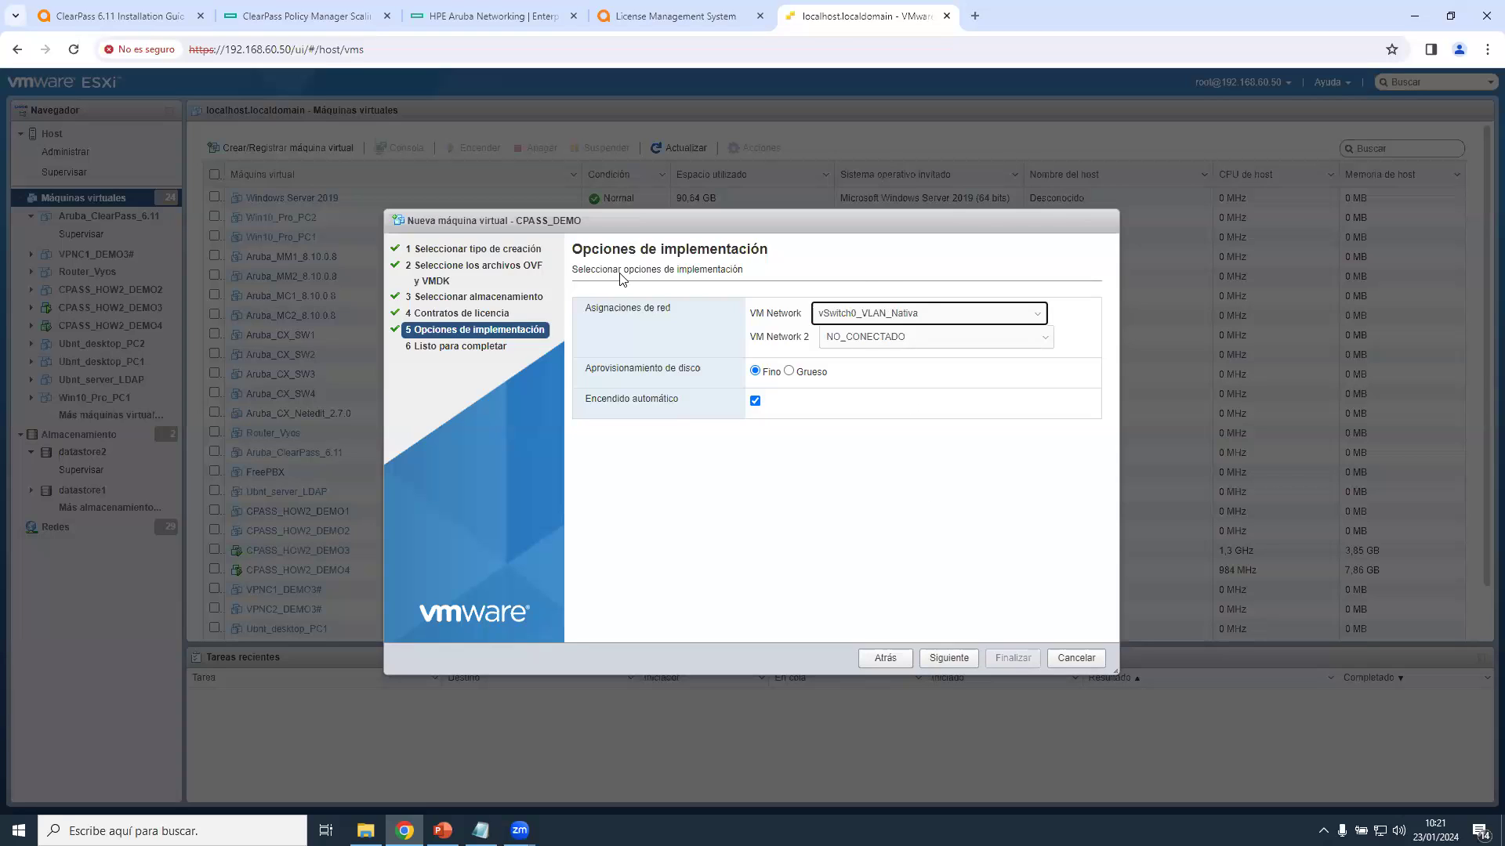
{"action": "left_click", "coordinate": [788, 371]}
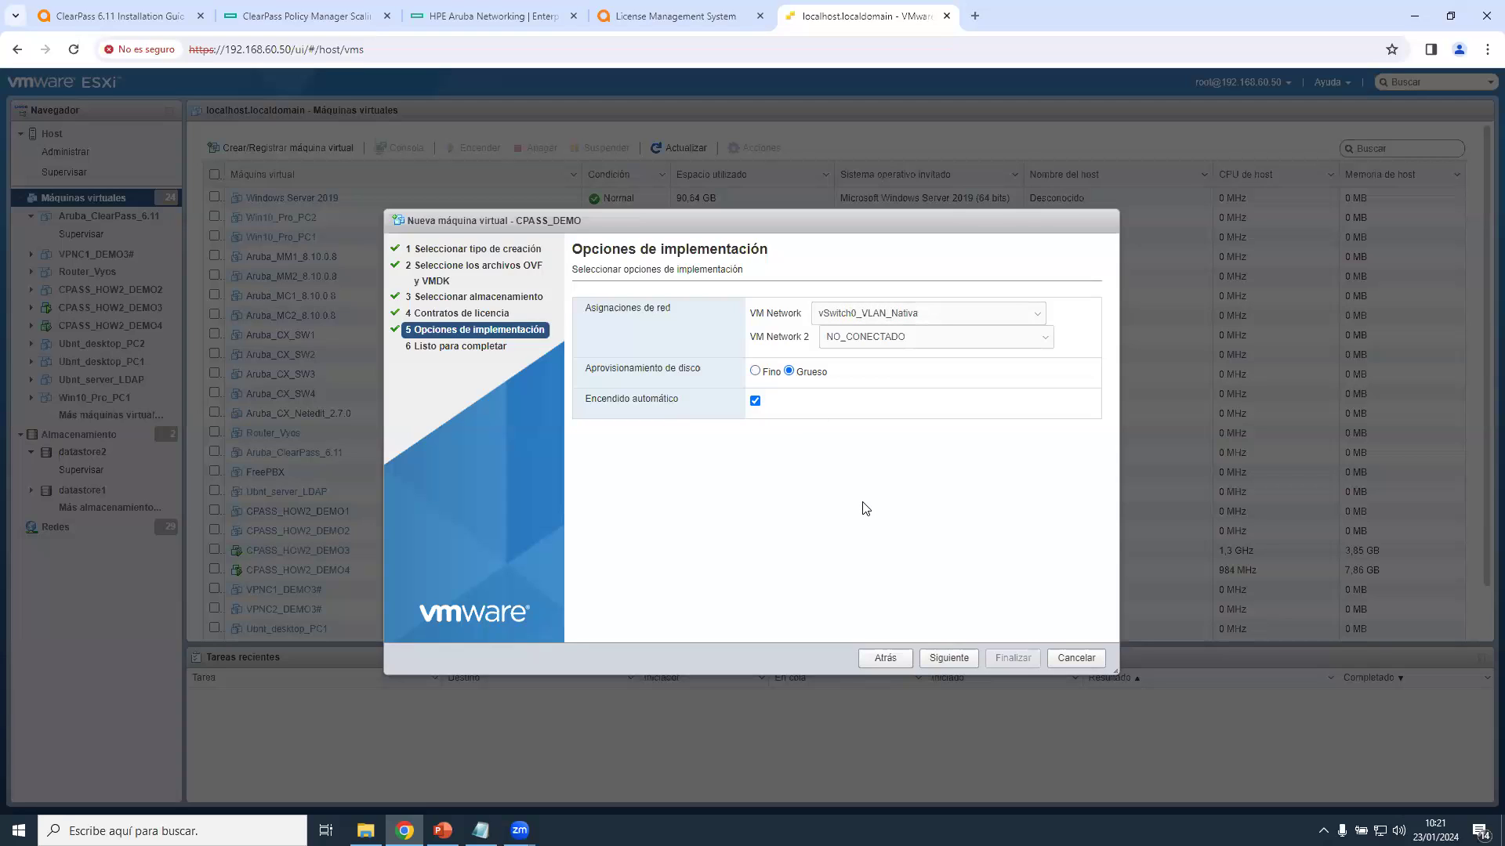
{"action": "left_click", "coordinate": [757, 401]}
{"action": "left_click", "coordinate": [947, 667]}
Finish the CPASS_DEMO deployment wizard and open the CPASS_HOW2_DEMO2 VM page.
{"action": "left_click", "coordinate": [1022, 659]}
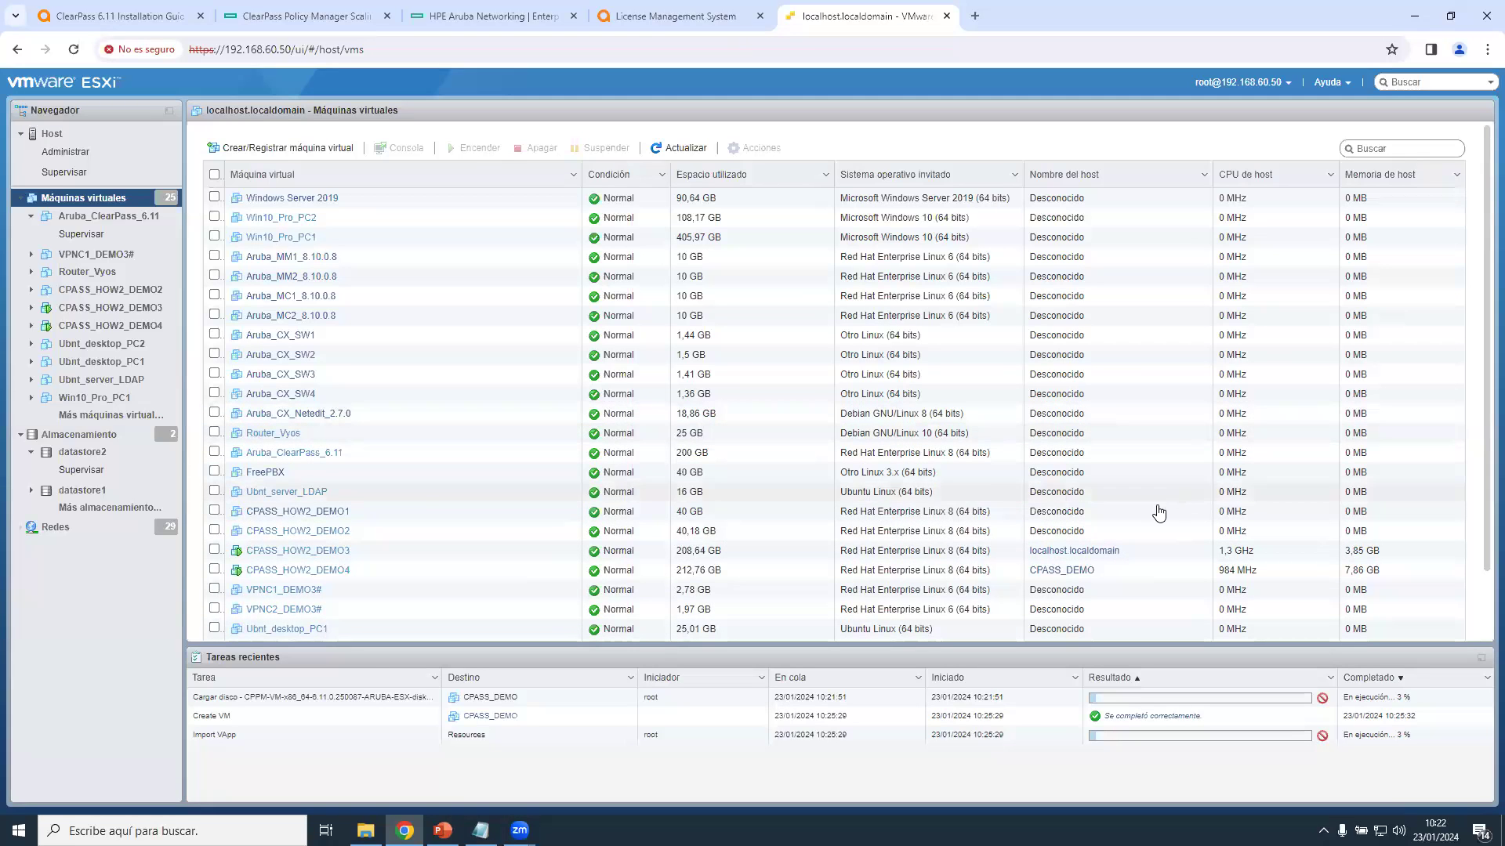
{"action": "left_click", "coordinate": [292, 532]}
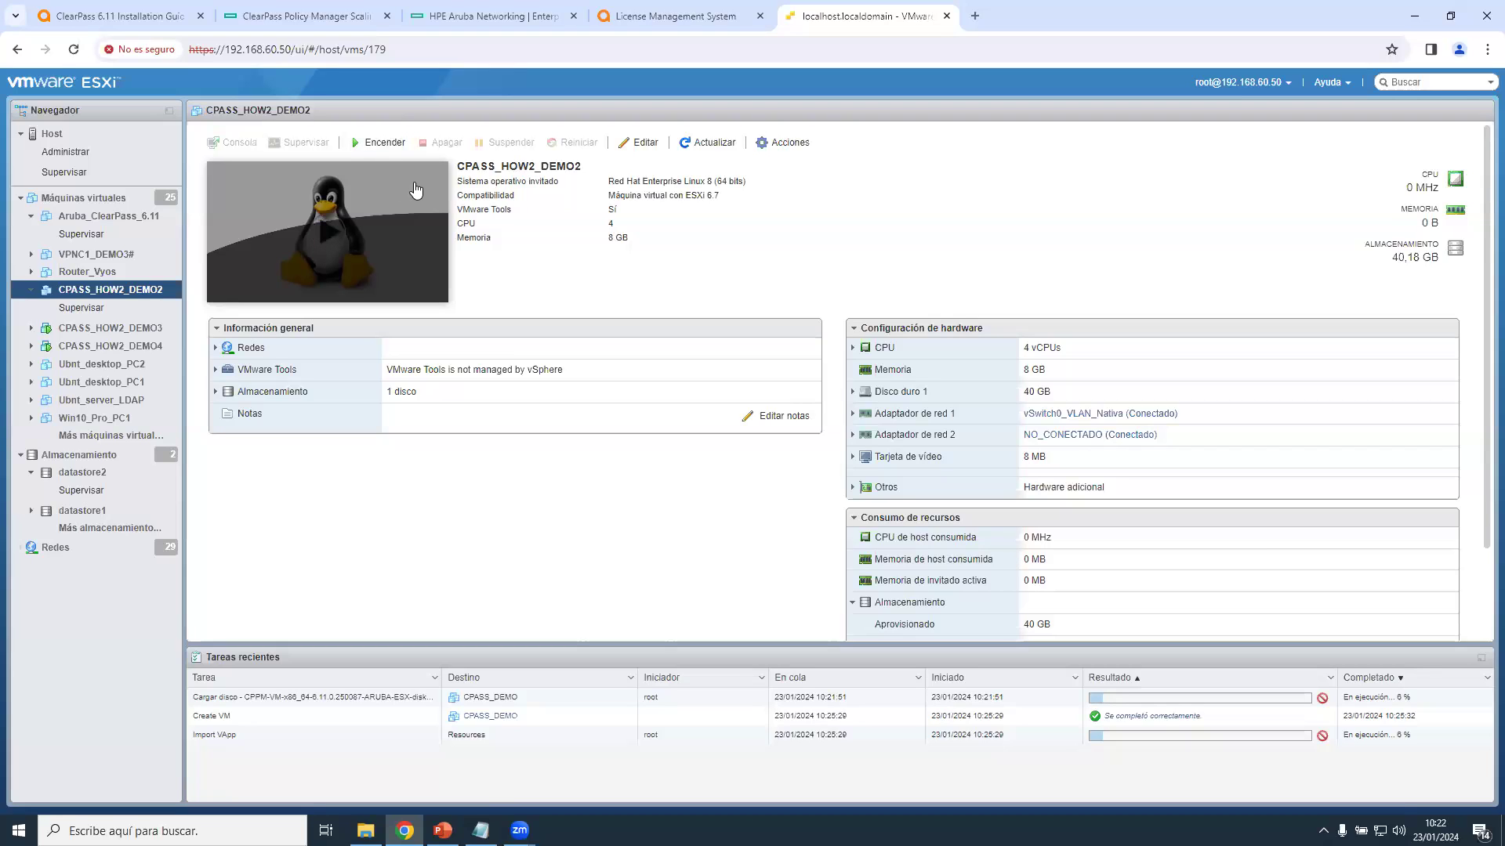
Power on CPASS_HOW2_DEMO2 from its console thumbnail.
{"action": "left_click", "coordinate": [341, 232]}
Open the CPASS_HOW2_DEMO2 console and enter 1 to select the CLABV appliance type.
{"action": "left_click", "coordinate": [419, 235]}
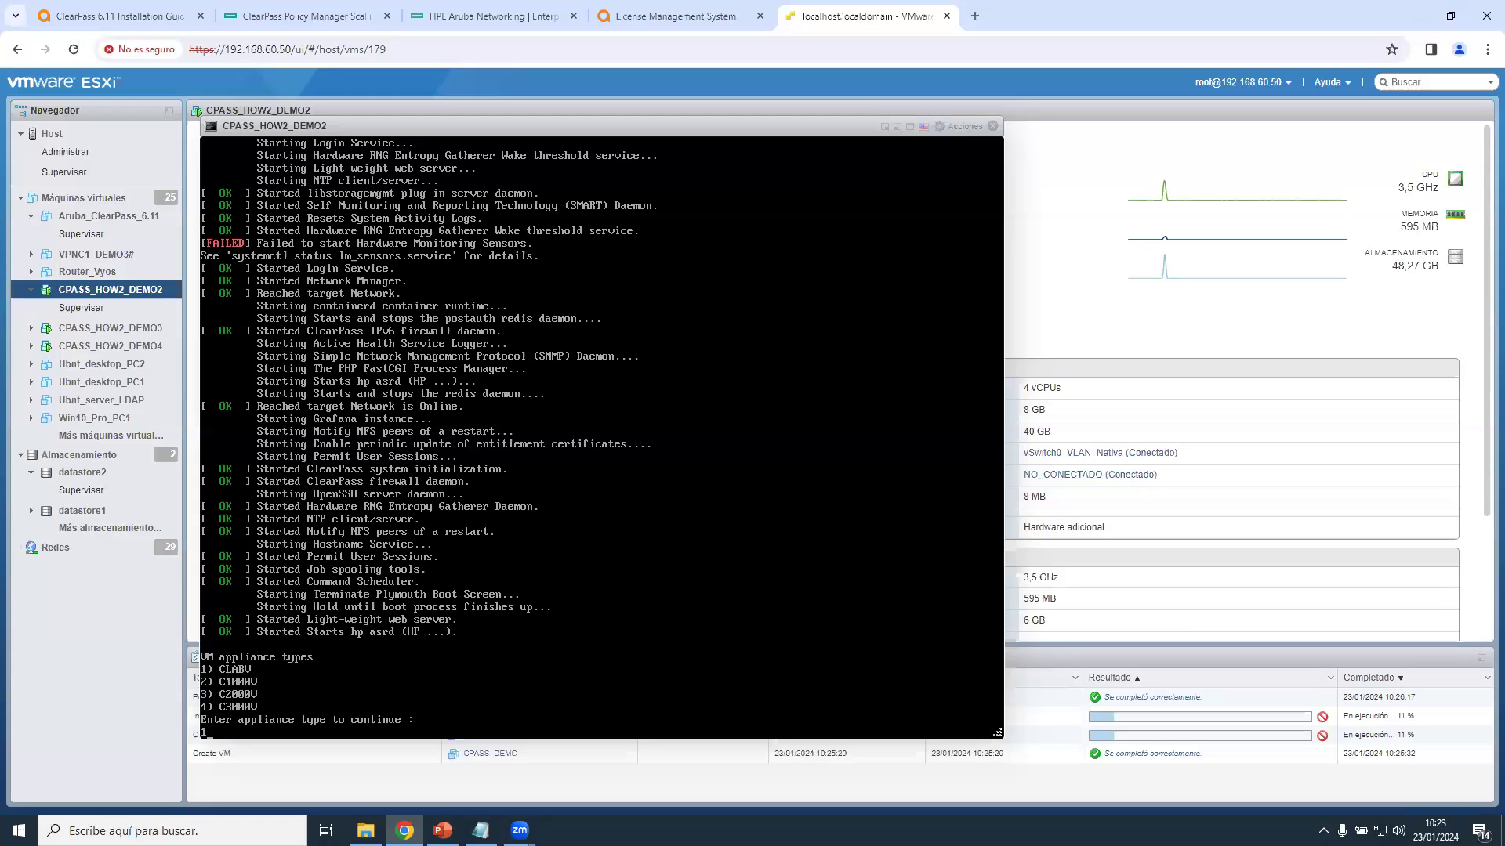
{"action": "key", "text": "Return"}
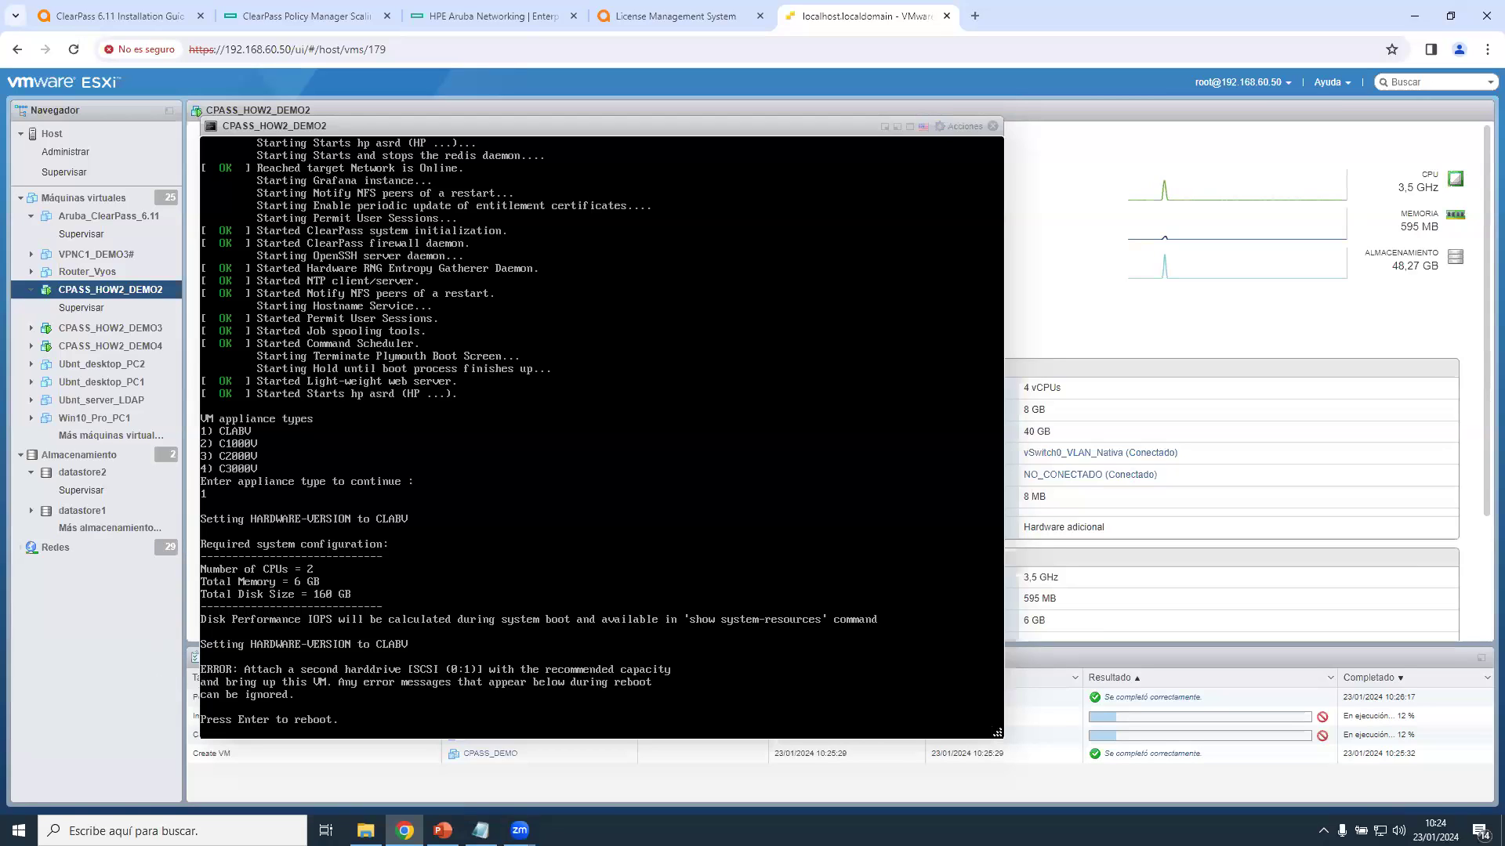
{"action": "left_click_drag", "start_coordinate": [997, 732], "coordinate": [1001, 731]}
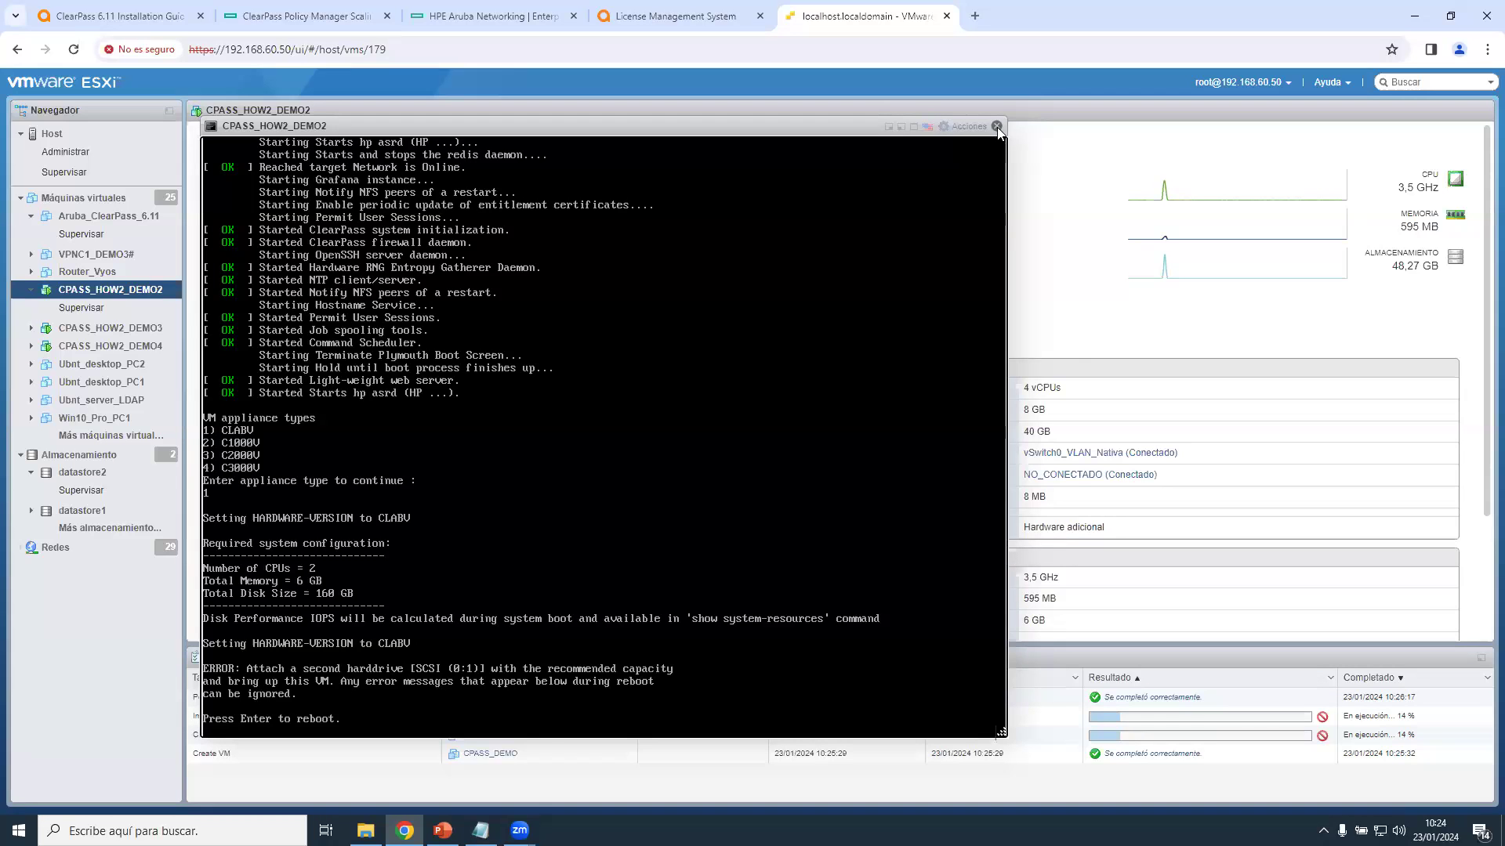
Close the console, shut down CPASS_HOW2_DEMO2 with confirmation, and open its Edit settings.
{"action": "left_click", "coordinate": [996, 127]}
{"action": "left_click", "coordinate": [427, 136]}
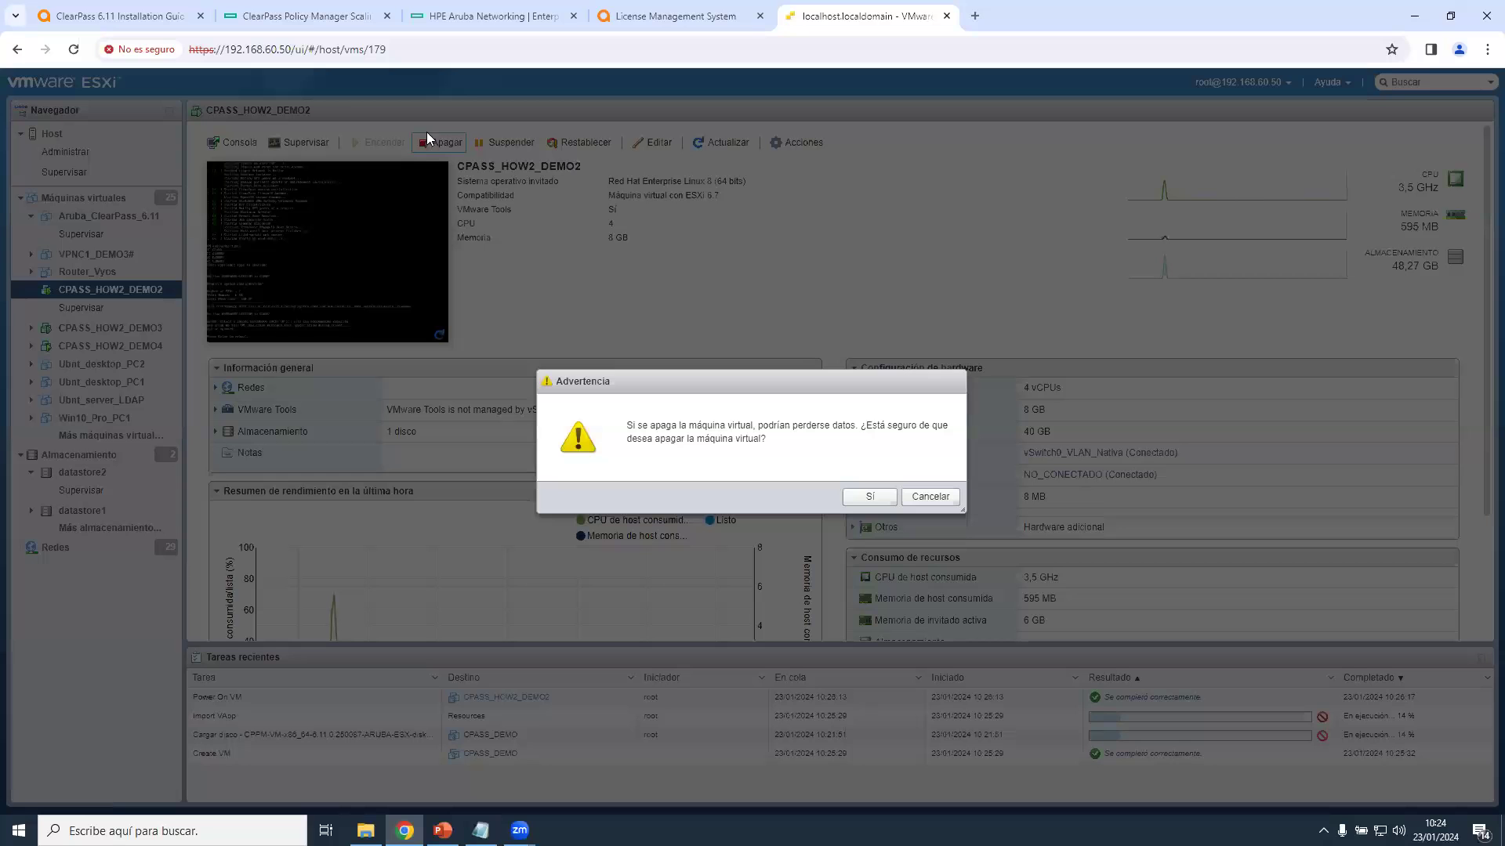
{"action": "left_click", "coordinate": [867, 496]}
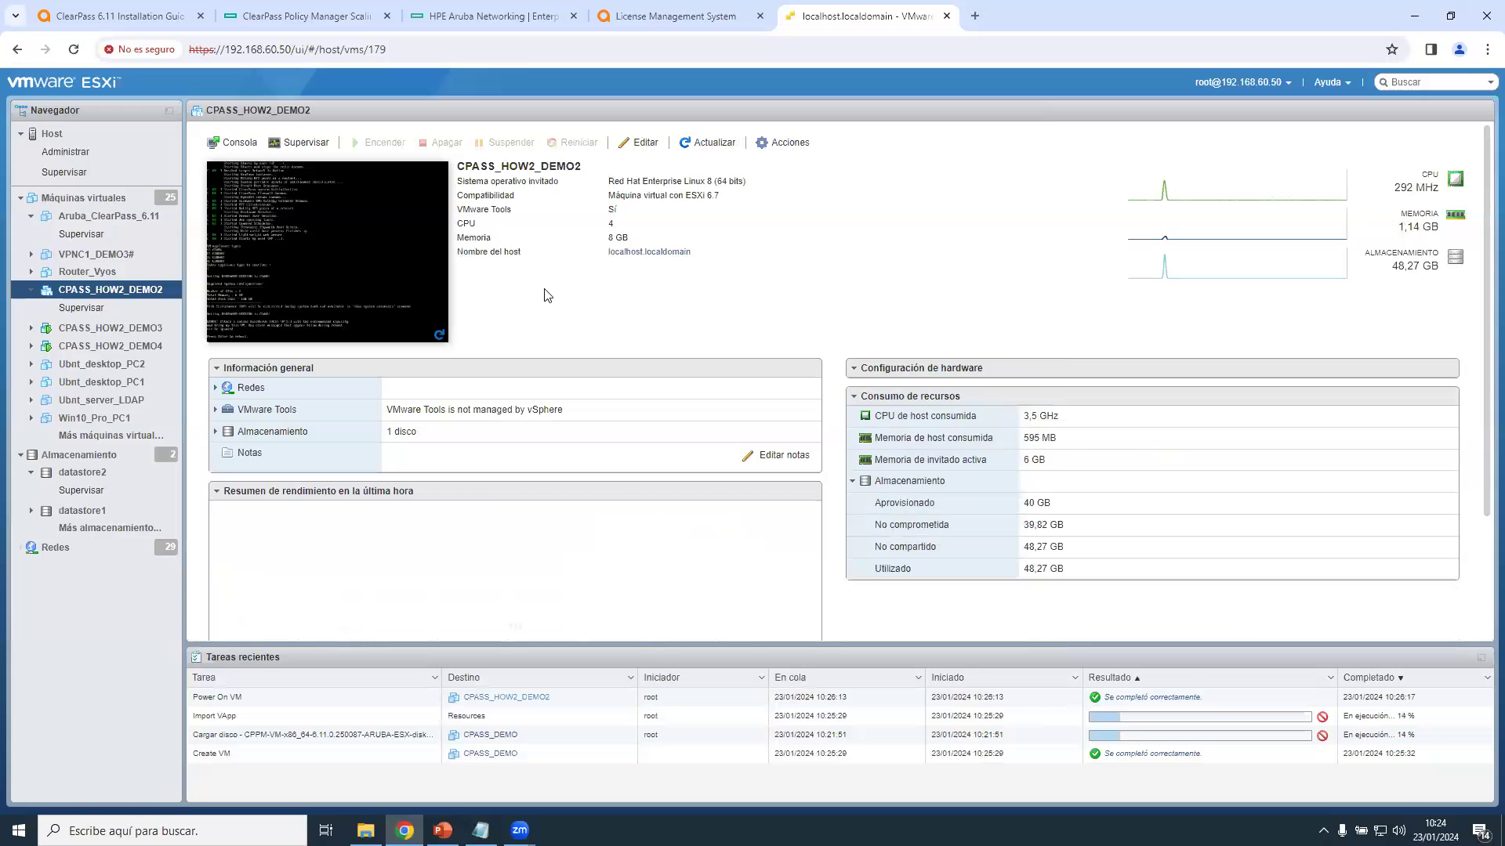
{"action": "left_click", "coordinate": [654, 144]}
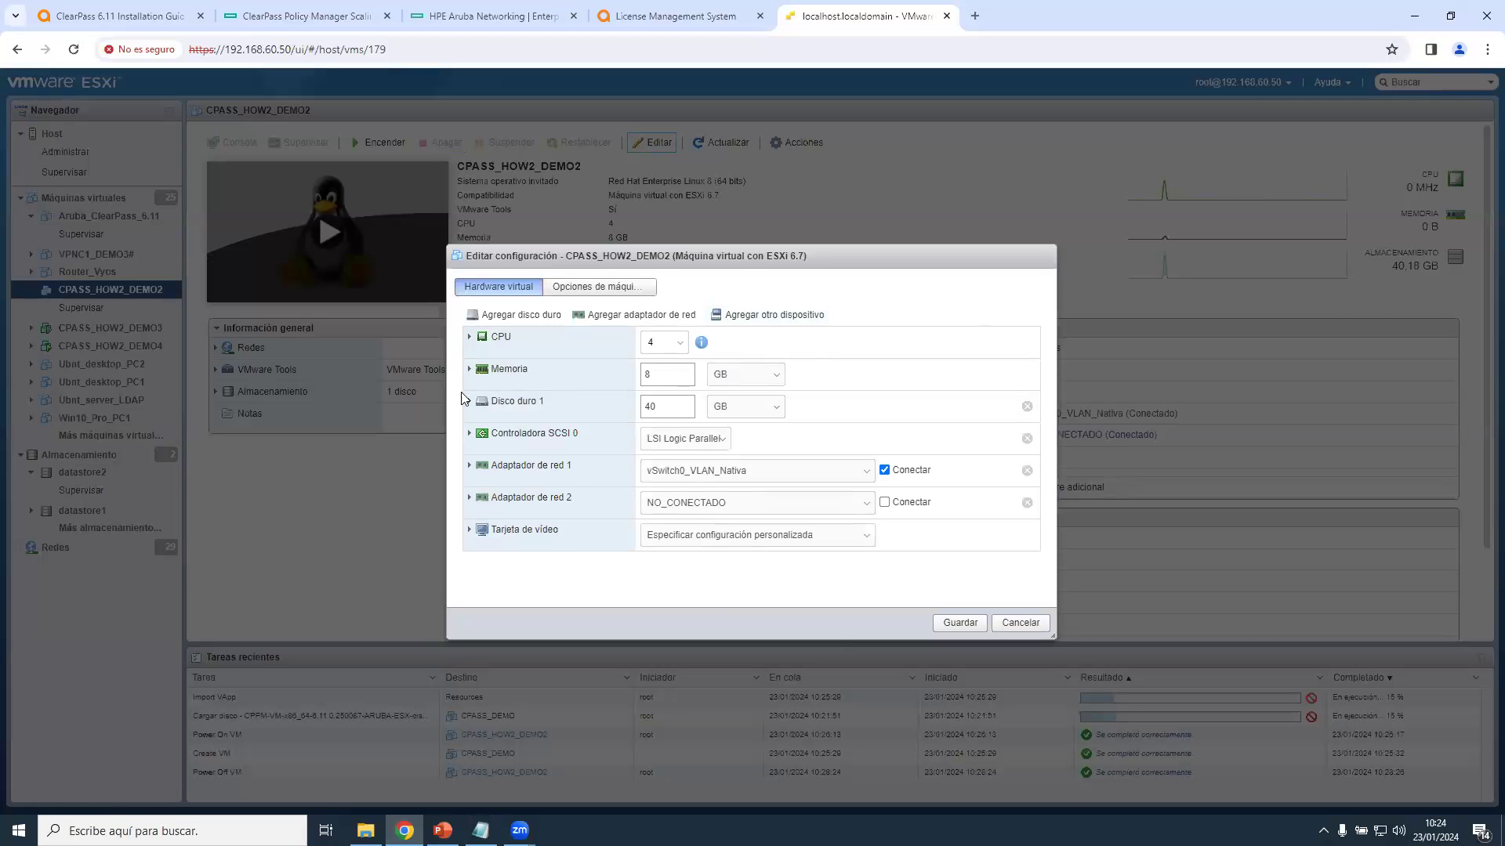
Add a new hard disk sized 160 GB and save the VM configuration.
{"action": "left_click", "coordinate": [523, 317]}
{"action": "left_click", "coordinate": [528, 332]}
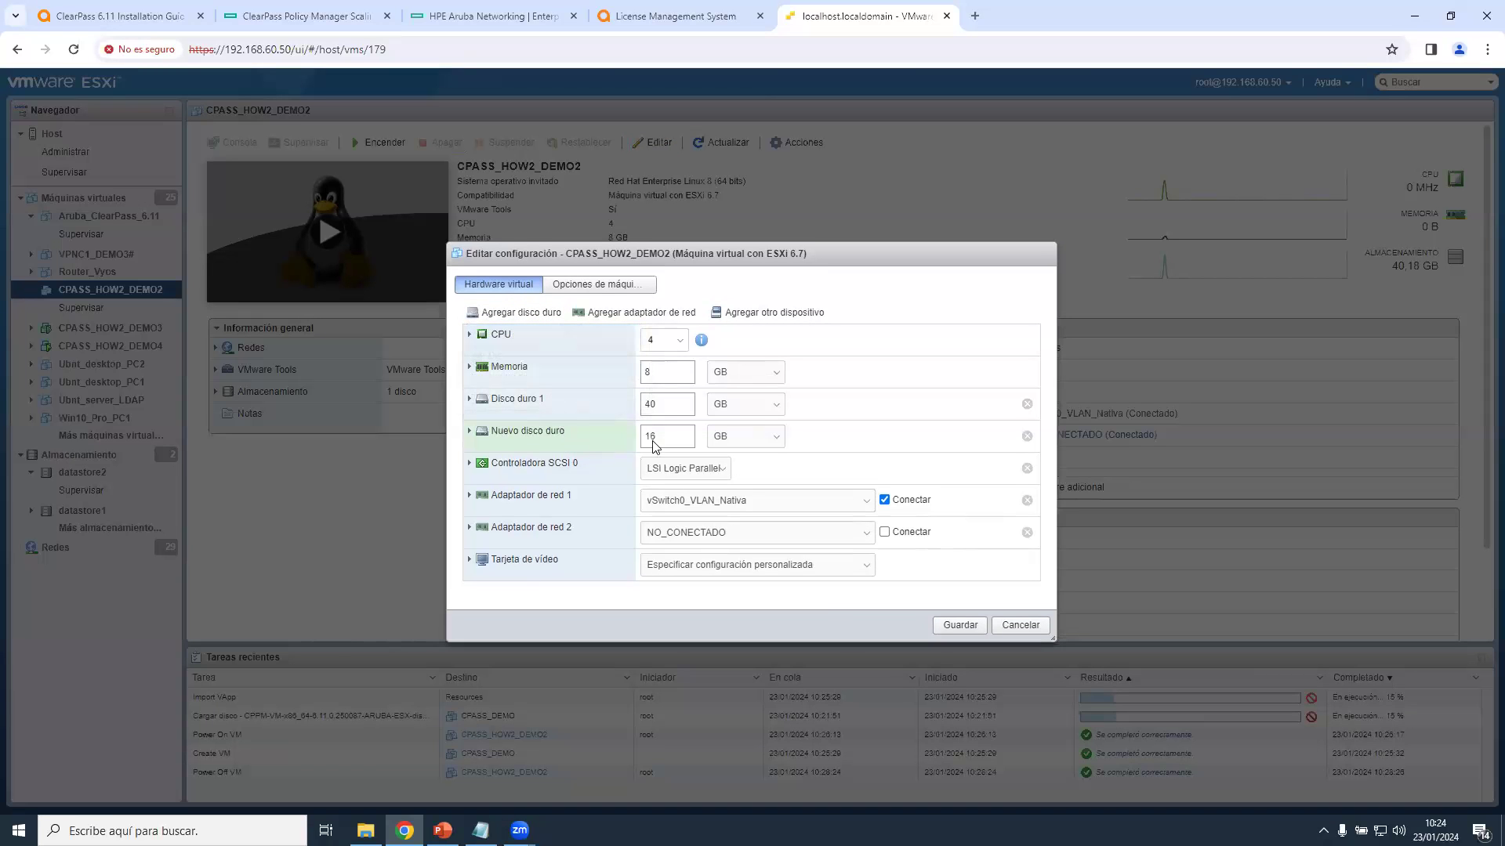
{"action": "left_click", "coordinate": [686, 434]}
{"action": "type", "text": "0"}
{"action": "left_click", "coordinate": [972, 625]}
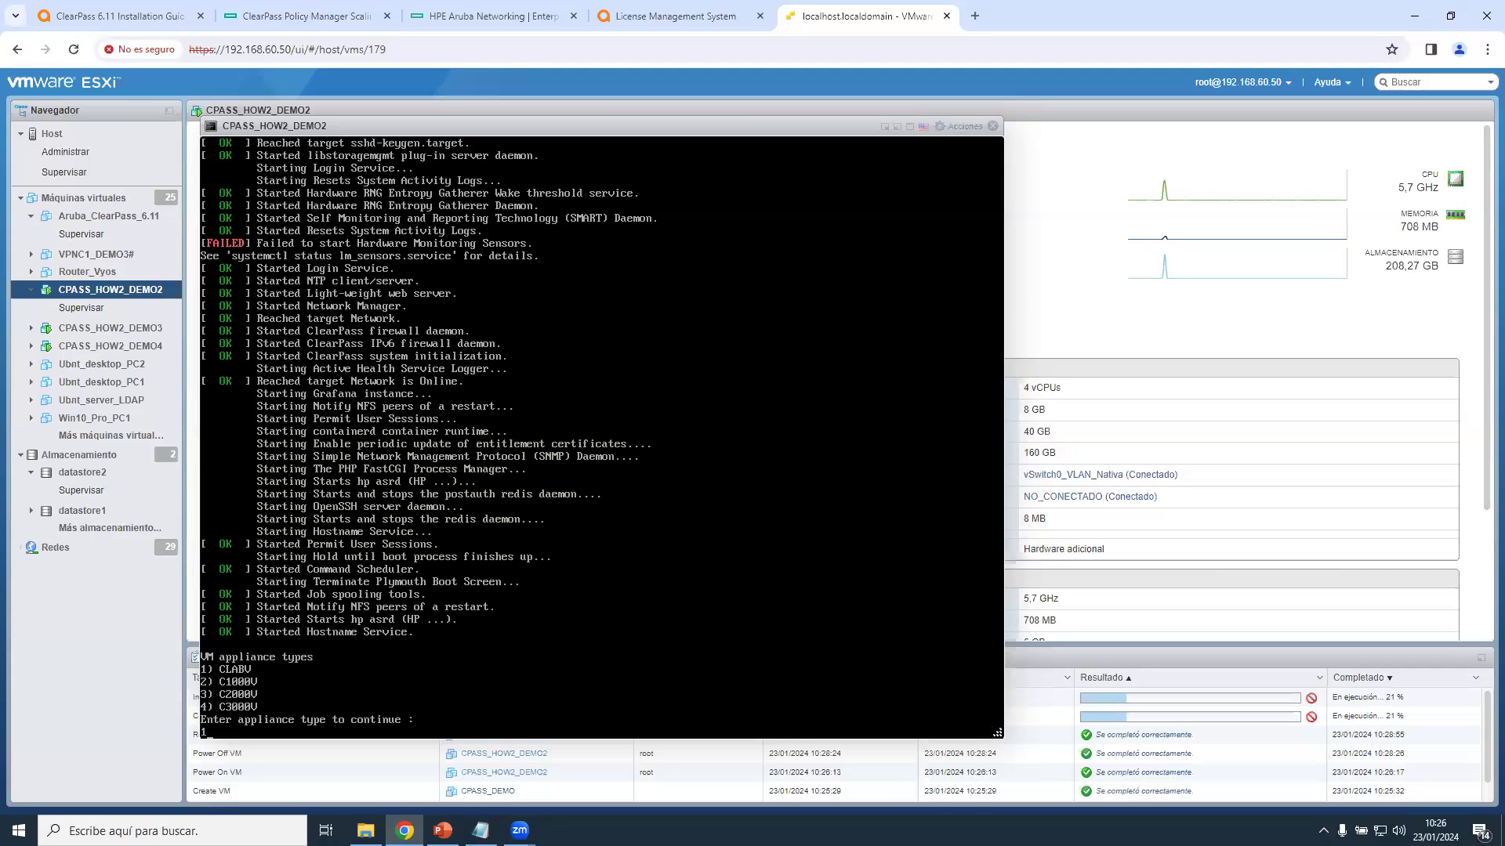
Submit appliance type 1 (CLABV) at the ClearPass console prompt.
{"action": "key", "text": "Return"}
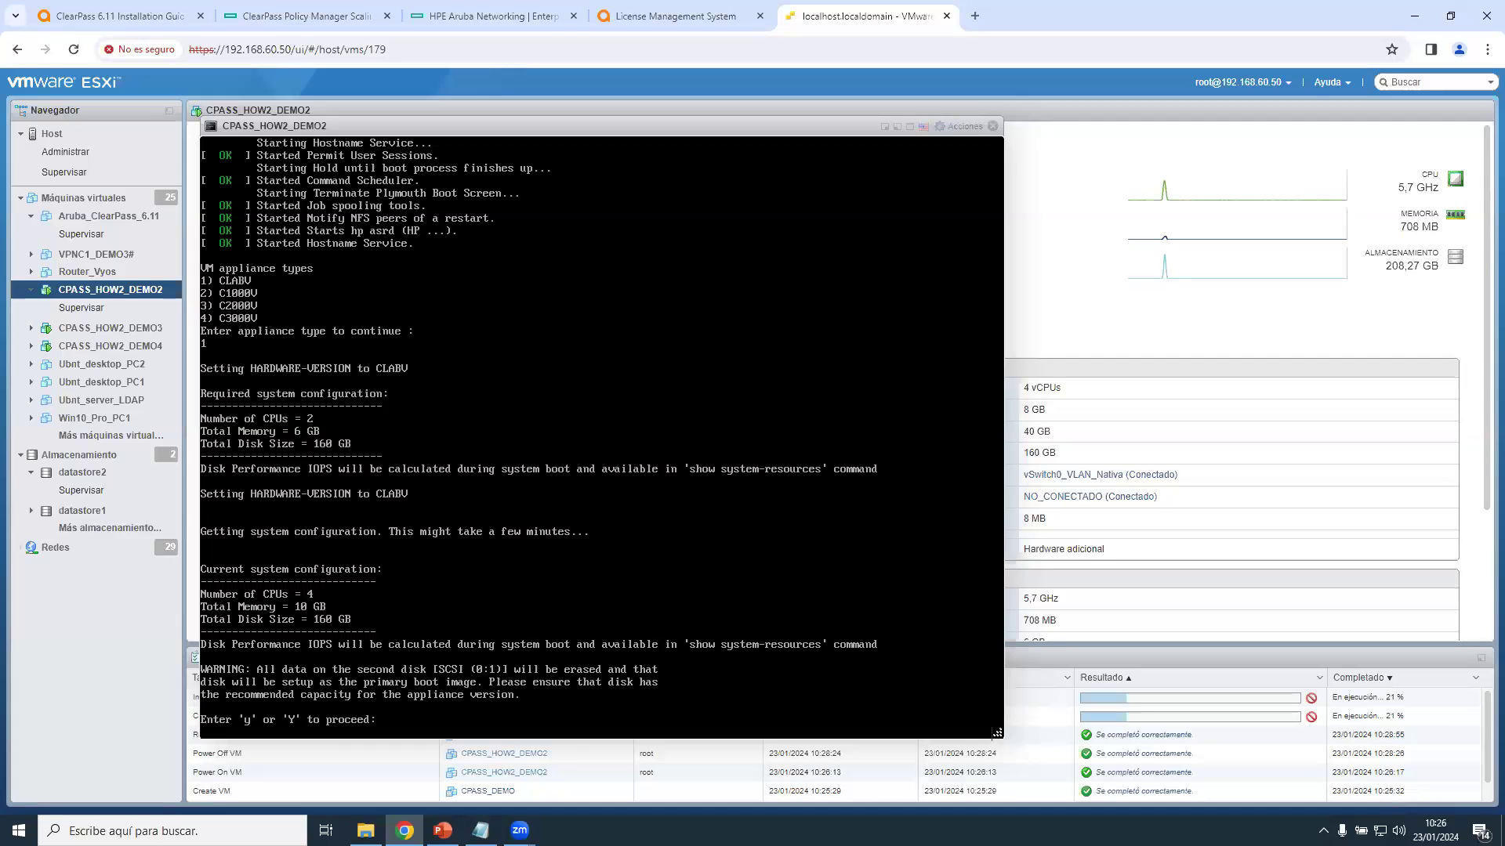
Answer y to erase the second 160 GB disk and n to skip encryption, then close the console.
{"action": "left_click", "coordinate": [997, 584]}
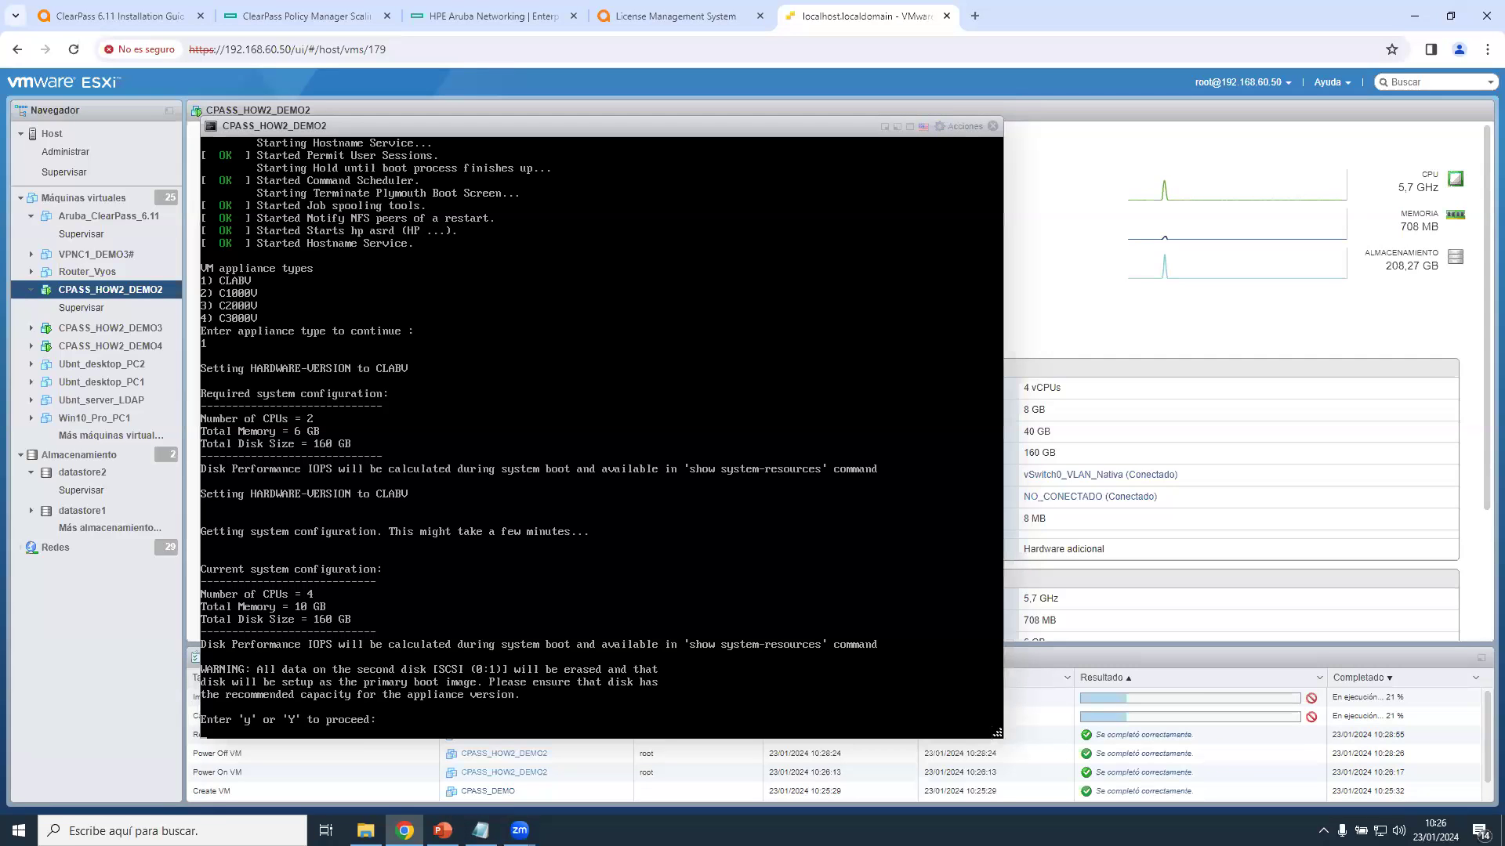
{"action": "type", "text": "y"}
{"action": "key", "text": "Return"}
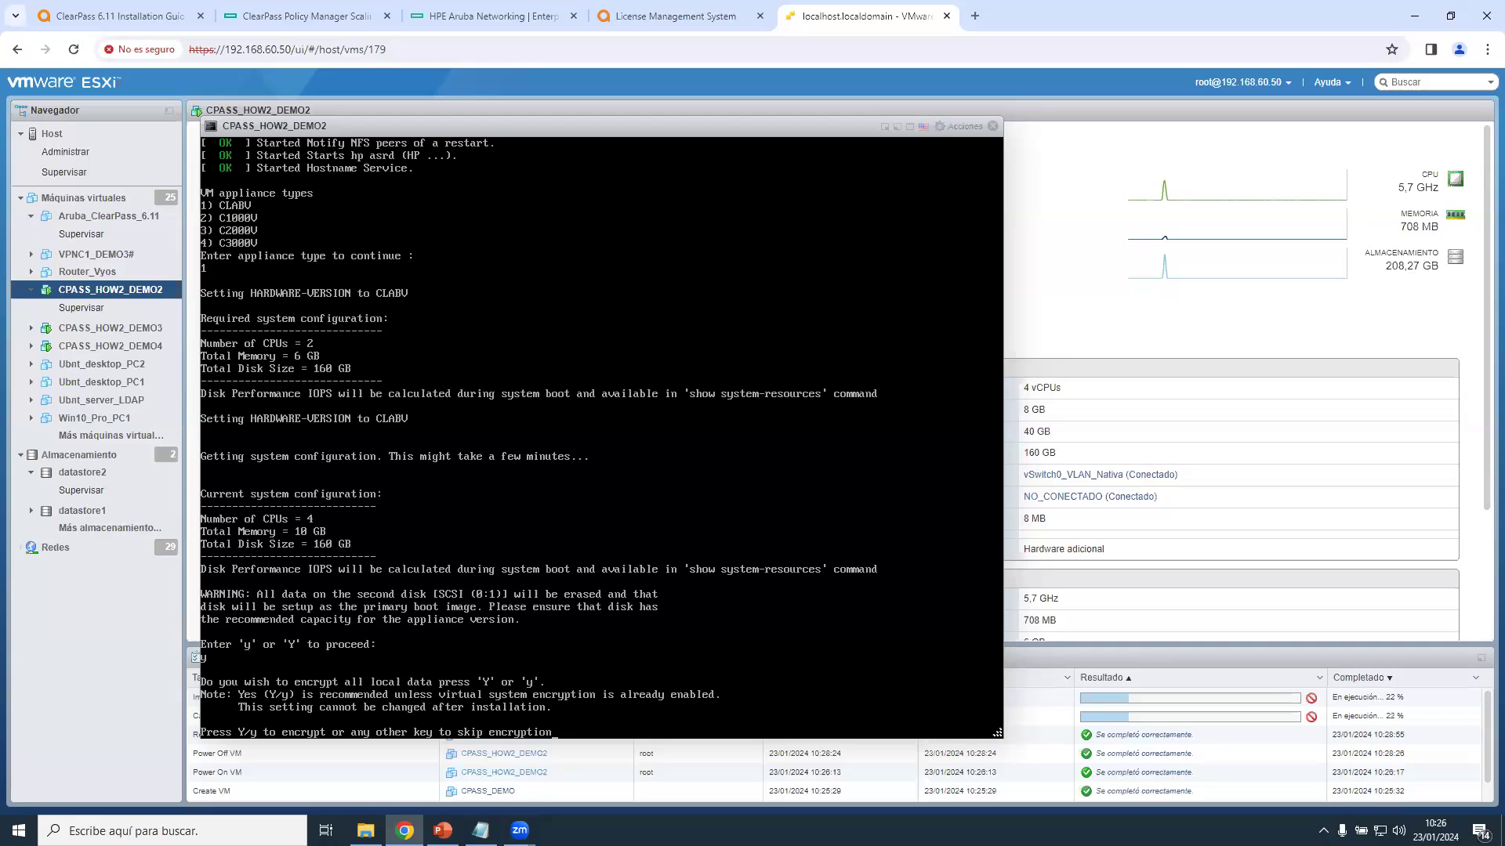
{"action": "type", "text": "n"}
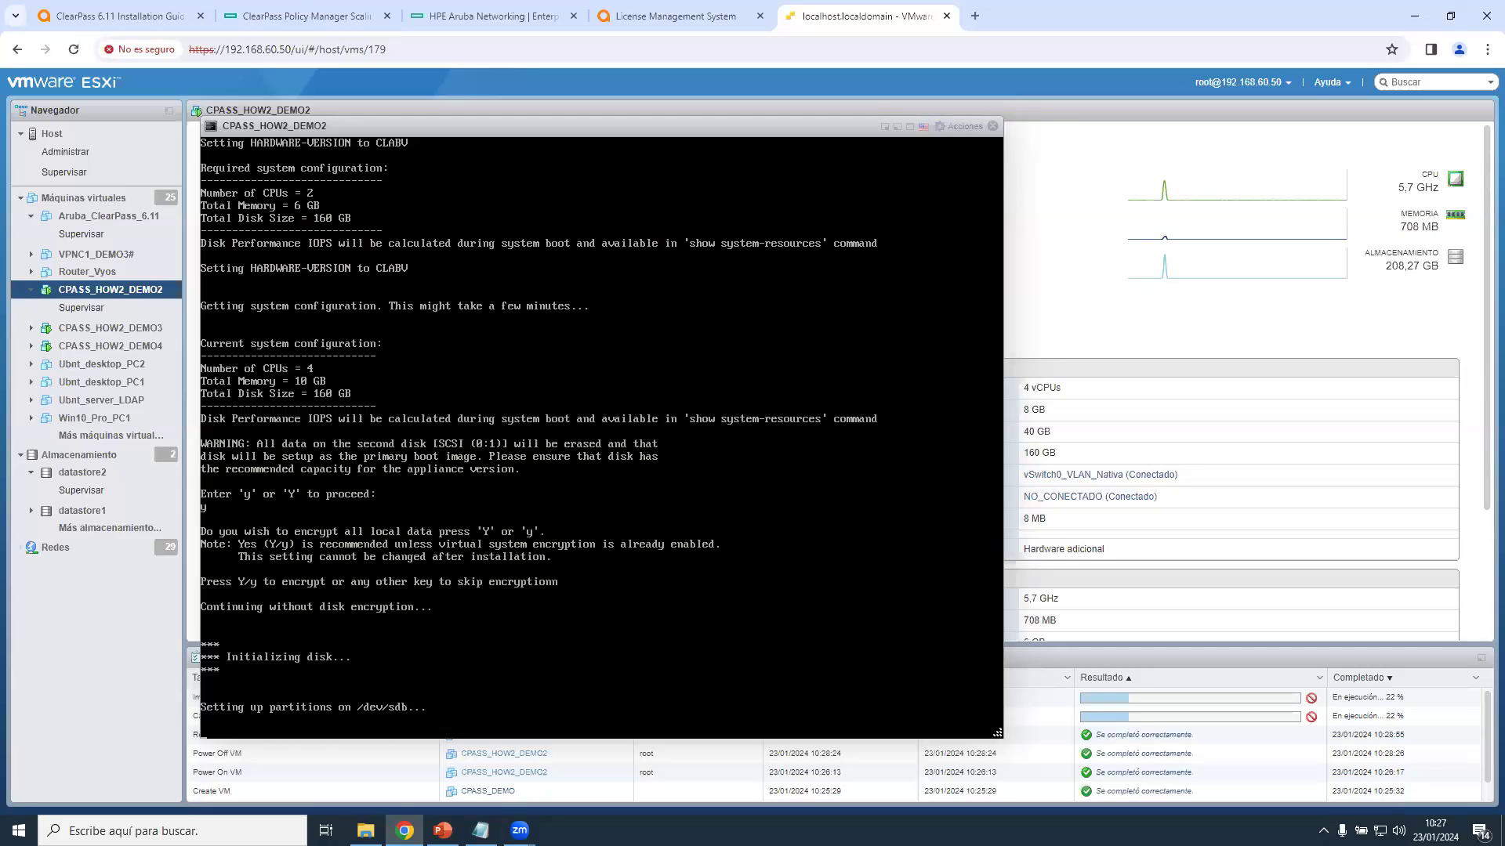
{"action": "left_click", "coordinate": [993, 126]}
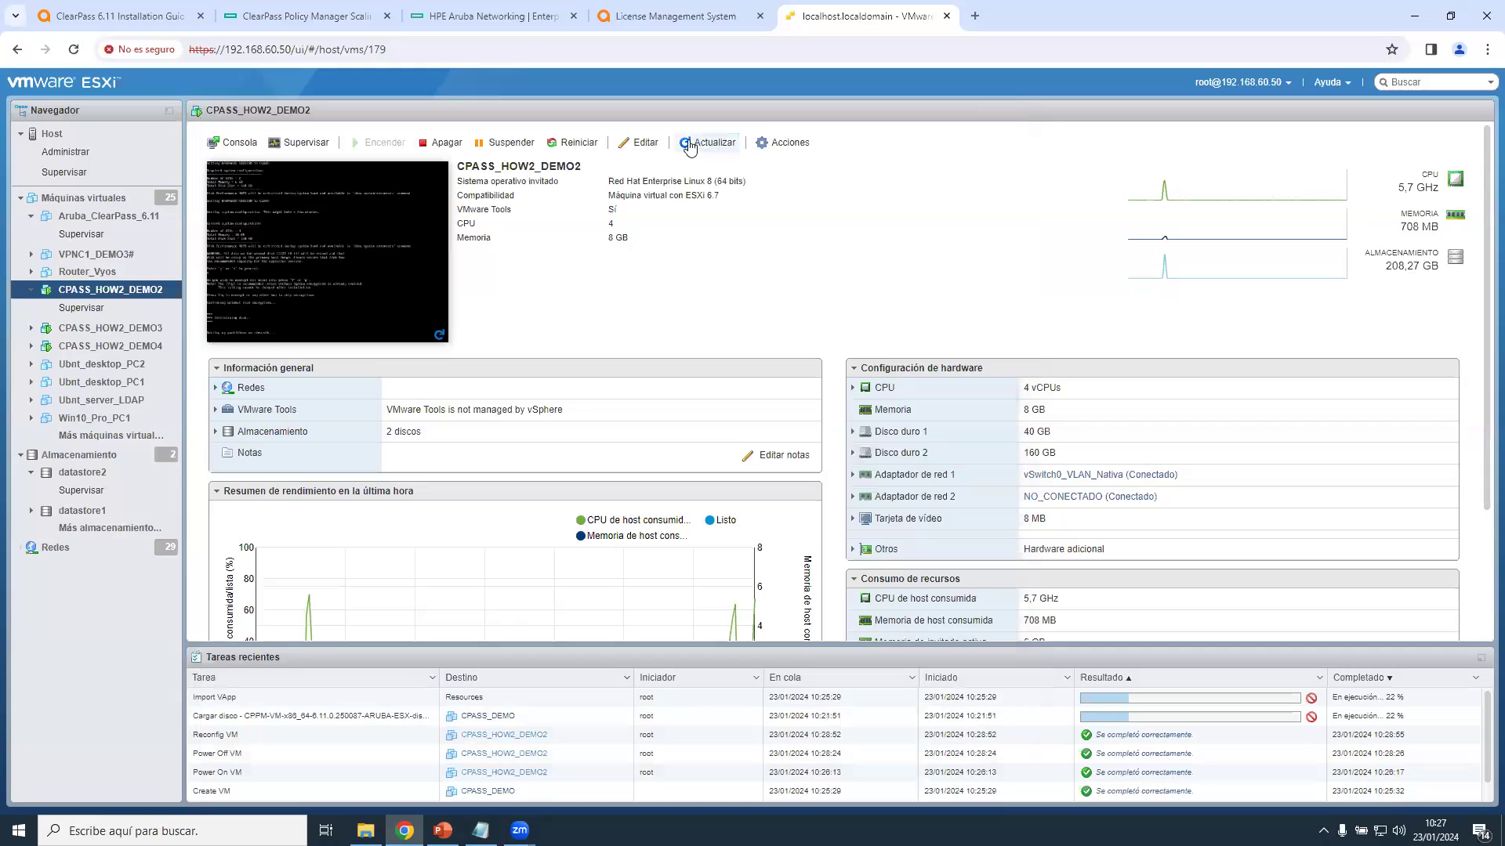
Shut down CPASS_HOW2_DEMO2 with Apagar and confirm the power-off warning.
{"action": "left_click", "coordinate": [449, 144]}
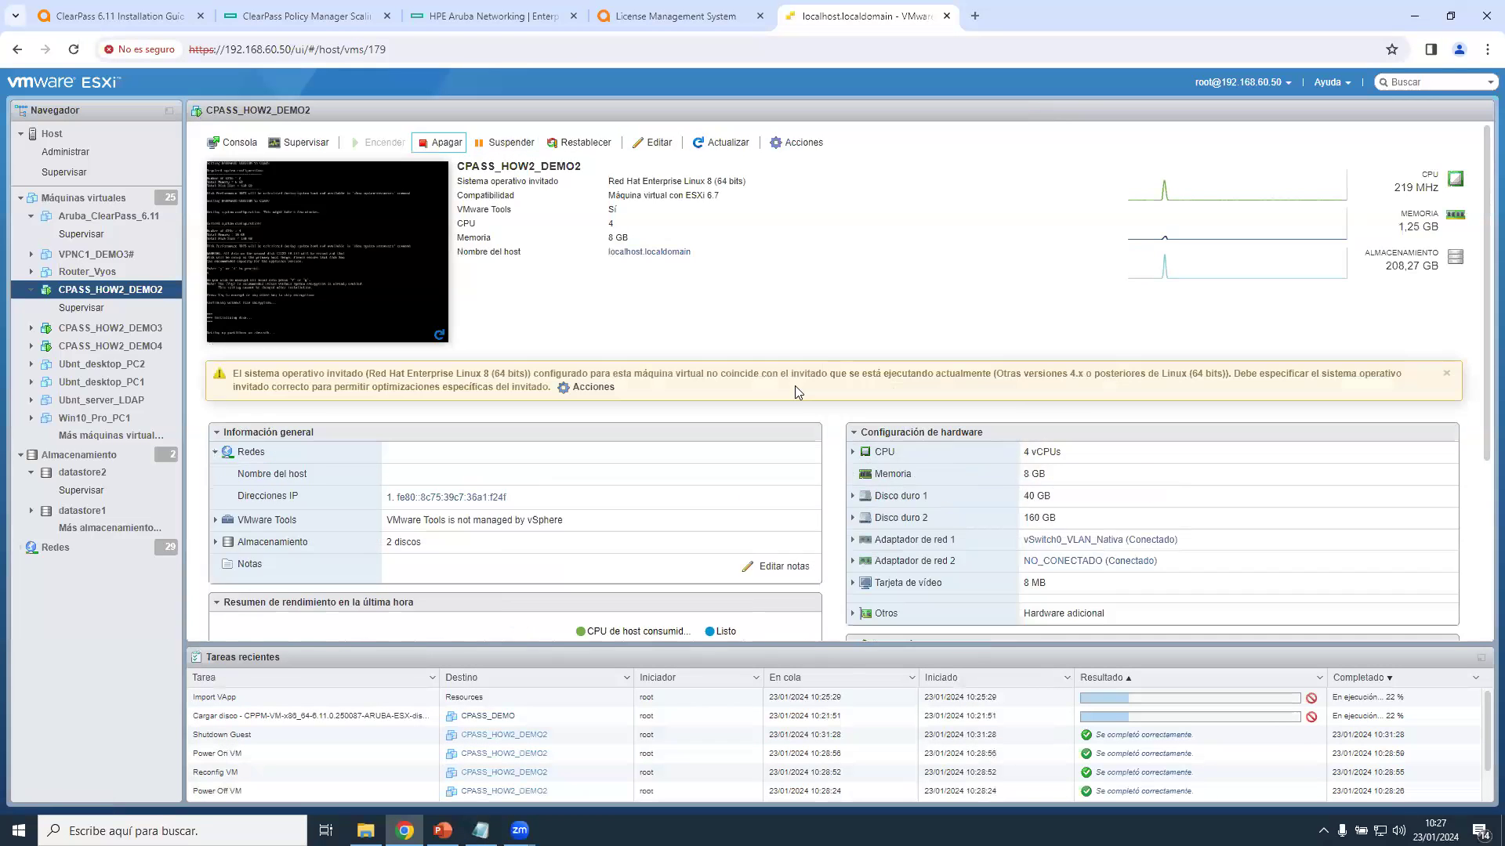
{"action": "left_click", "coordinate": [452, 146]}
{"action": "left_click", "coordinate": [868, 501]}
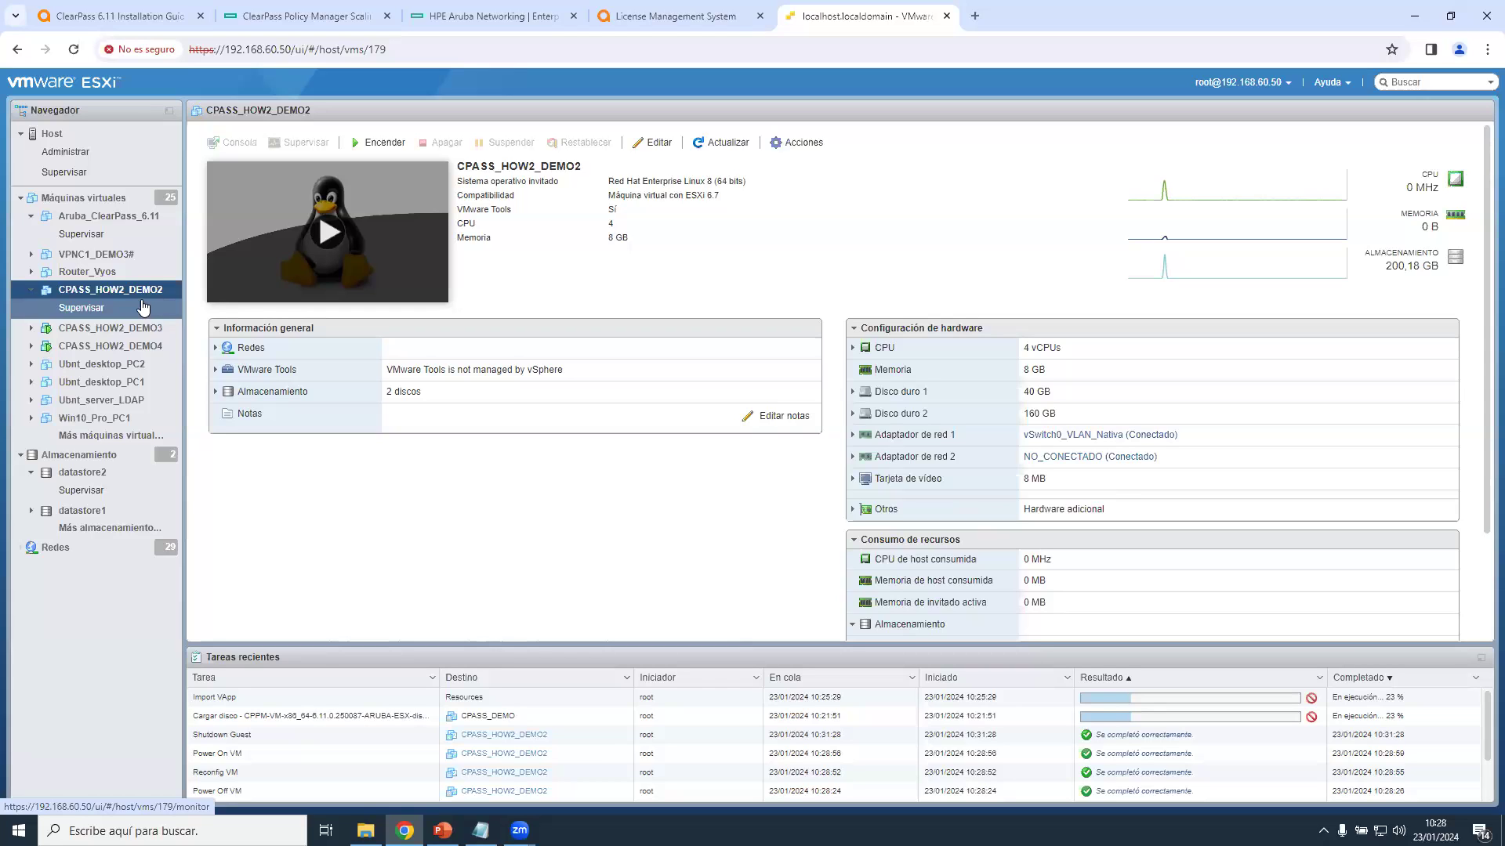
Open the CPASS_HOW2_DEMO3 console showing the ClearPass 6.11 CLABV login prompt.
{"action": "left_click", "coordinate": [138, 327]}
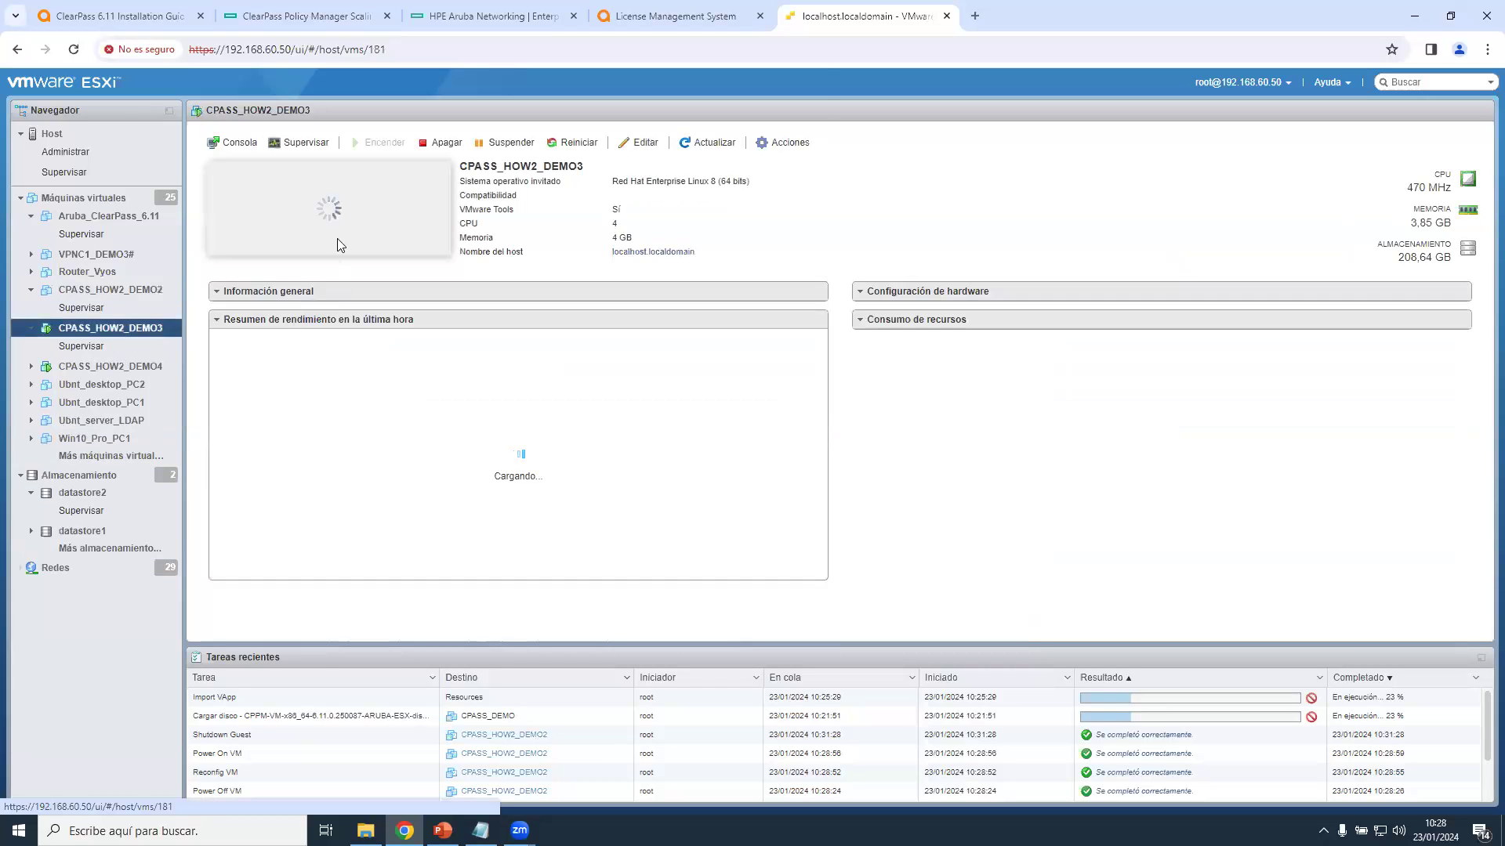
{"action": "left_click", "coordinate": [373, 244]}
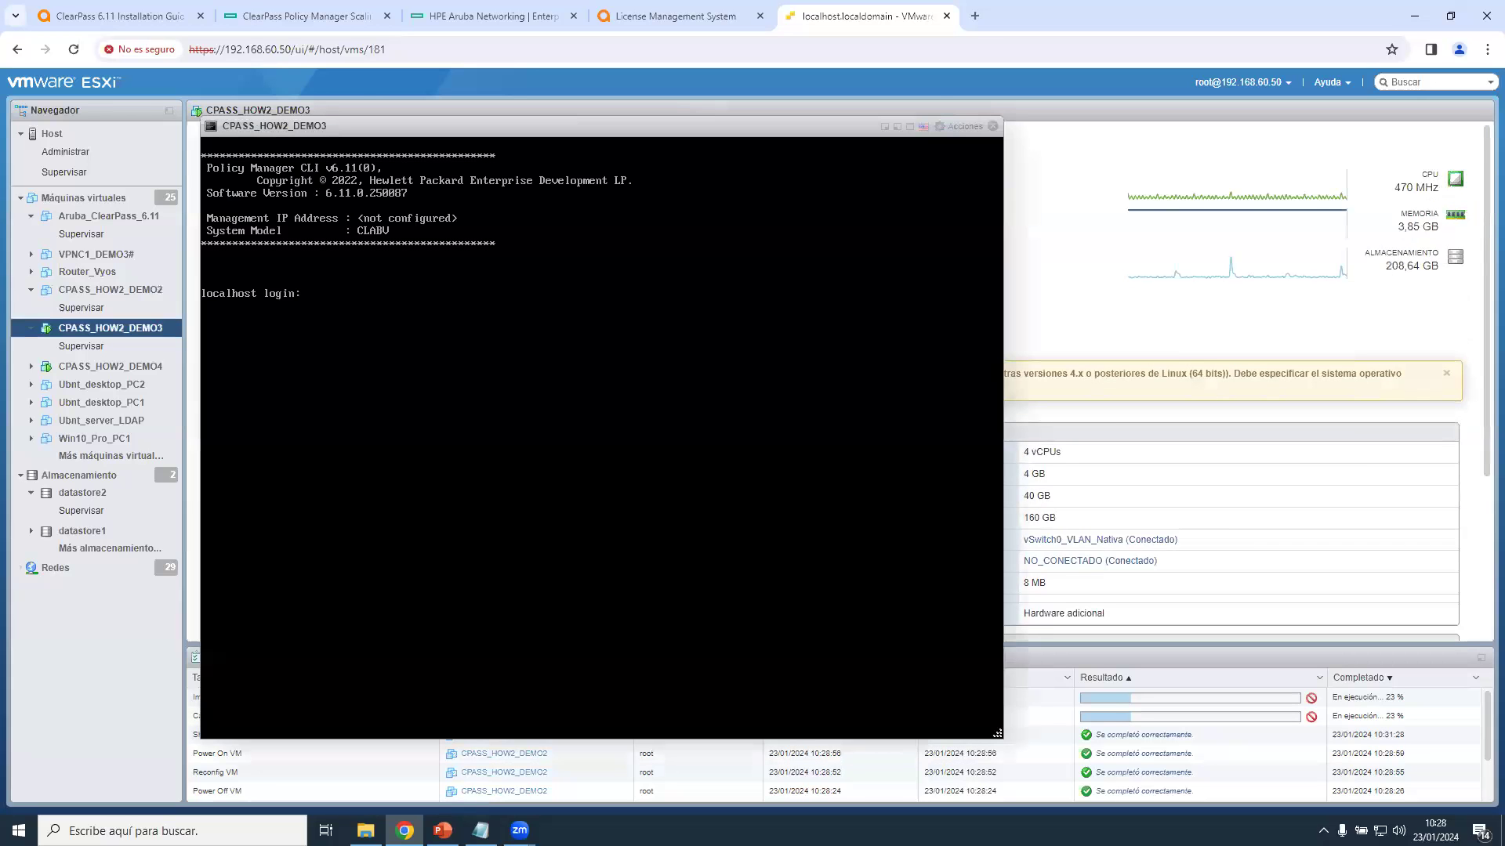
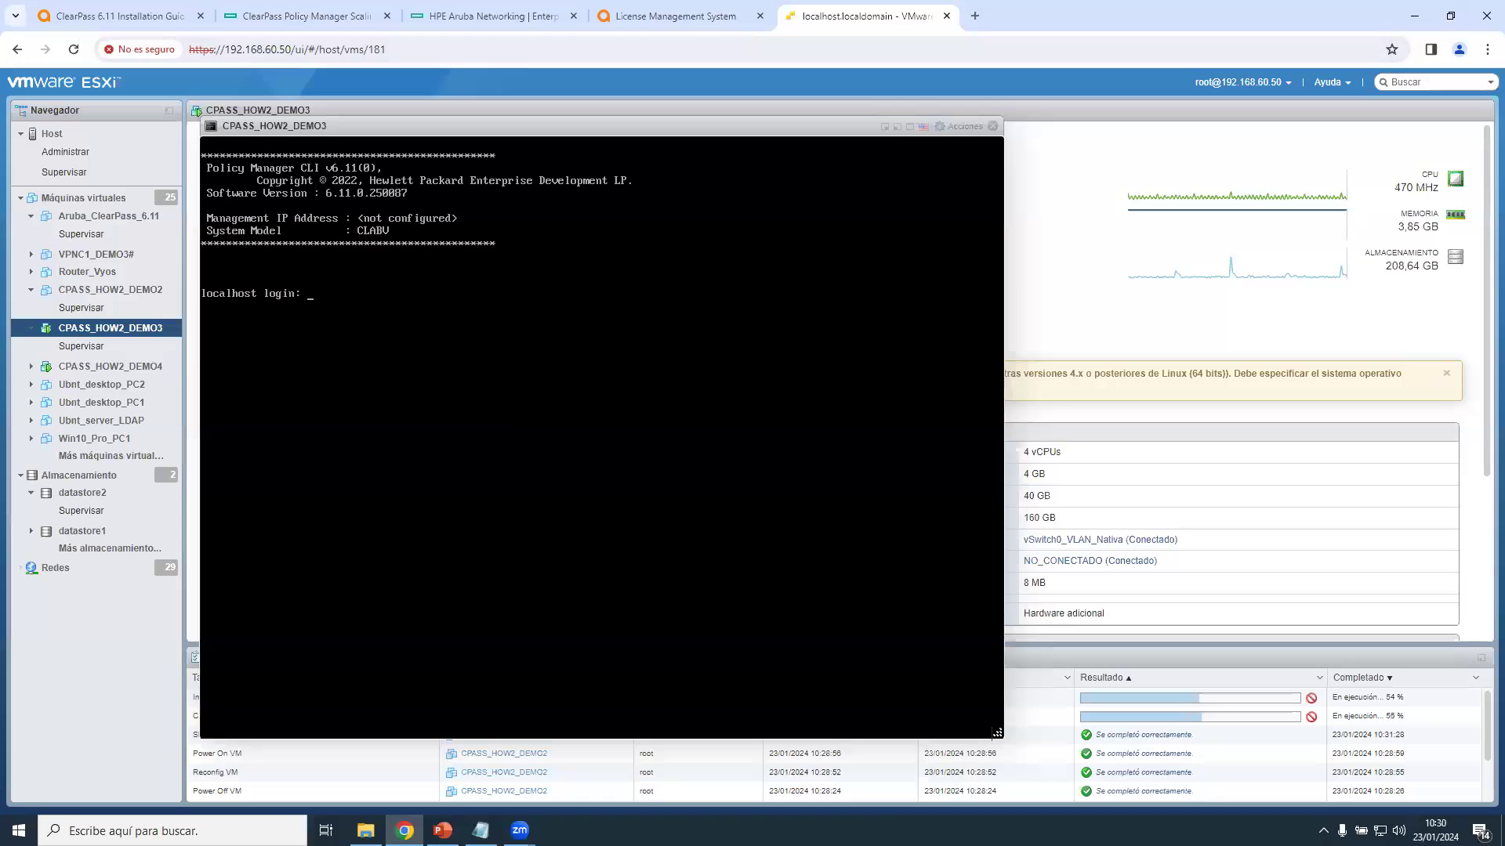
Enter the appliance admin username at the CPASS_HOW2_DEMO3 console login to launch the configuration wizard.
{"action": "type", "text": "appadm"}
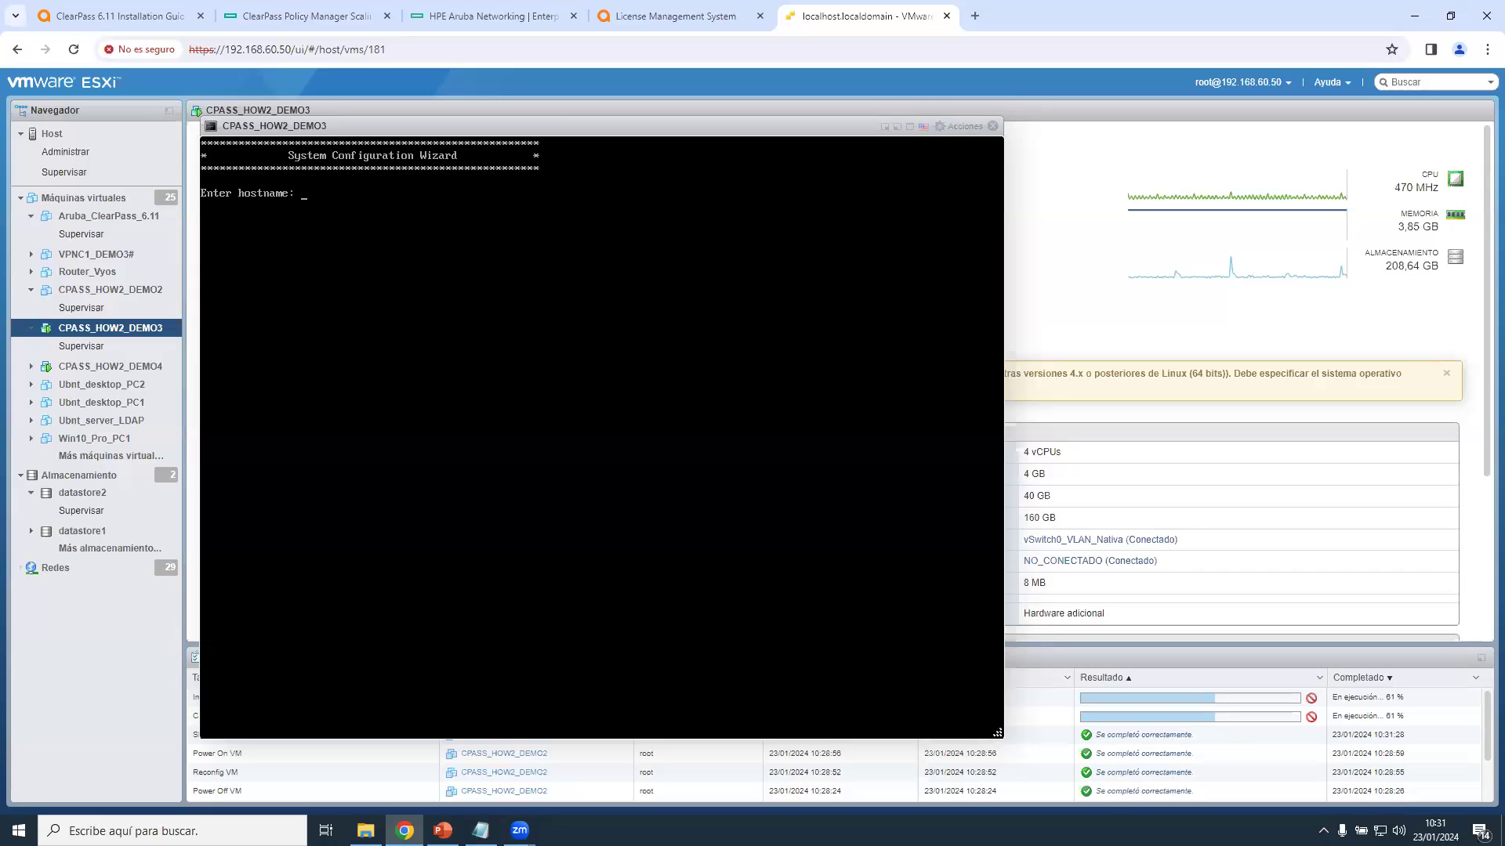
Enter hostname CPASSDEMO, management address 192.168.60.134 with /24 prefix, and gateway 192.168.60.1.
{"action": "type", "text": "CPASSDEMO"}
{"action": "key", "text": "Return"}
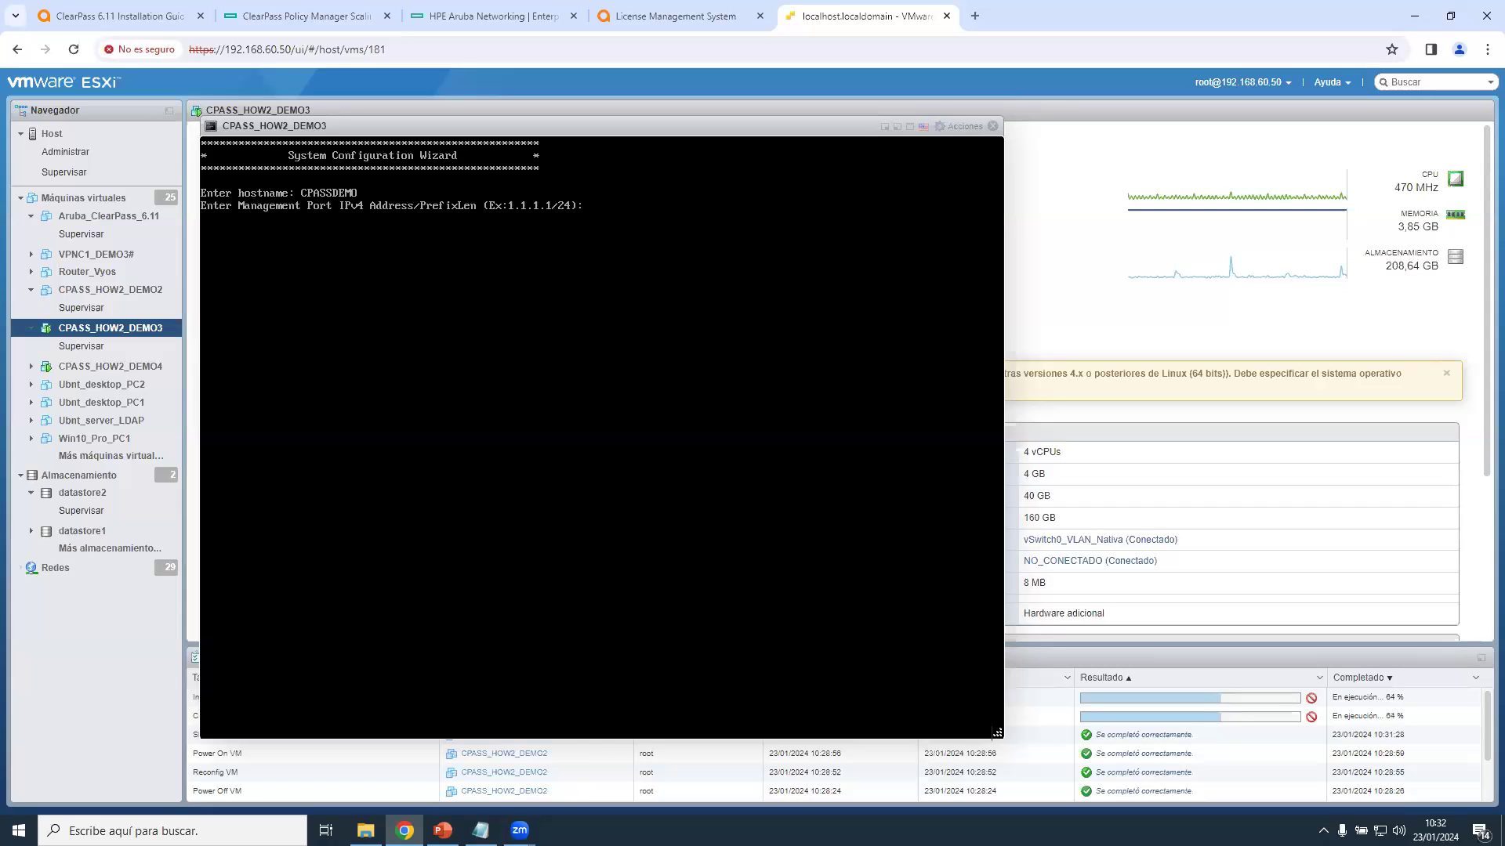
{"action": "type", "text": "192.168.60.134"}
{"action": "key", "text": "Return"}
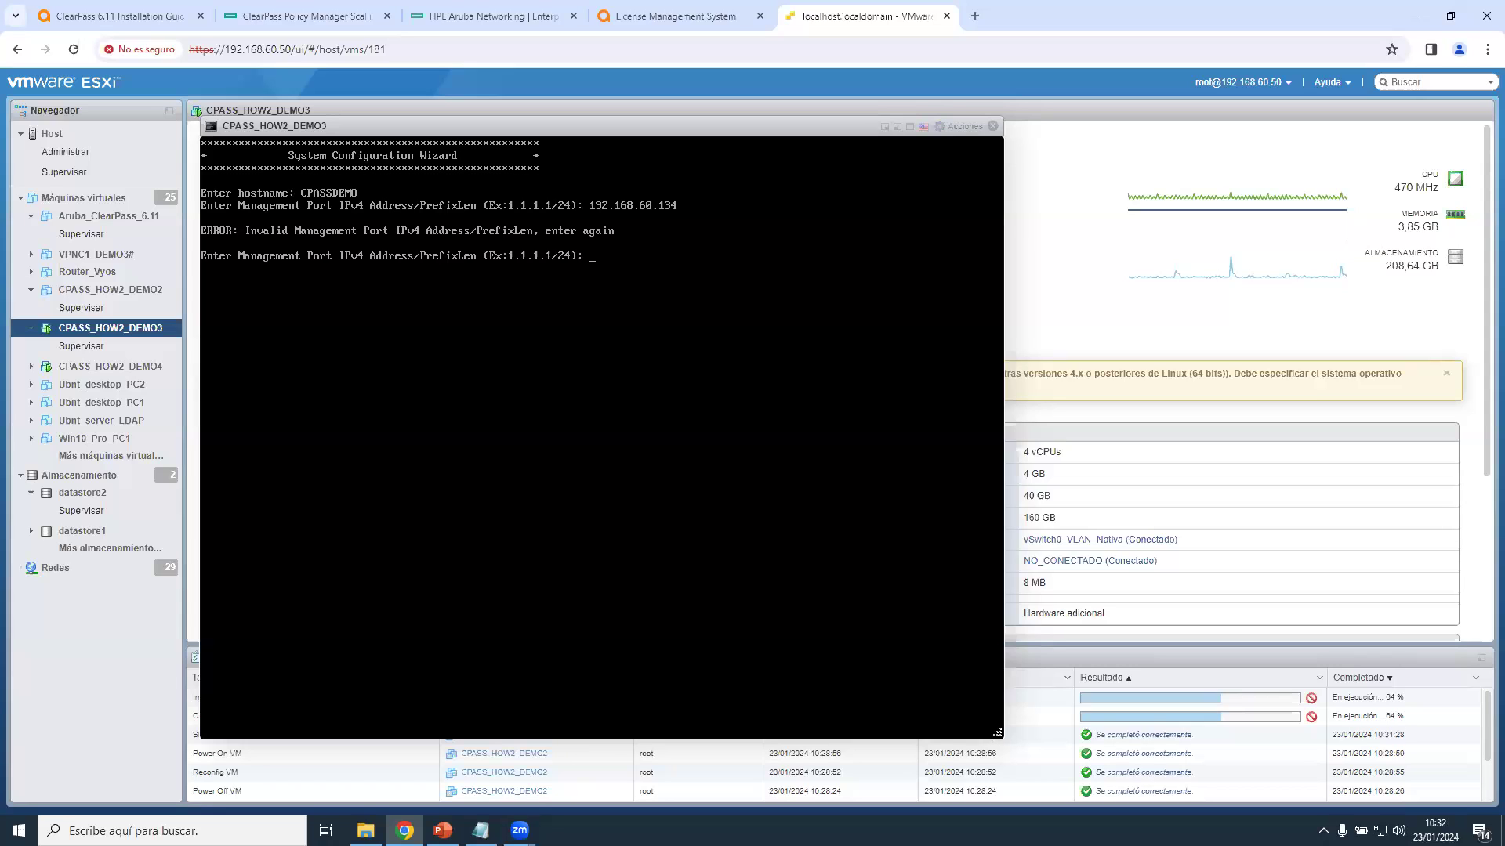
{"action": "type", "text": "192.168.60.134/24"}
{"action": "key", "text": "Return"}
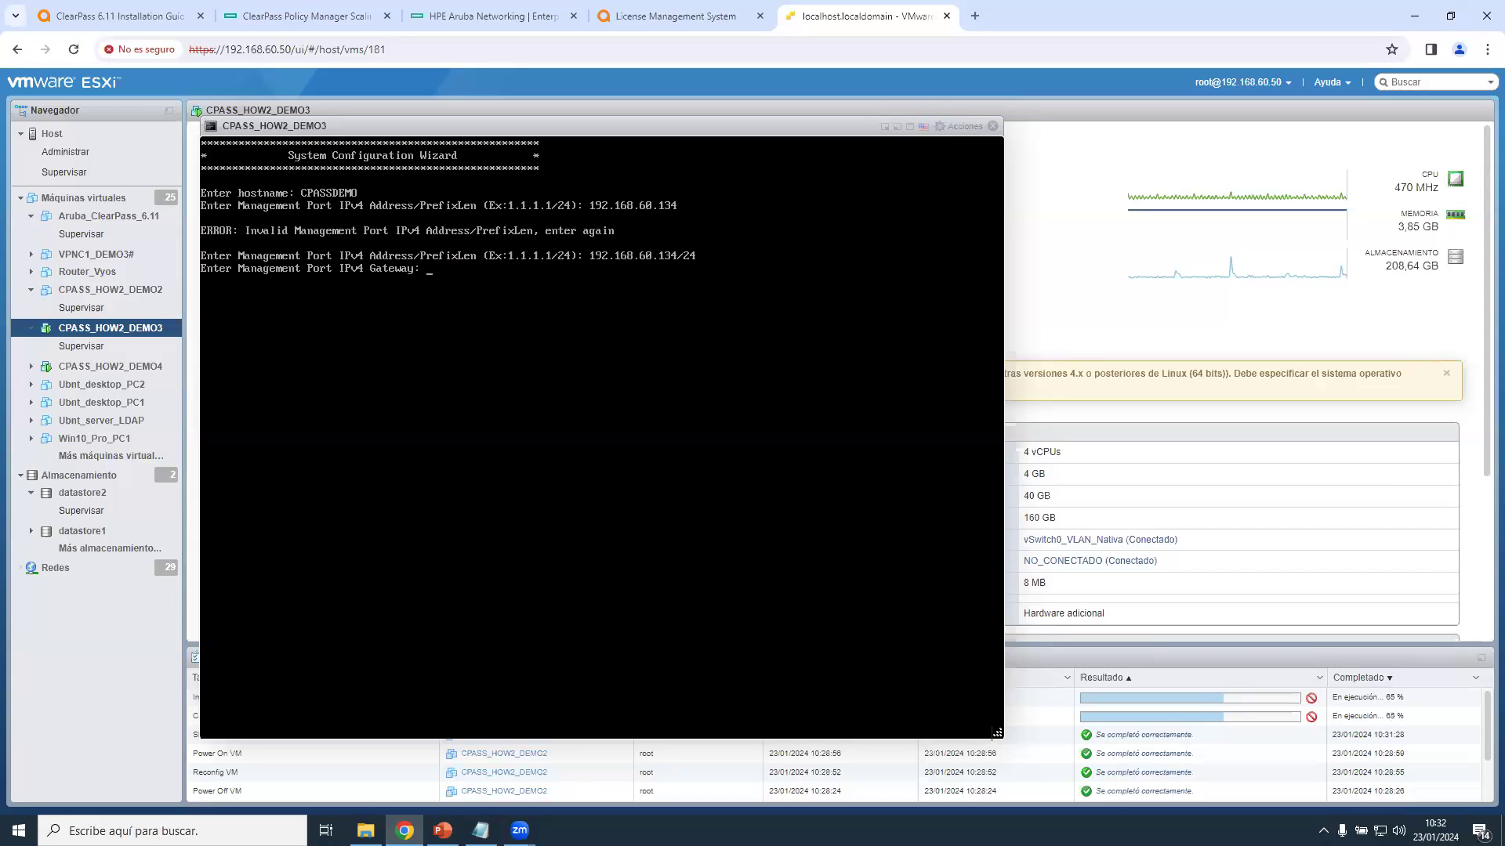
{"action": "type", "text": "192.168.60.1"}
{"action": "key", "text": "Return"}
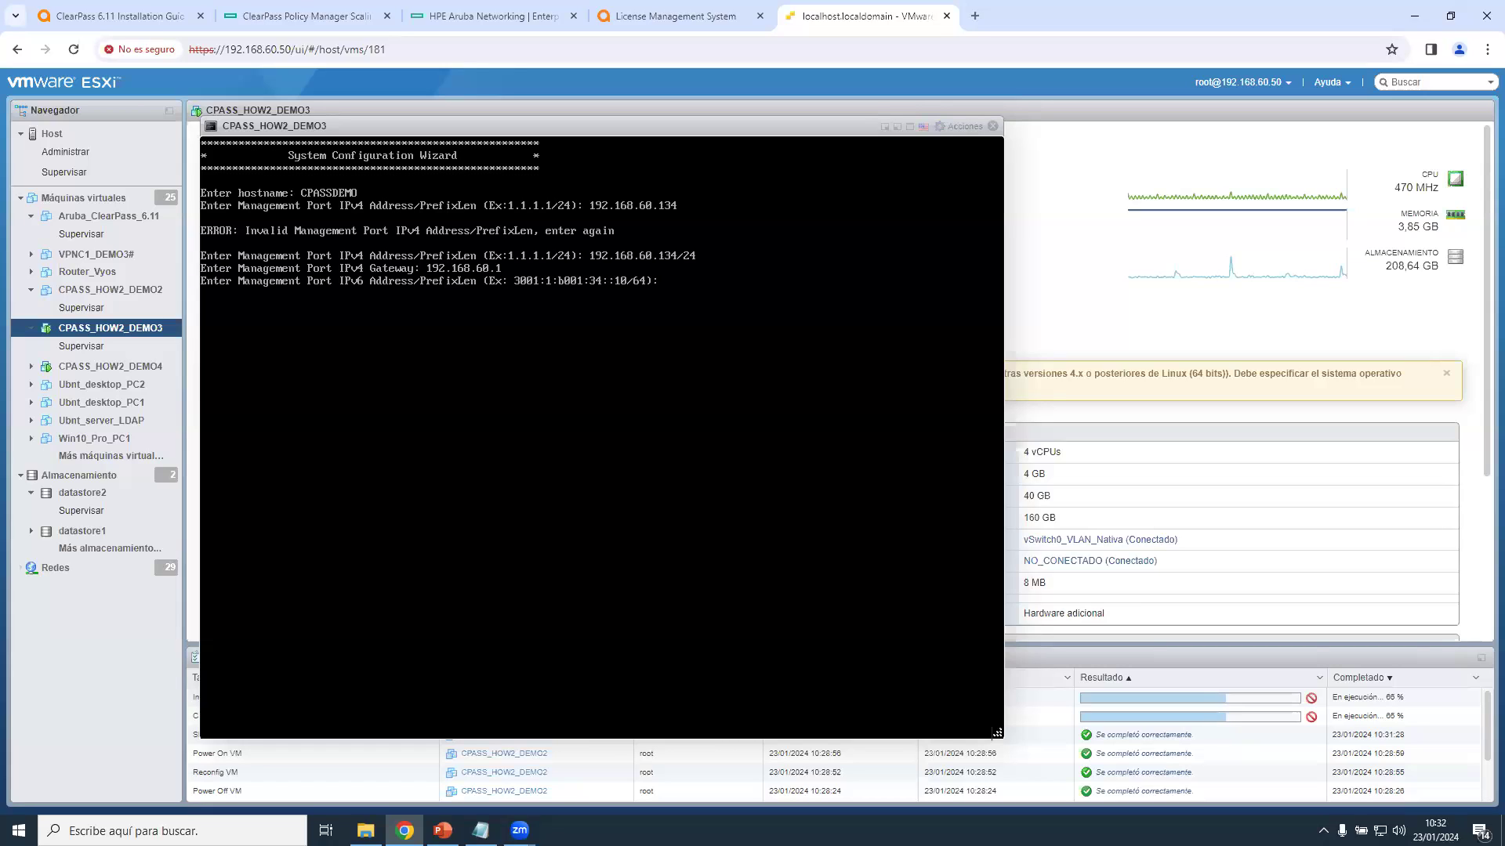
Leave the management IPv6 and data port IPv4/IPv6 addresses unset.
{"action": "key", "text": "Return"}
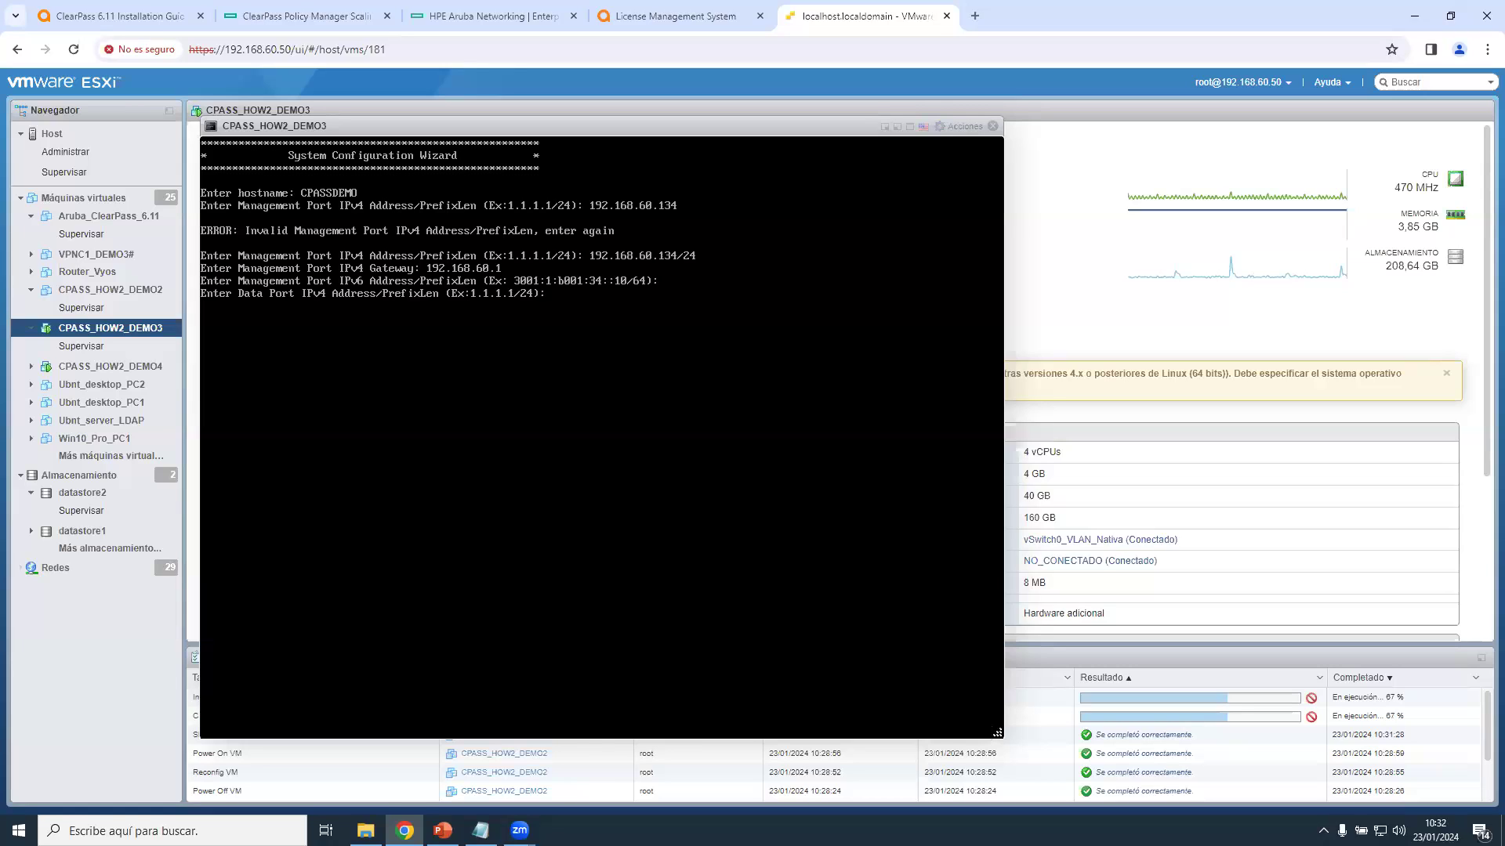
{"action": "key", "text": "Return"}
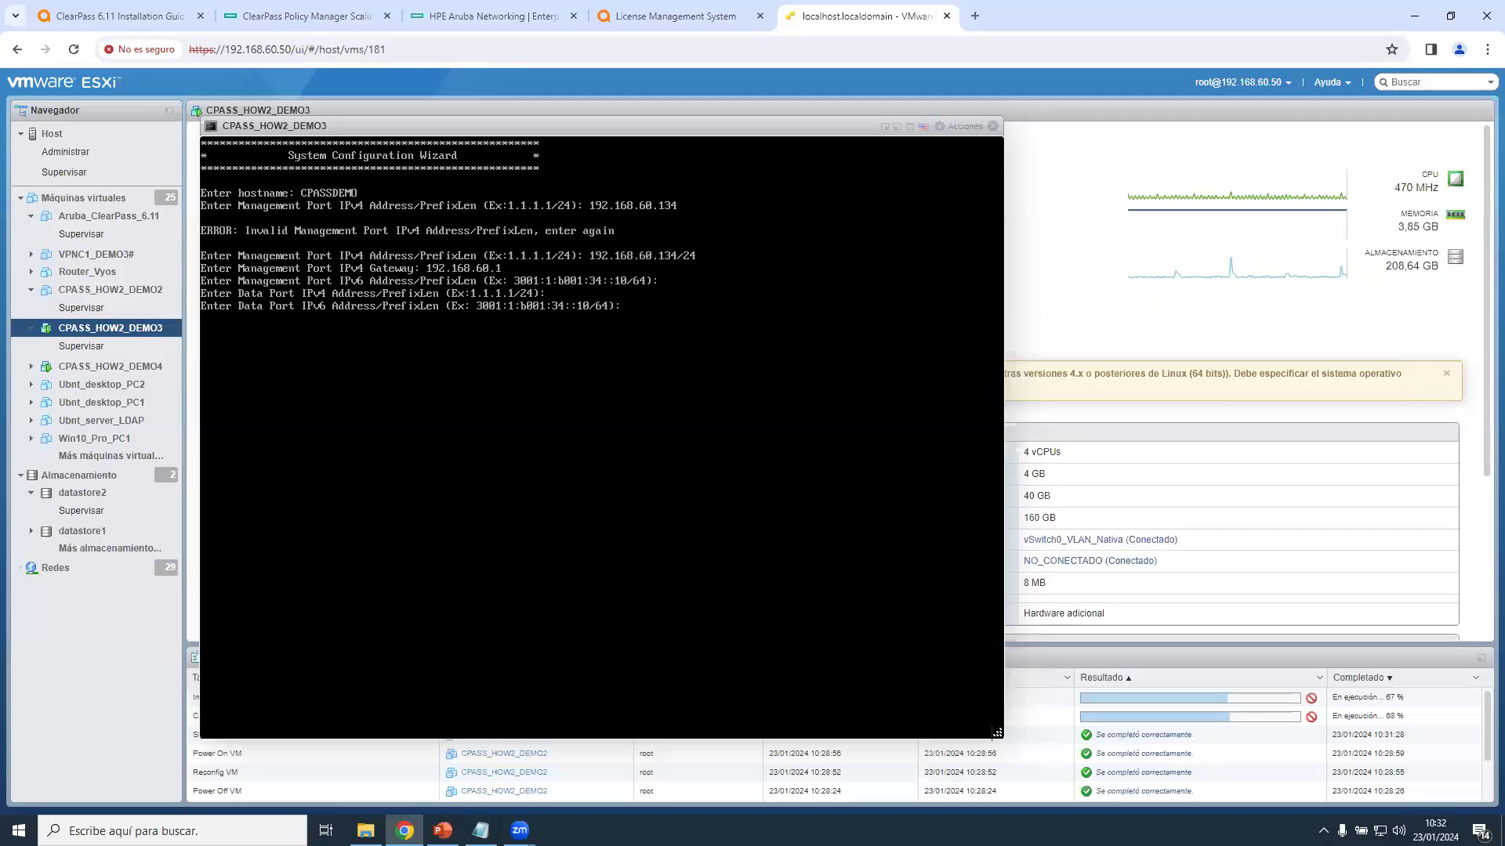
{"action": "key", "text": "Return"}
Use 8.8.8.8 as primary DNS with no secondary DNS, and decline SLAAC mode.
{"action": "type", "text": "8.8.8.8"}
{"action": "key", "text": "Return"}
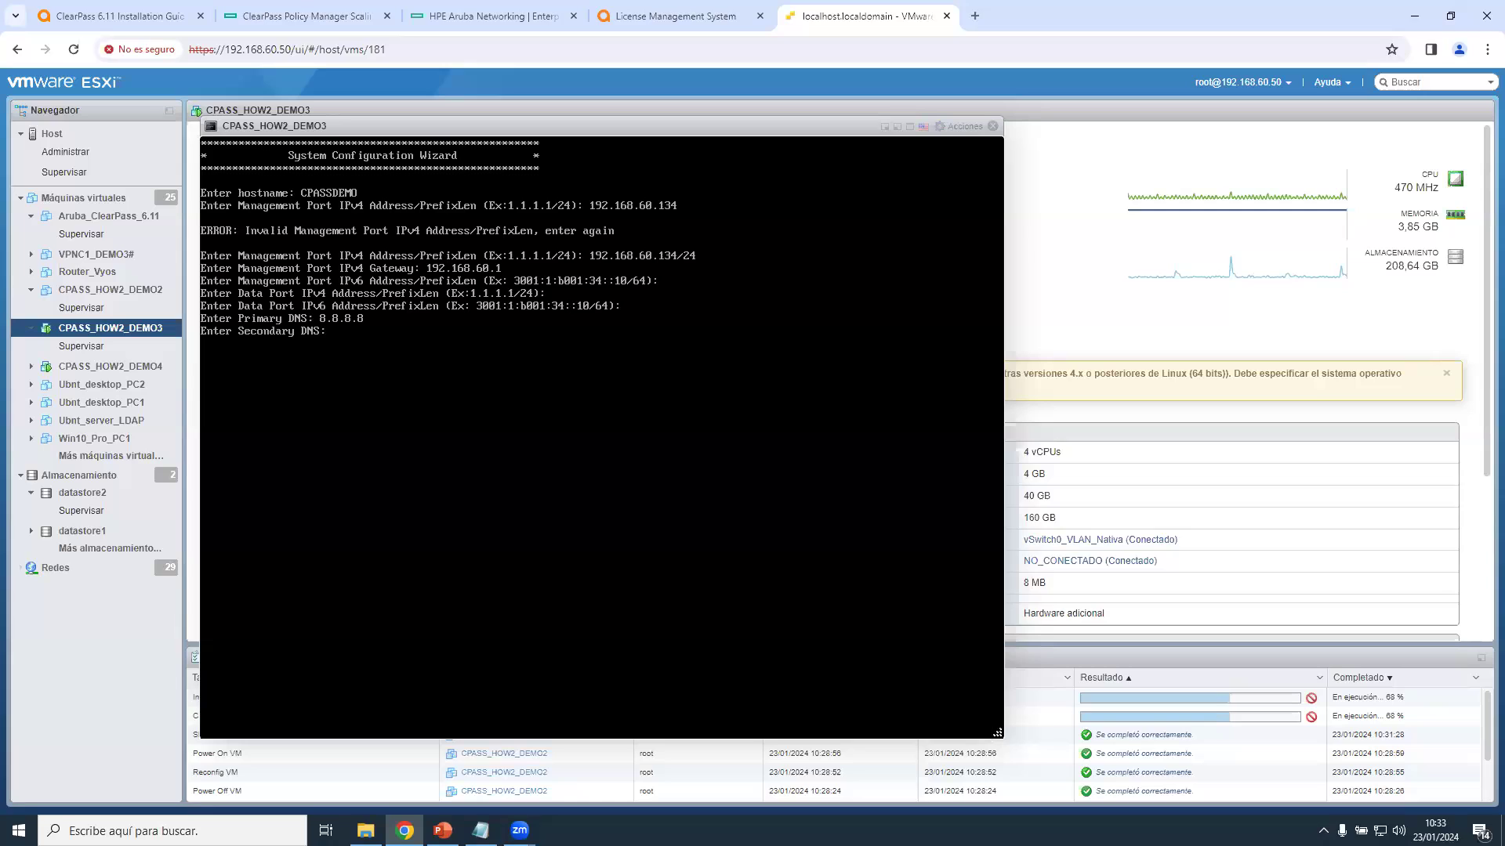
{"action": "key", "text": "Return"}
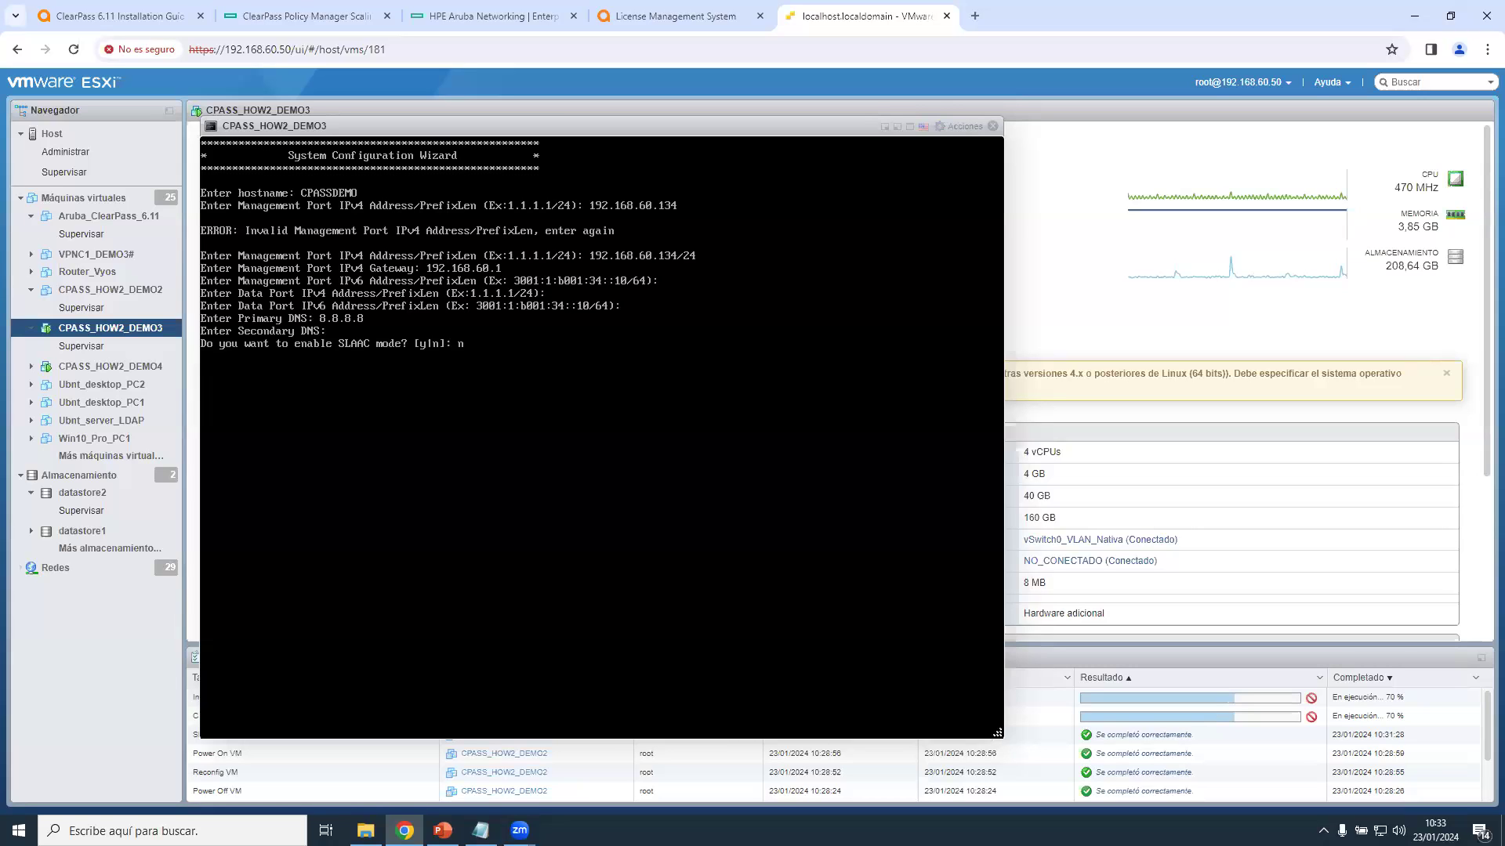
{"action": "key", "text": "Return"}
{"action": "key", "text": "Return"}
{"action": "key", "text": "Return"}
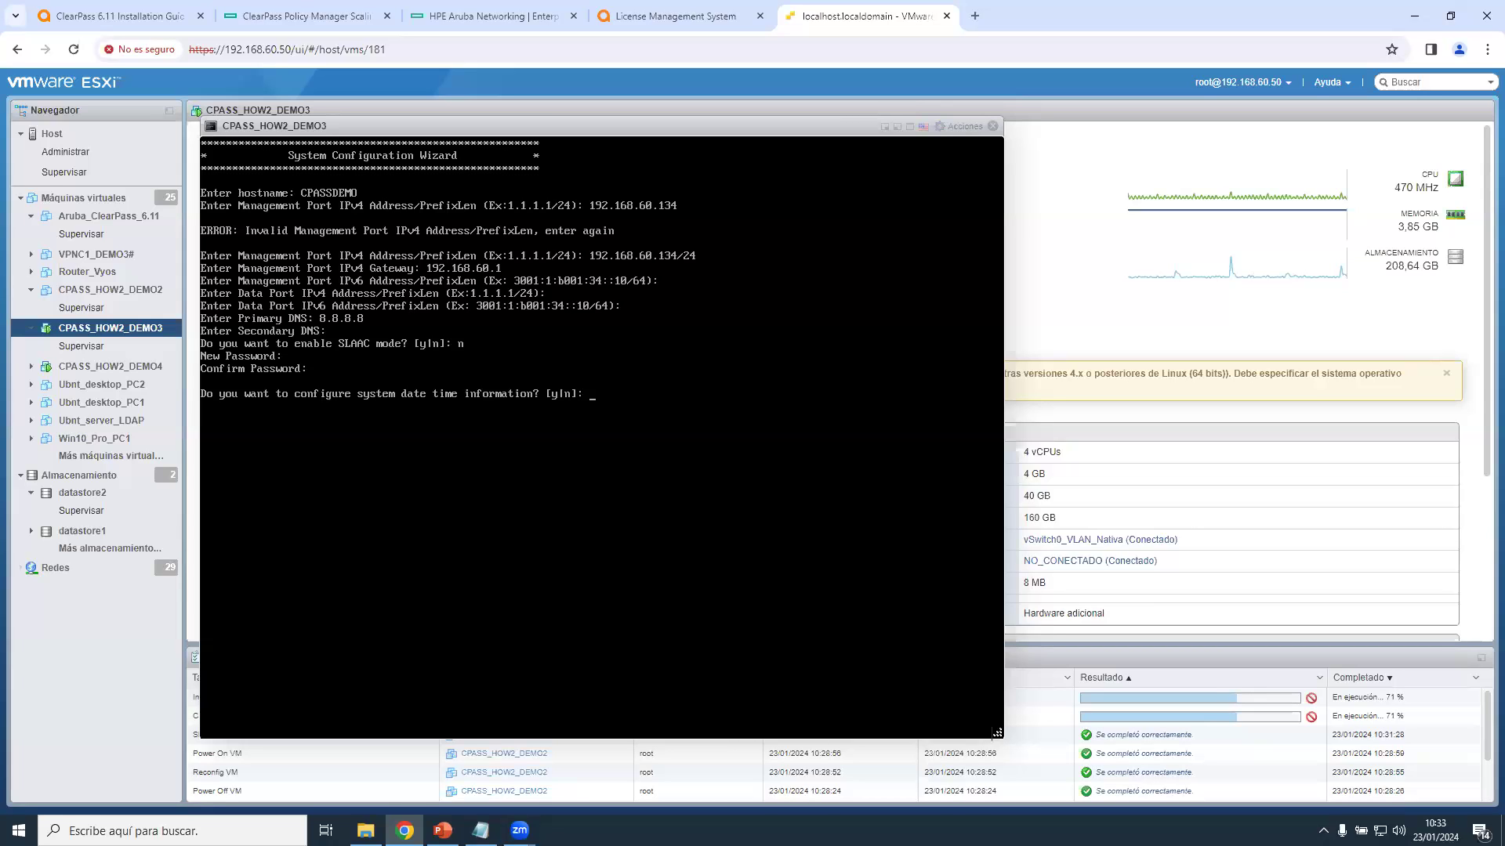
Configure date/time via NTP (option 2) with es.pool.ntp.org, no secondary server, and accept timezone setup.
{"action": "type", "text": "y"}
{"action": "key", "text": "Return"}
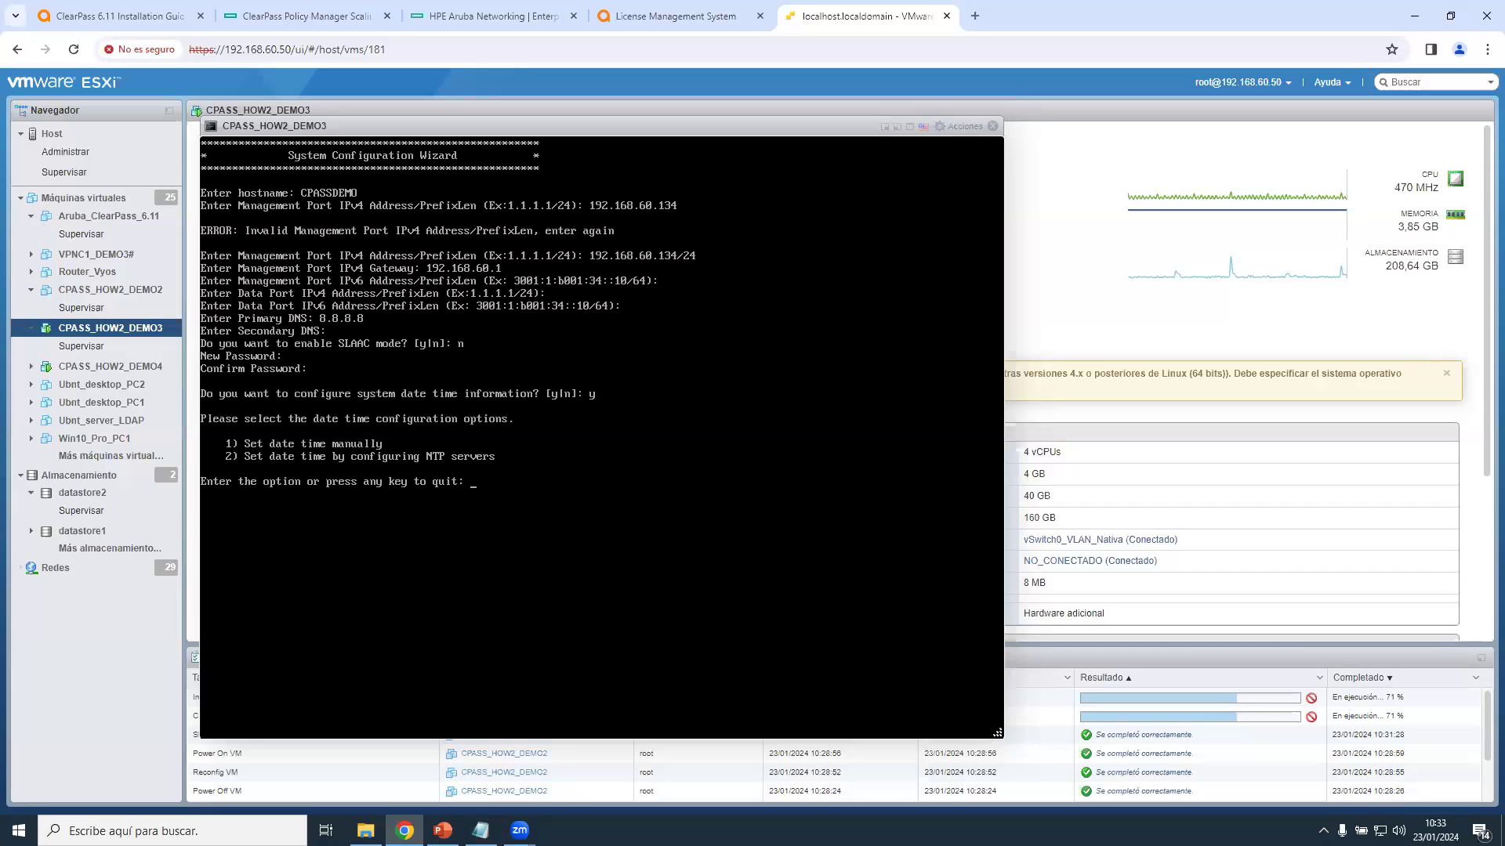
{"action": "type", "text": "2"}
{"action": "key", "text": "Return"}
{"action": "type", "text": "es.pool.ntp"}
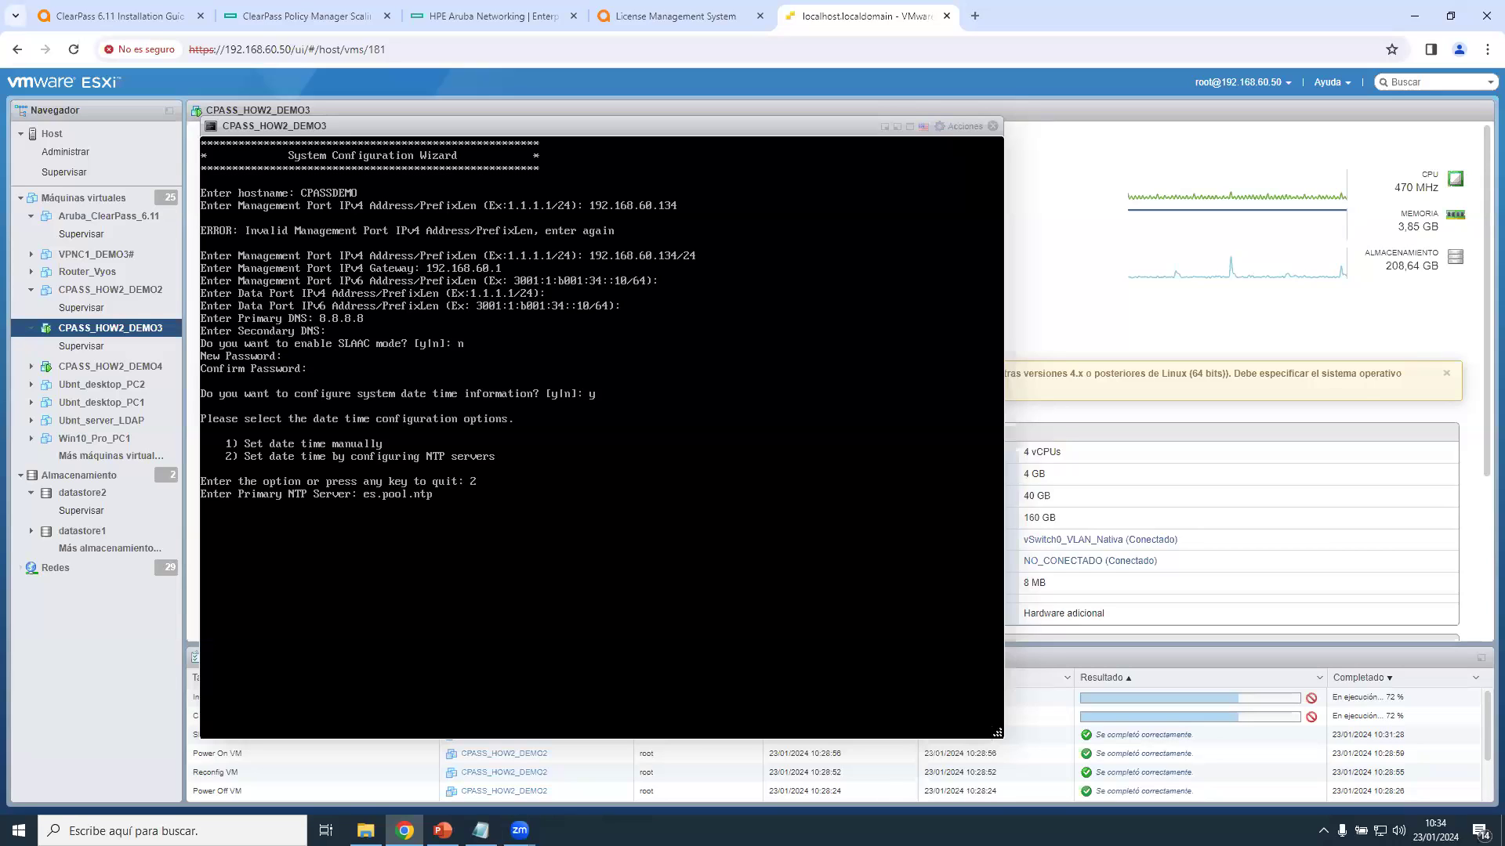
{"action": "type", "text": ".org"}
{"action": "key", "text": "Return"}
{"action": "key", "text": "Return"}
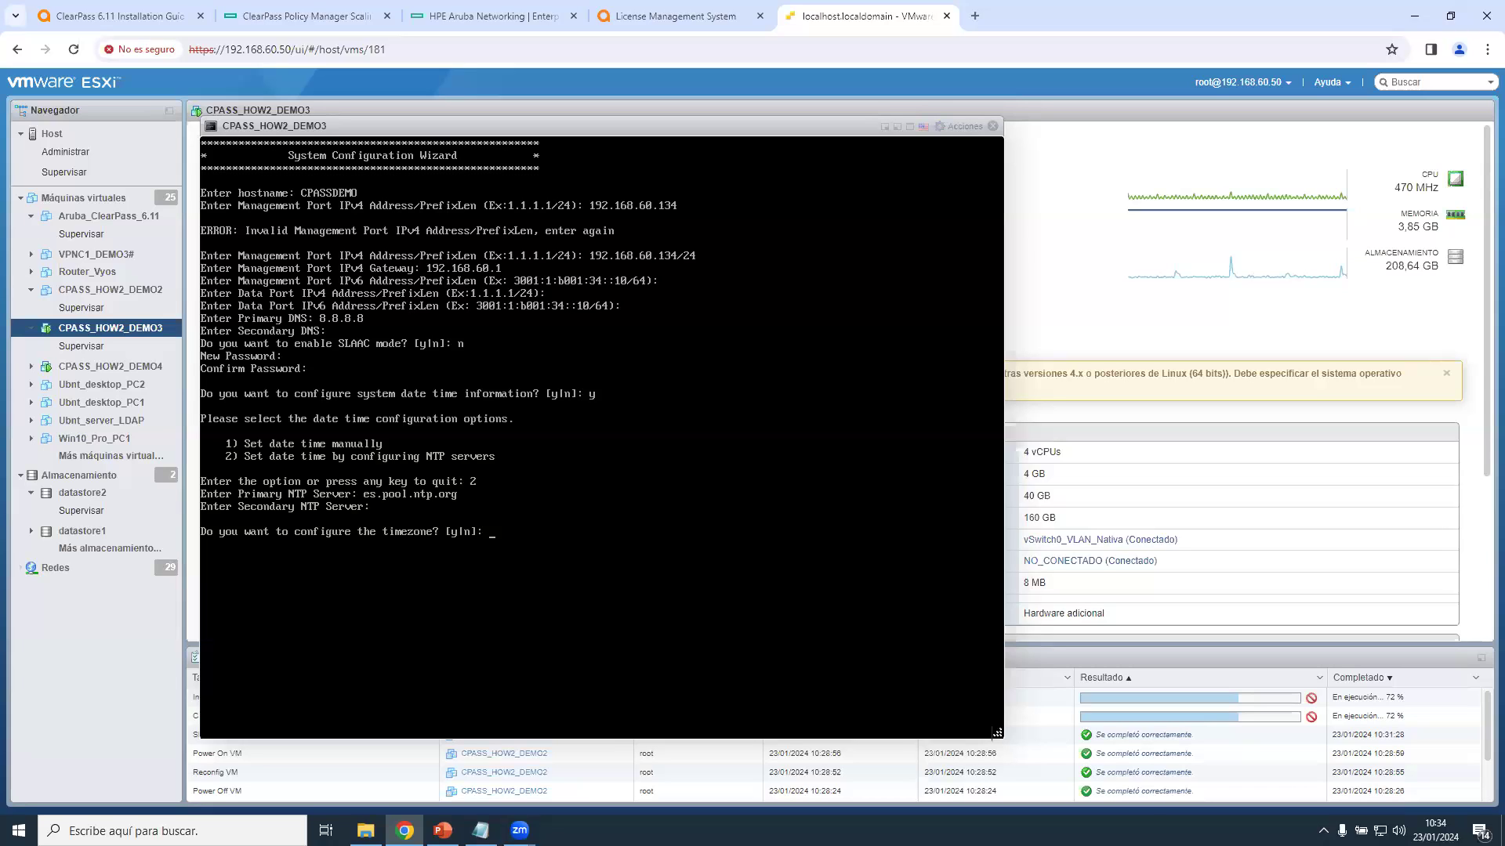
{"action": "type", "text": "y"}
{"action": "key", "text": "Return"}
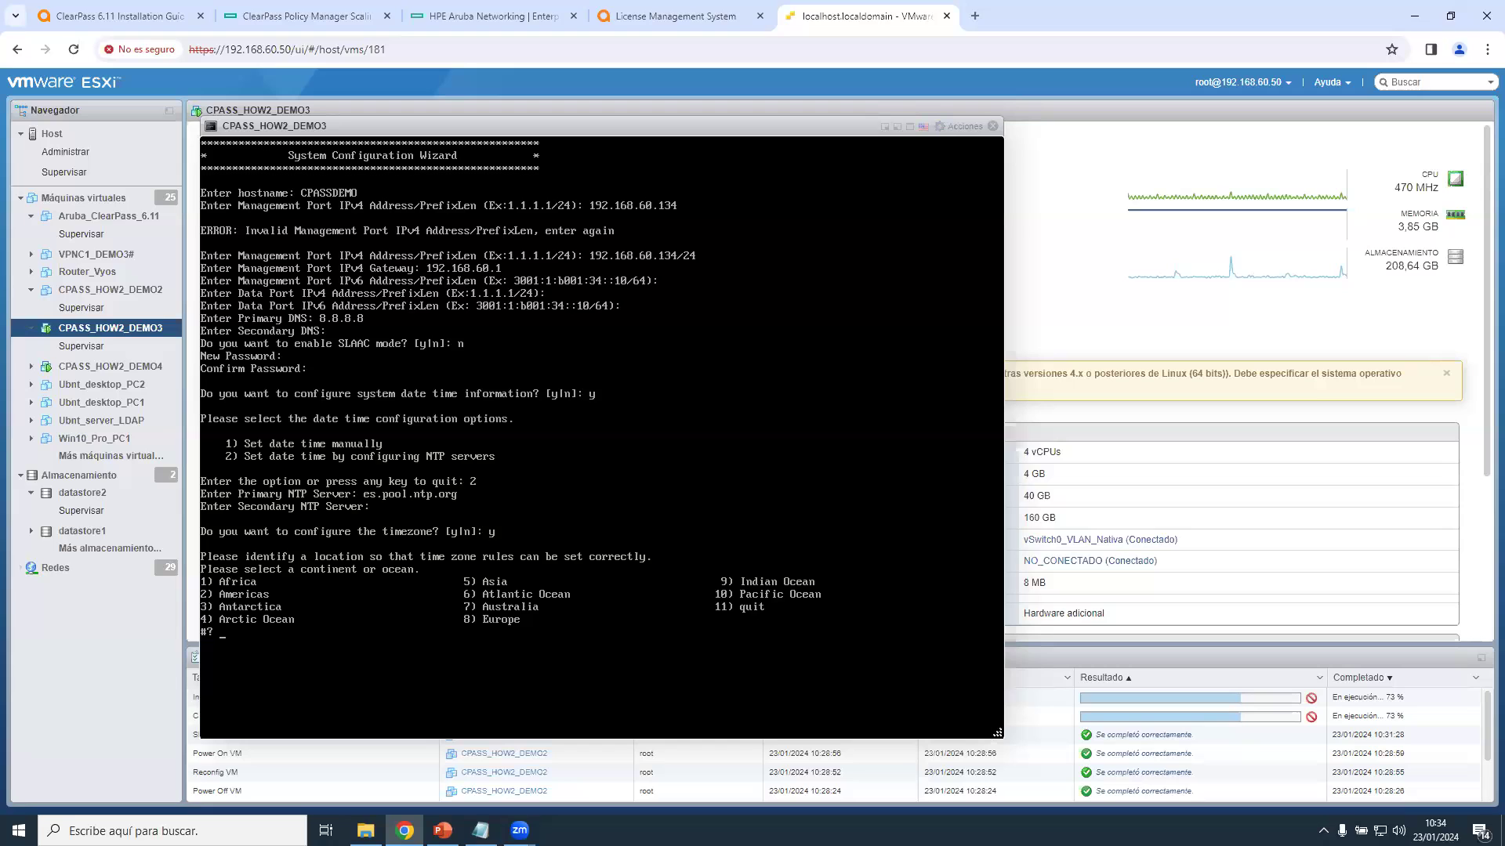
Pick Europe (8), Spain (43) and the mainland region, then confirm Europe/Madrid.
{"action": "type", "text": "8"}
{"action": "key", "text": "Return"}
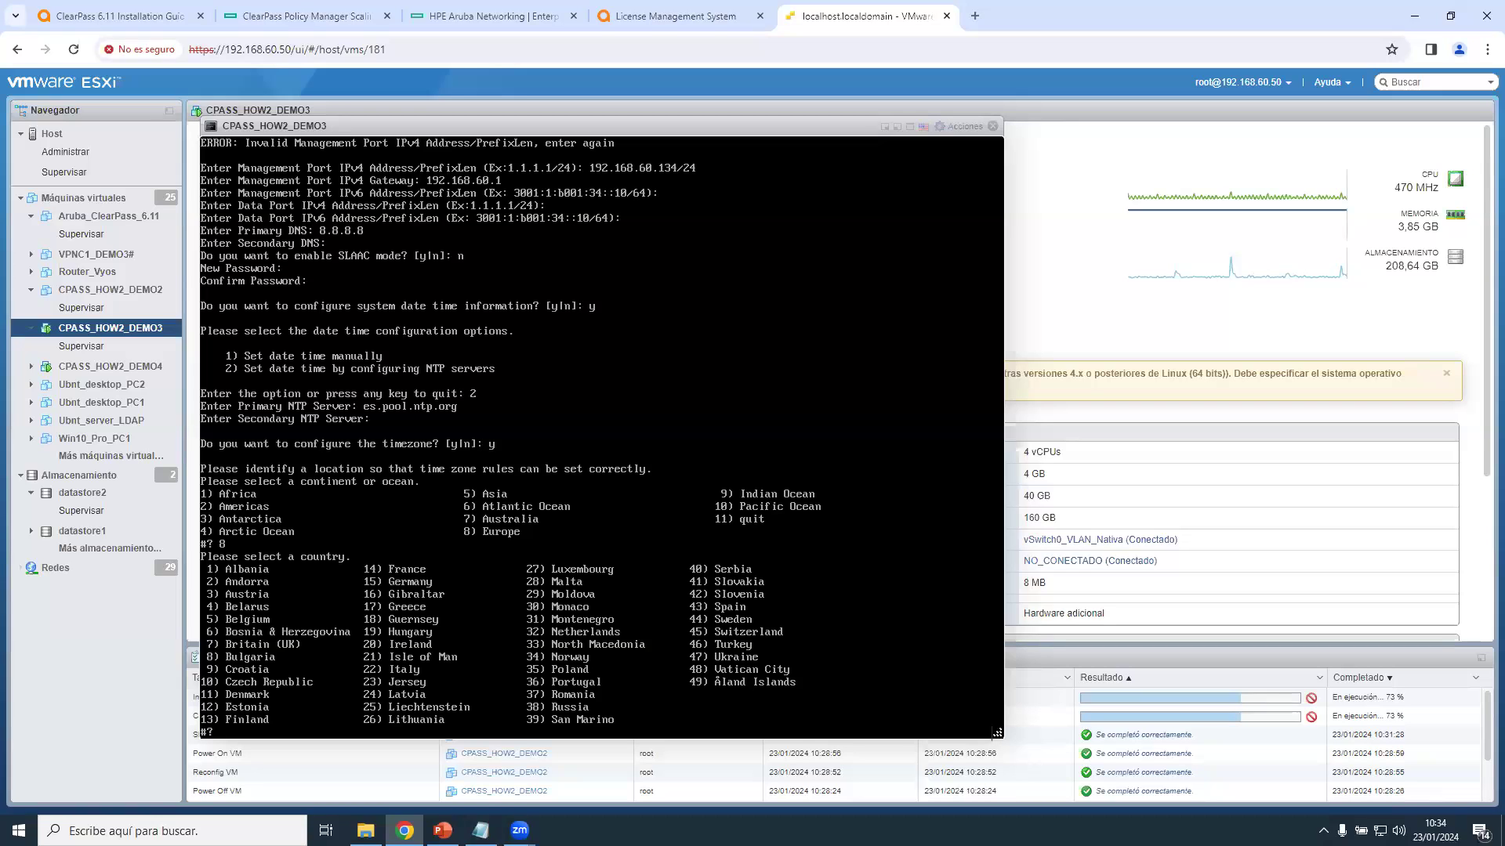
{"action": "type", "text": "43"}
{"action": "key", "text": "Return"}
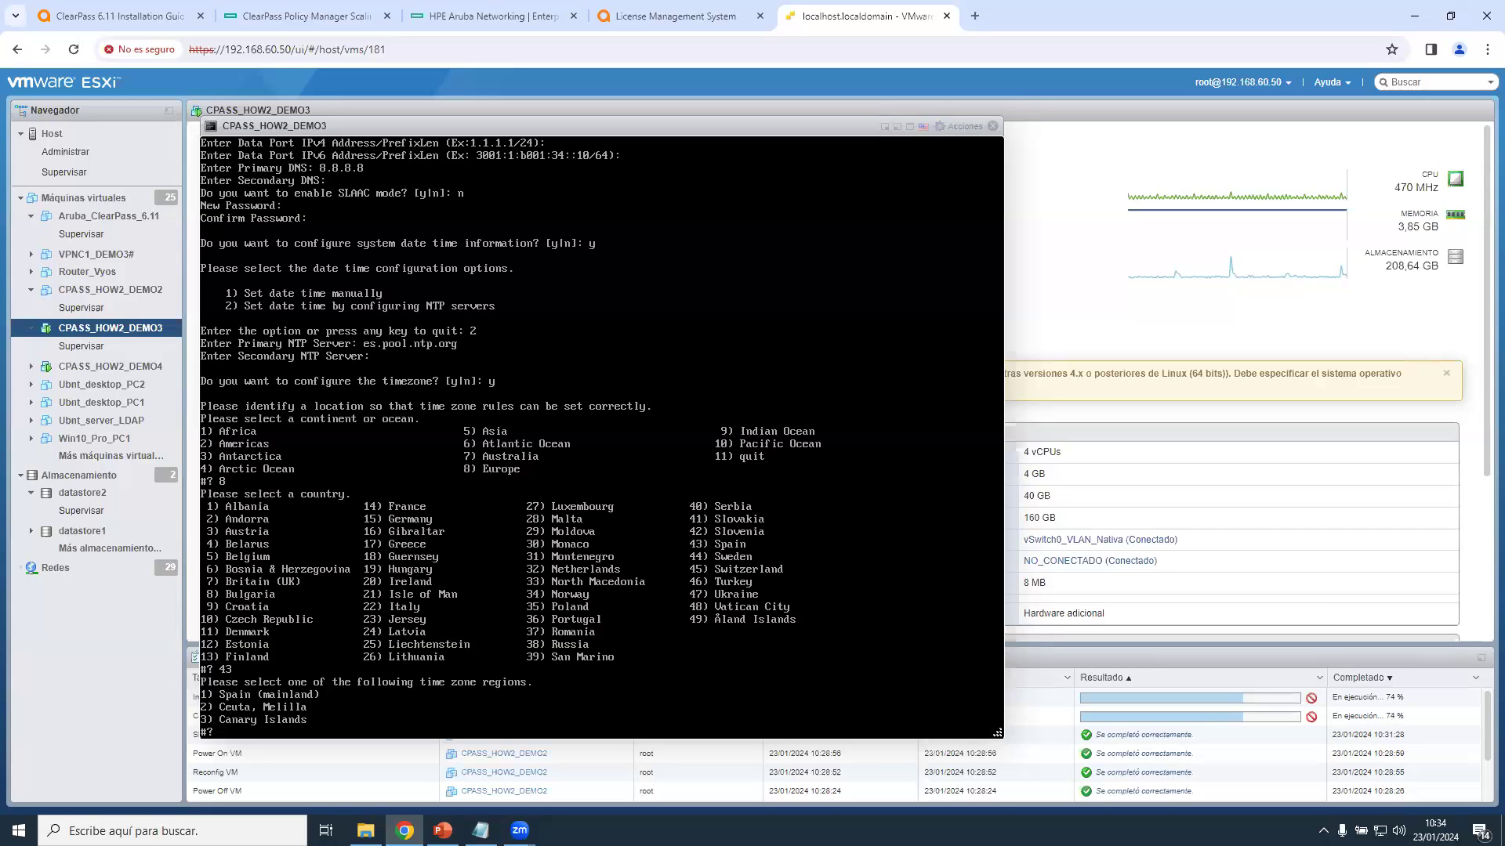
{"action": "key", "text": "Return"}
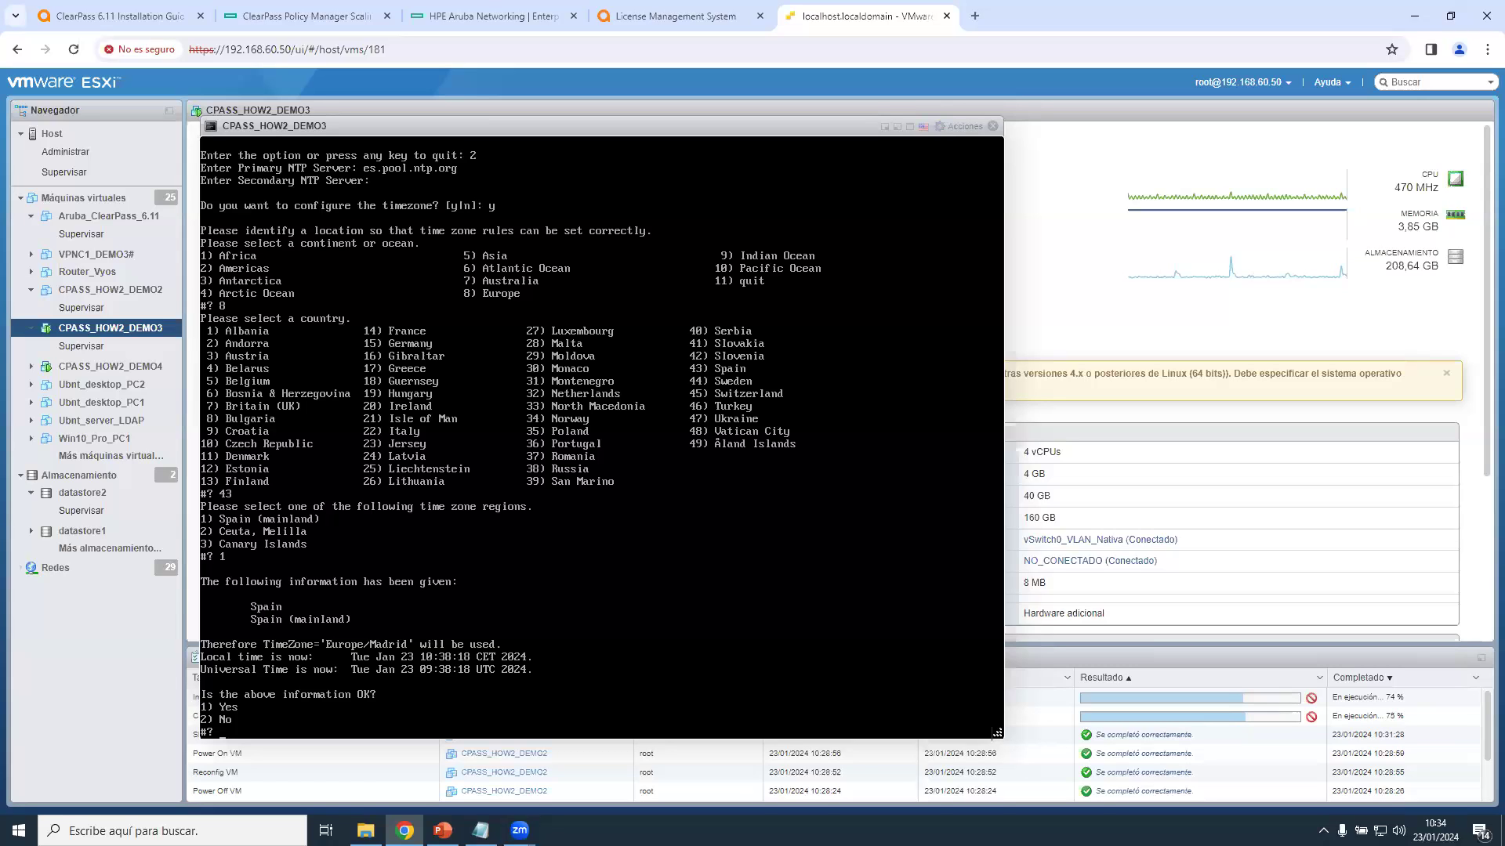
{"action": "type", "text": "1"}
{"action": "key", "text": "Return"}
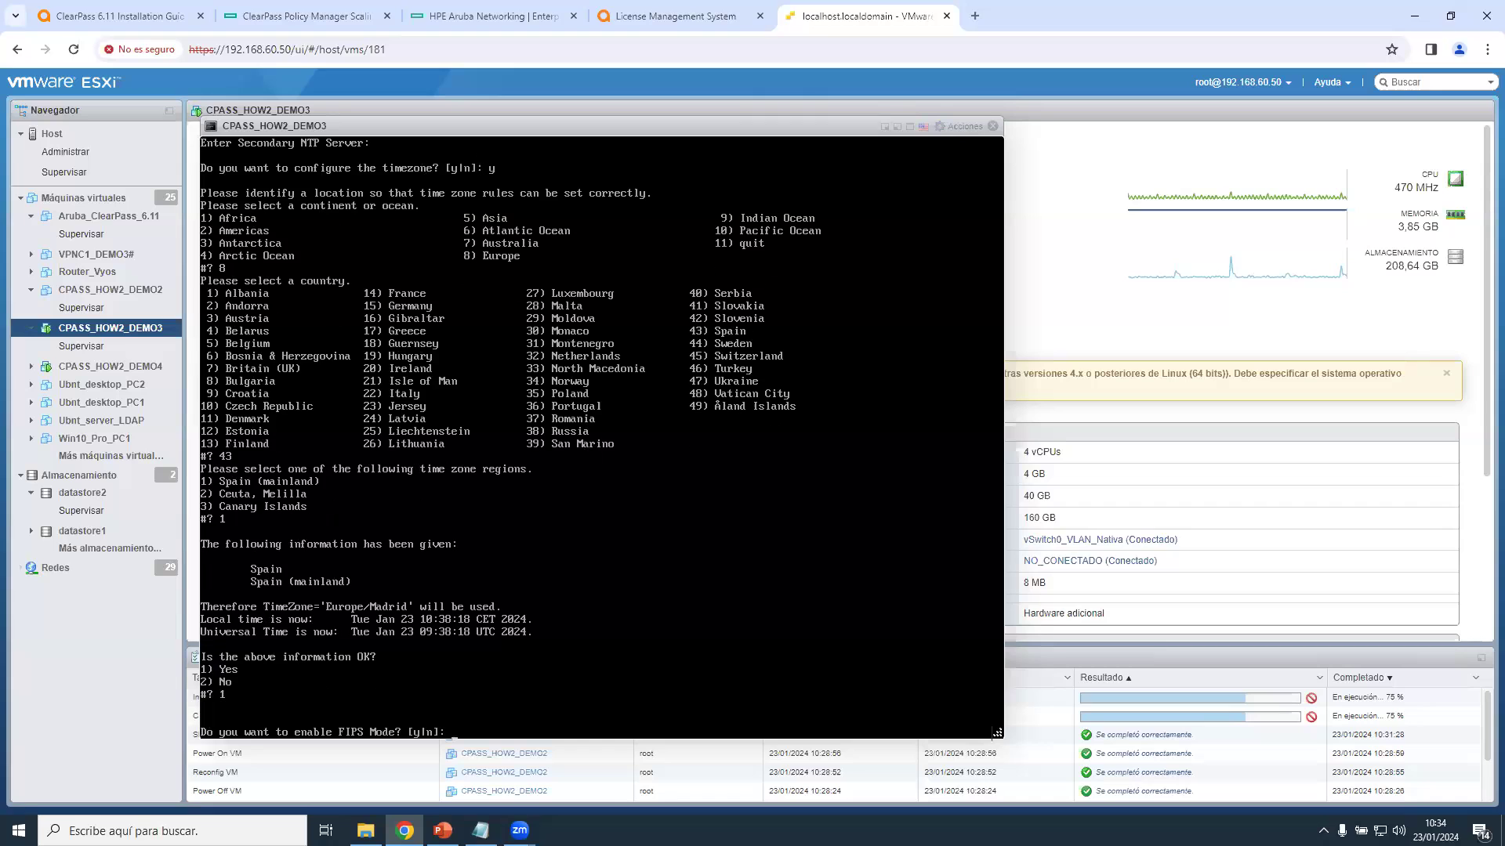
Decline FIPS mode, review the configuration summary, and answer y to apply it.
{"action": "type", "text": "n"}
{"action": "key", "text": "Return"}
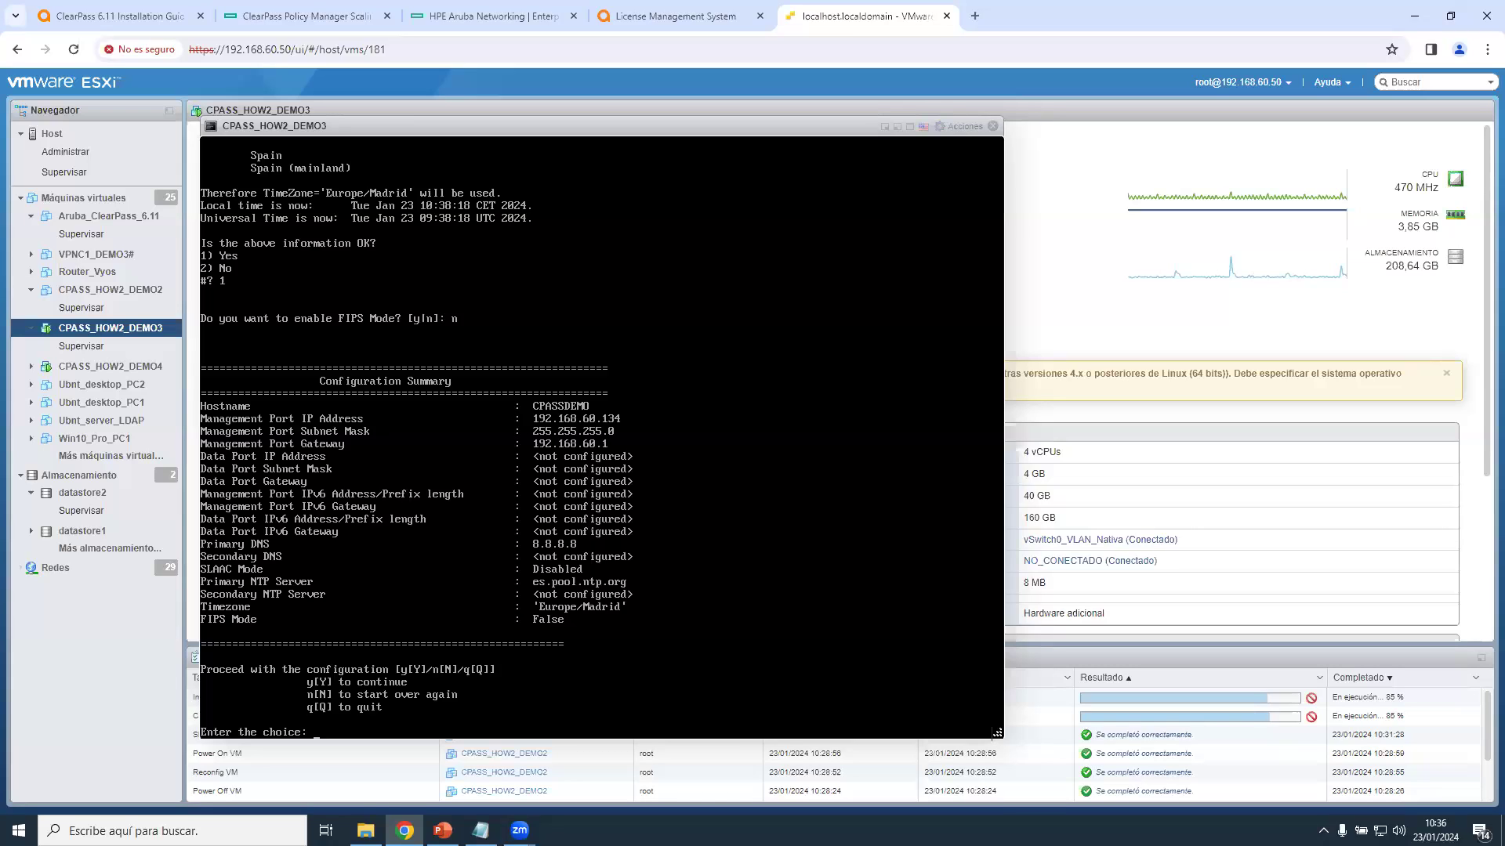
{"action": "type", "text": "y"}
{"action": "key", "text": "Return"}
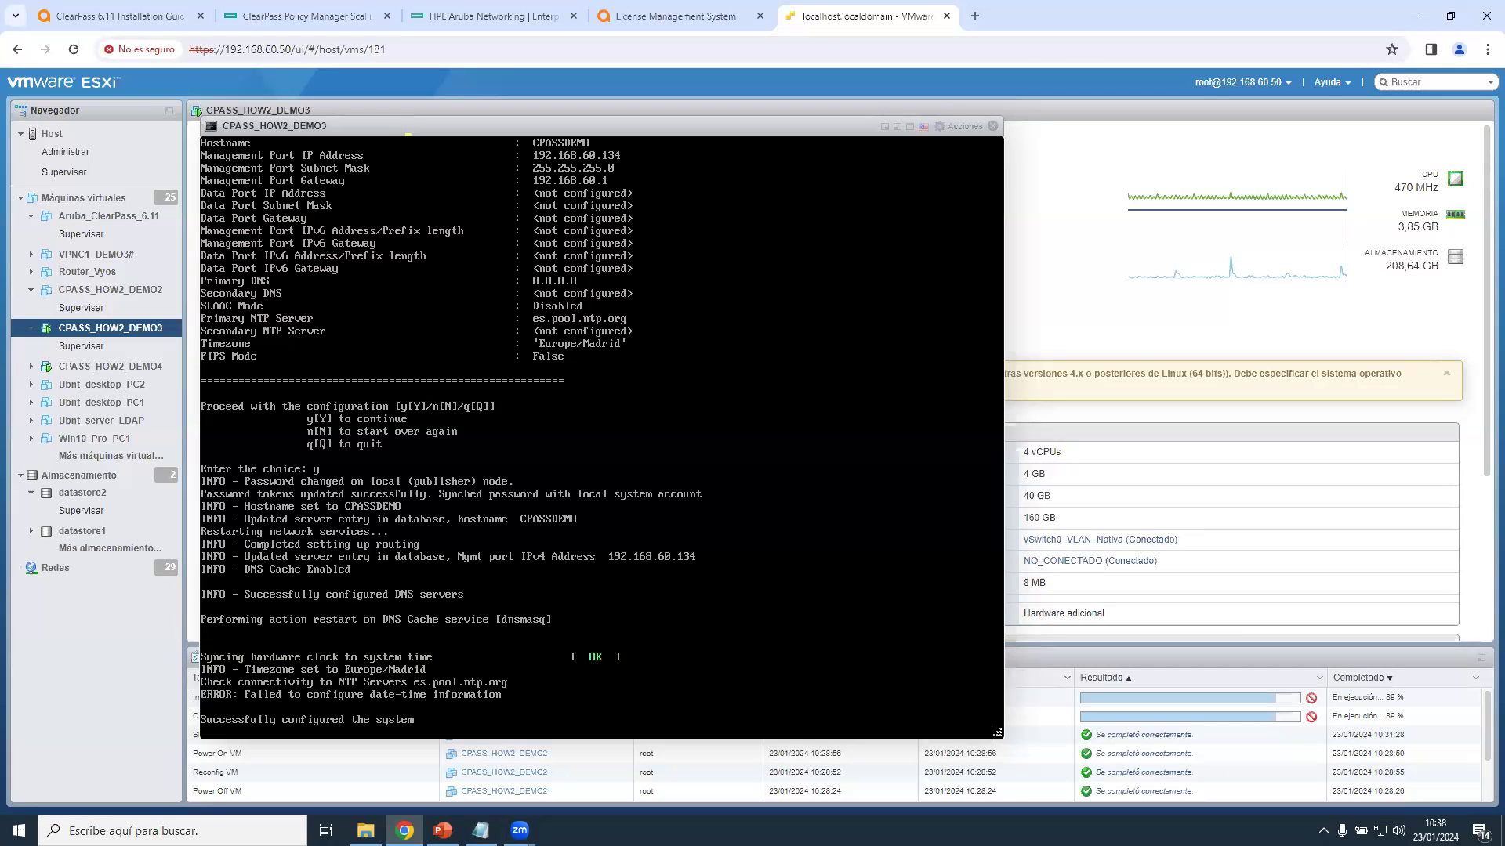
Hide the DEMO3 console and go to the CPASS_HOW2_DEMO4 virtual machine page.
{"action": "left_click", "coordinate": [897, 126]}
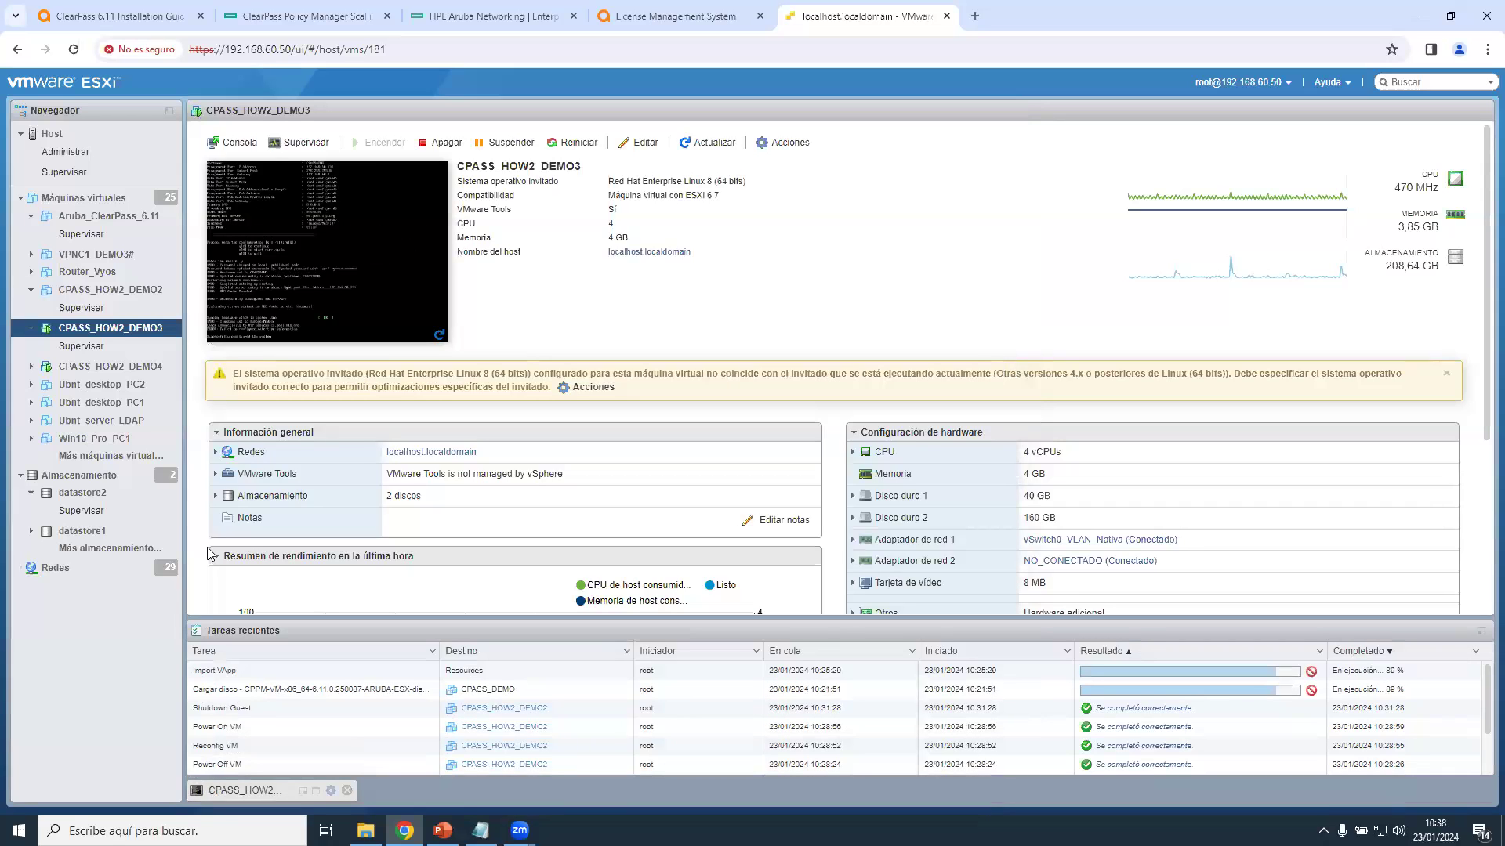
{"action": "left_click", "coordinate": [343, 300]}
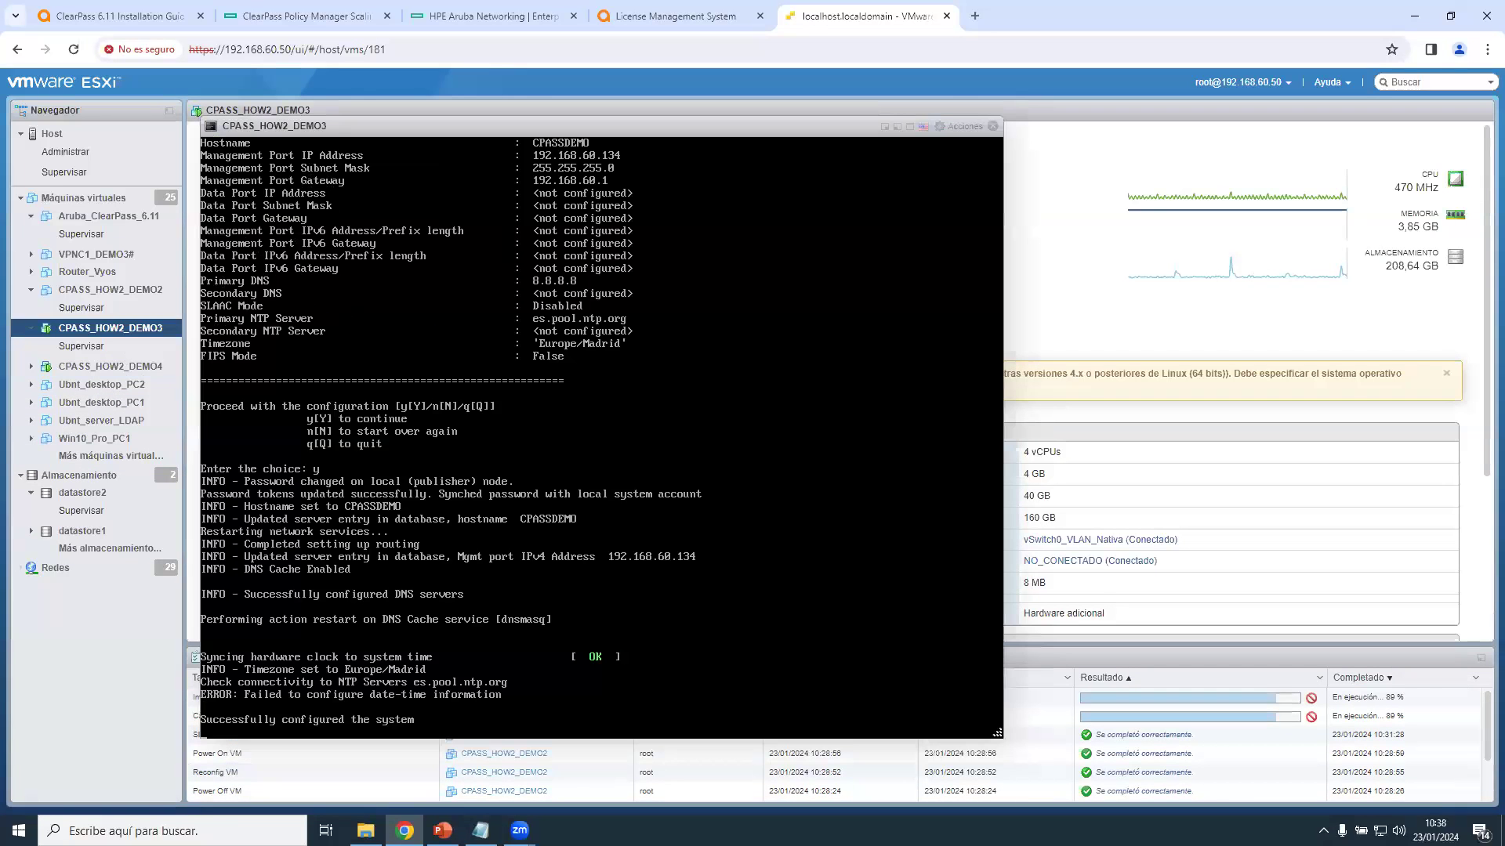
{"action": "left_click", "coordinate": [898, 128]}
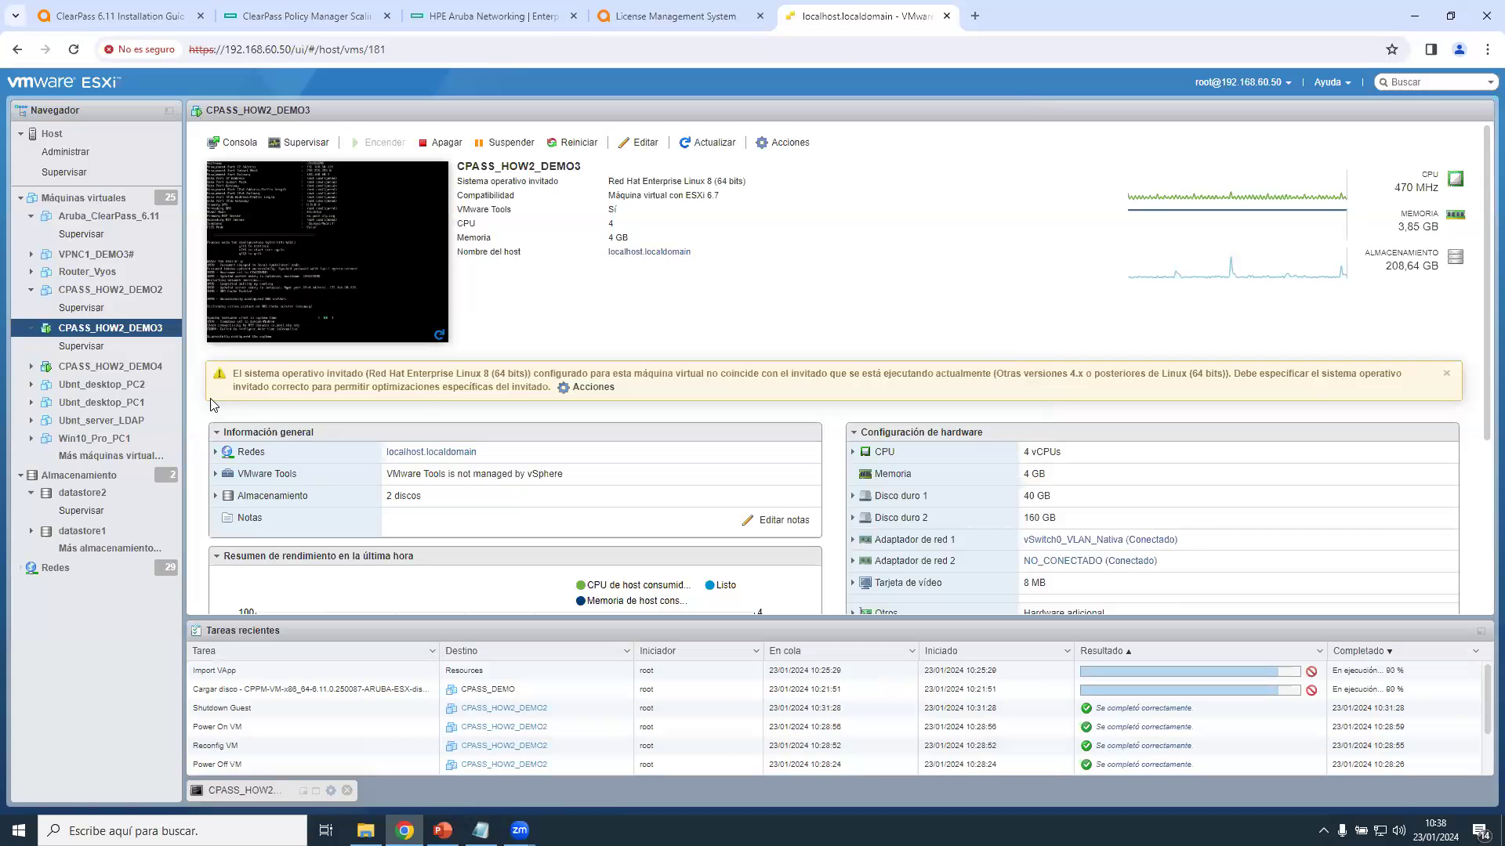
{"action": "left_click", "coordinate": [106, 366]}
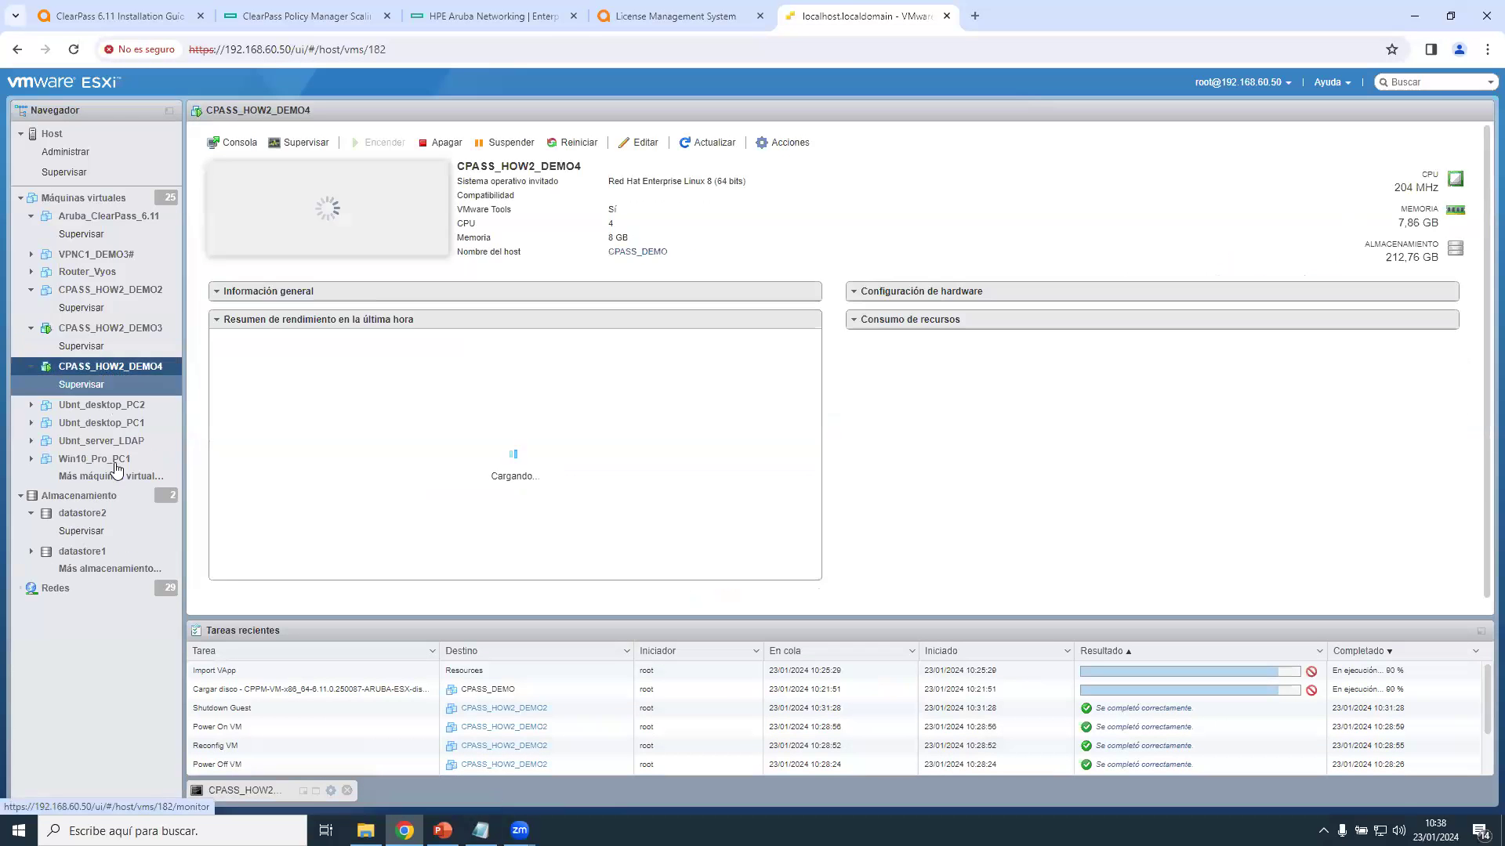
Open the CPASS_HOW2_DEMO4 console from its summary thumbnail, showing IP 192.168.60.133.
{"action": "left_click", "coordinate": [353, 235]}
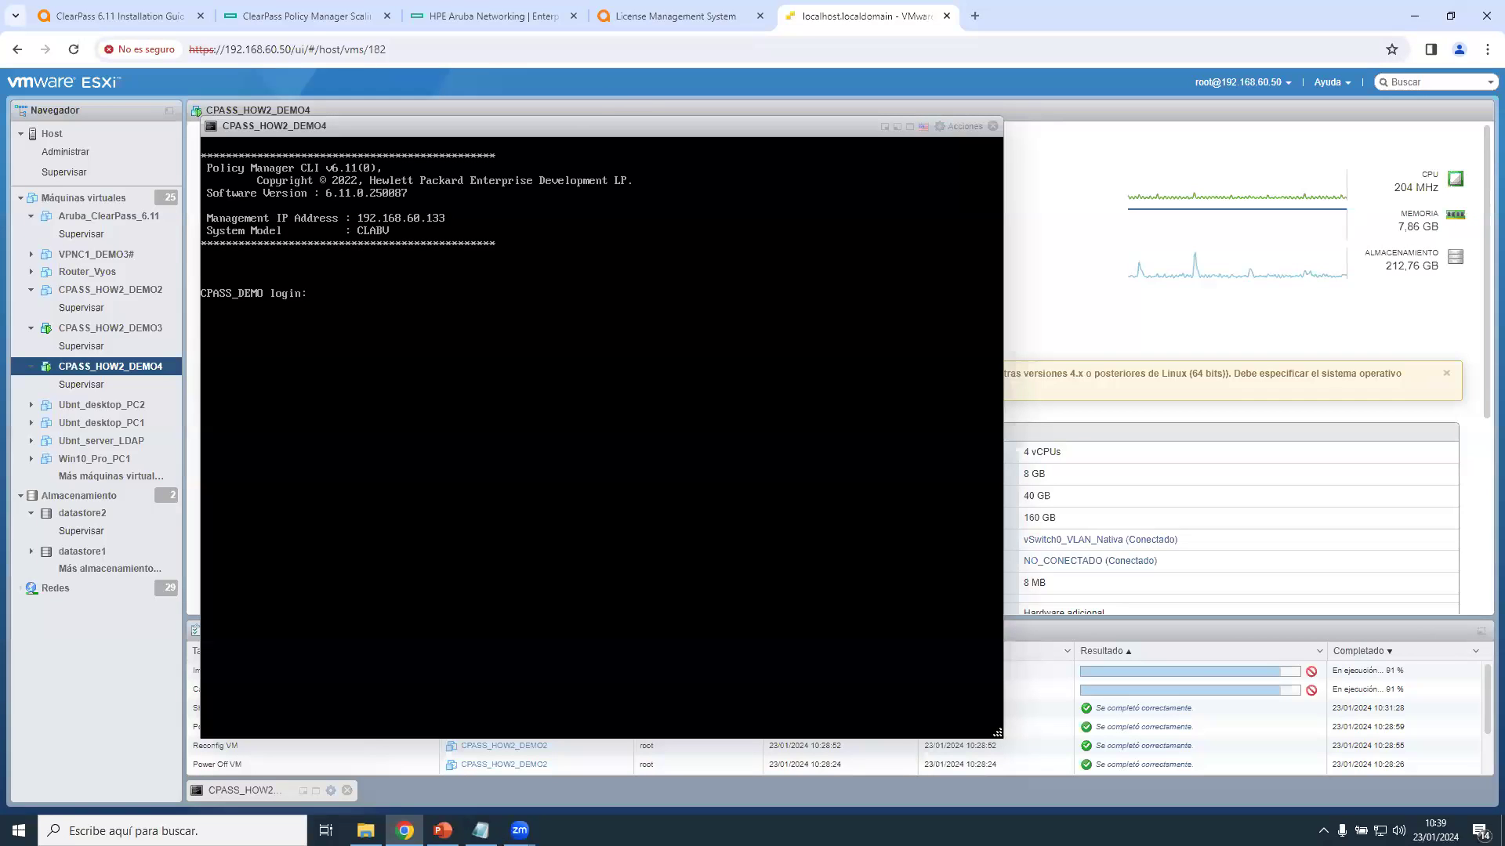
Load 192.168.60.133 in a new Chrome tab, enter ClearPass Policy Manager, and bring up the license file.
{"action": "left_click", "coordinate": [972, 18]}
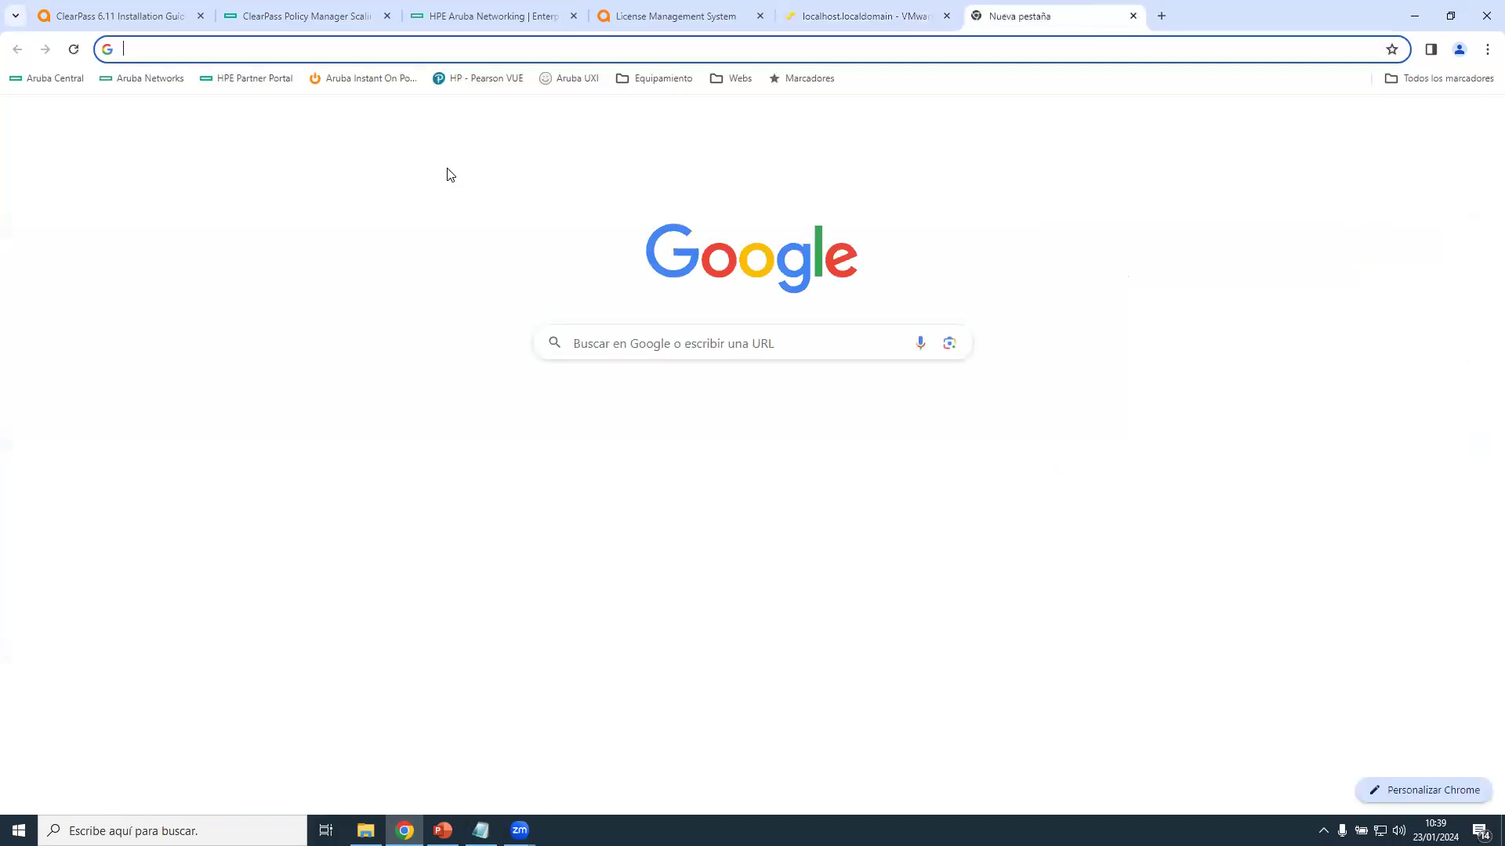
{"action": "type", "text": "1"}
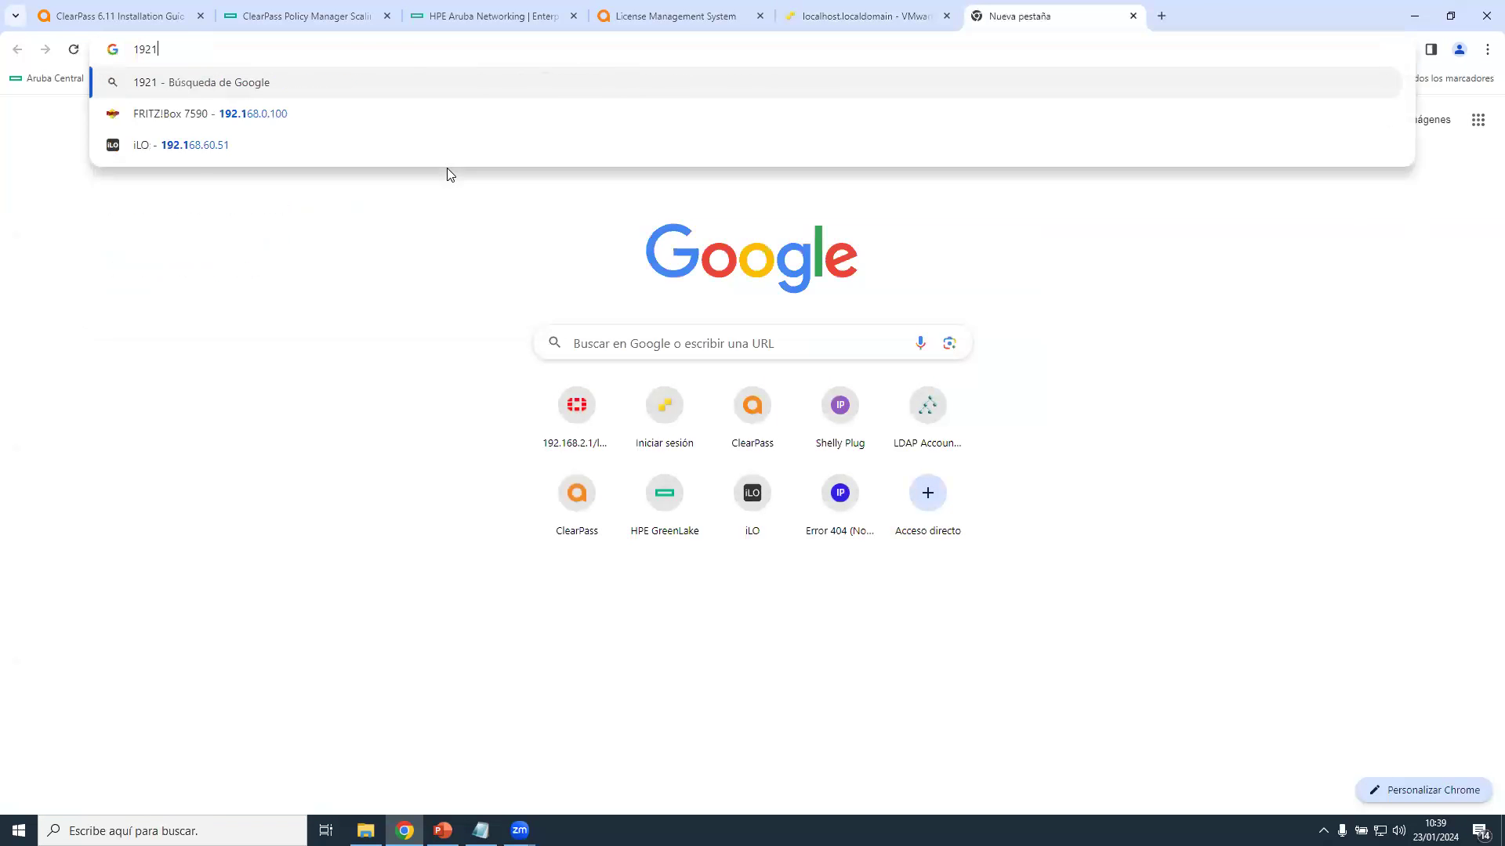
{"action": "type", "text": "92.168.60.133"}
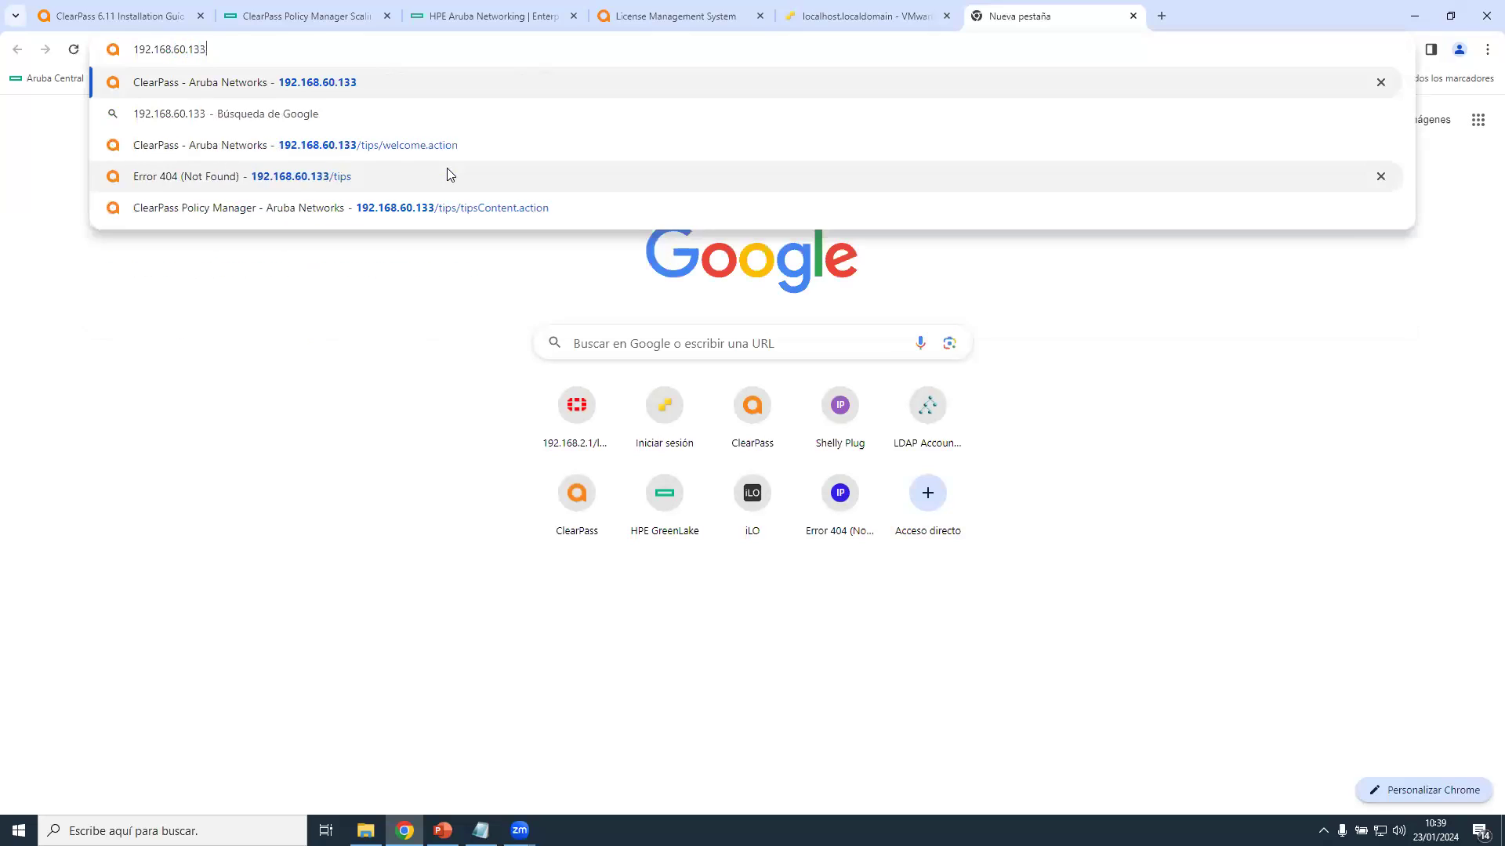
{"action": "key", "text": "Return"}
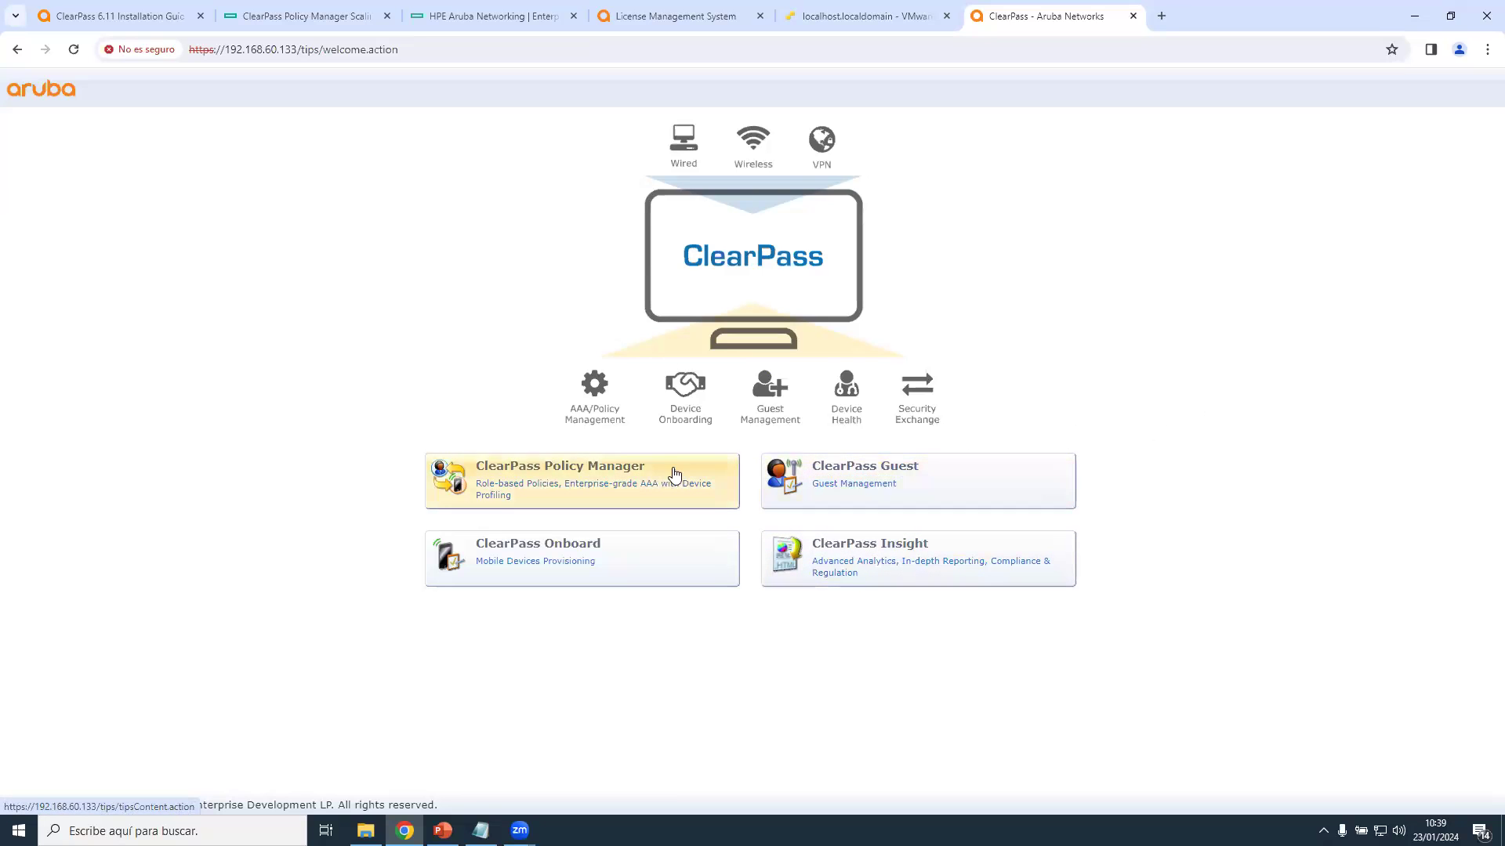
{"action": "left_click", "coordinate": [596, 481]}
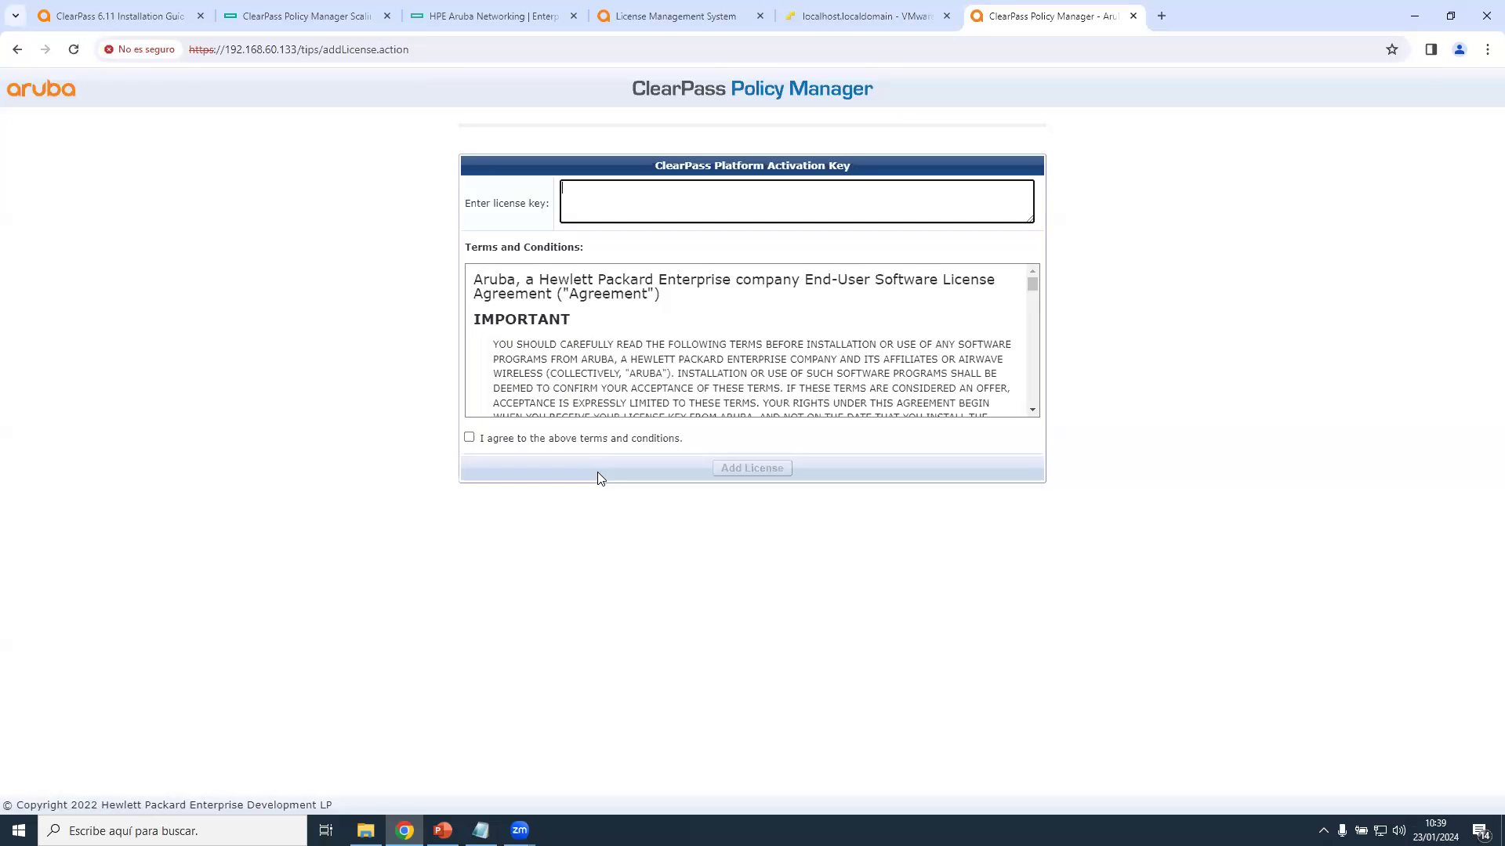
{"action": "left_click", "coordinate": [481, 830]}
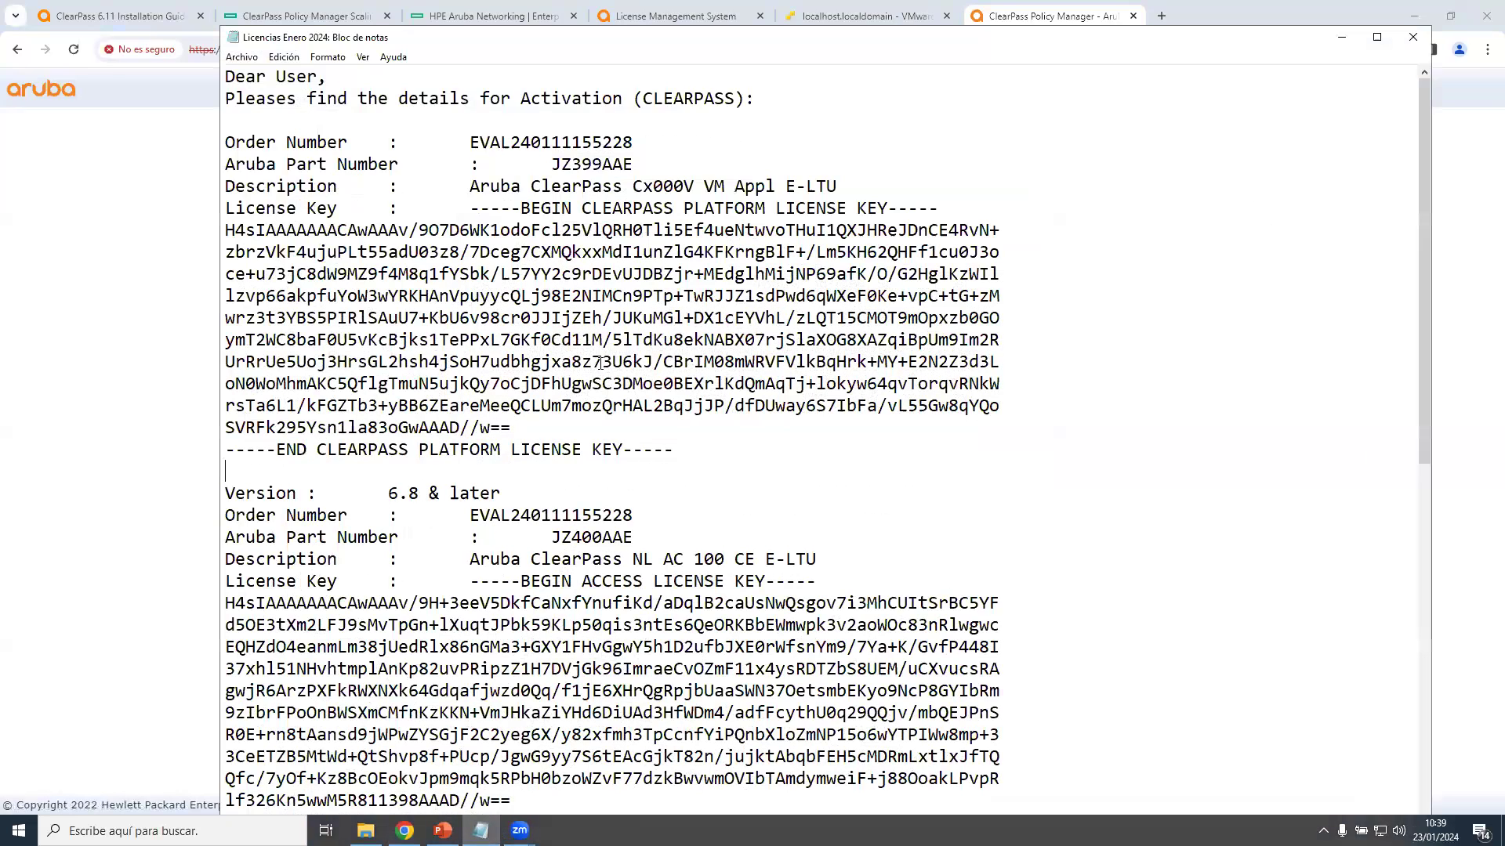
Select and copy the full CLEARPASS PLATFORM LICENSE KEY block, then return to Chrome.
{"action": "scroll", "coordinate": [601, 345], "scroll_direction": "down", "scroll_amount": 3}
{"action": "scroll", "coordinate": [601, 345], "scroll_direction": "up", "scroll_amount": 3}
{"action": "left_click", "coordinate": [405, 831]}
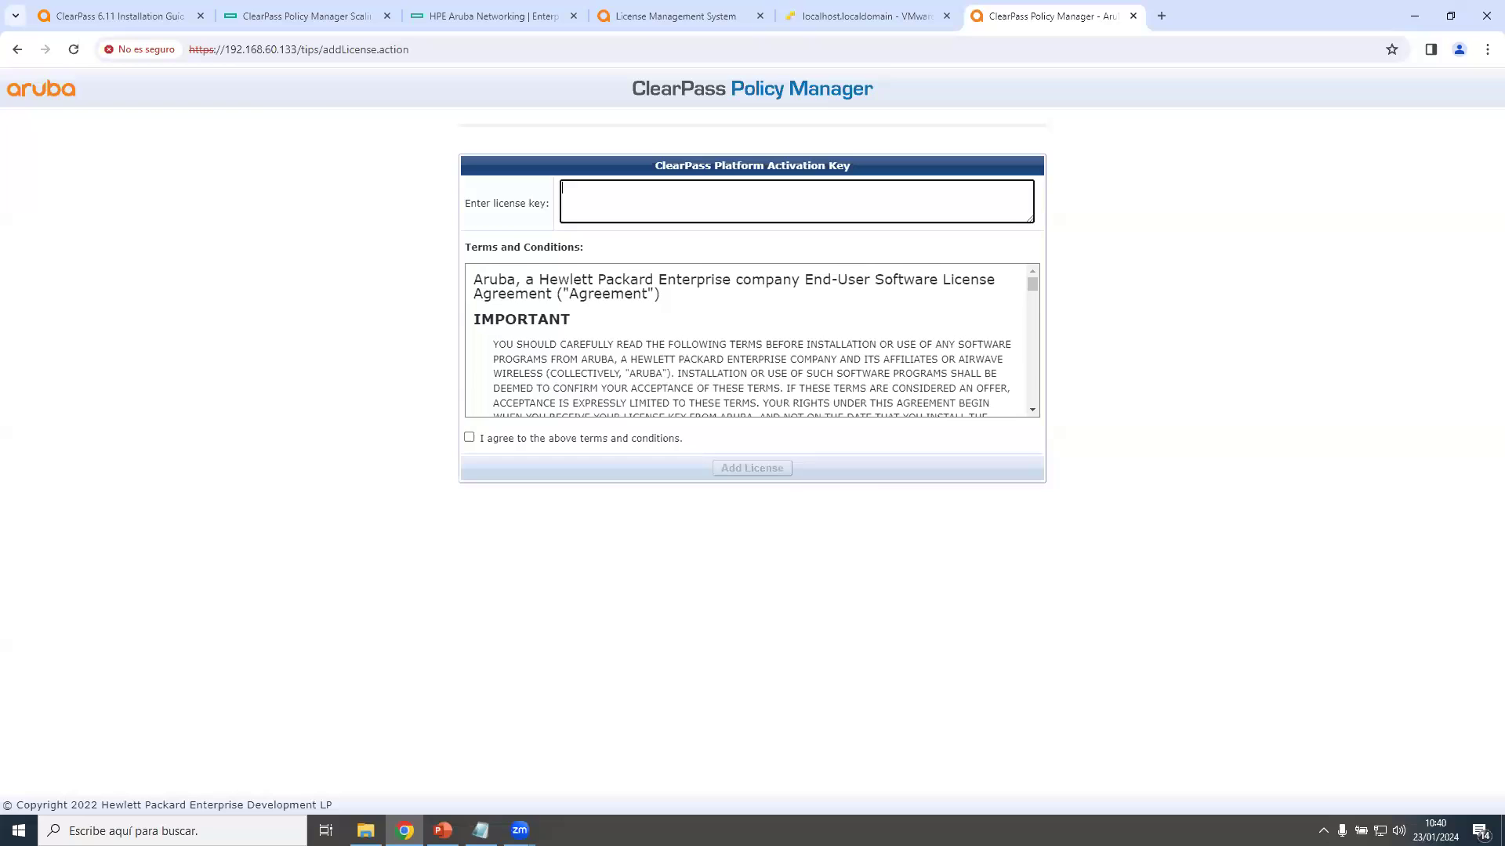
{"action": "key", "text": "alt+Tab"}
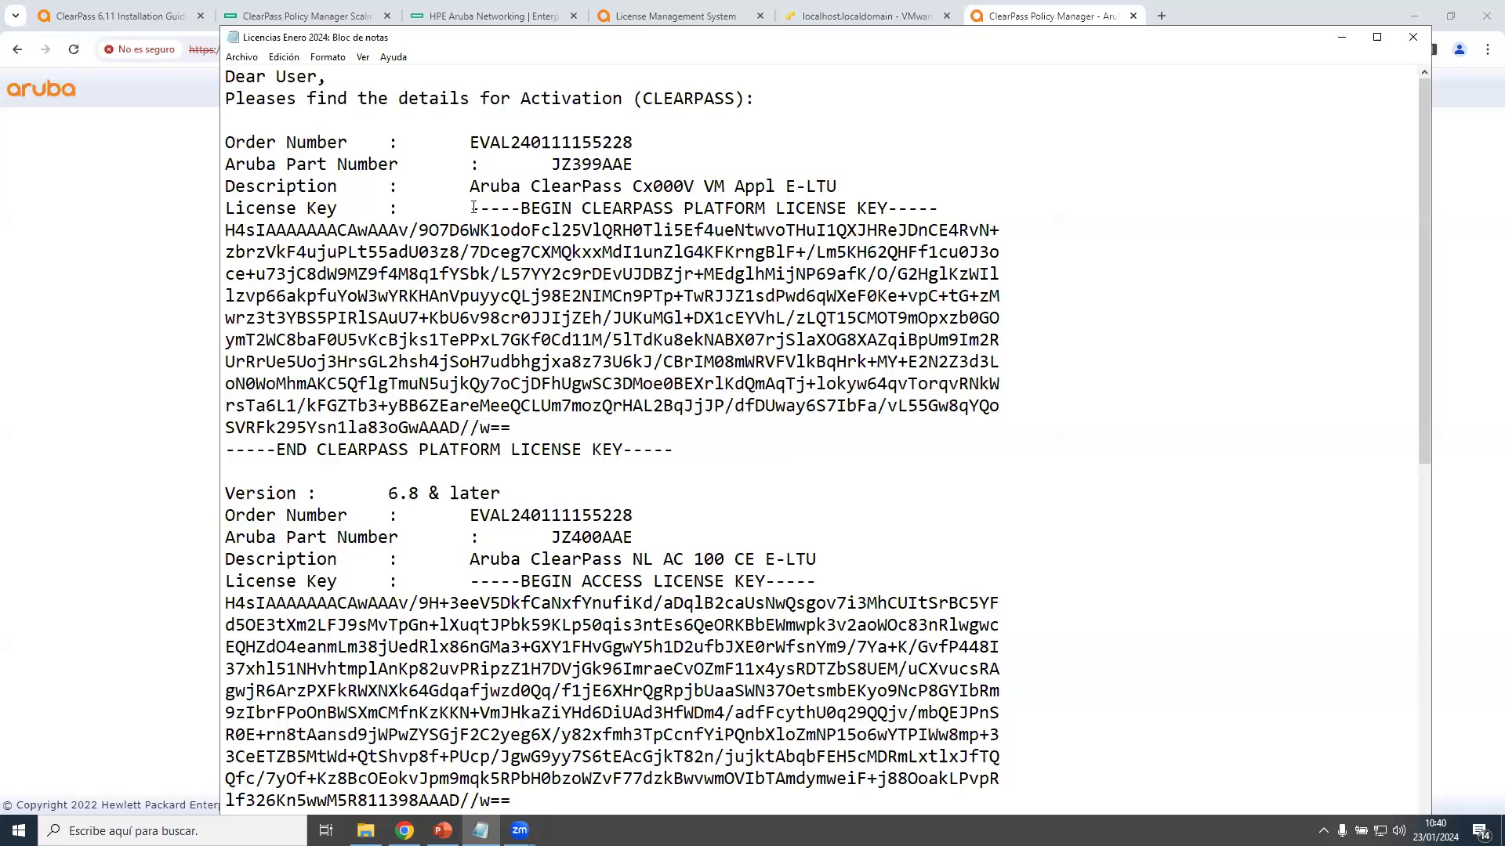
{"action": "left_click_drag", "start_coordinate": [470, 209], "coordinate": [511, 210]}
{"action": "left_click", "coordinate": [490, 230]}
{"action": "left_click_drag", "start_coordinate": [473, 207], "coordinate": [664, 443]}
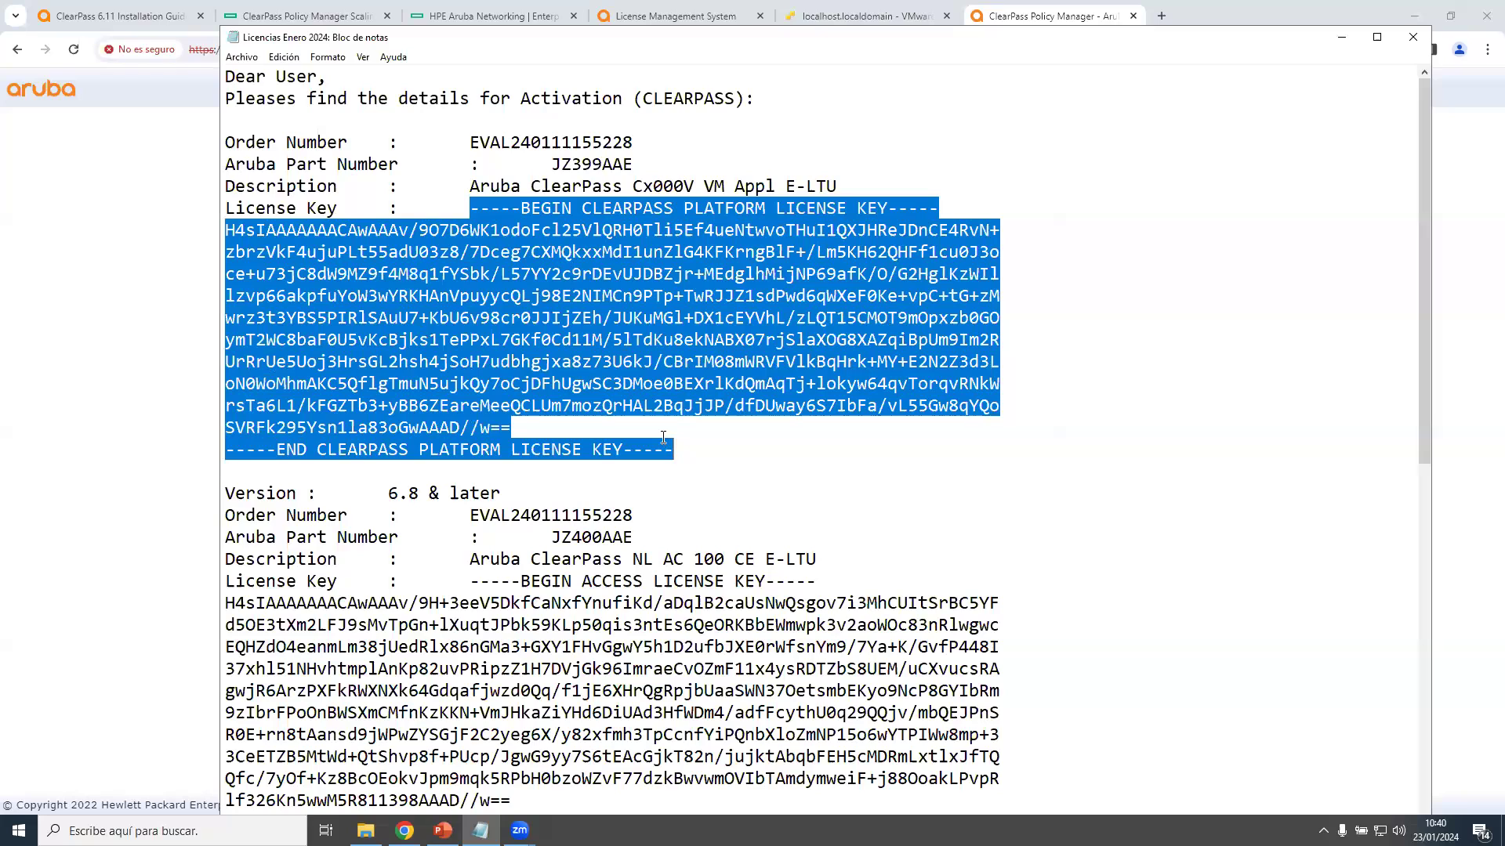
{"action": "left_click", "coordinate": [405, 831]}
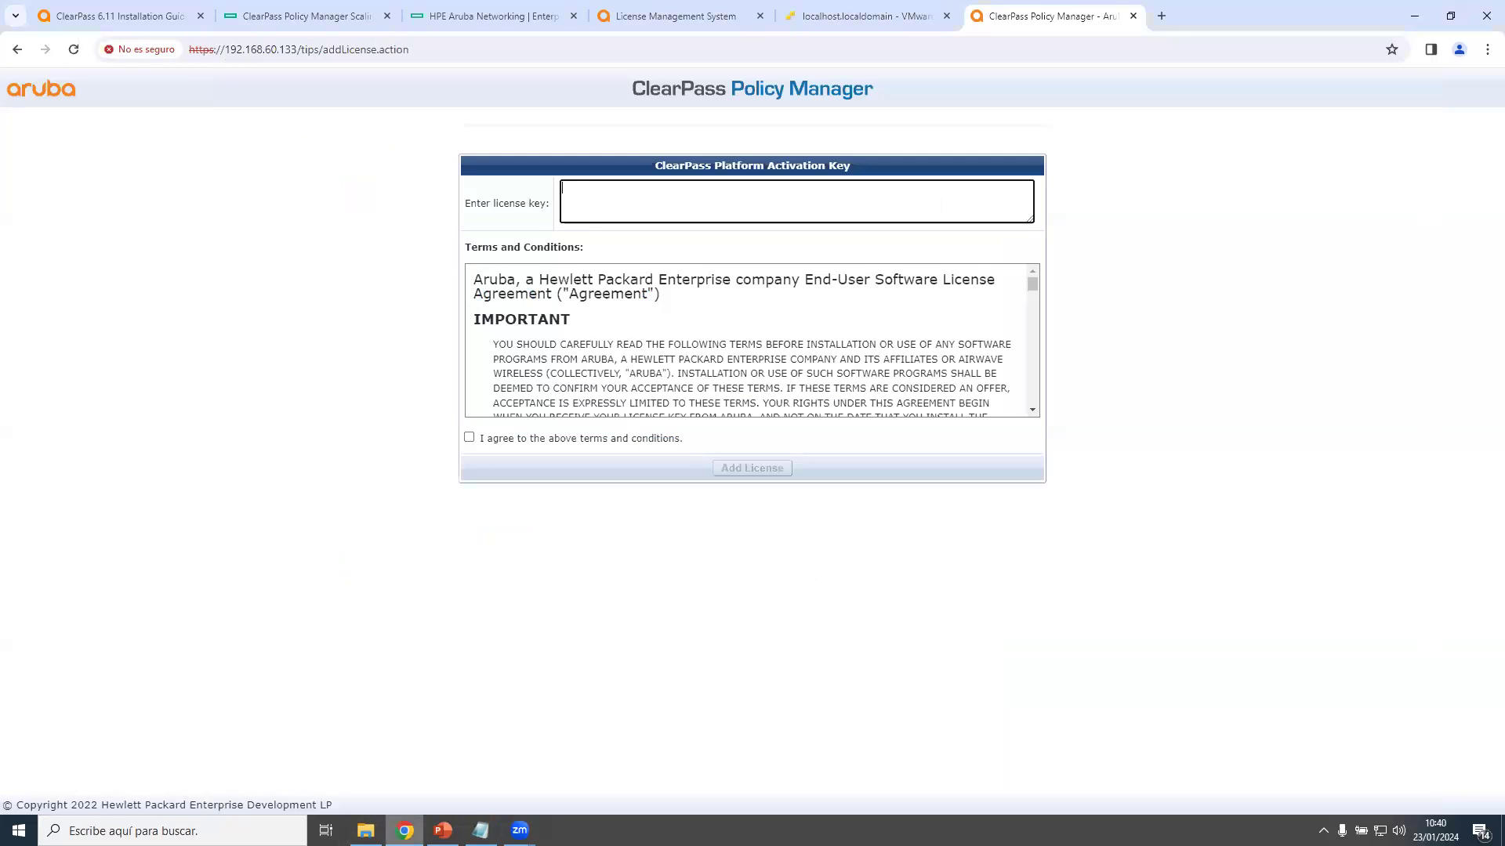
Paste the platform license key, accept the terms and conditions, and add the license.
{"action": "key", "text": "ctrl+v"}
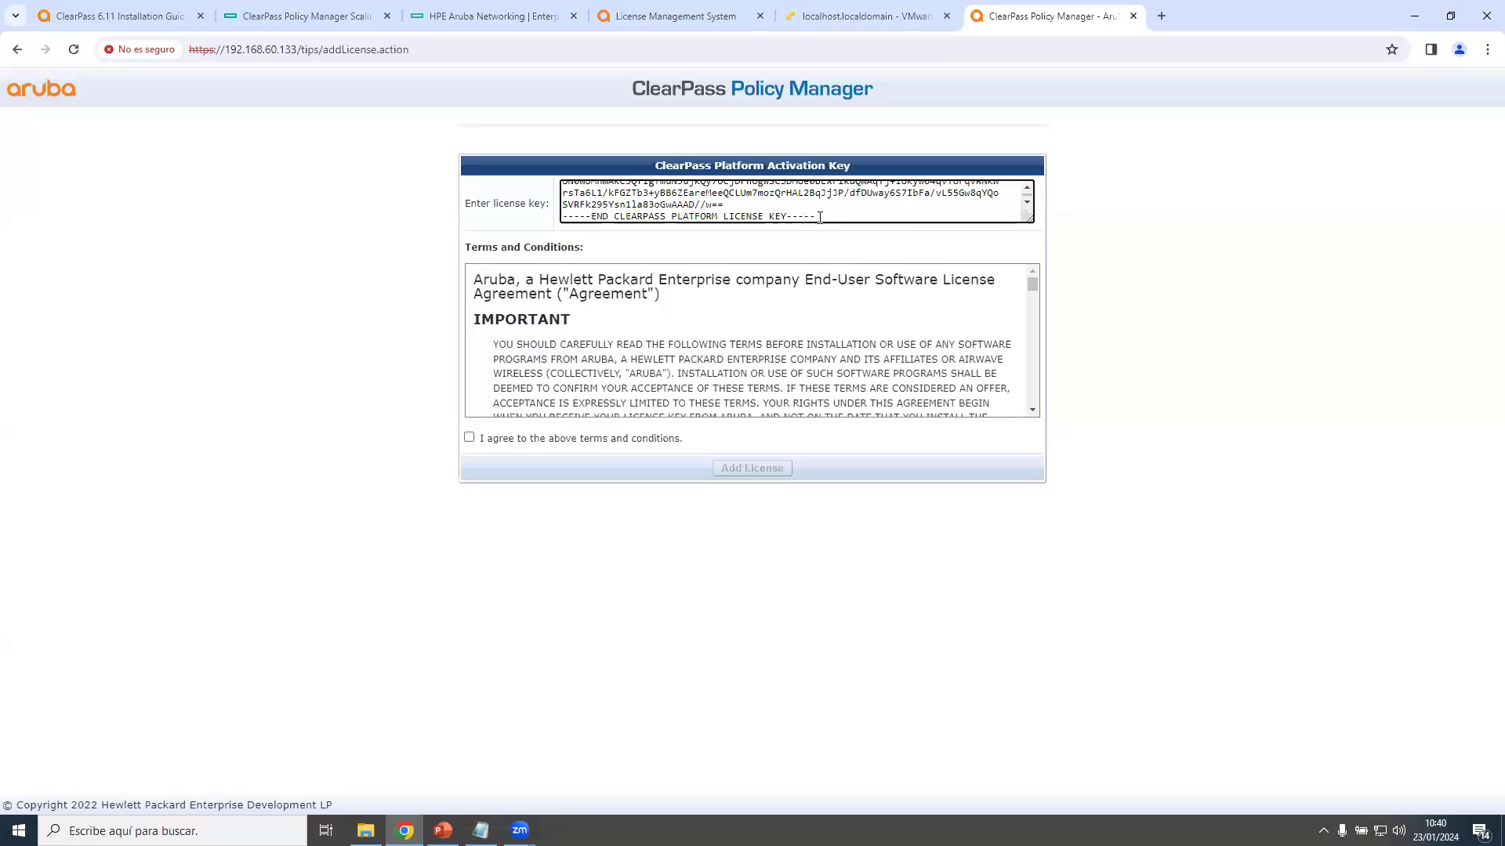
{"action": "left_click", "coordinate": [478, 444]}
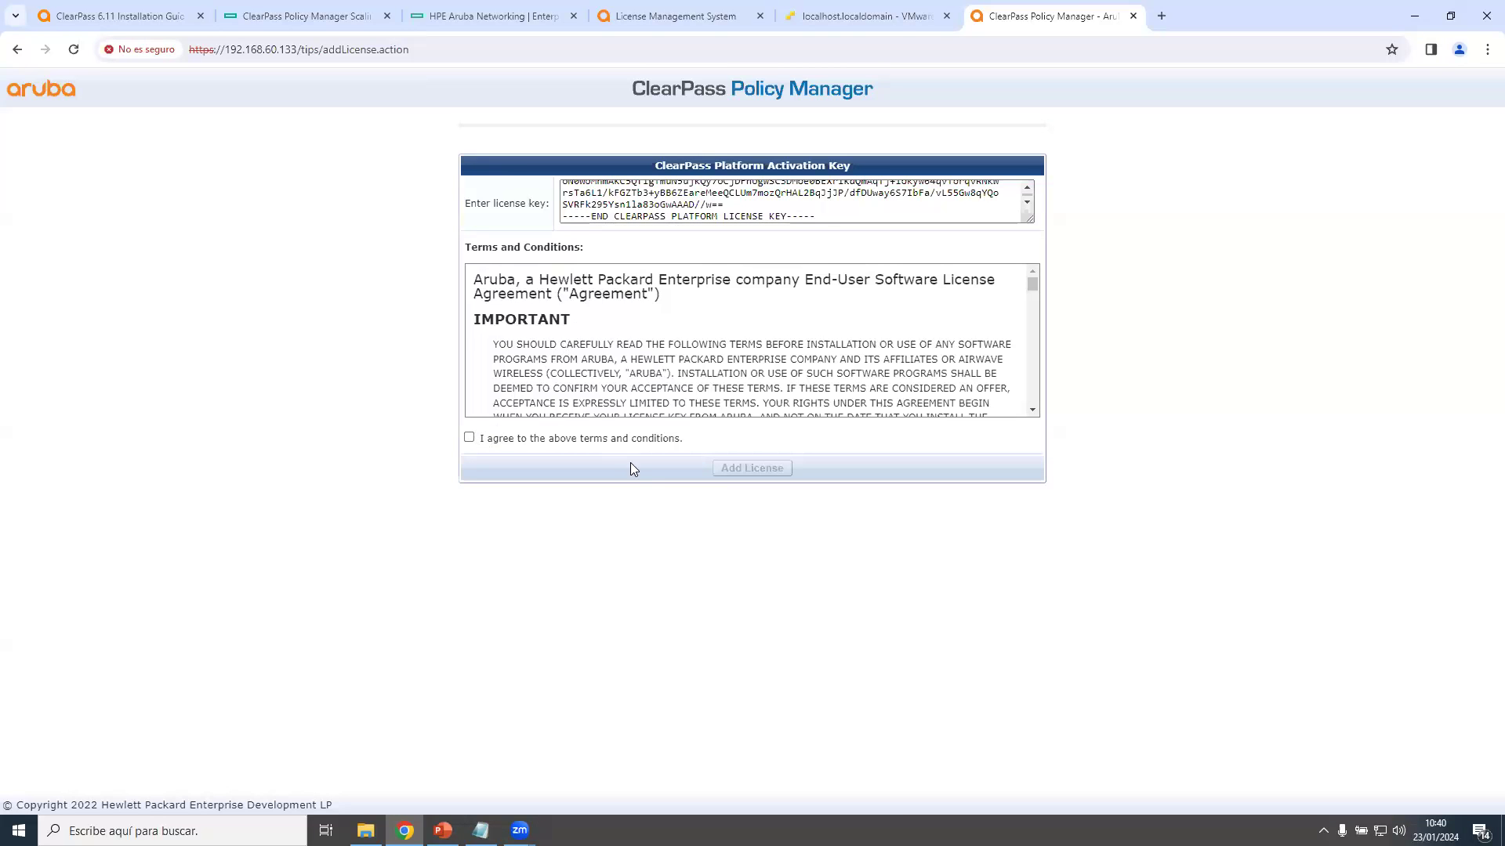
{"action": "left_click", "coordinate": [469, 438]}
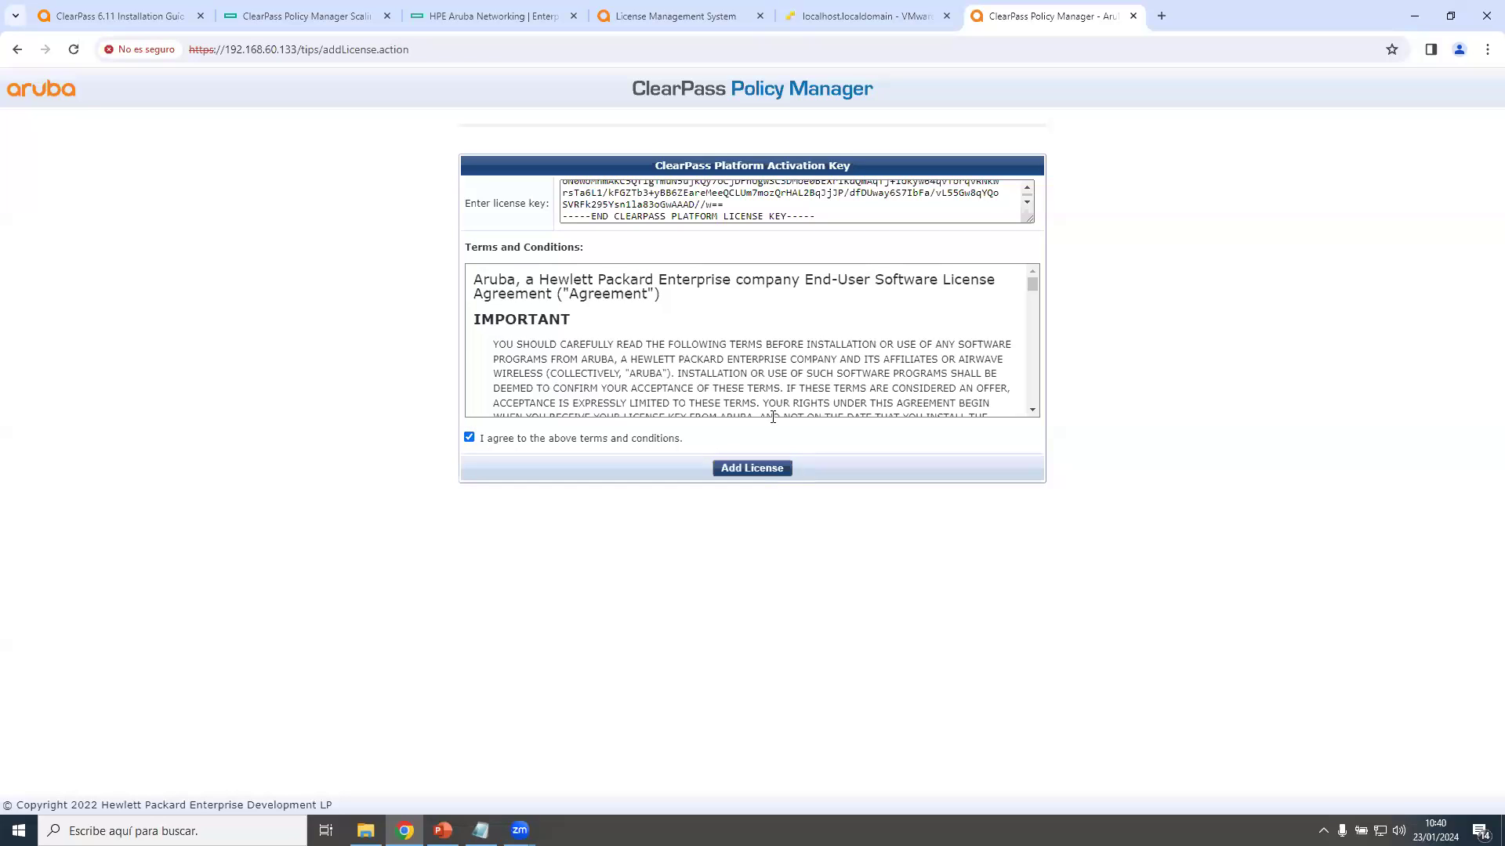
{"action": "left_click", "coordinate": [766, 470]}
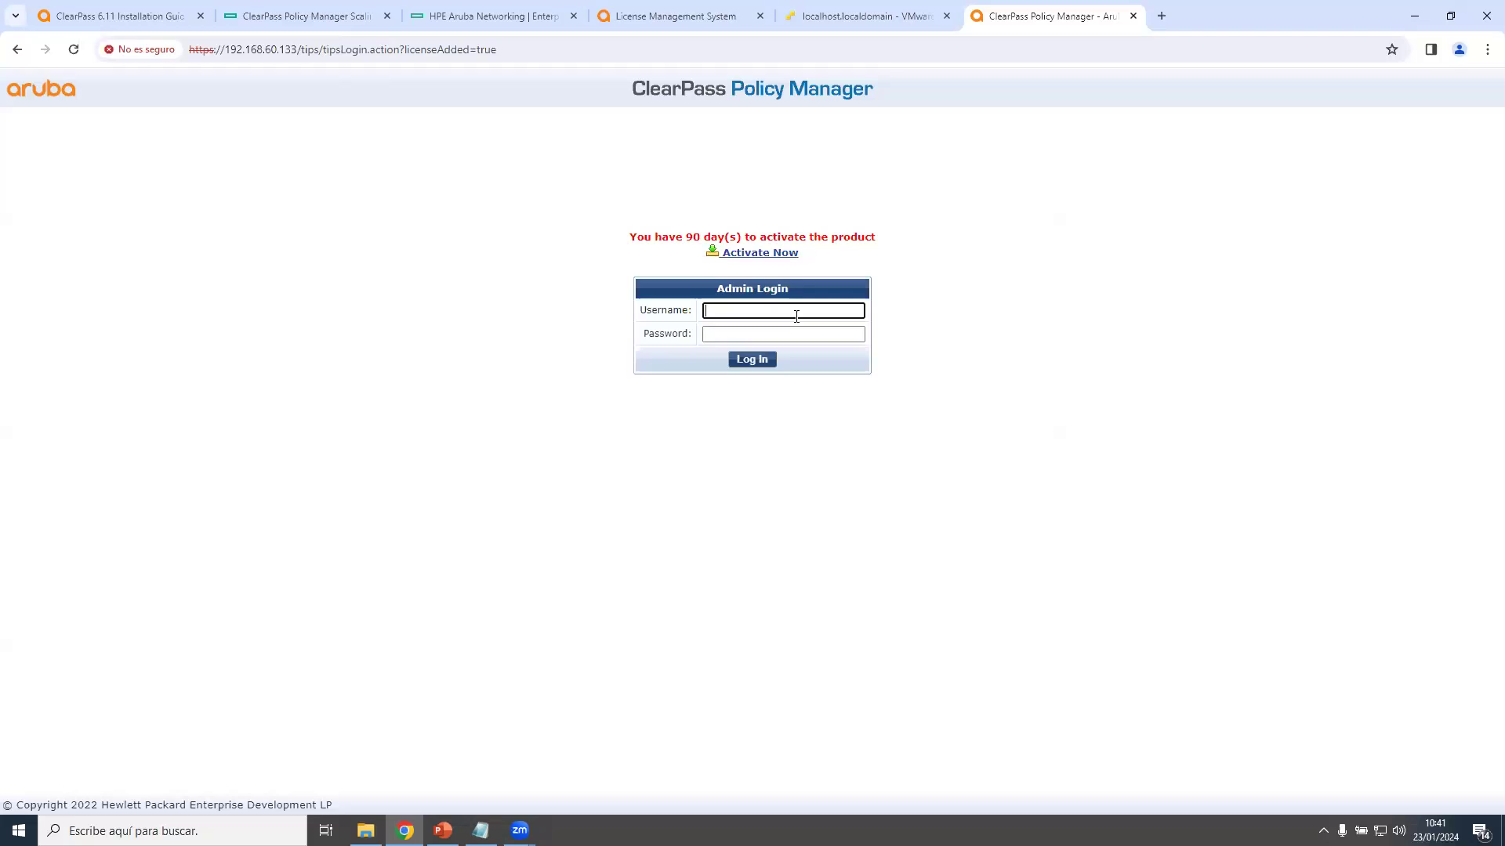
Log in to ClearPass Policy Manager as user admin with the administrator password.
{"action": "type", "text": "admin"}
{"action": "left_click", "coordinate": [754, 335]}
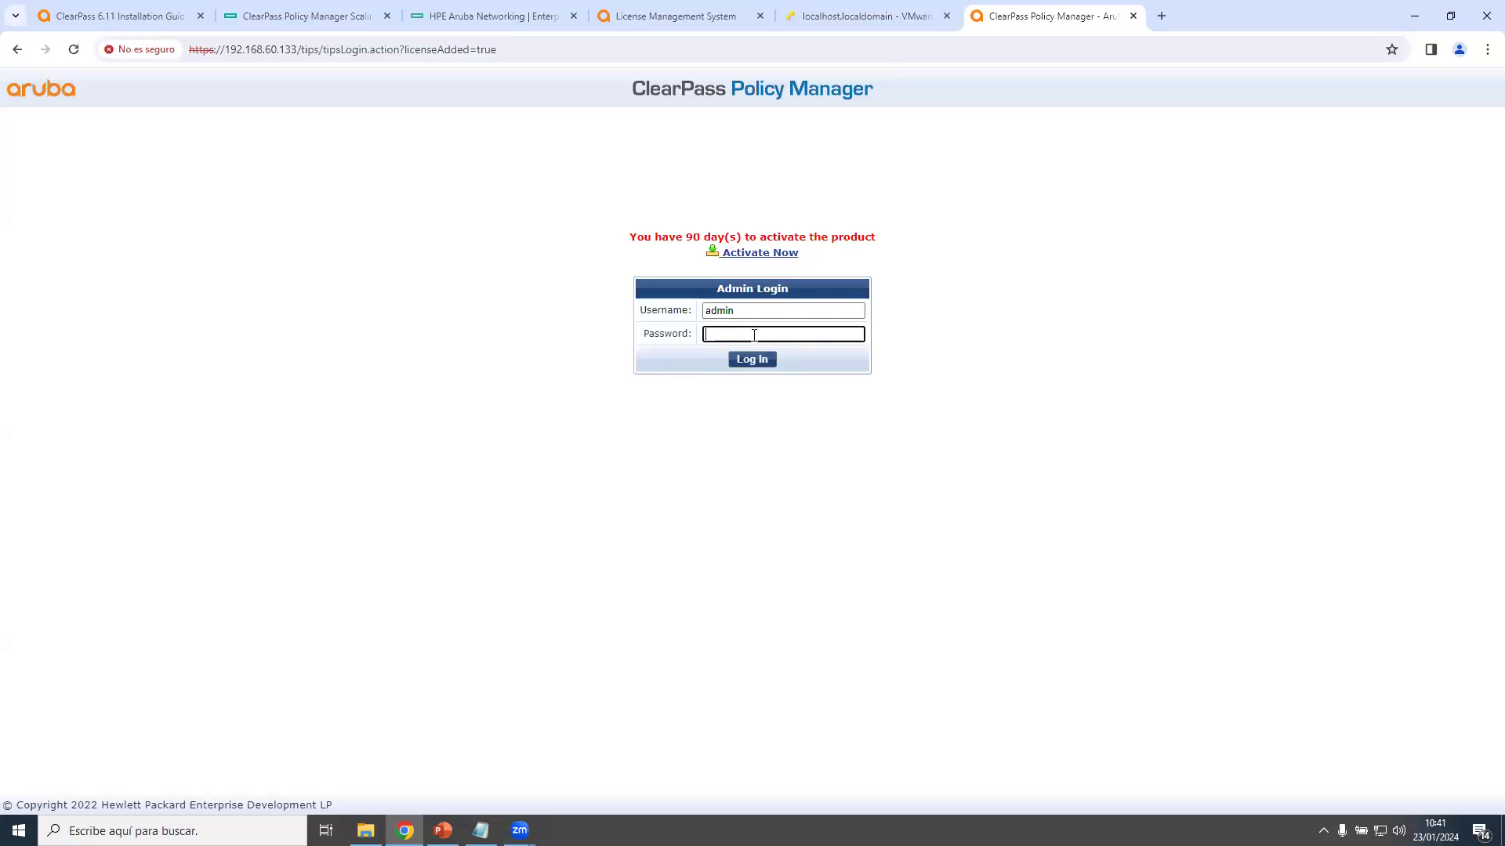
{"action": "type", "text": "*********"}
{"action": "left_click", "coordinate": [753, 358]}
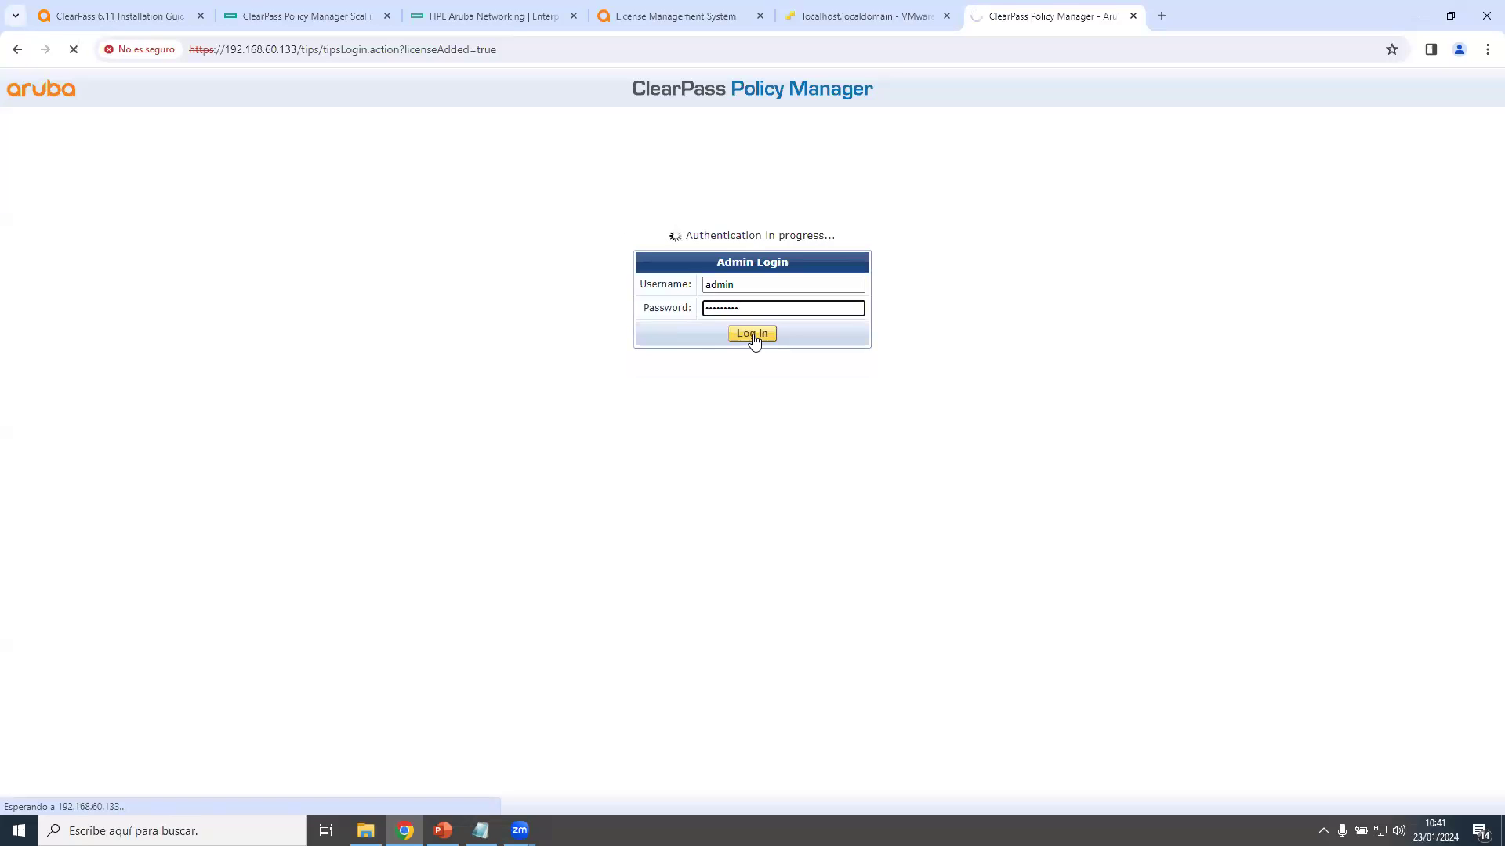
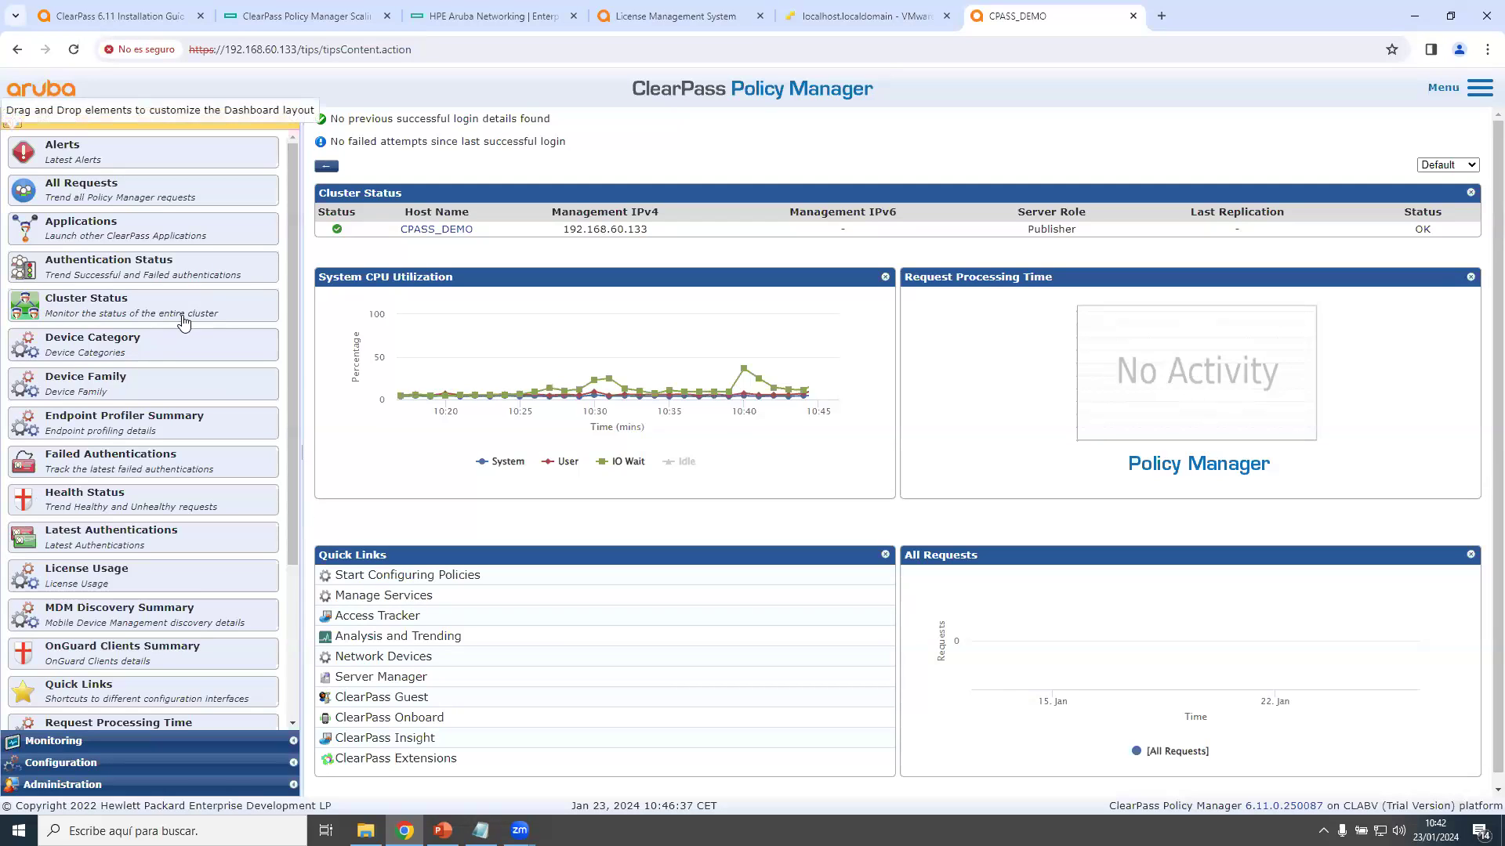
Open Administration > Server Manager > Licensing, check the Servers tab, and return to License Summary.
{"action": "scroll", "coordinate": [182, 321], "scroll_direction": "down", "scroll_amount": 2}
{"action": "left_click", "coordinate": [74, 786]}
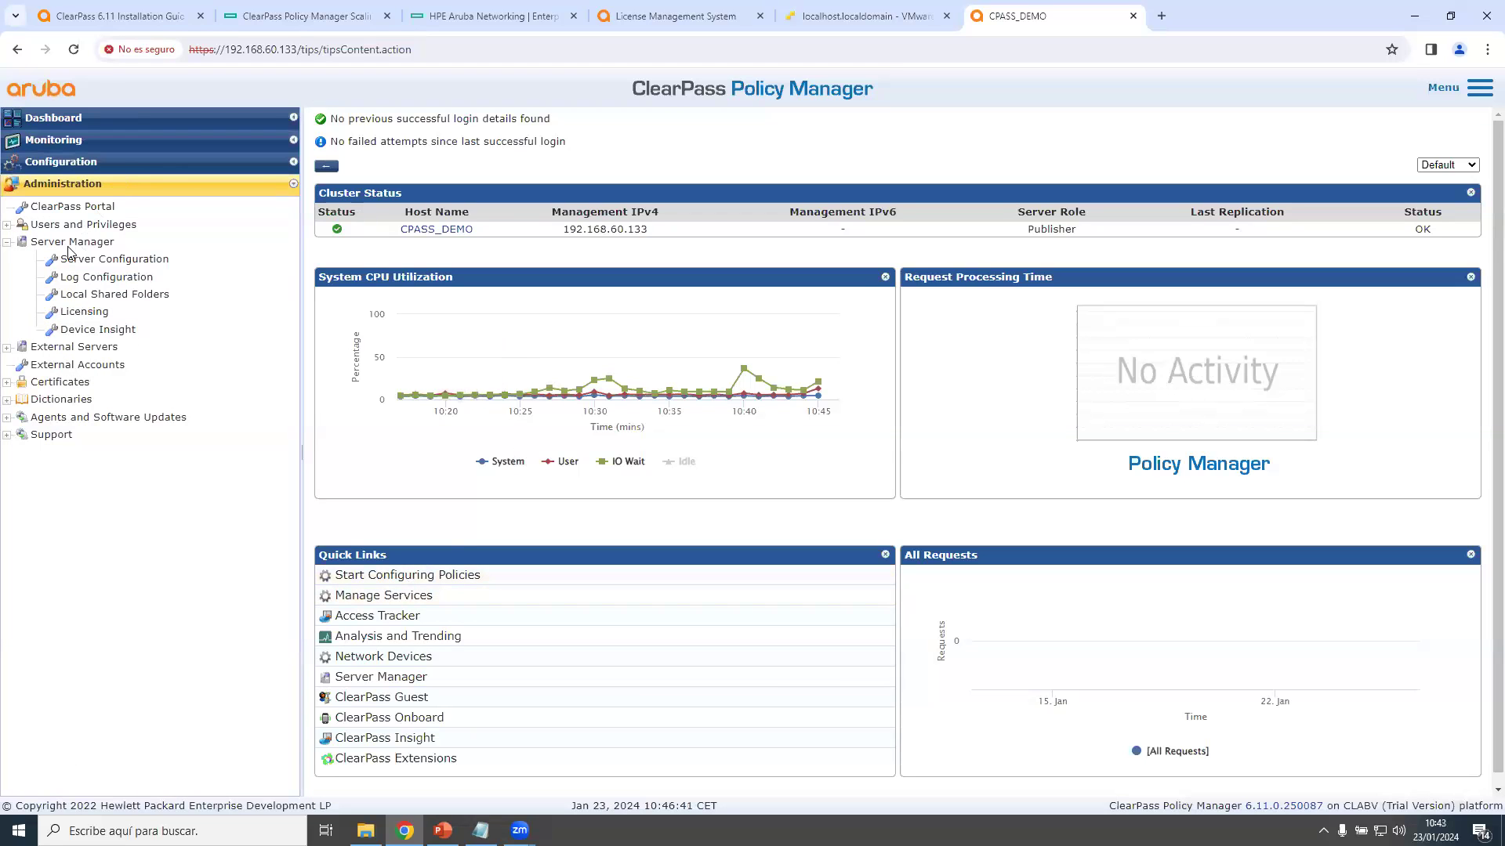
{"action": "left_click", "coordinate": [9, 243]}
{"action": "left_click", "coordinate": [9, 242]}
{"action": "left_click", "coordinate": [87, 311]}
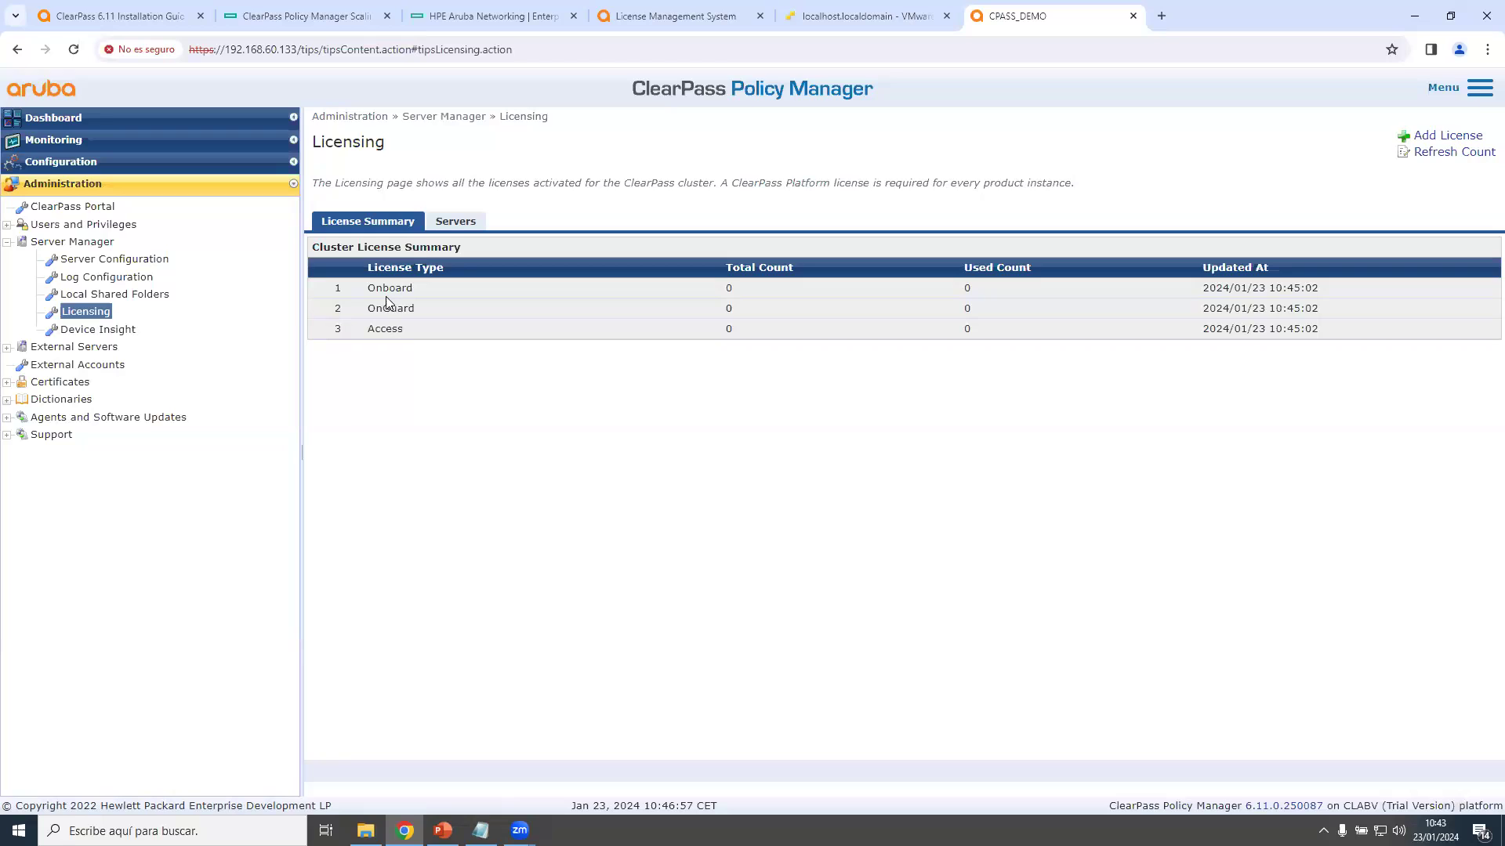
{"action": "left_click", "coordinate": [456, 222]}
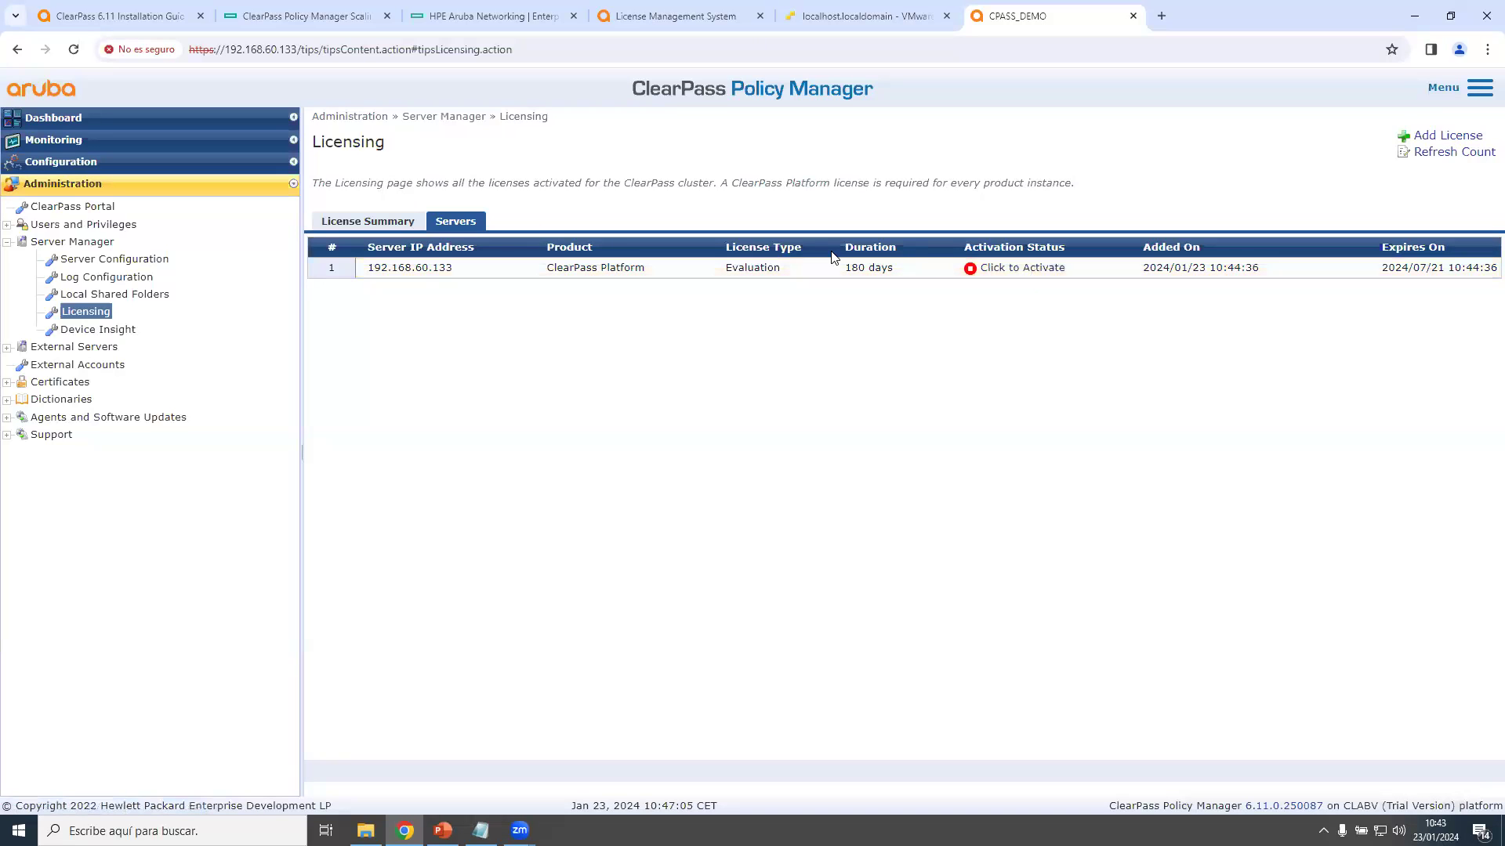
{"action": "left_click", "coordinate": [381, 223]}
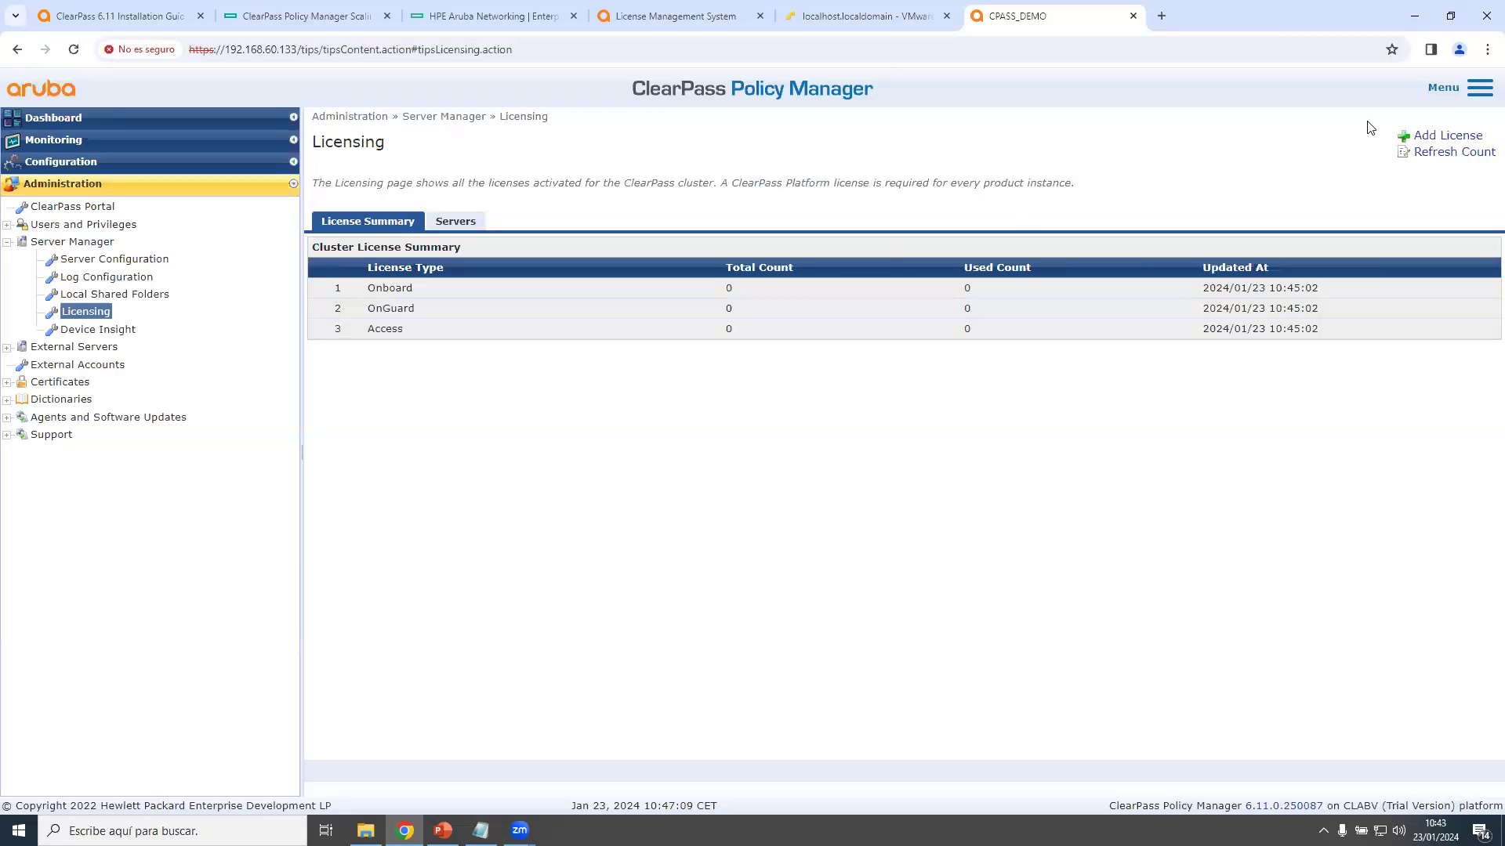
Paste the Access key from the license file into Add License, accept the terms, and submit it.
{"action": "left_click", "coordinate": [1446, 137]}
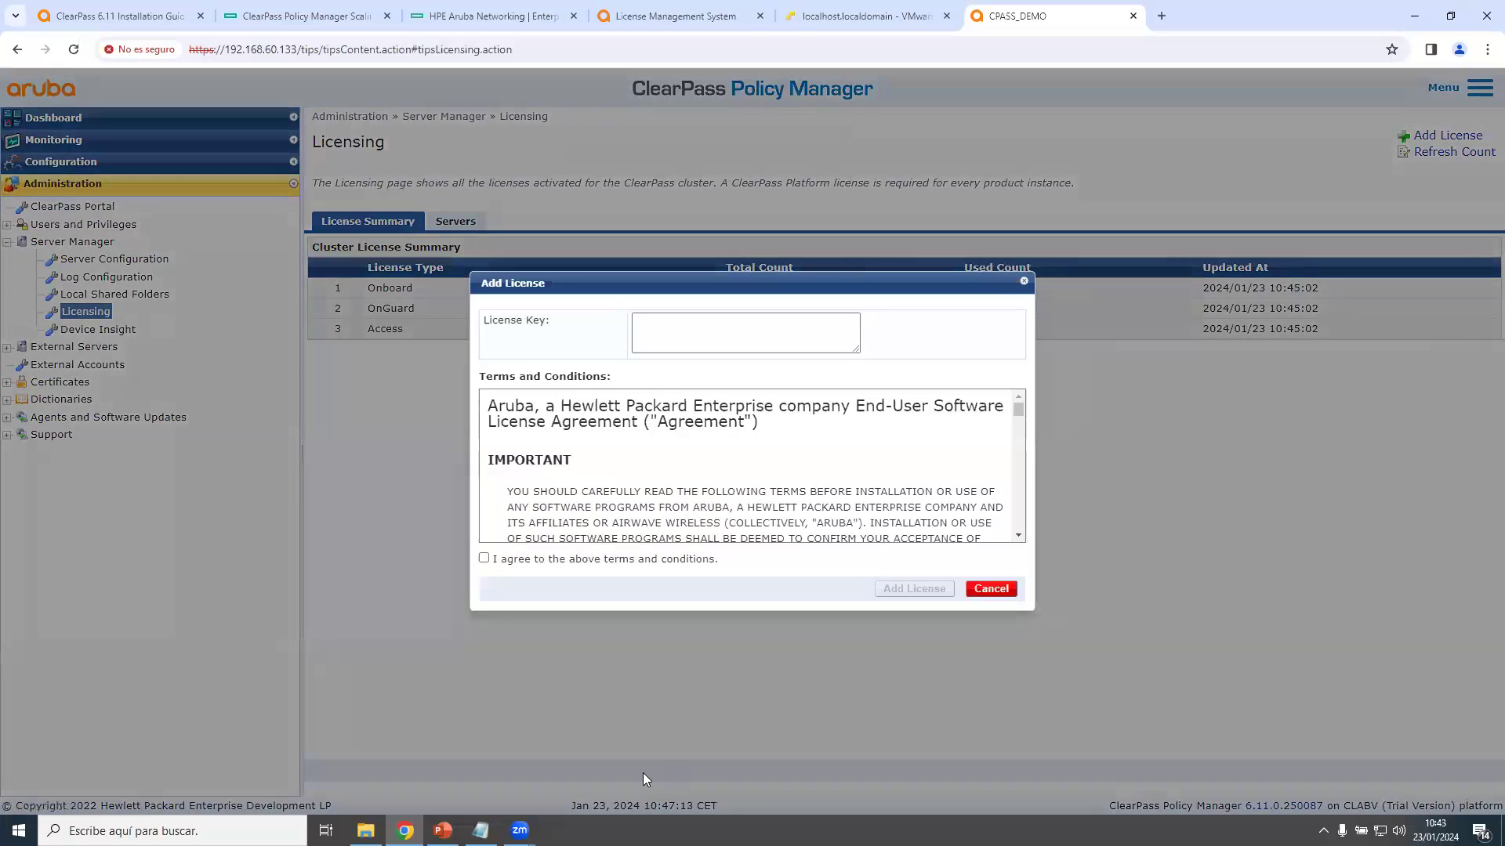
{"action": "left_click", "coordinate": [481, 831]}
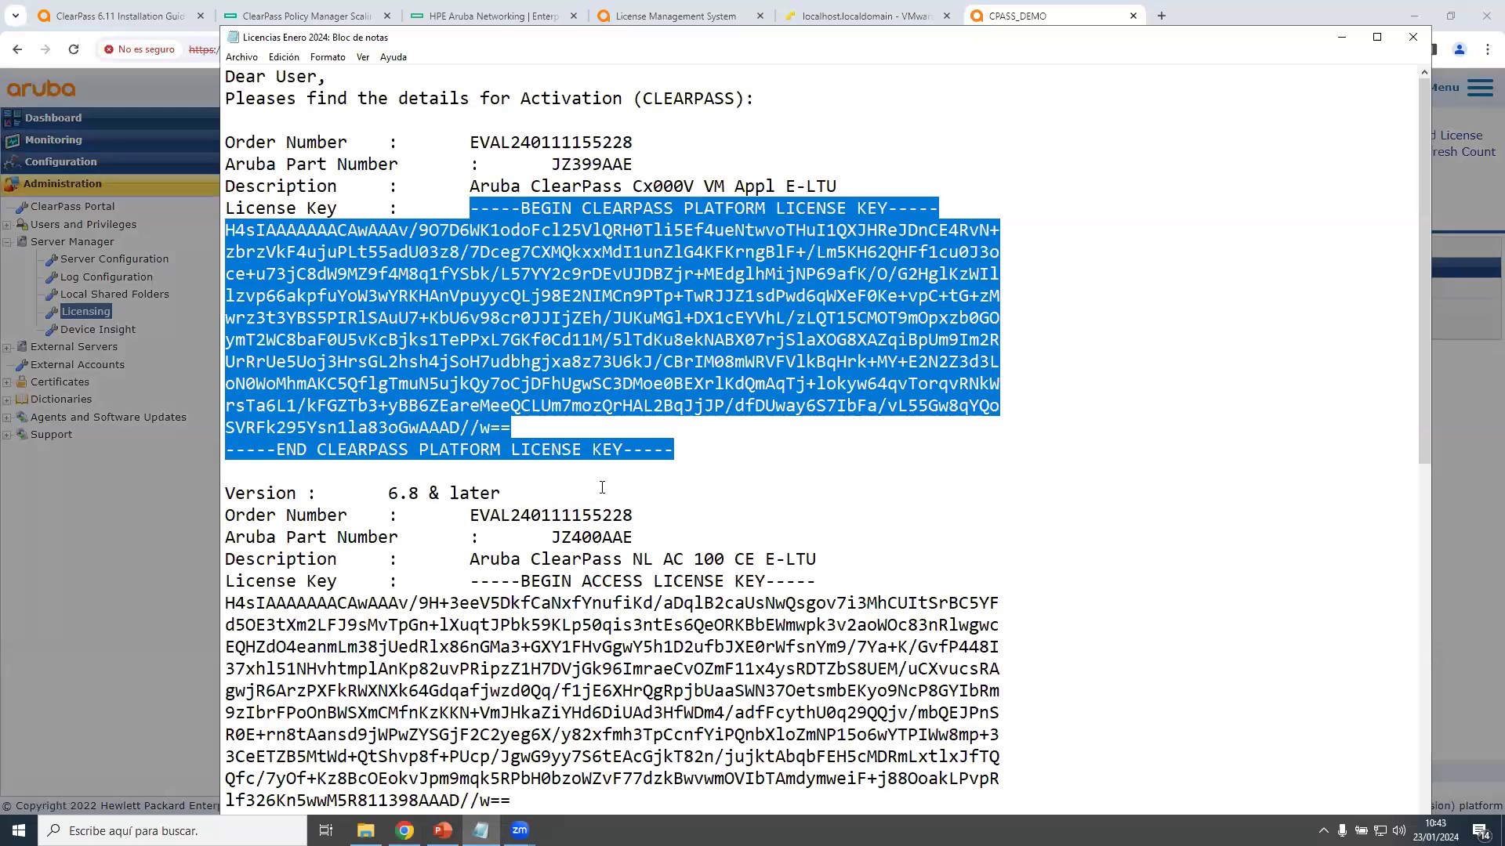
{"action": "scroll", "coordinate": [589, 474], "scroll_direction": "down", "scroll_amount": 3}
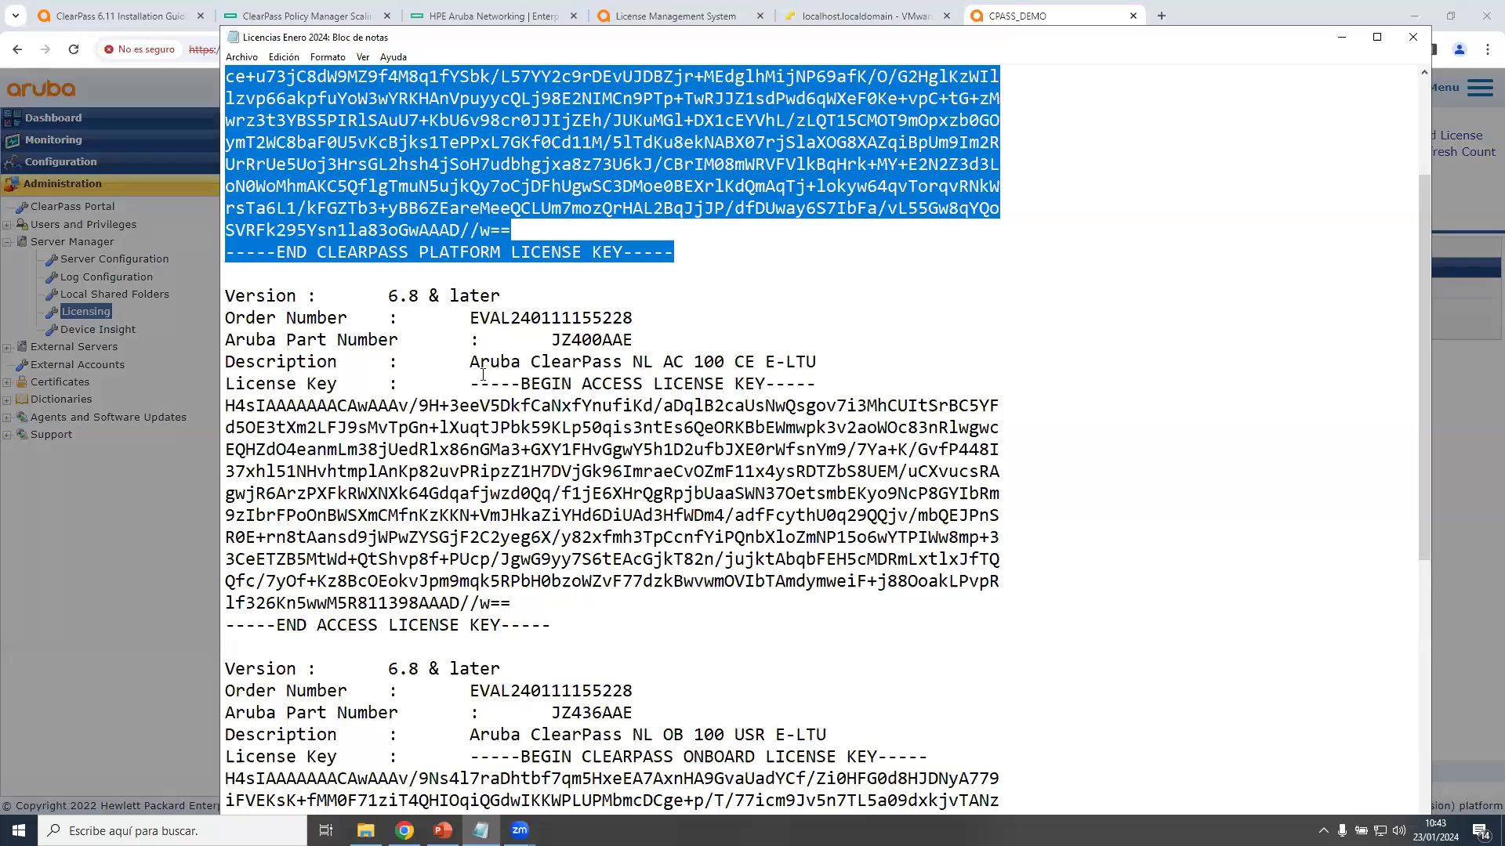
{"action": "left_click_drag", "start_coordinate": [470, 384], "coordinate": [553, 622]}
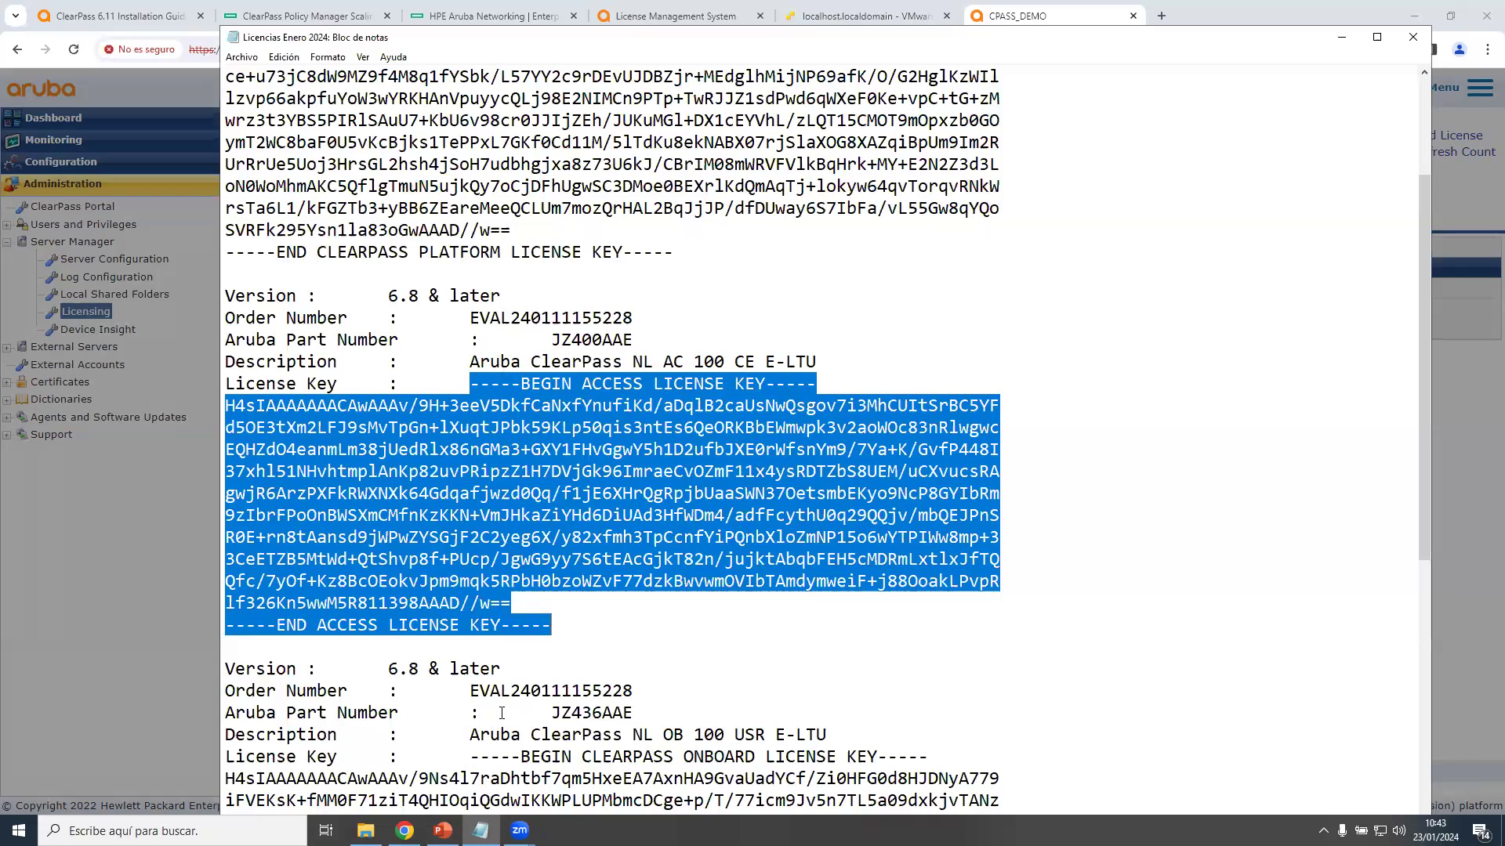
{"action": "left_click", "coordinate": [405, 831]}
{"action": "left_click", "coordinate": [751, 333]}
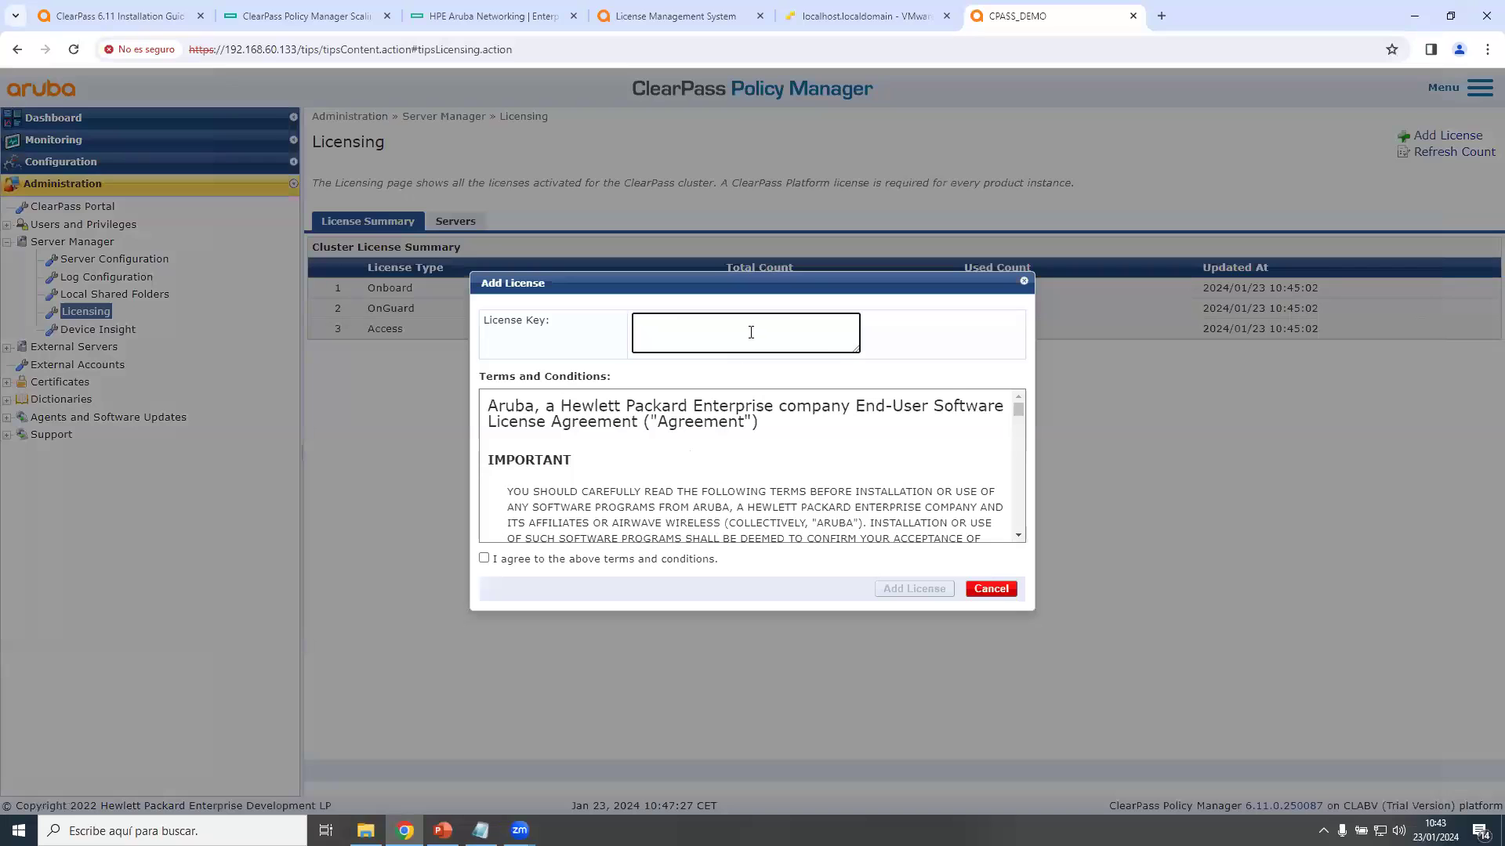
{"action": "key", "text": "ctrl+v"}
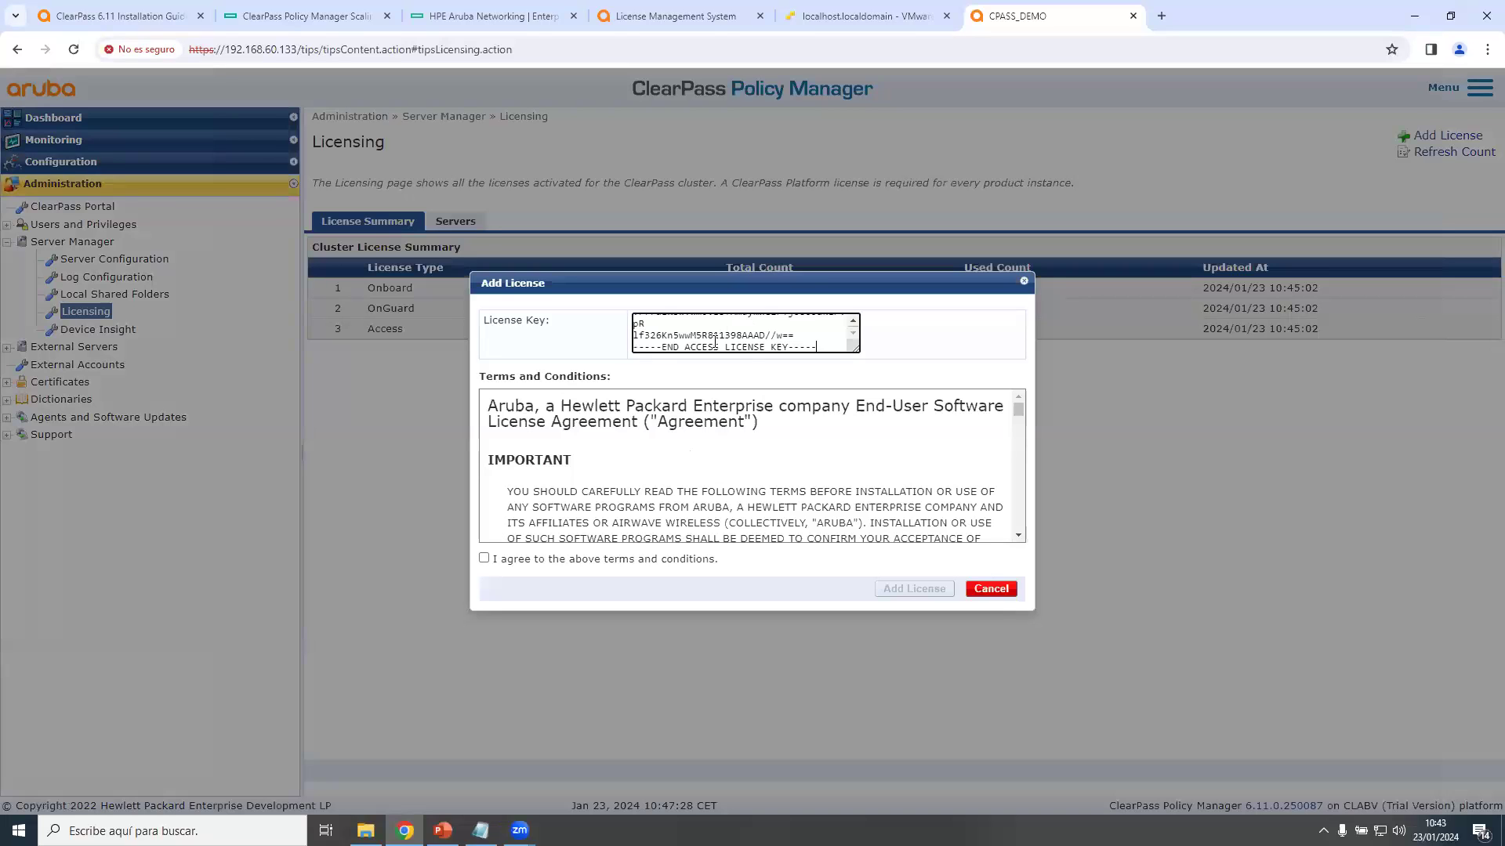
{"action": "left_click", "coordinate": [494, 558]}
{"action": "left_click", "coordinate": [913, 589]}
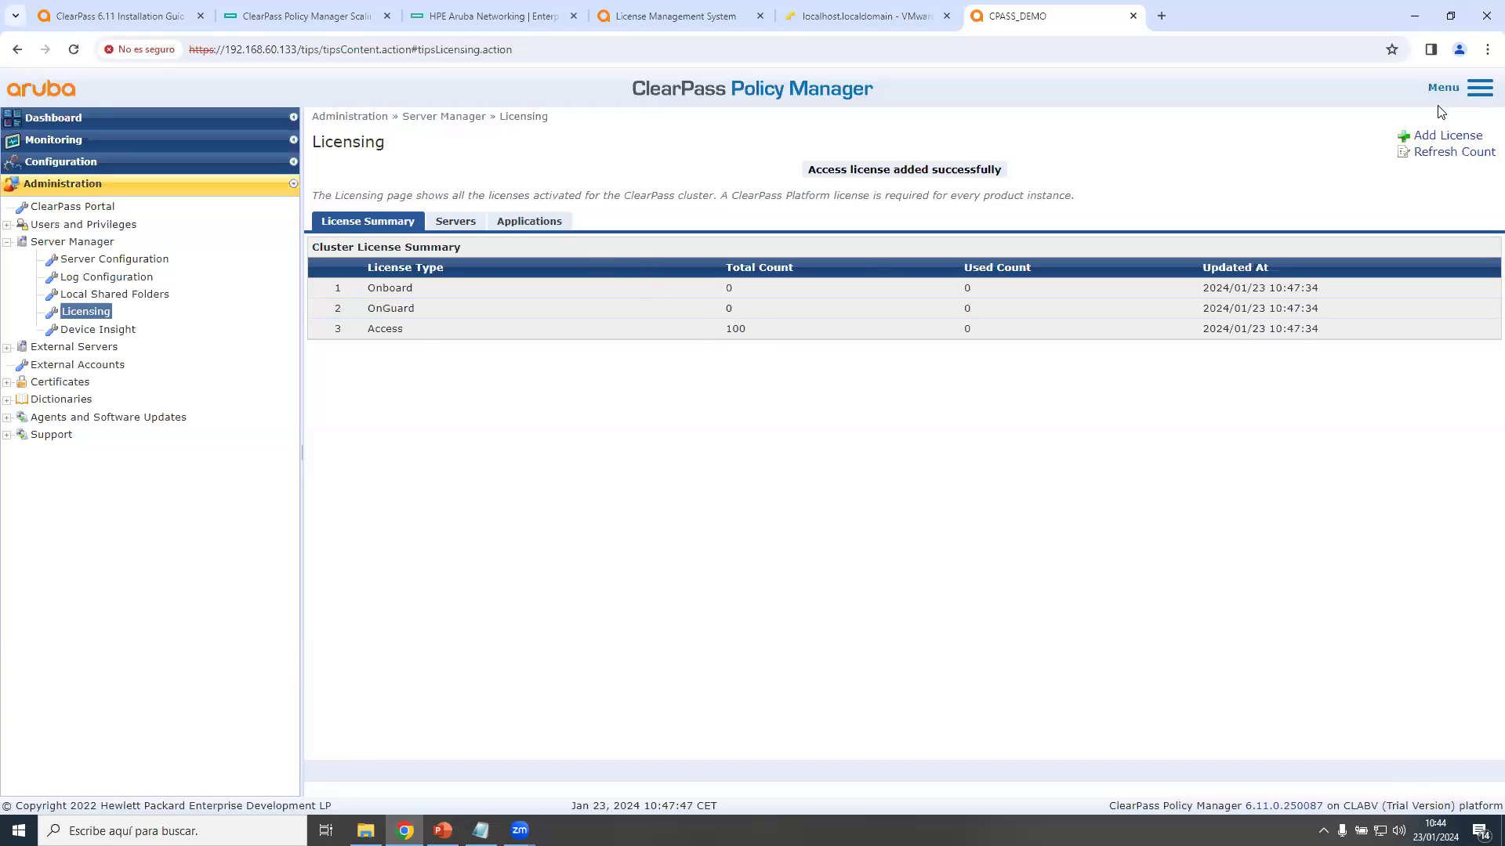
{"action": "left_click", "coordinate": [1444, 136]}
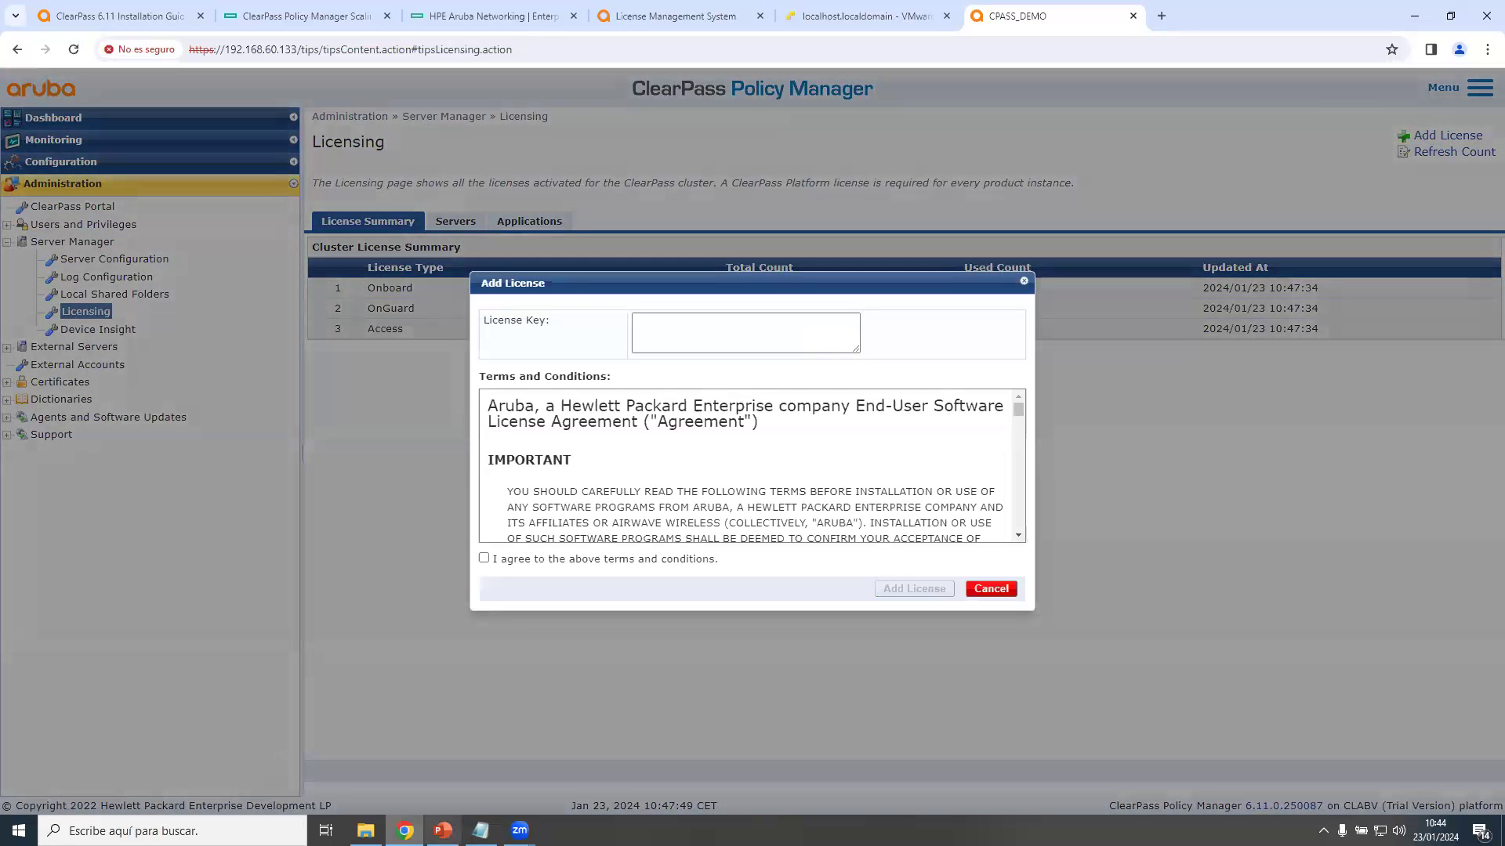
Copy the Onboard key from the license file, paste it, accept the terms, and add it.
{"action": "left_click", "coordinate": [480, 831]}
{"action": "scroll", "coordinate": [502, 467], "scroll_direction": "down", "scroll_amount": 3}
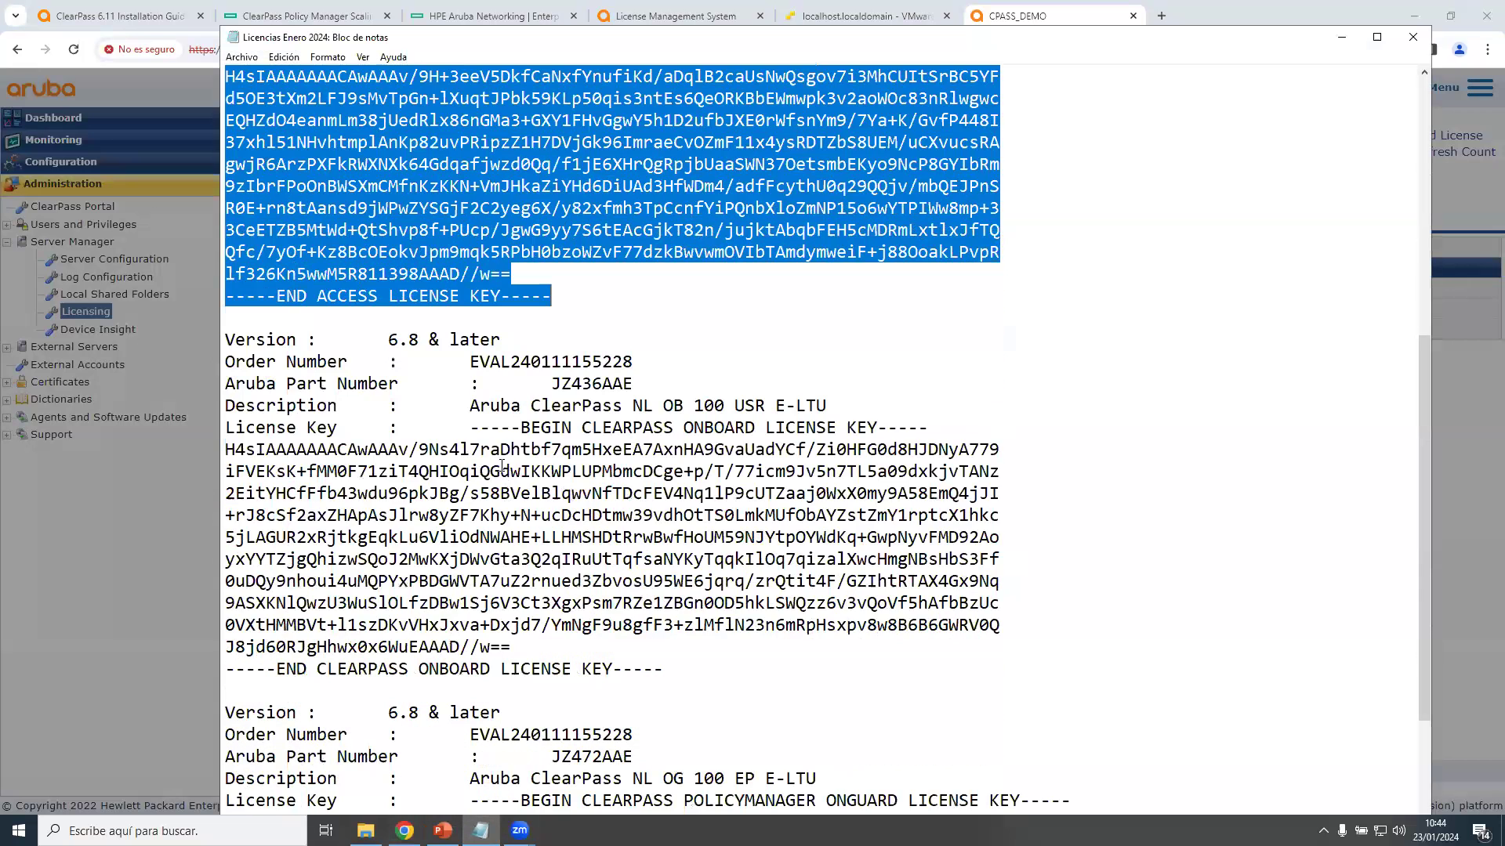
{"action": "left_click_drag", "start_coordinate": [471, 429], "coordinate": [664, 668]}
{"action": "key", "text": "ctrl+c"}
{"action": "left_click", "coordinate": [407, 825]}
{"action": "left_click", "coordinate": [683, 330]}
{"action": "key", "text": "ctrl+v"}
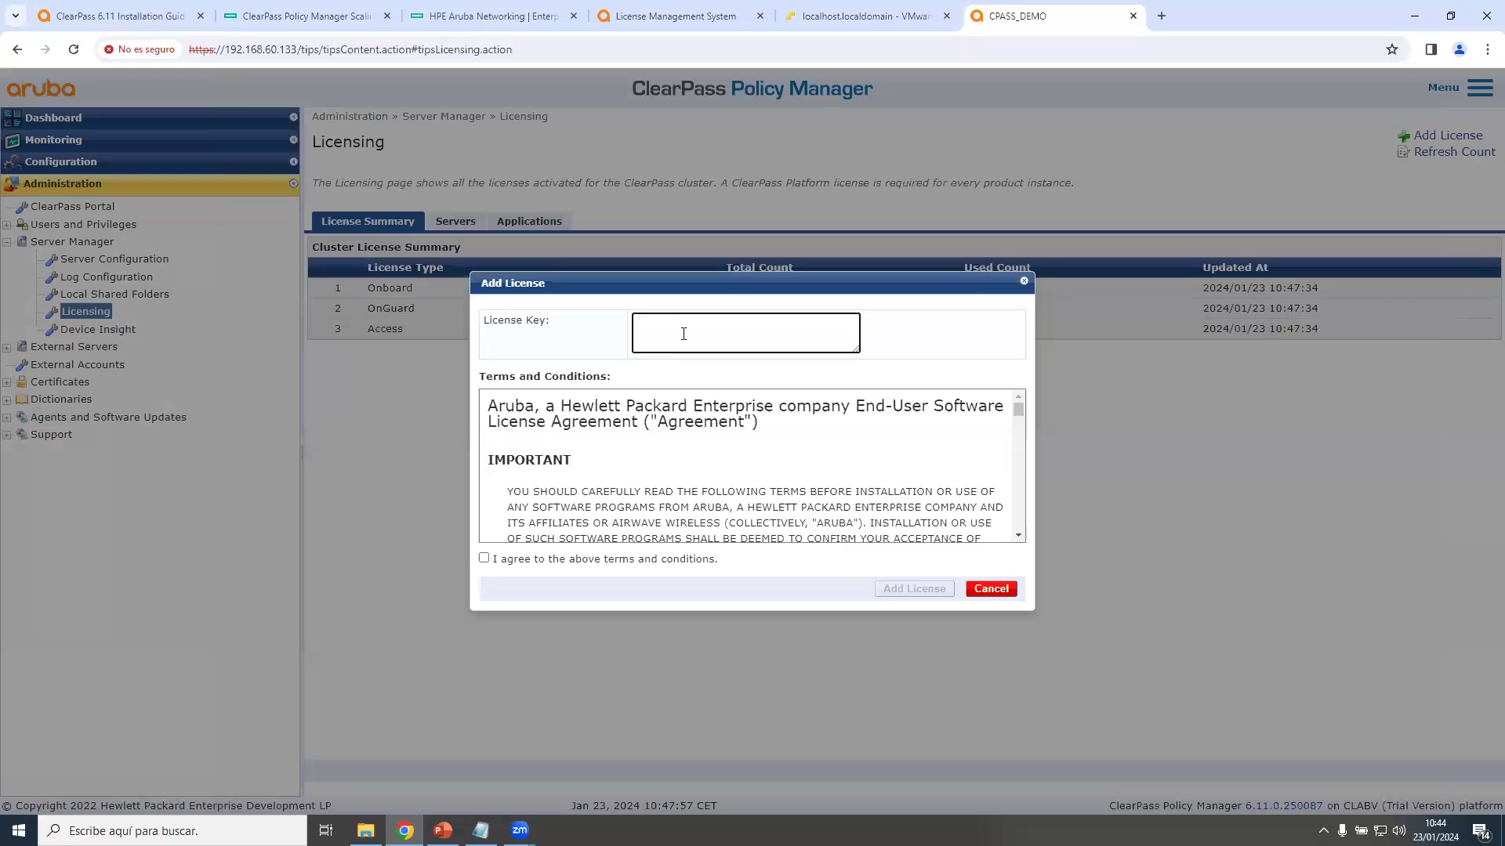
{"action": "left_click", "coordinate": [485, 558]}
{"action": "left_click", "coordinate": [903, 587]}
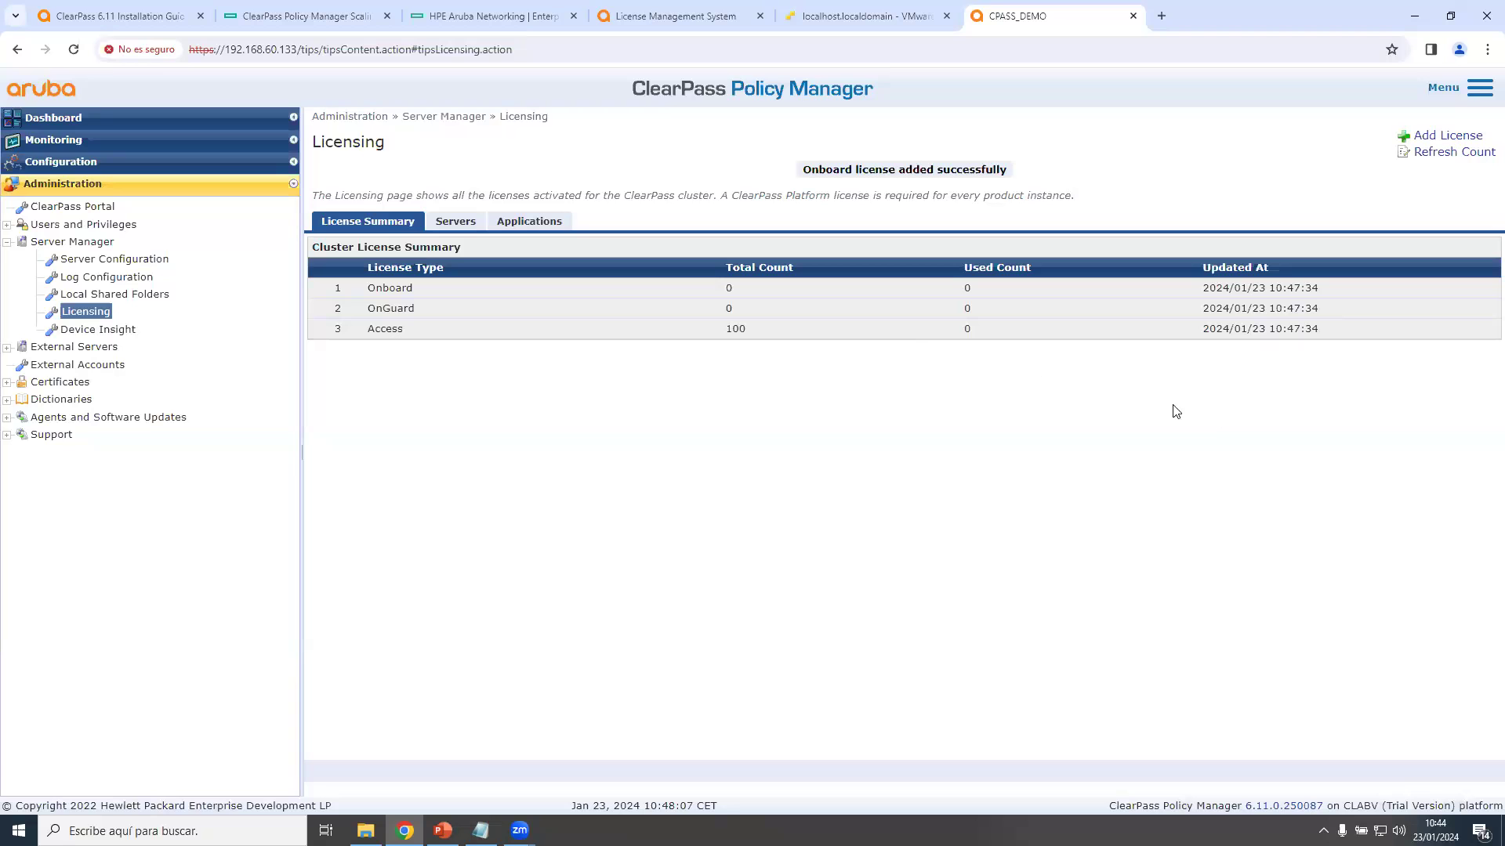
Copy the OnGuard key, paste it into Add License, accept the terms, and submit it.
{"action": "left_click", "coordinate": [1435, 135]}
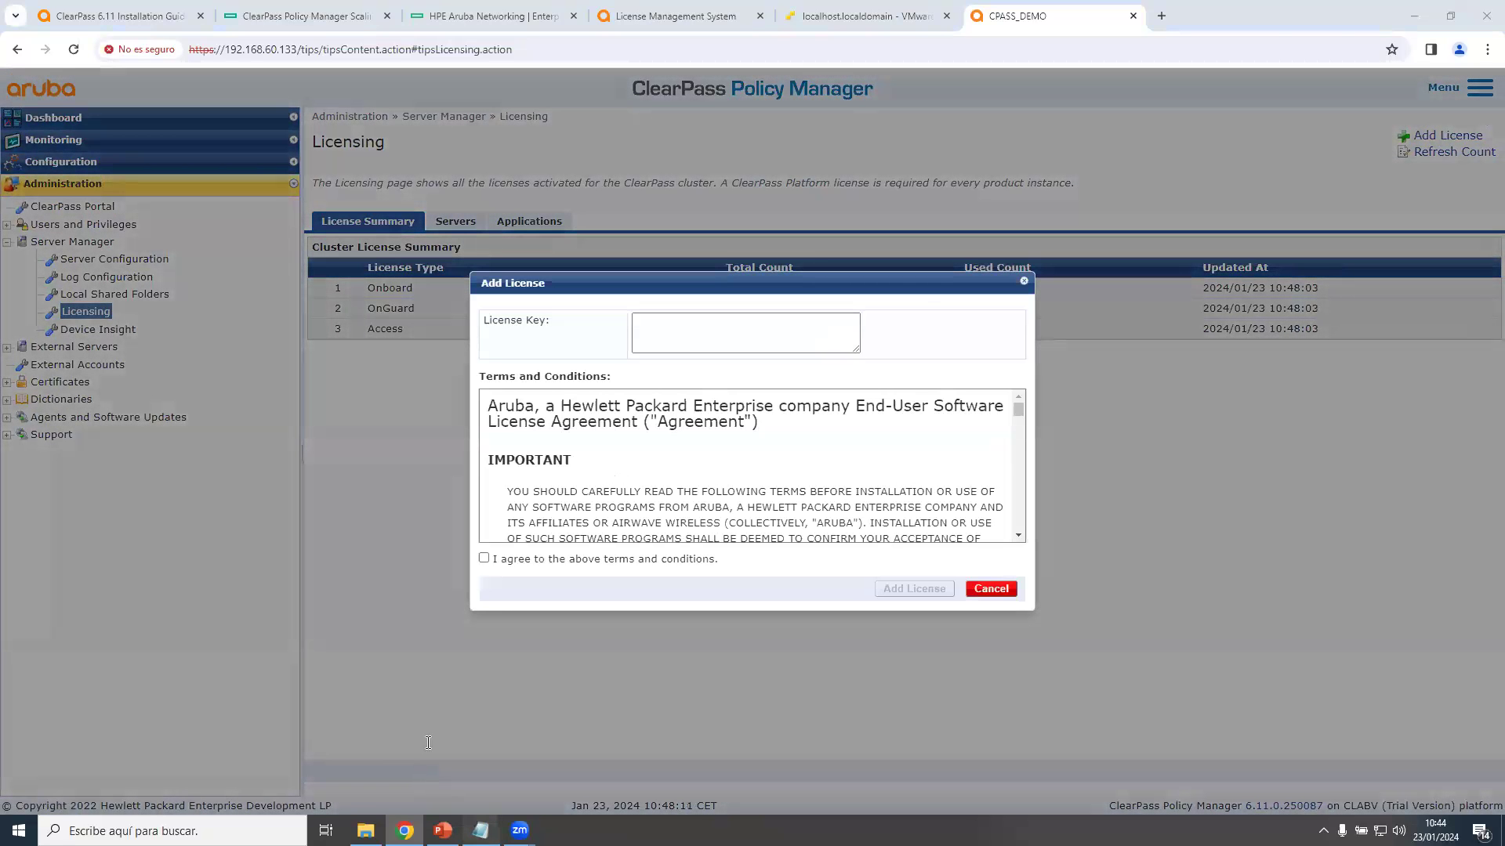
{"action": "left_click", "coordinate": [480, 831]}
{"action": "scroll", "coordinate": [469, 538], "scroll_direction": "down", "scroll_amount": 2}
{"action": "left_click_drag", "start_coordinate": [469, 538], "coordinate": [806, 778]}
{"action": "key", "text": "ctrl+c"}
{"action": "left_click", "coordinate": [481, 831]}
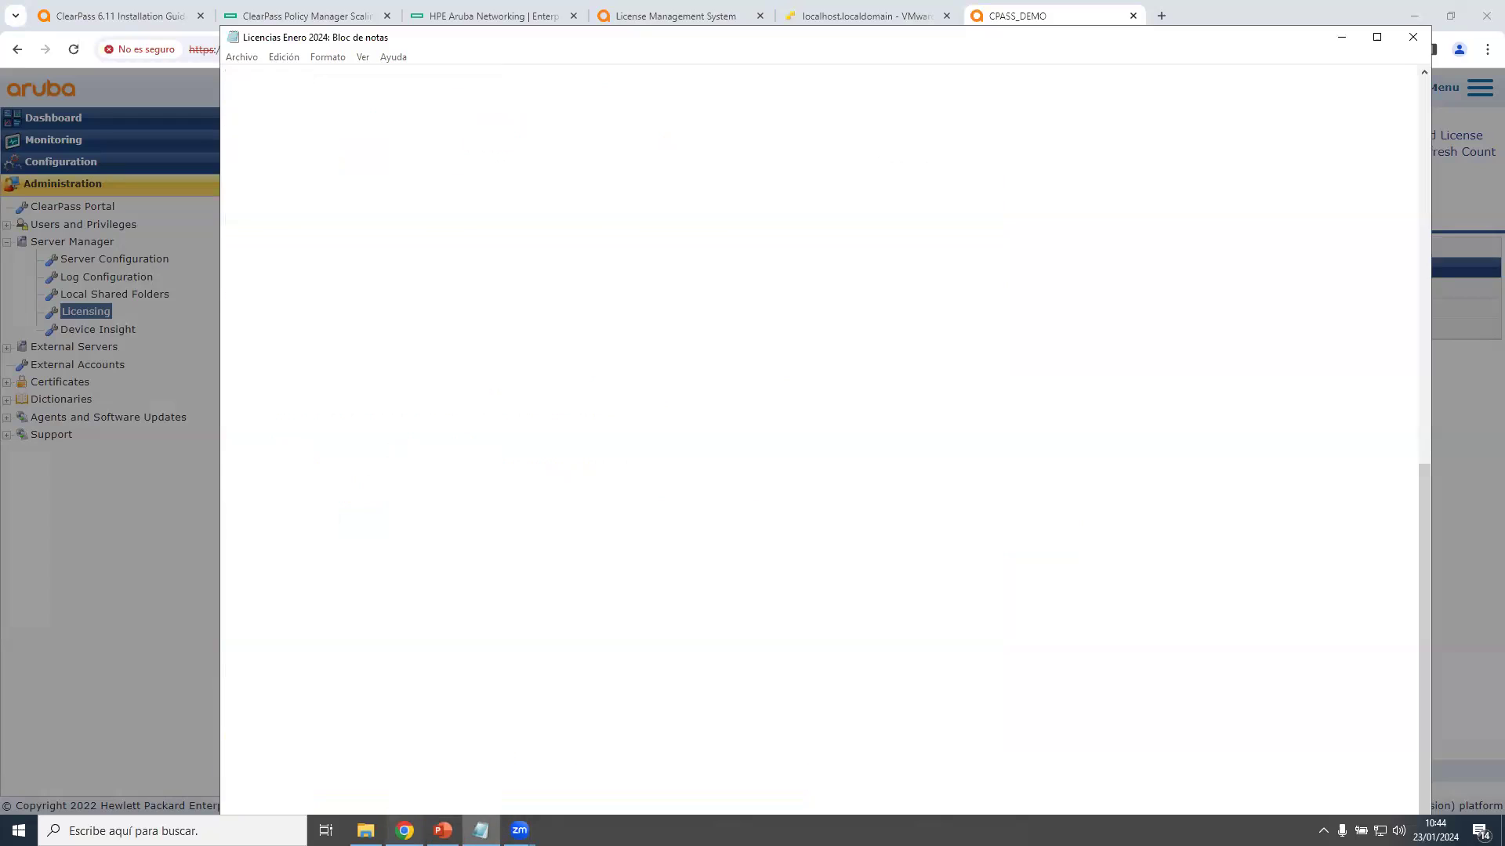
{"action": "left_click", "coordinate": [743, 339]}
{"action": "key", "text": "ctrl+v"}
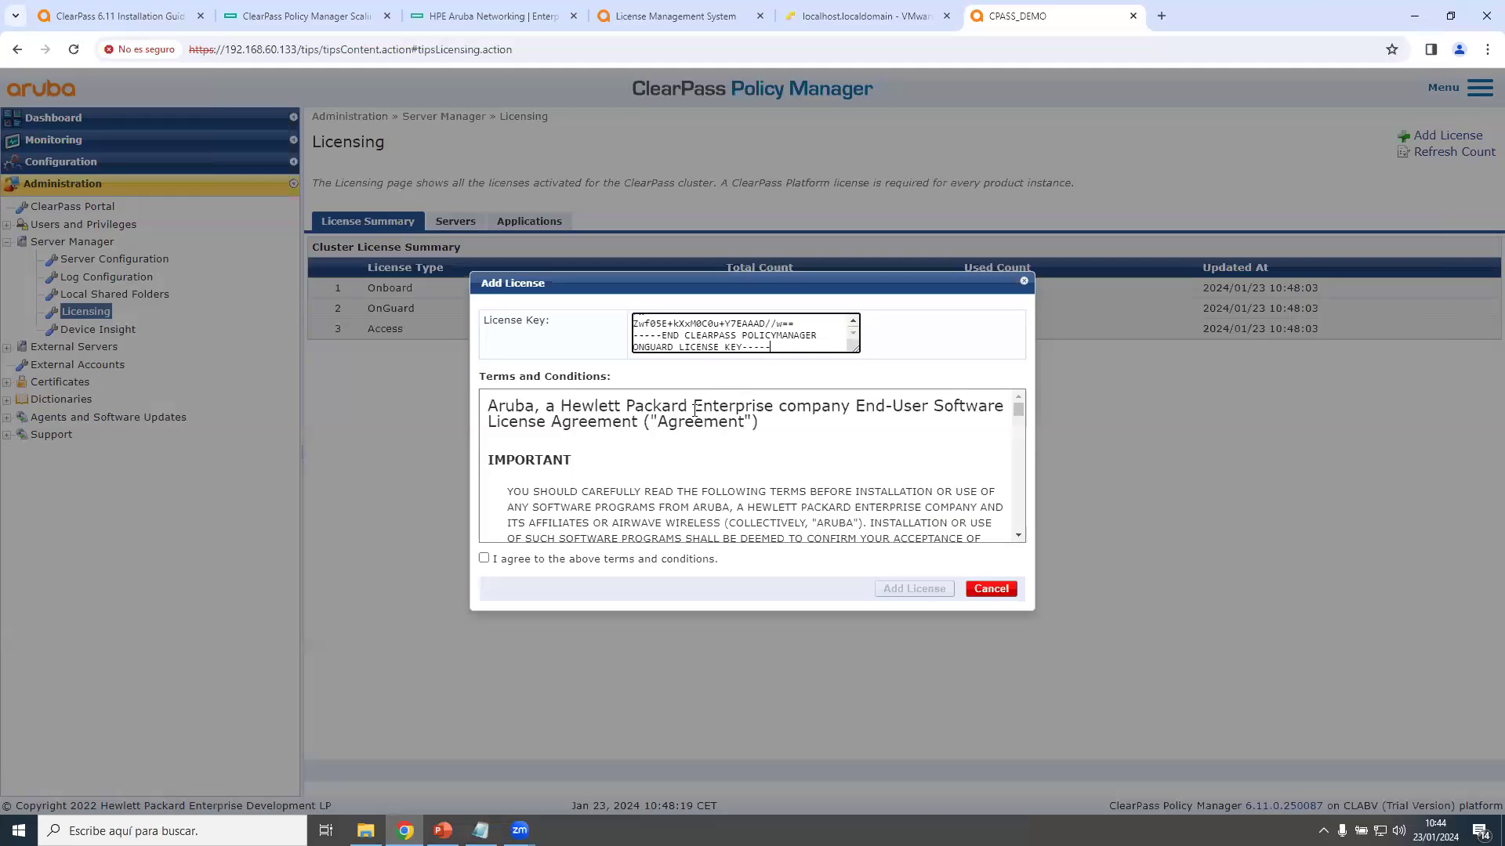
{"action": "left_click", "coordinate": [484, 558]}
{"action": "left_click", "coordinate": [913, 589]}
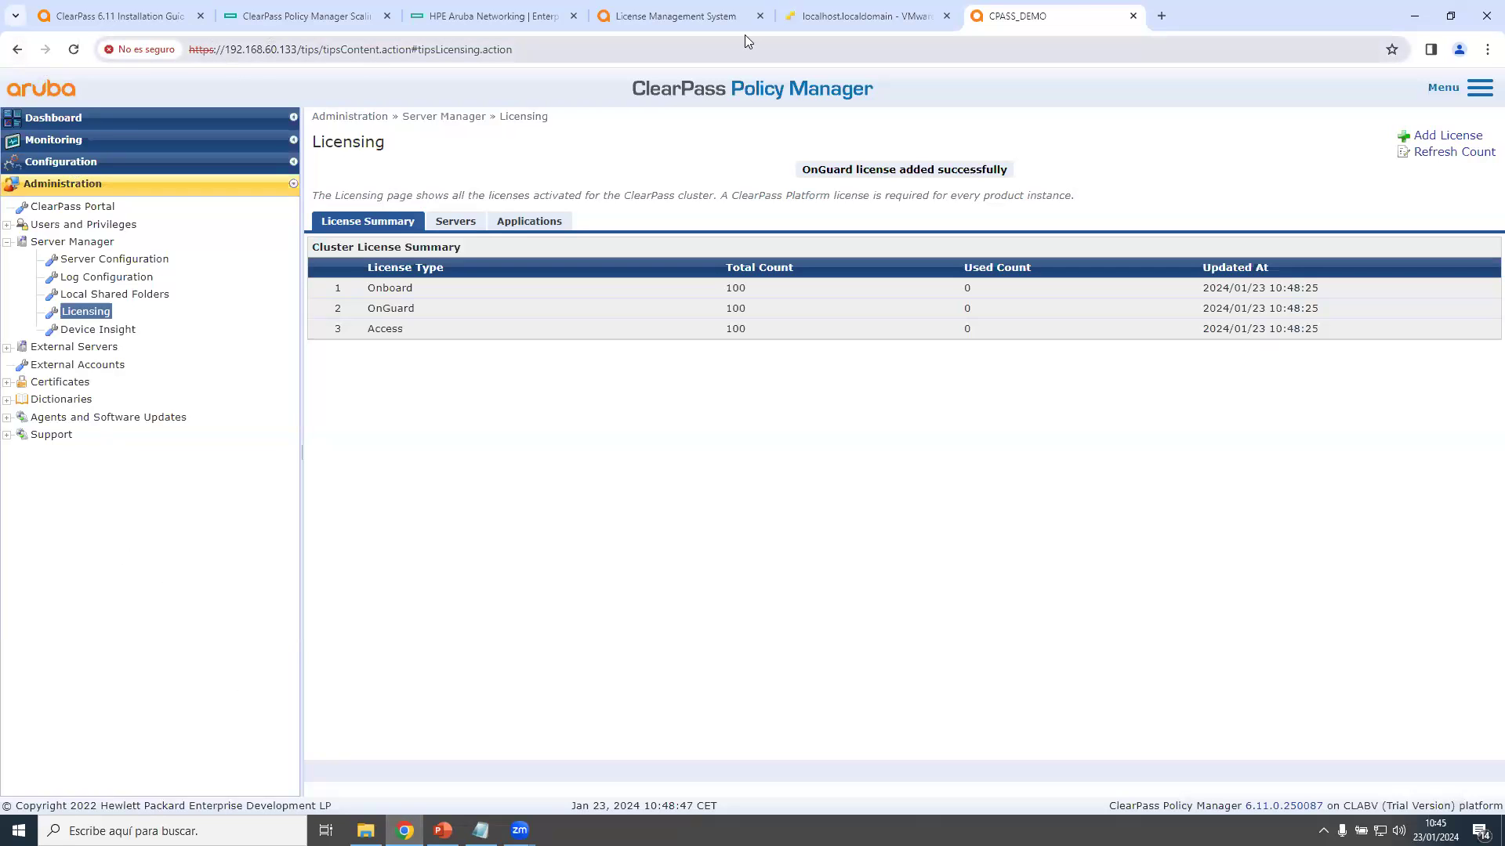
Reload 192.168.60.133 in a new tab, enter Policy Manager, and log out via the menu.
{"action": "left_click", "coordinate": [1132, 17]}
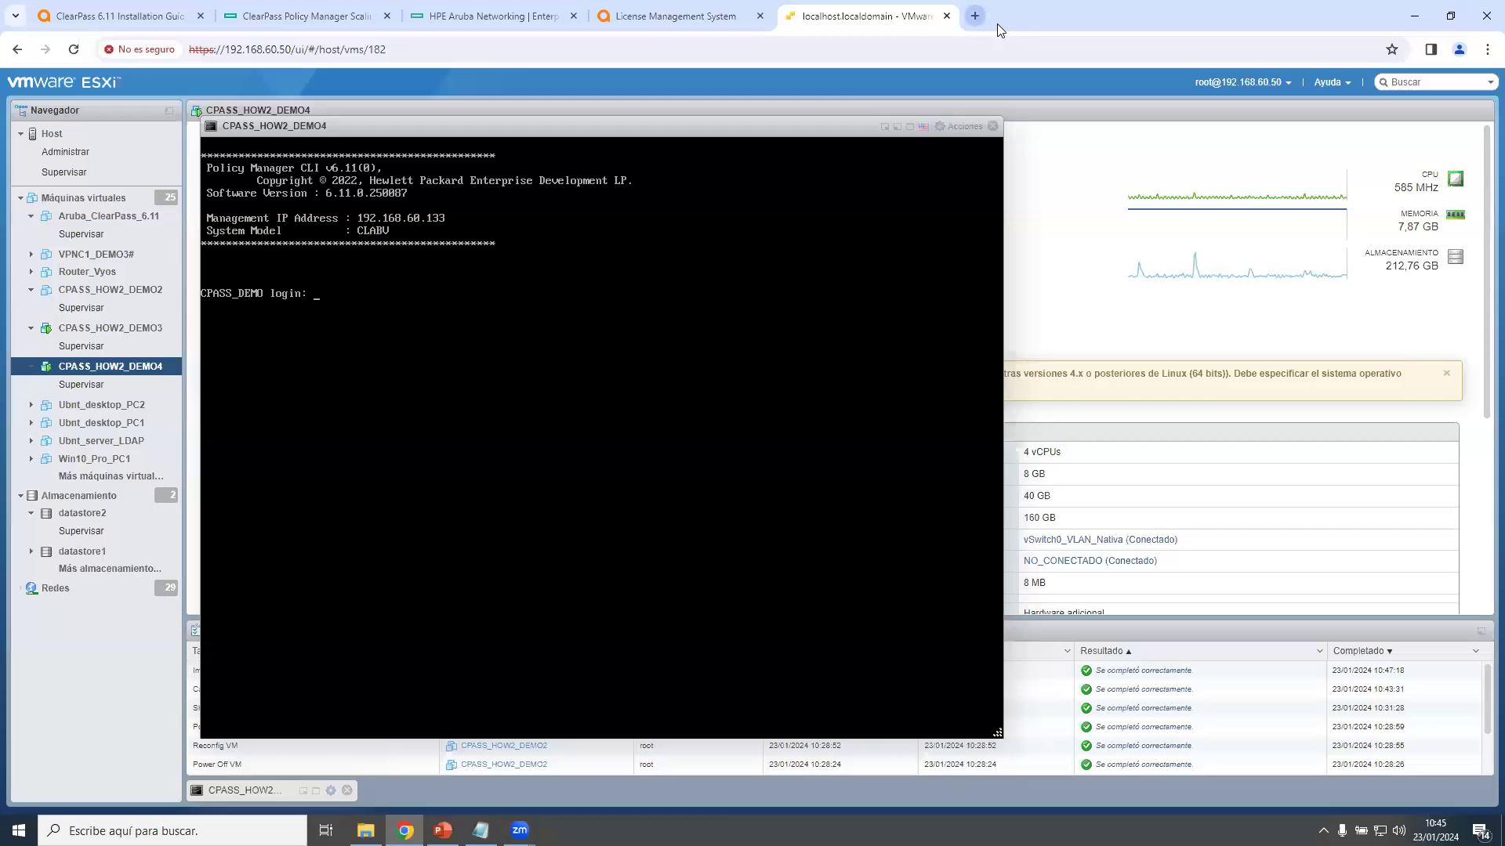
{"action": "left_click", "coordinate": [974, 16]}
{"action": "type", "text": "192.168.60.133"}
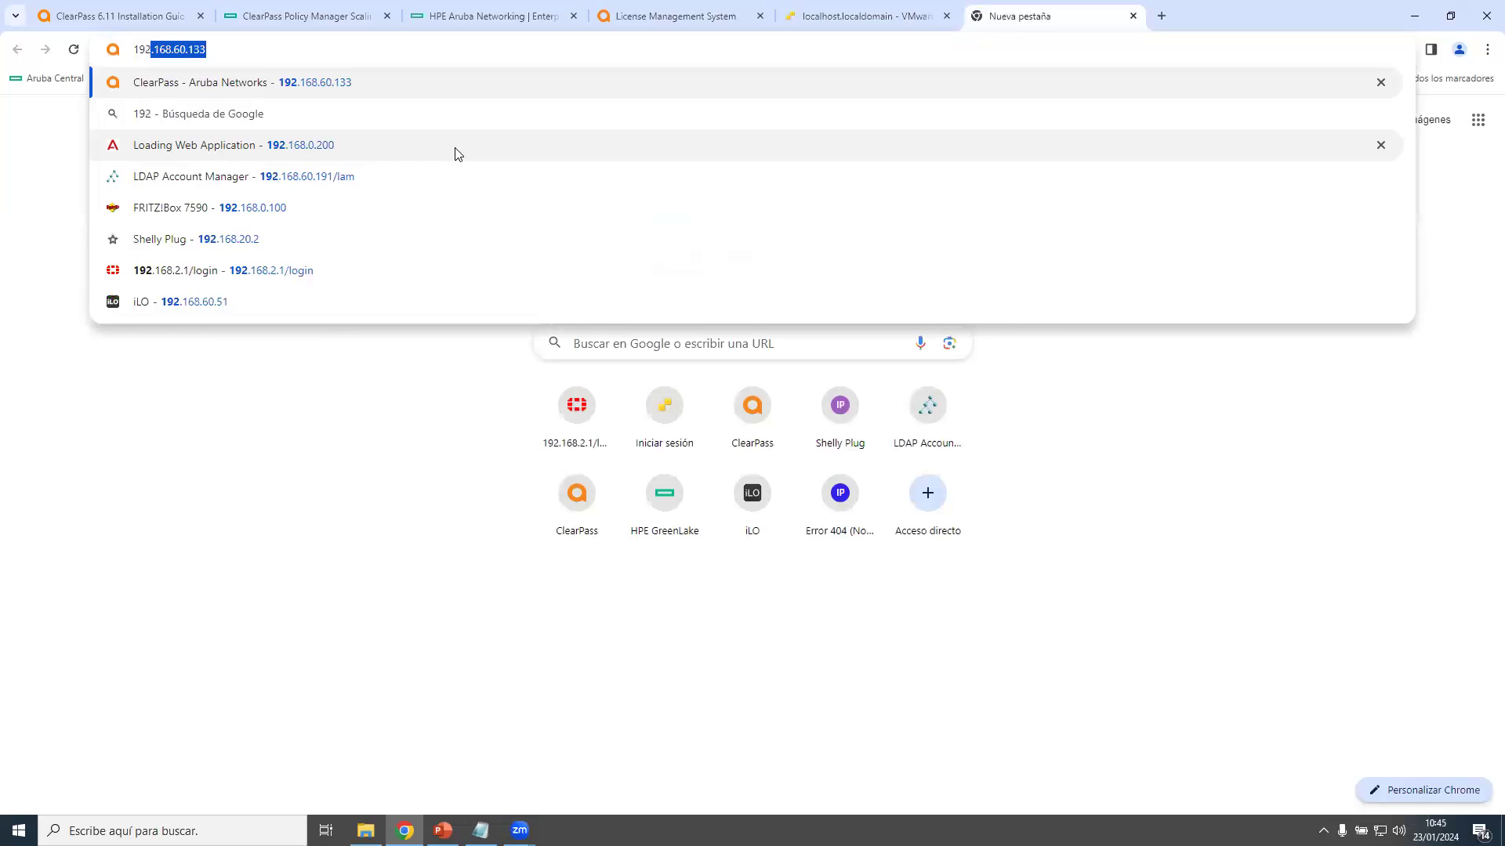
{"action": "key", "text": "Return"}
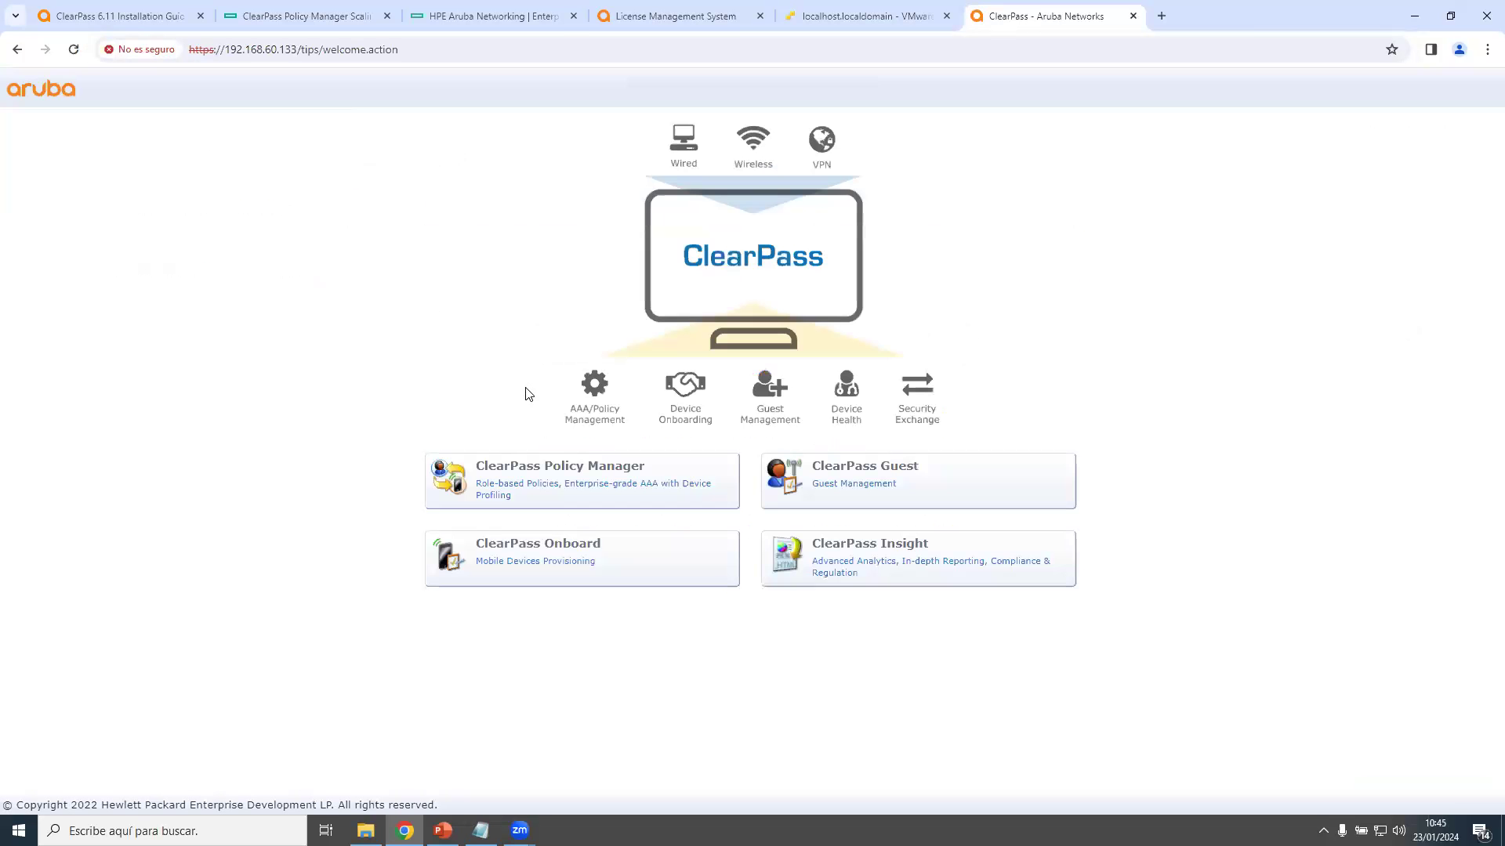
{"action": "left_click", "coordinate": [537, 486]}
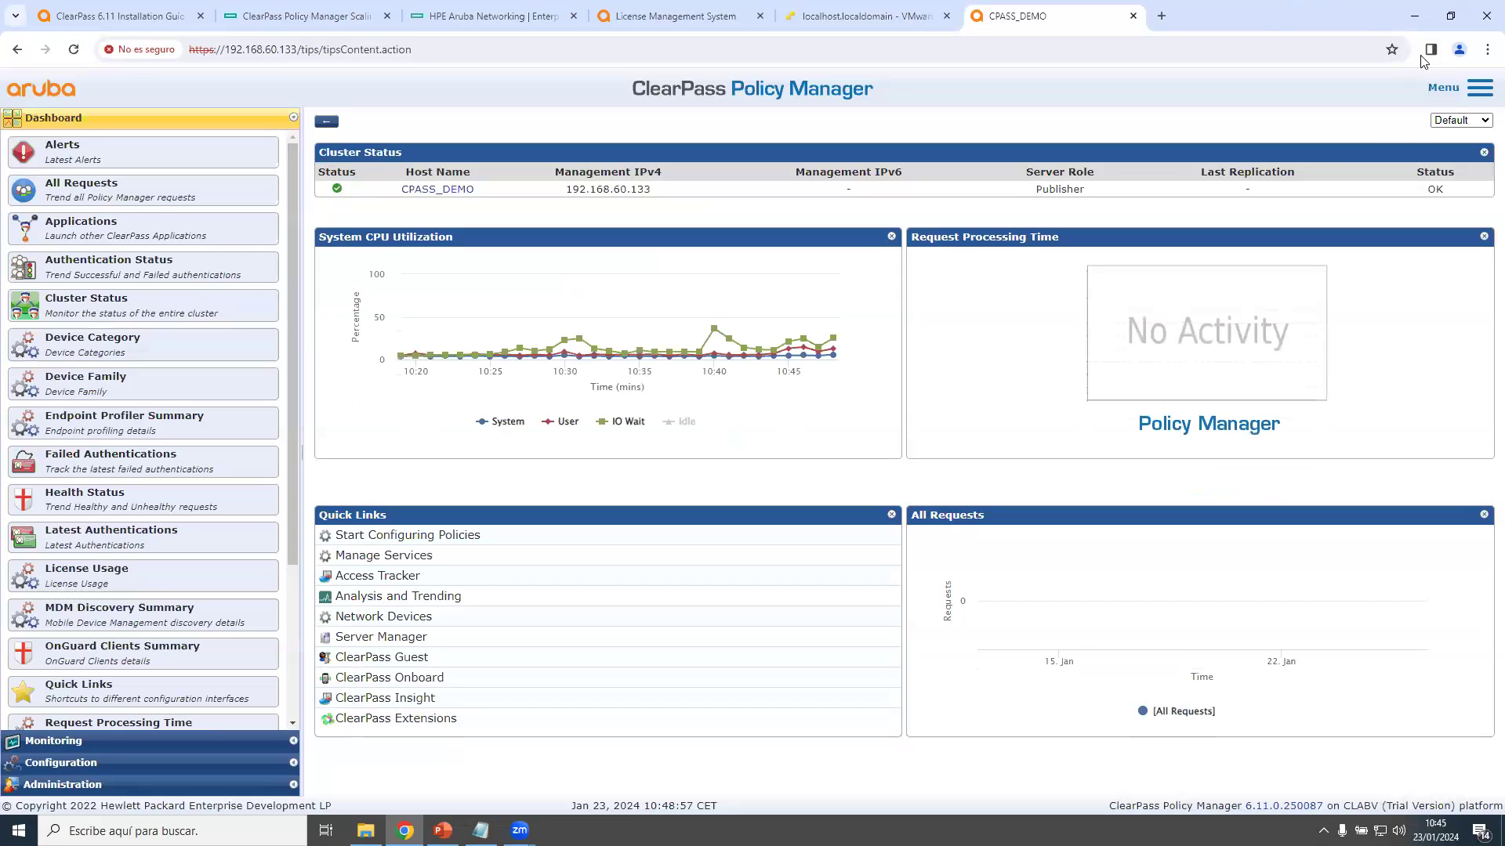
{"action": "left_click", "coordinate": [1480, 91]}
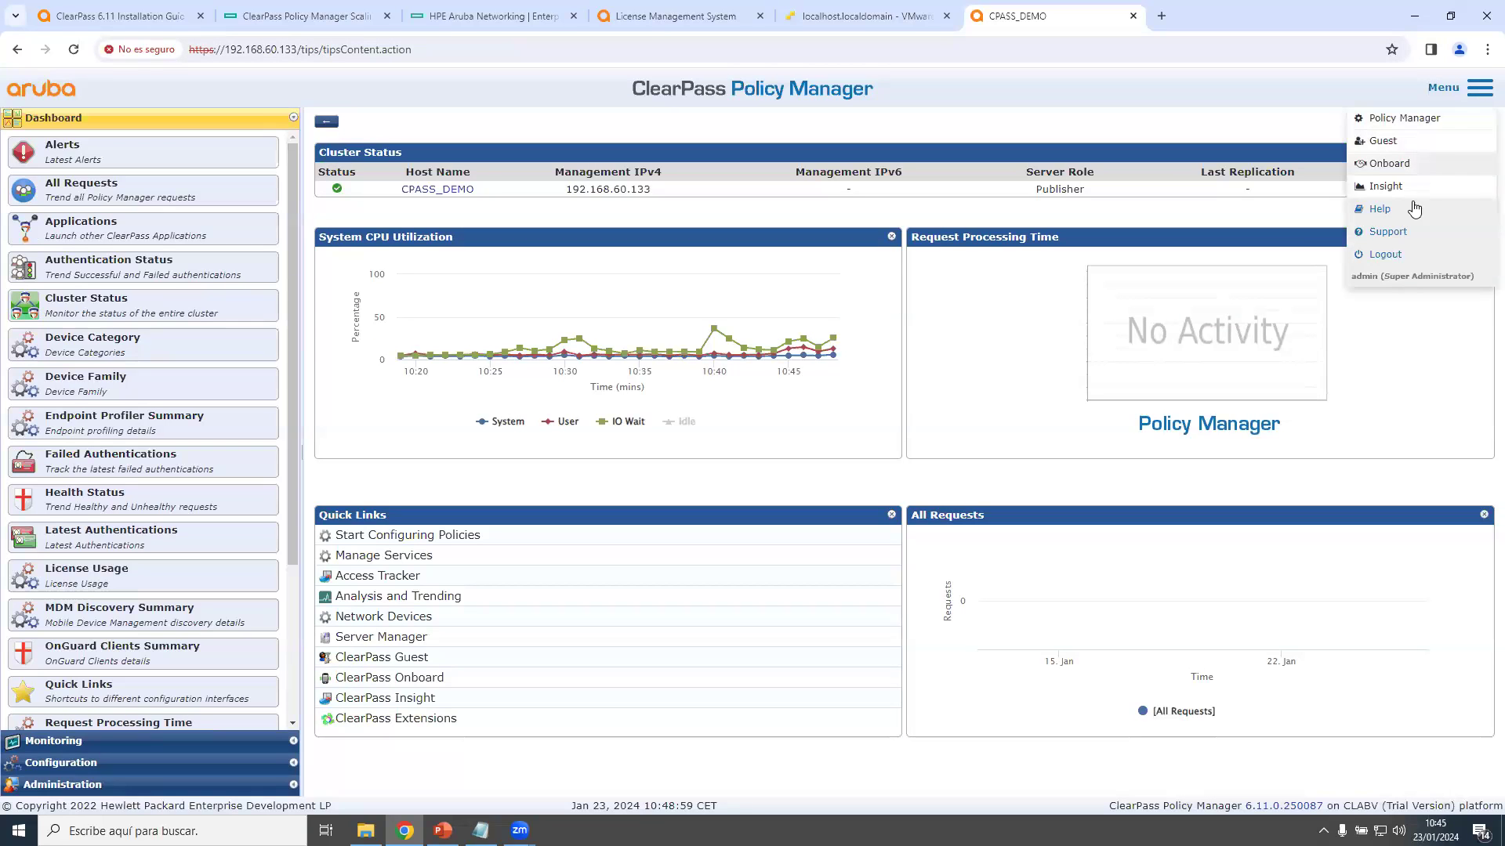
{"action": "left_click", "coordinate": [1410, 256]}
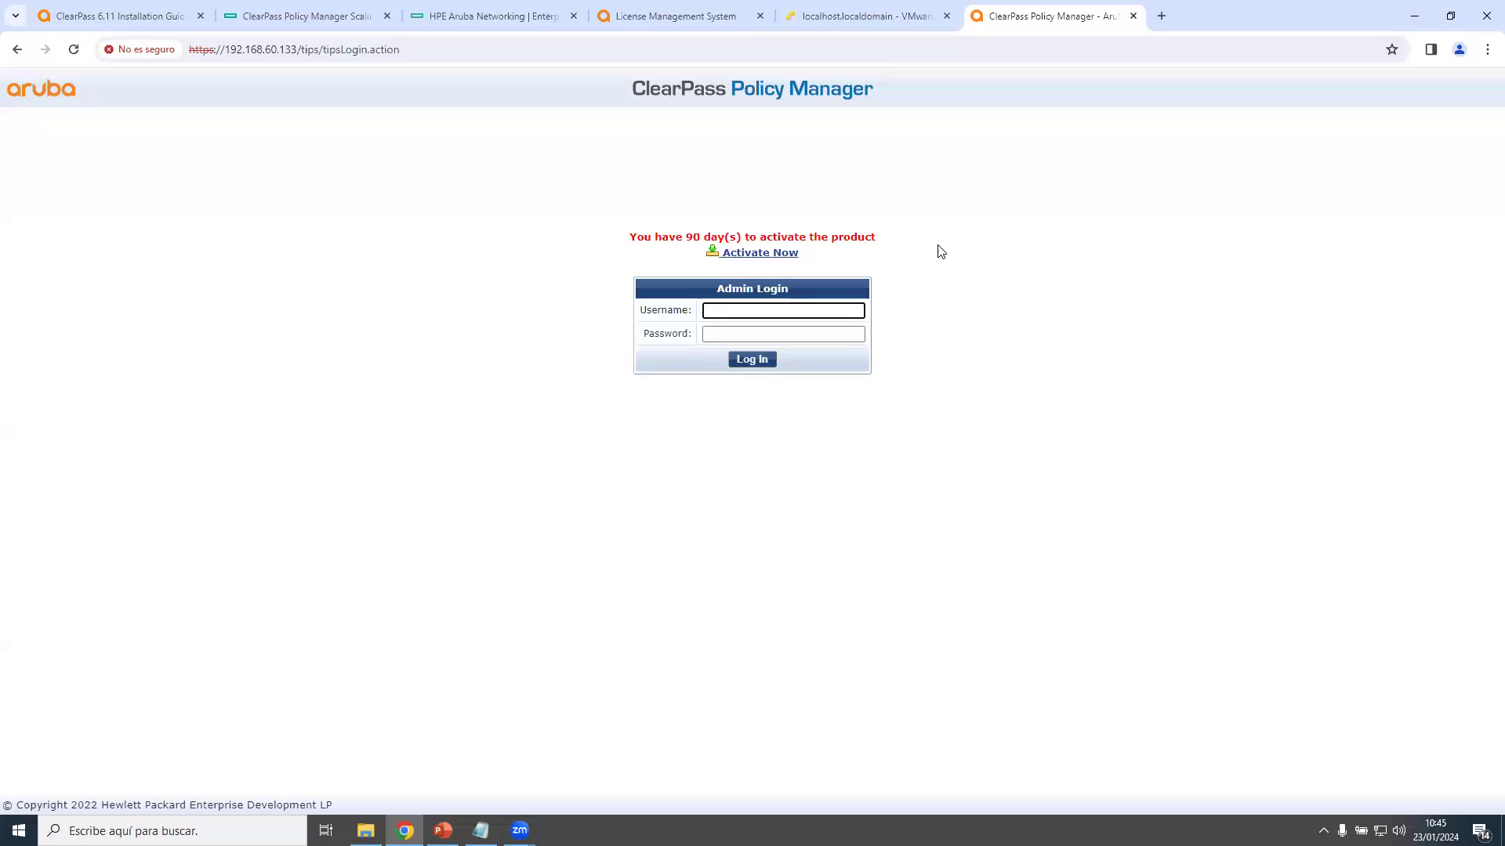
Follow the Activate Now link on the login page to the Activate License page.
{"action": "left_click", "coordinate": [769, 254]}
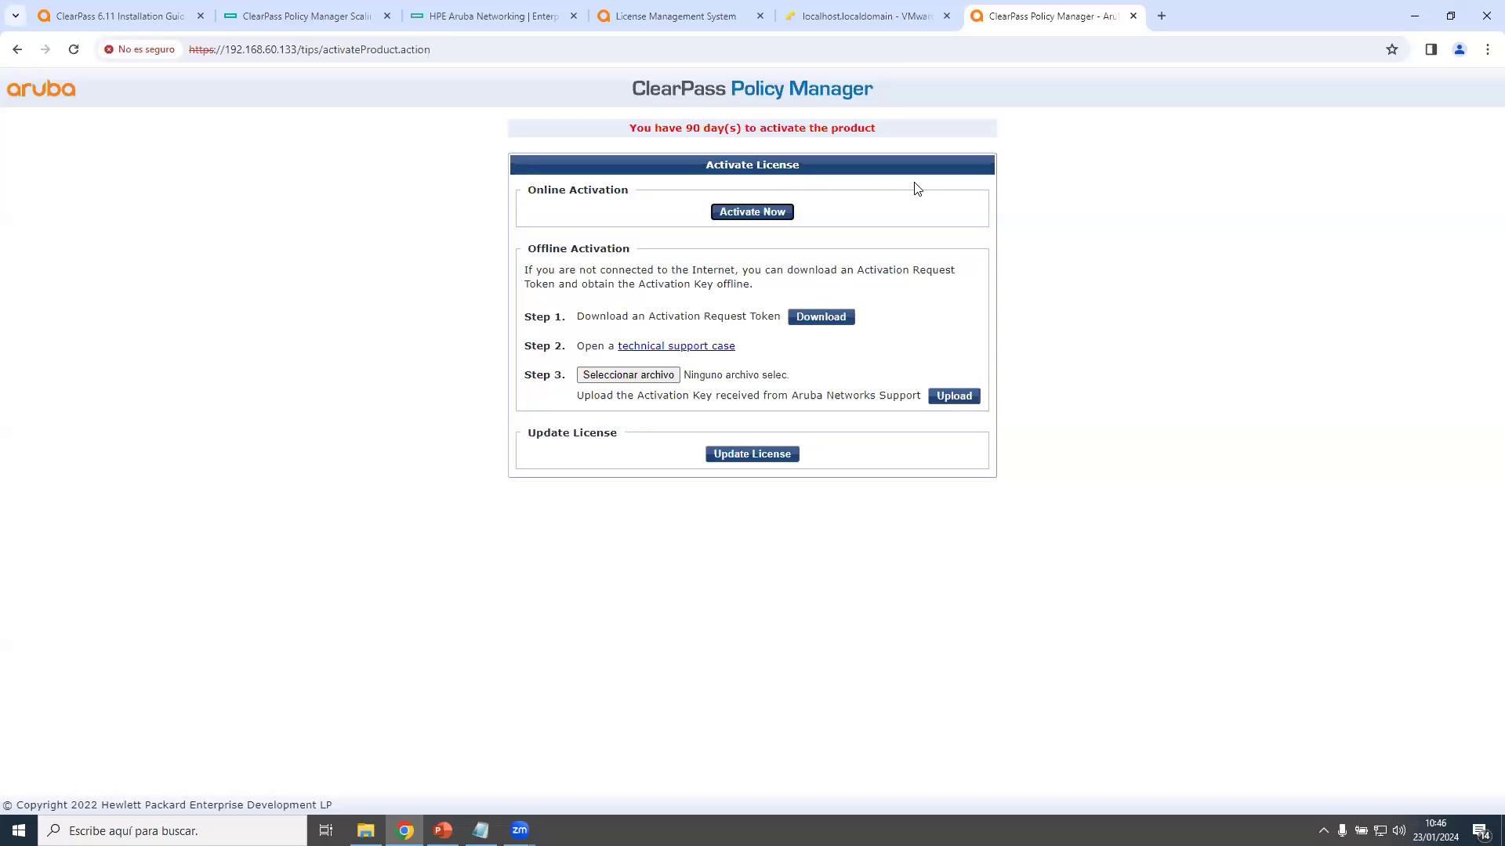
Try Online Activation, which fails with a DNS error resolving the activation server.
{"action": "left_click", "coordinate": [738, 210]}
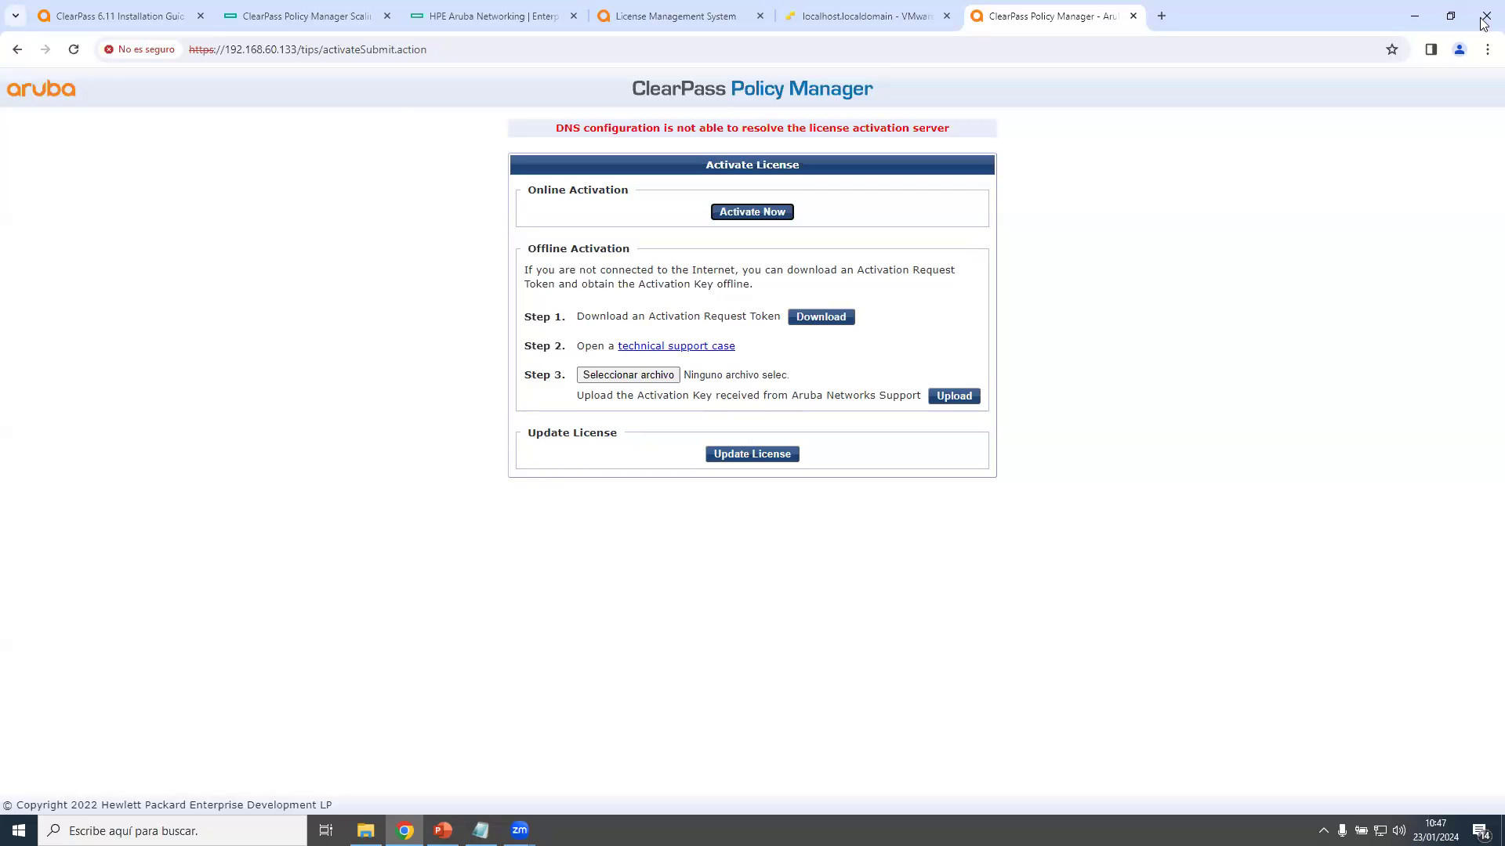
Leave the activation page and reopen 192.168.60.133 in a fresh tab, choosing ClearPass Policy Manager.
{"action": "left_click", "coordinate": [16, 48]}
{"action": "left_click", "coordinate": [1486, 49]}
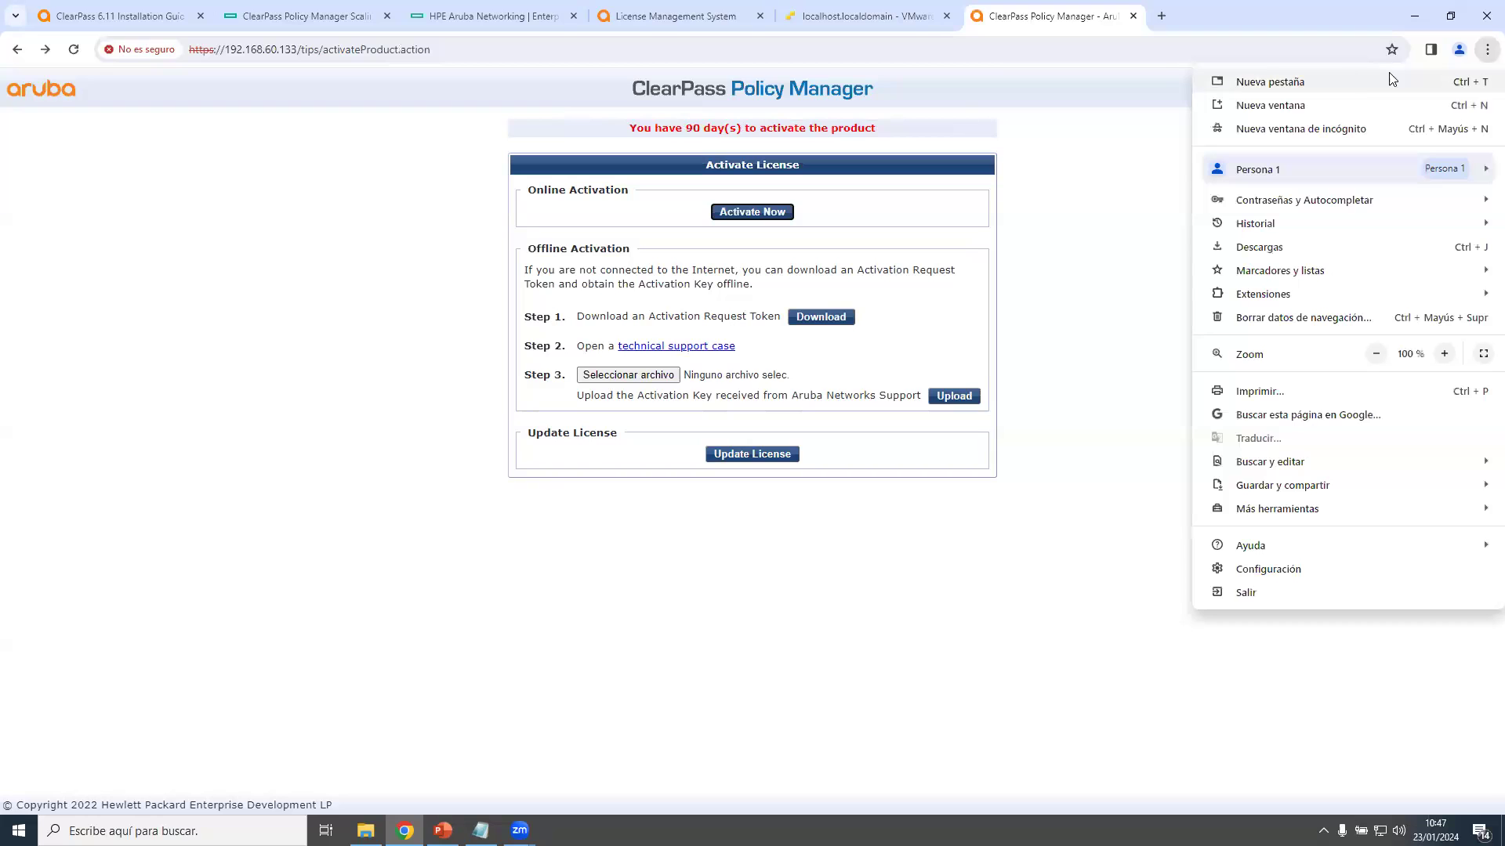
{"action": "left_click", "coordinate": [1133, 16]}
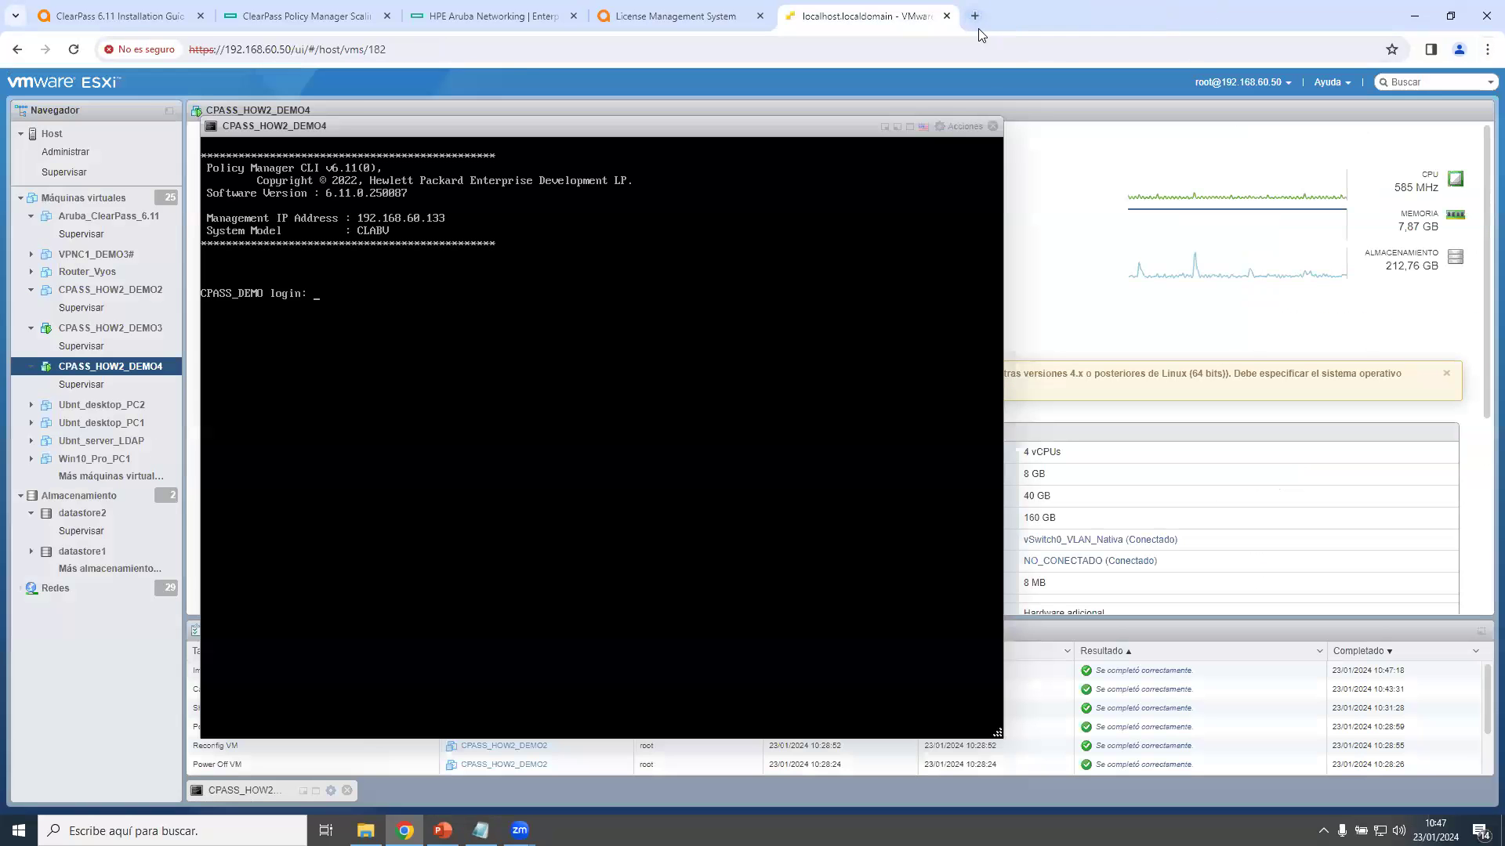
{"action": "left_click", "coordinate": [978, 24]}
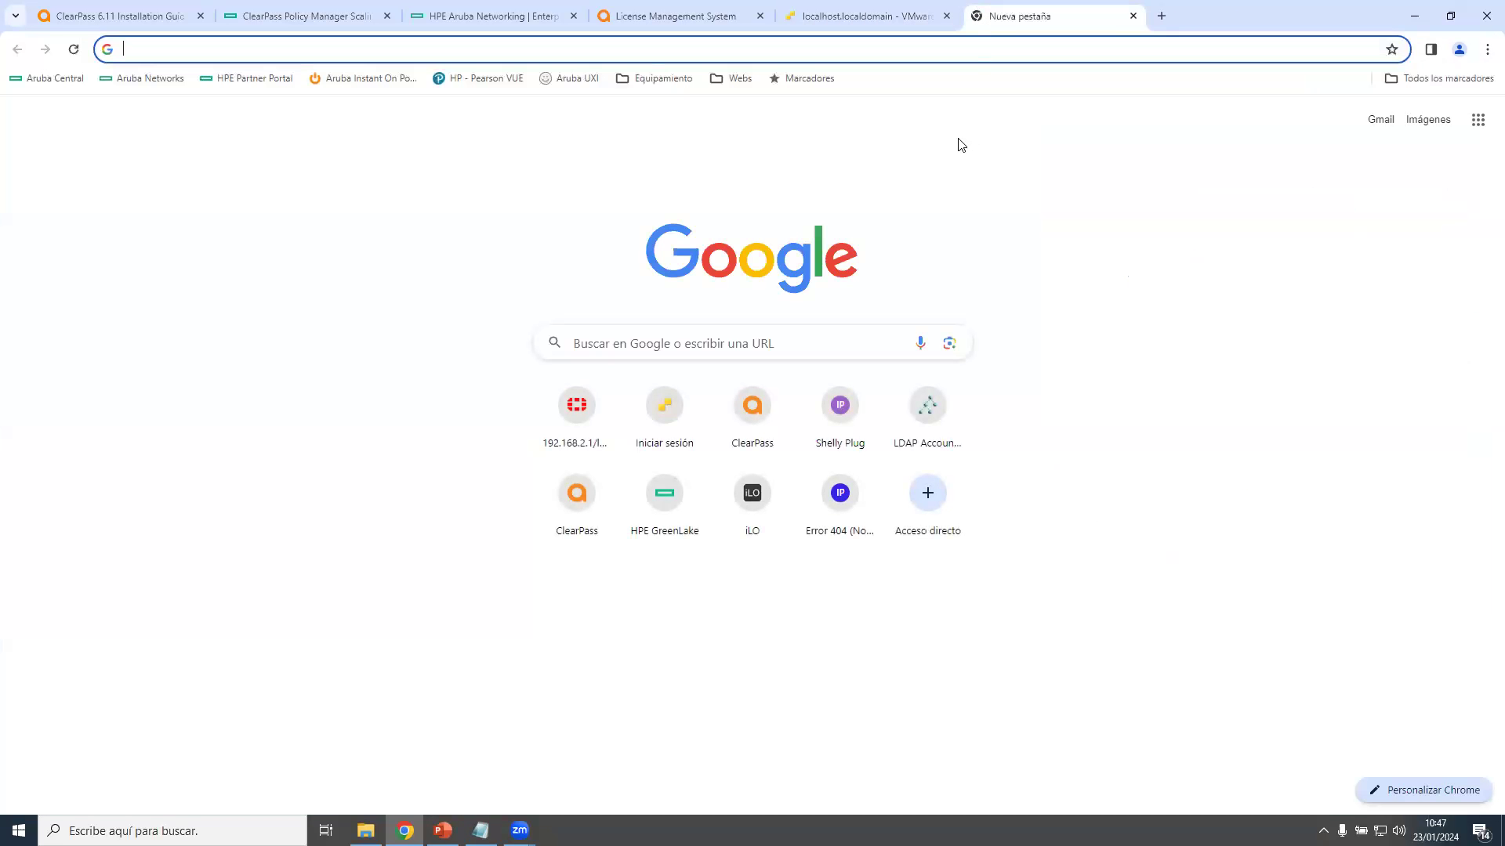
{"action": "type", "text": "192."}
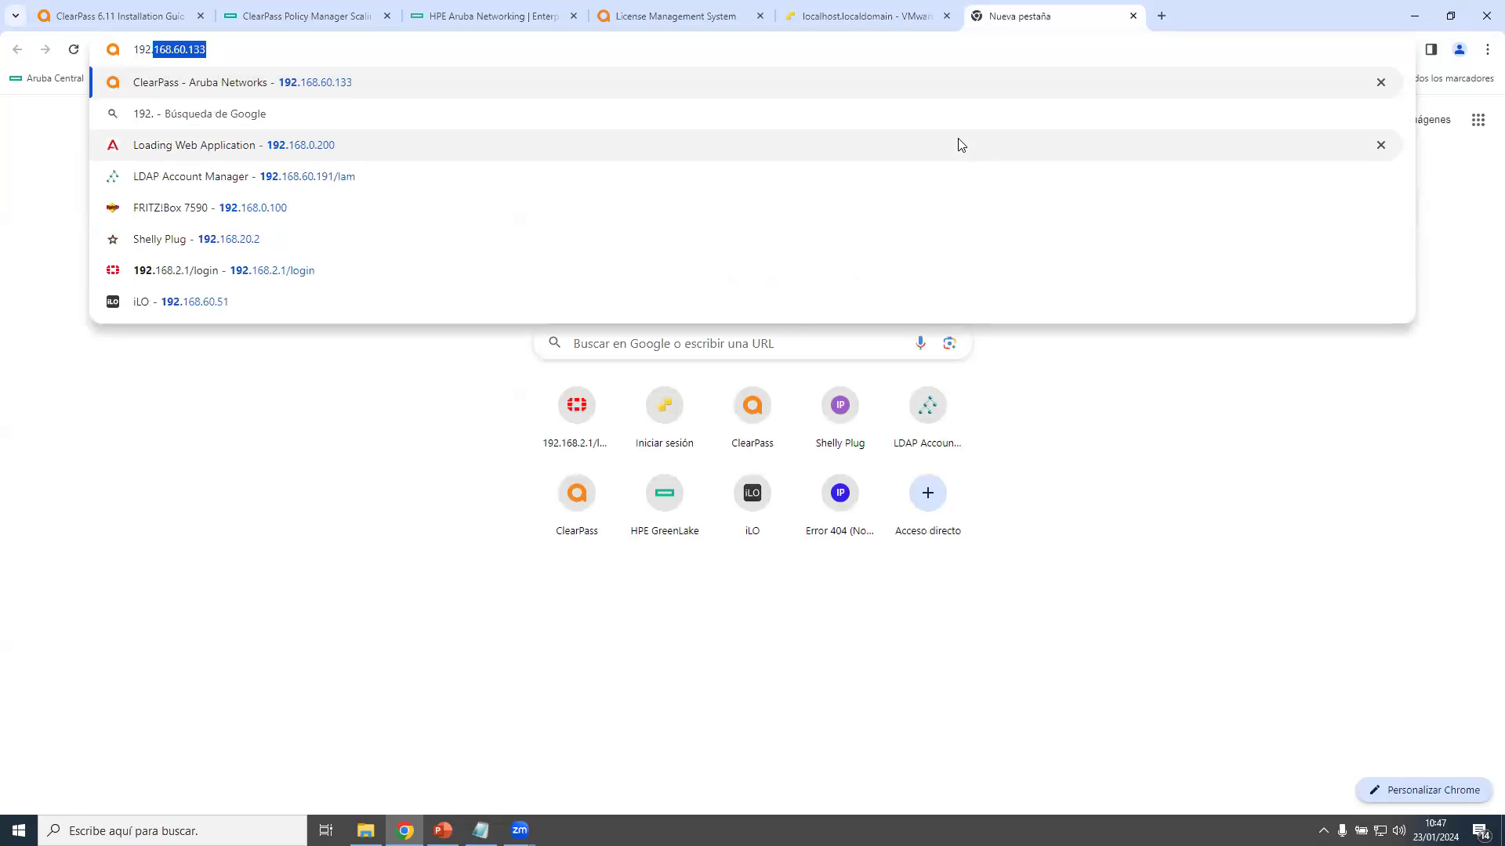
{"action": "key", "text": "Return"}
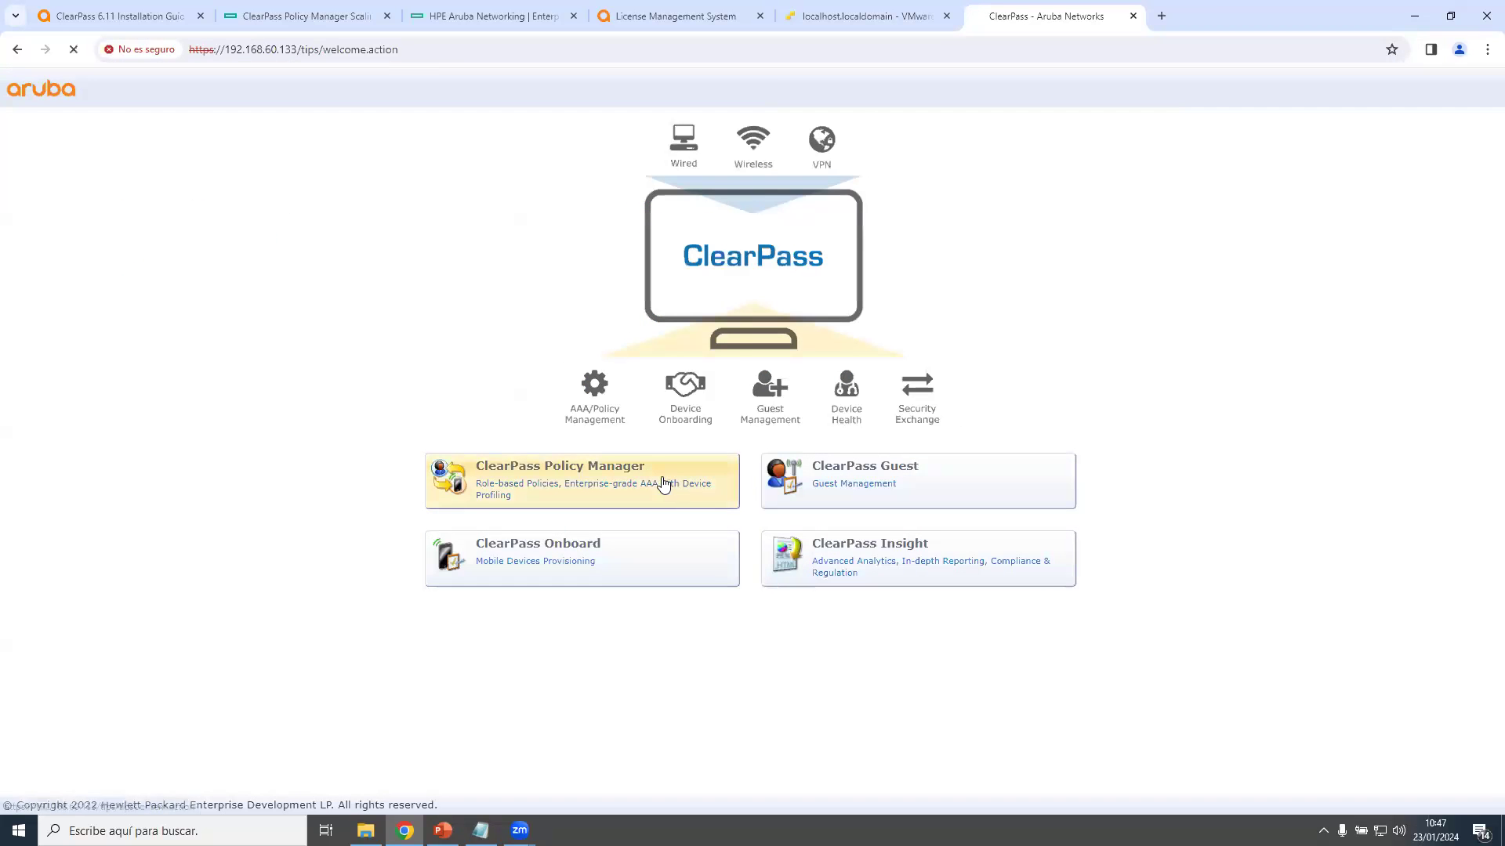
{"action": "left_click", "coordinate": [665, 483]}
Log in as admin with the administrator password.
{"action": "type", "text": "admin"}
{"action": "key", "text": "Tab"}
{"action": "type", "text": "*********"}
{"action": "key", "text": "Return"}
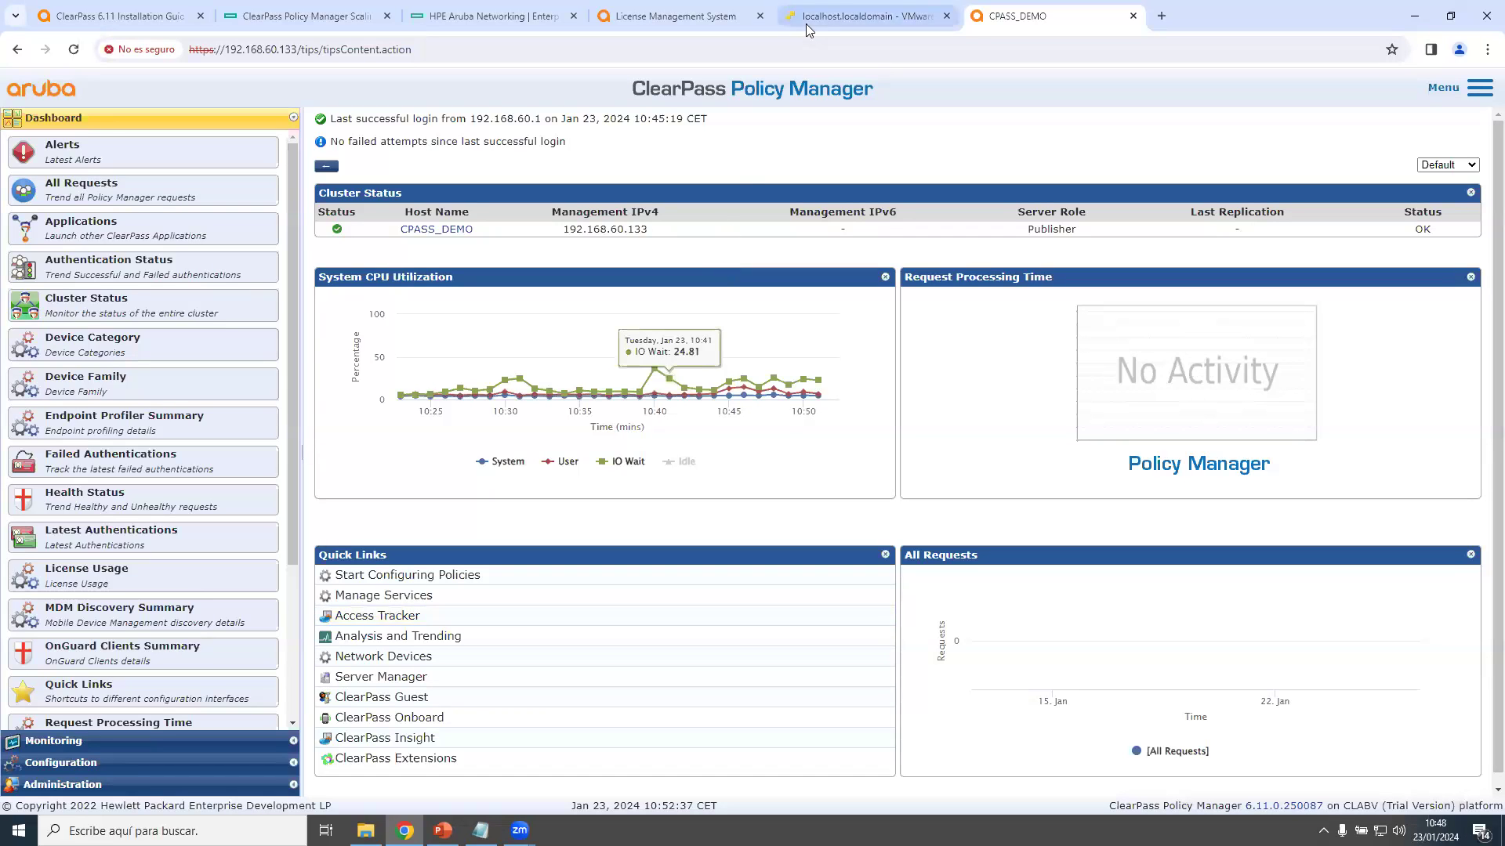
Log in to the ClearPass VM console in ESXi as appadmin.
{"action": "left_click", "coordinate": [862, 16]}
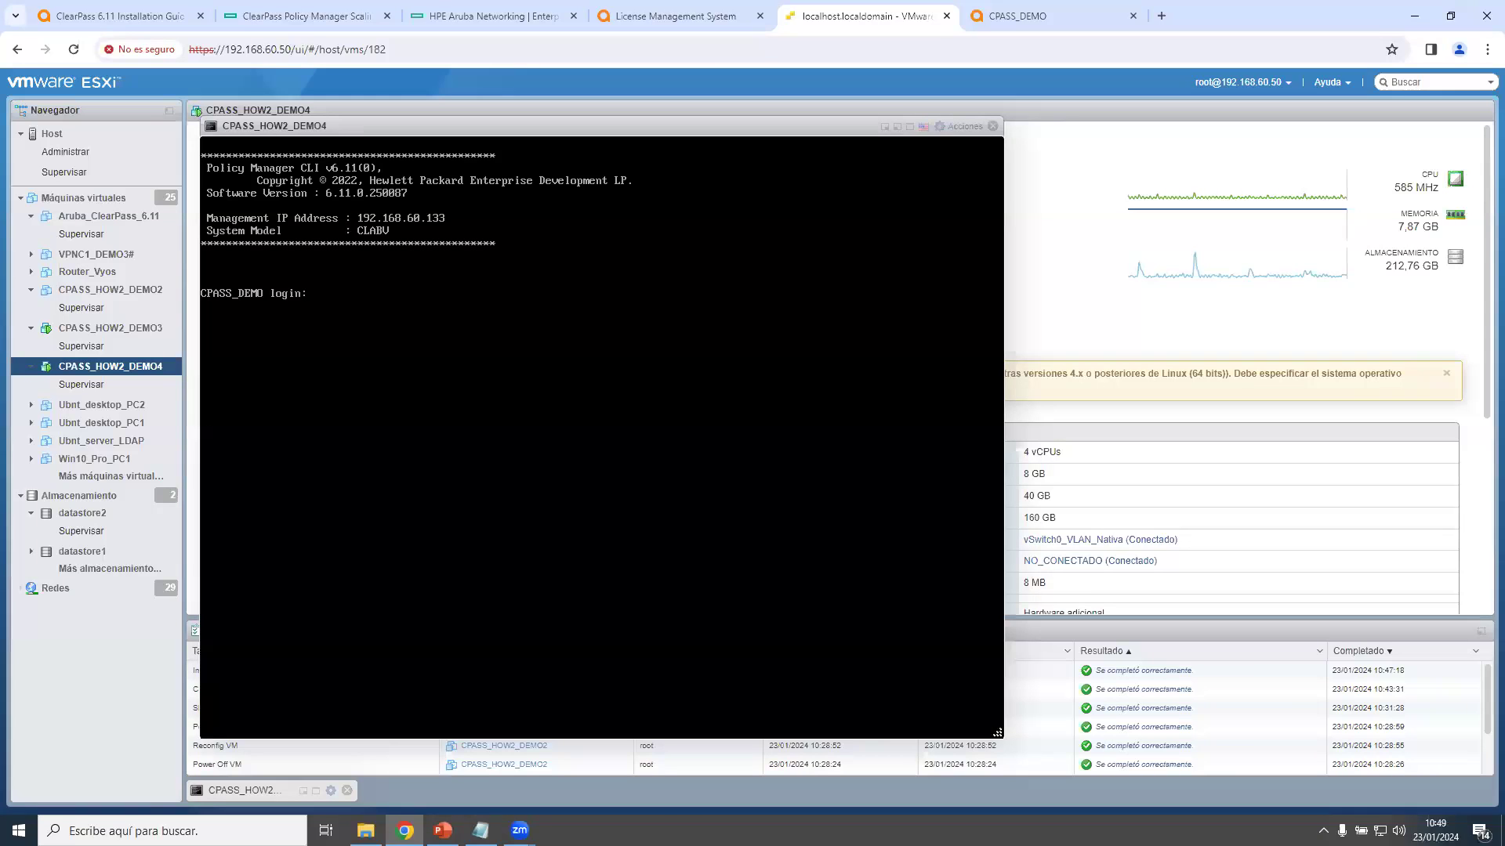
{"action": "type", "text": "appadmin"}
{"action": "key", "text": "Return"}
{"action": "key", "text": "Return"}
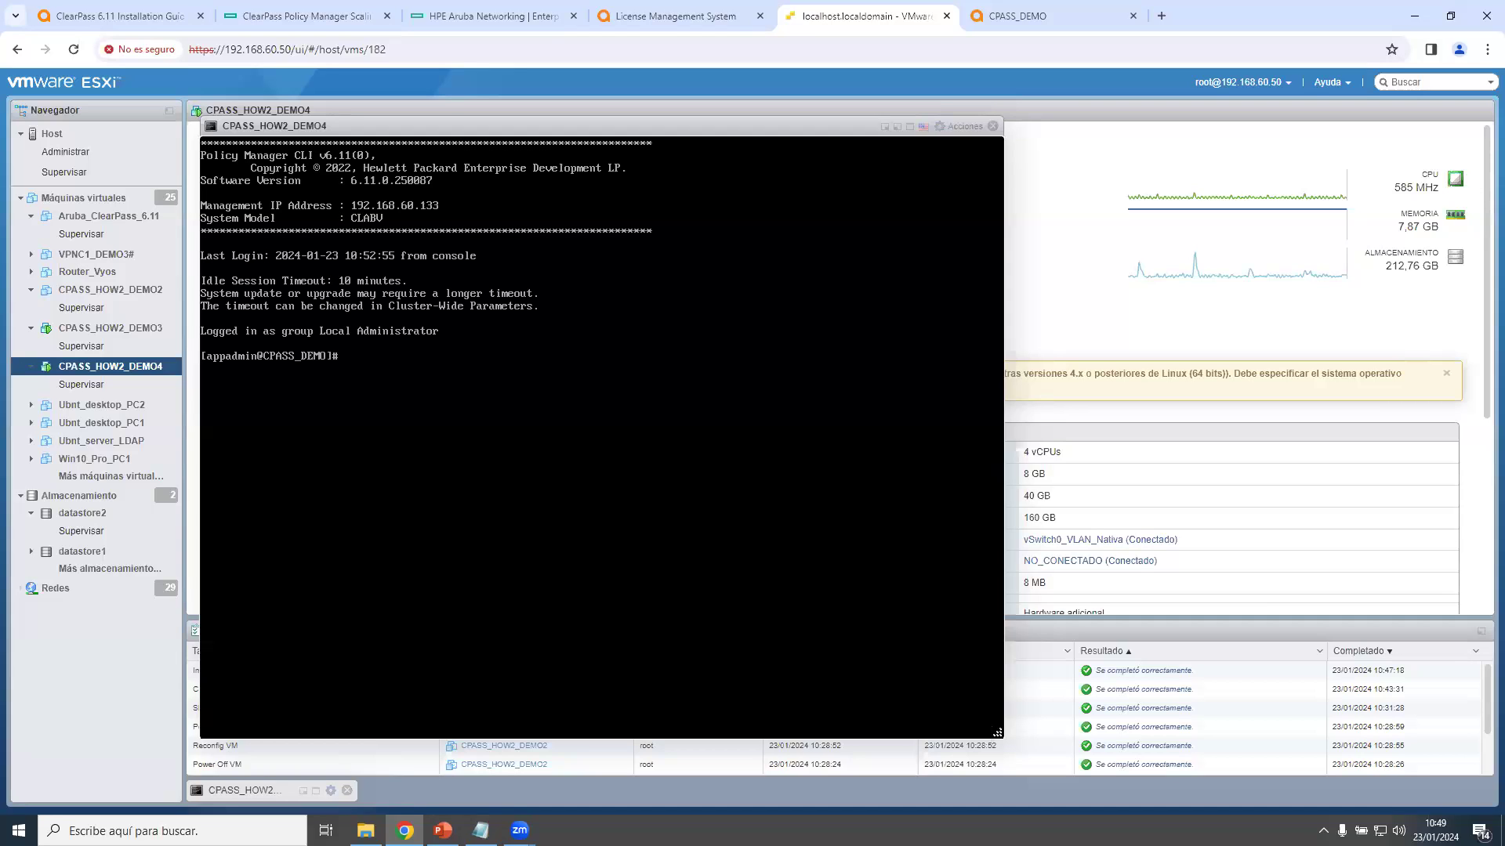
{"action": "key", "text": "Return"}
{"action": "key", "text": "Return"}
List the network commands, then ping 192.168.60.1 and stop it after 0% packet loss.
{"action": "type", "text": "network "}
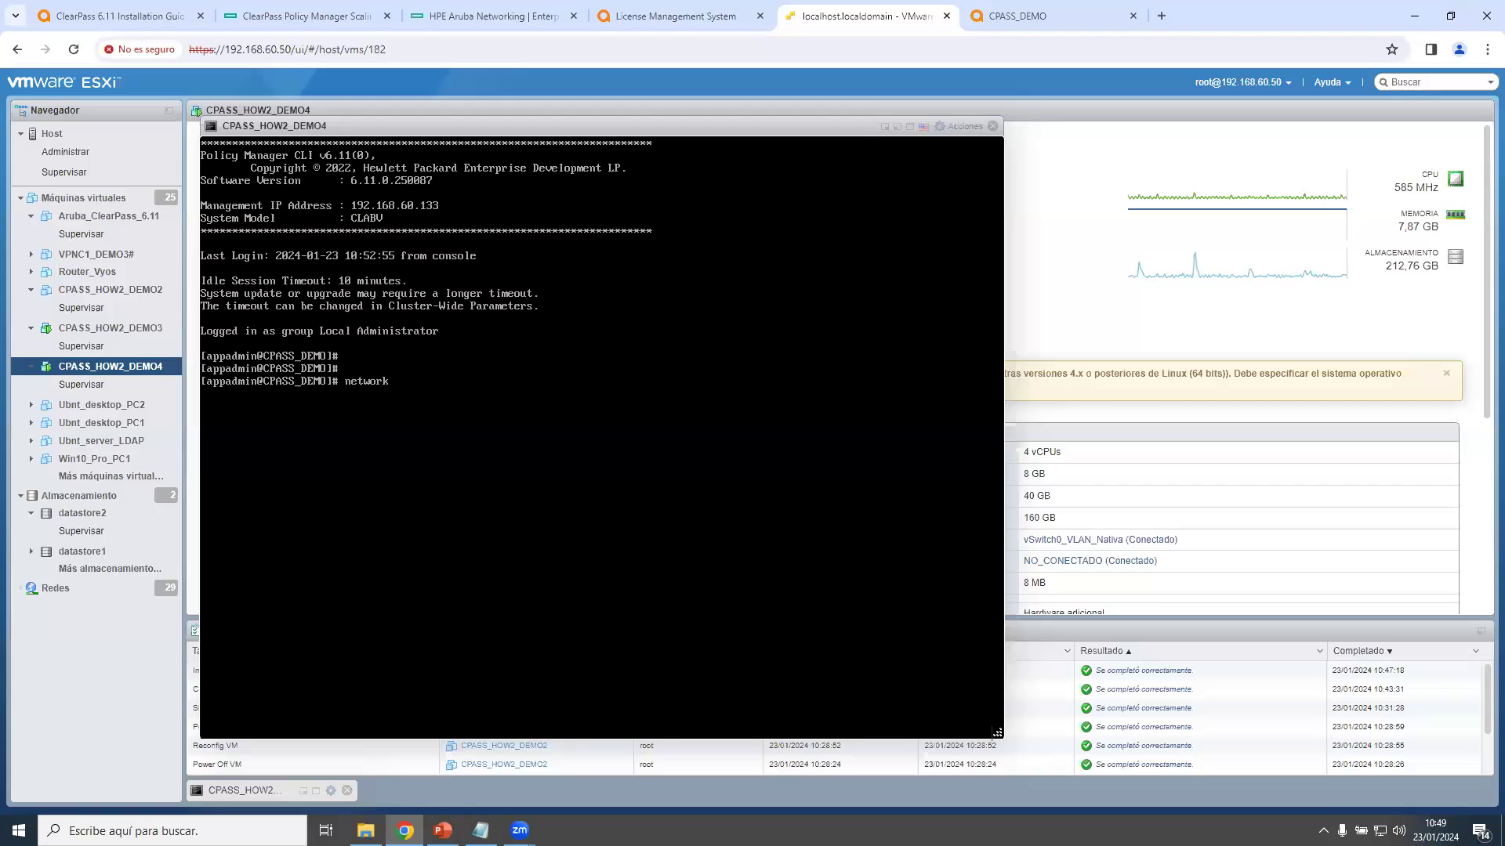
{"action": "type", "text": "?"}
{"action": "key", "text": "Return"}
{"action": "type", "text": "netwo"}
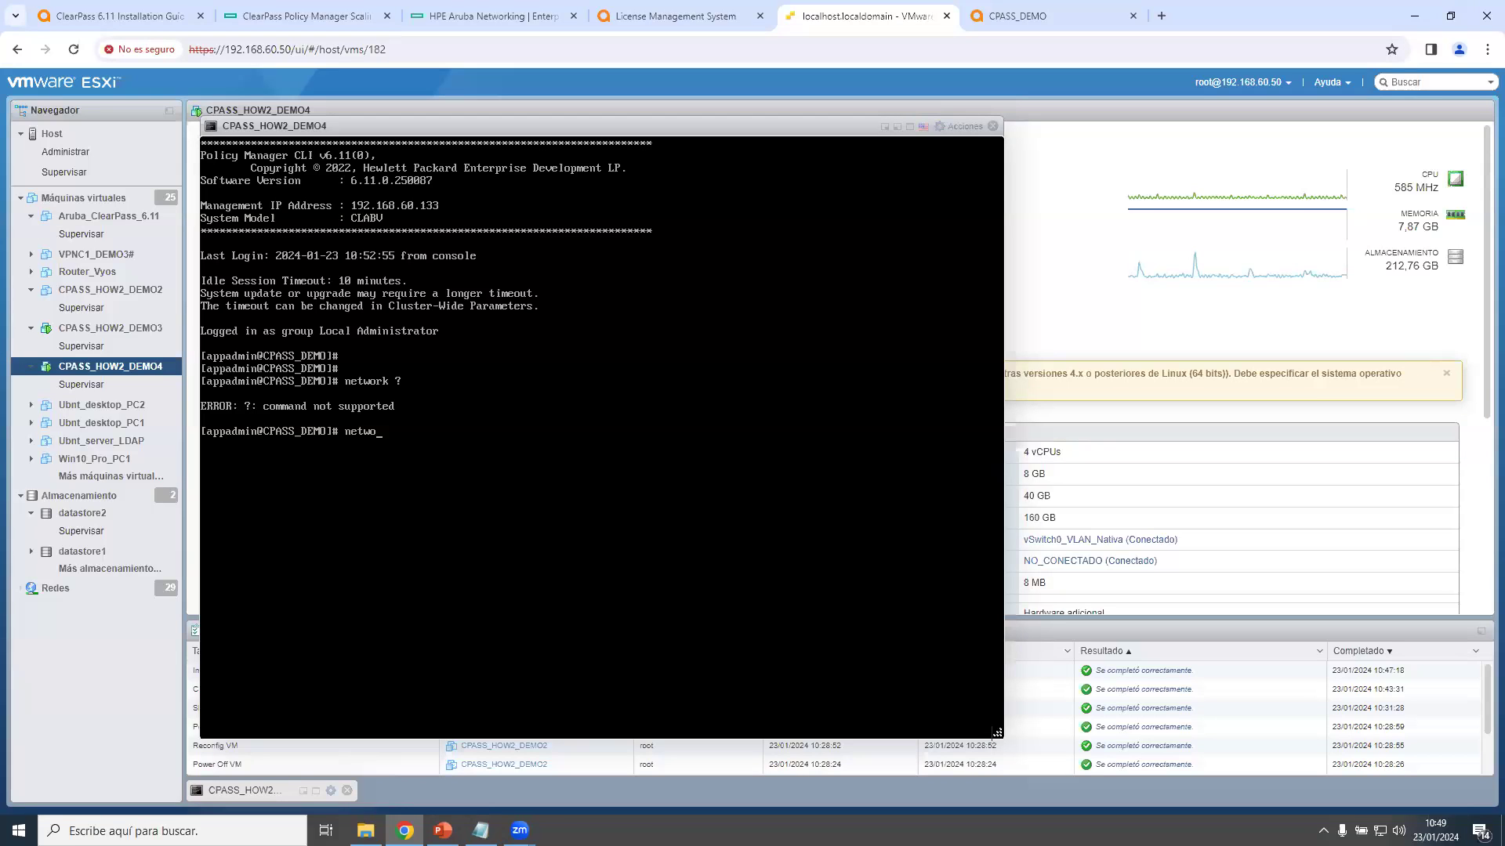
{"action": "type", "text": "rk ping 192.168.60.1"}
{"action": "key", "text": "Return"}
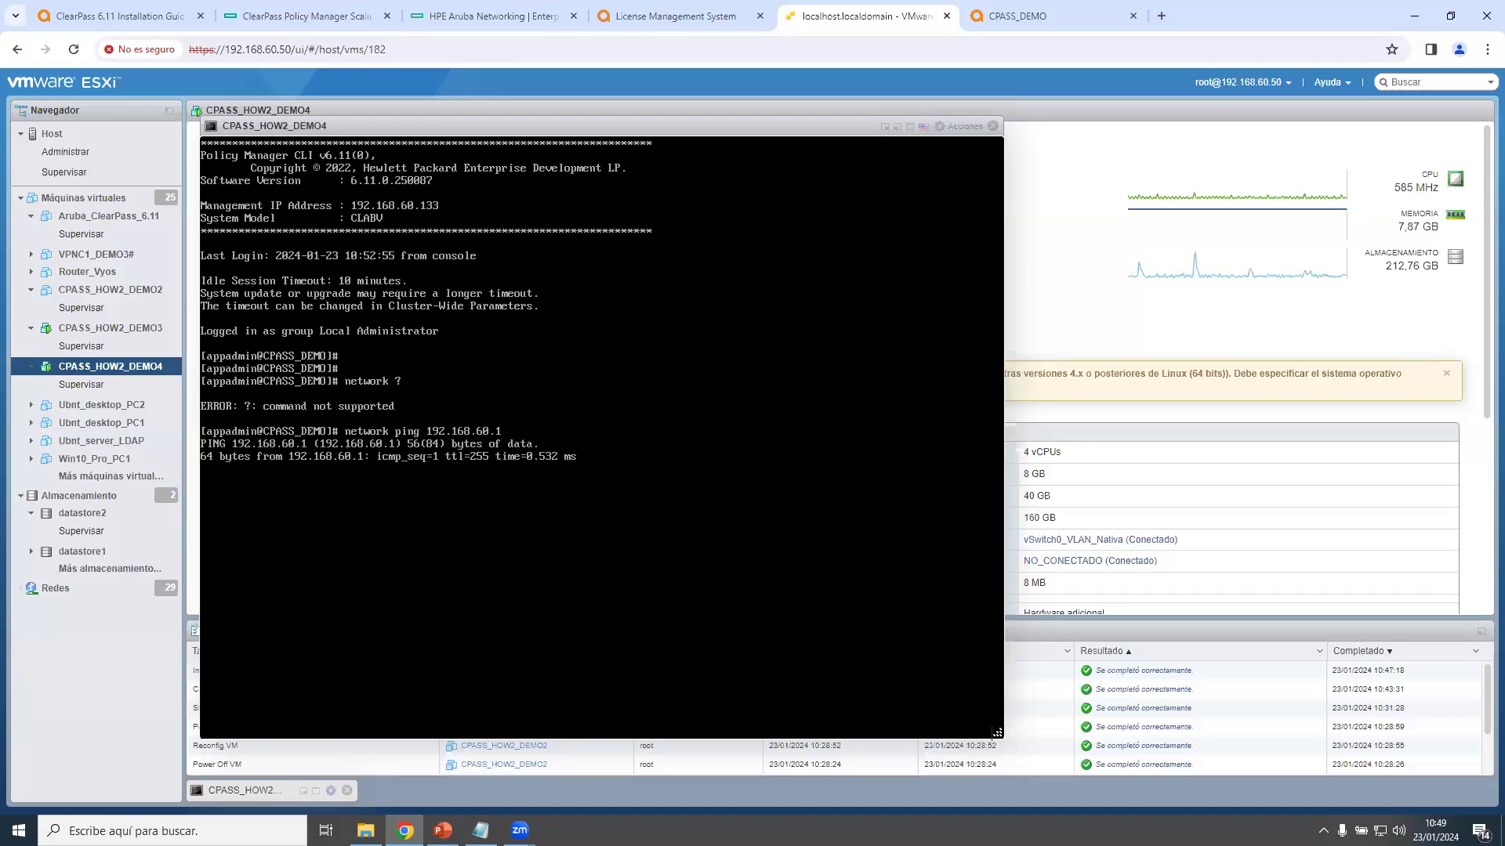
{"action": "key", "text": "ctrl+c"}
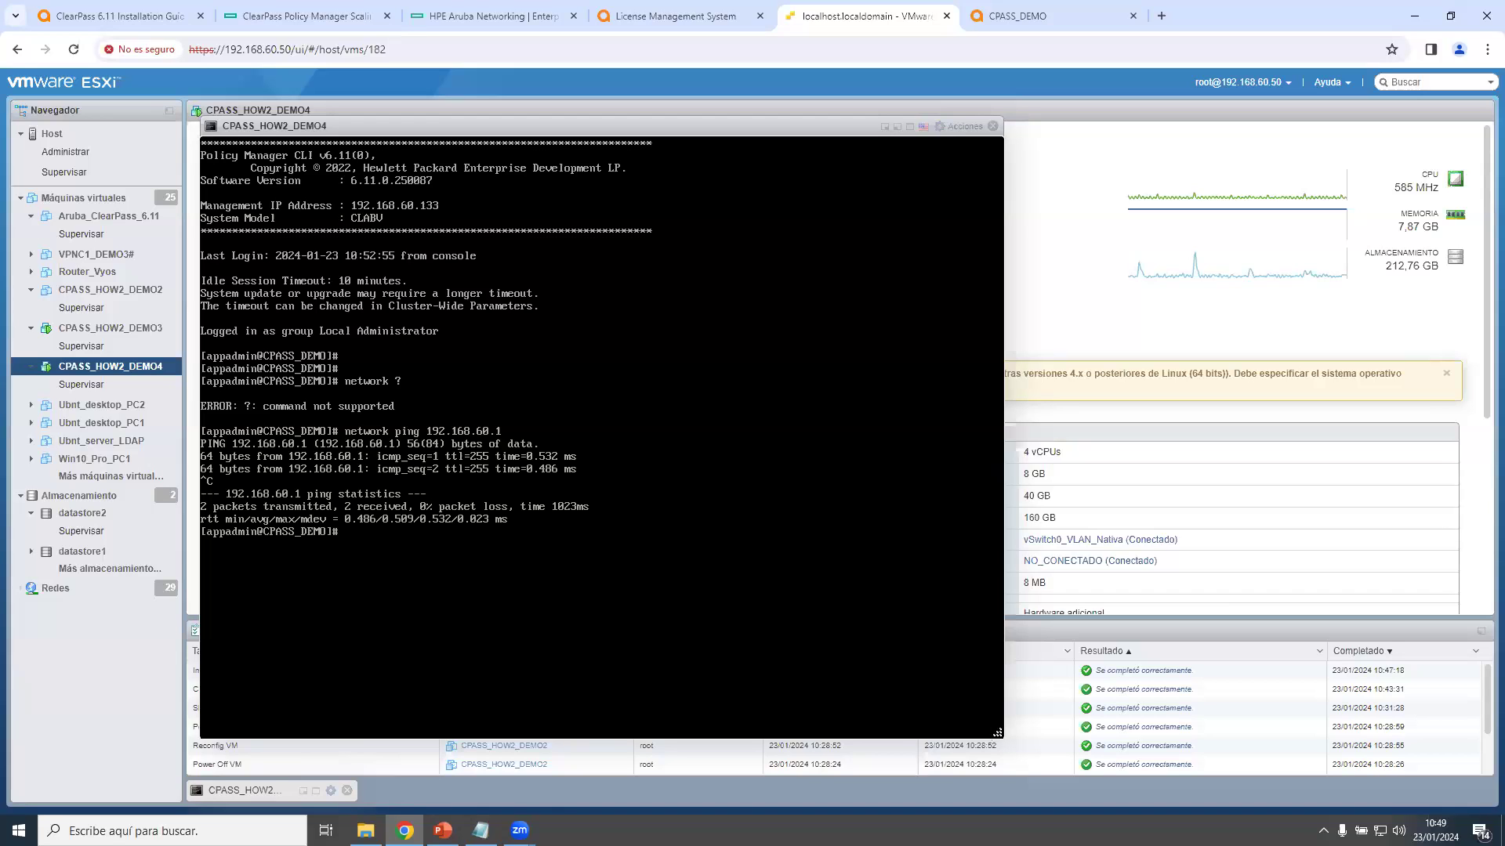
Run network list, then close the VM console window.
{"action": "type", "text": "netwo"}
{"action": "type", "text": "rk list"}
{"action": "key", "text": "Return"}
{"action": "type", "text": "netw"}
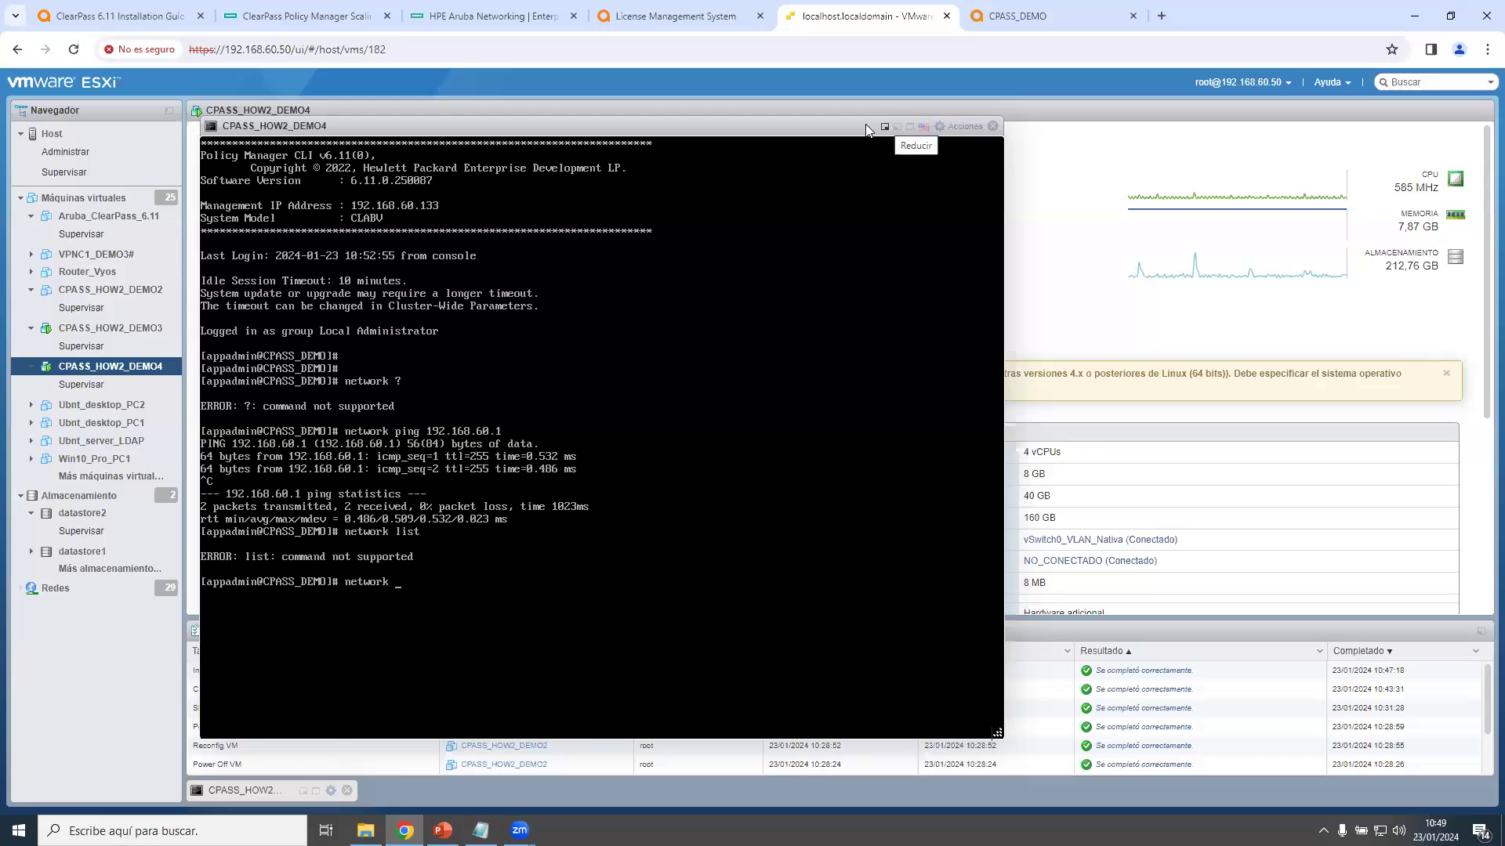
{"action": "left_click_drag", "start_coordinate": [816, 134], "coordinate": [869, 154]}
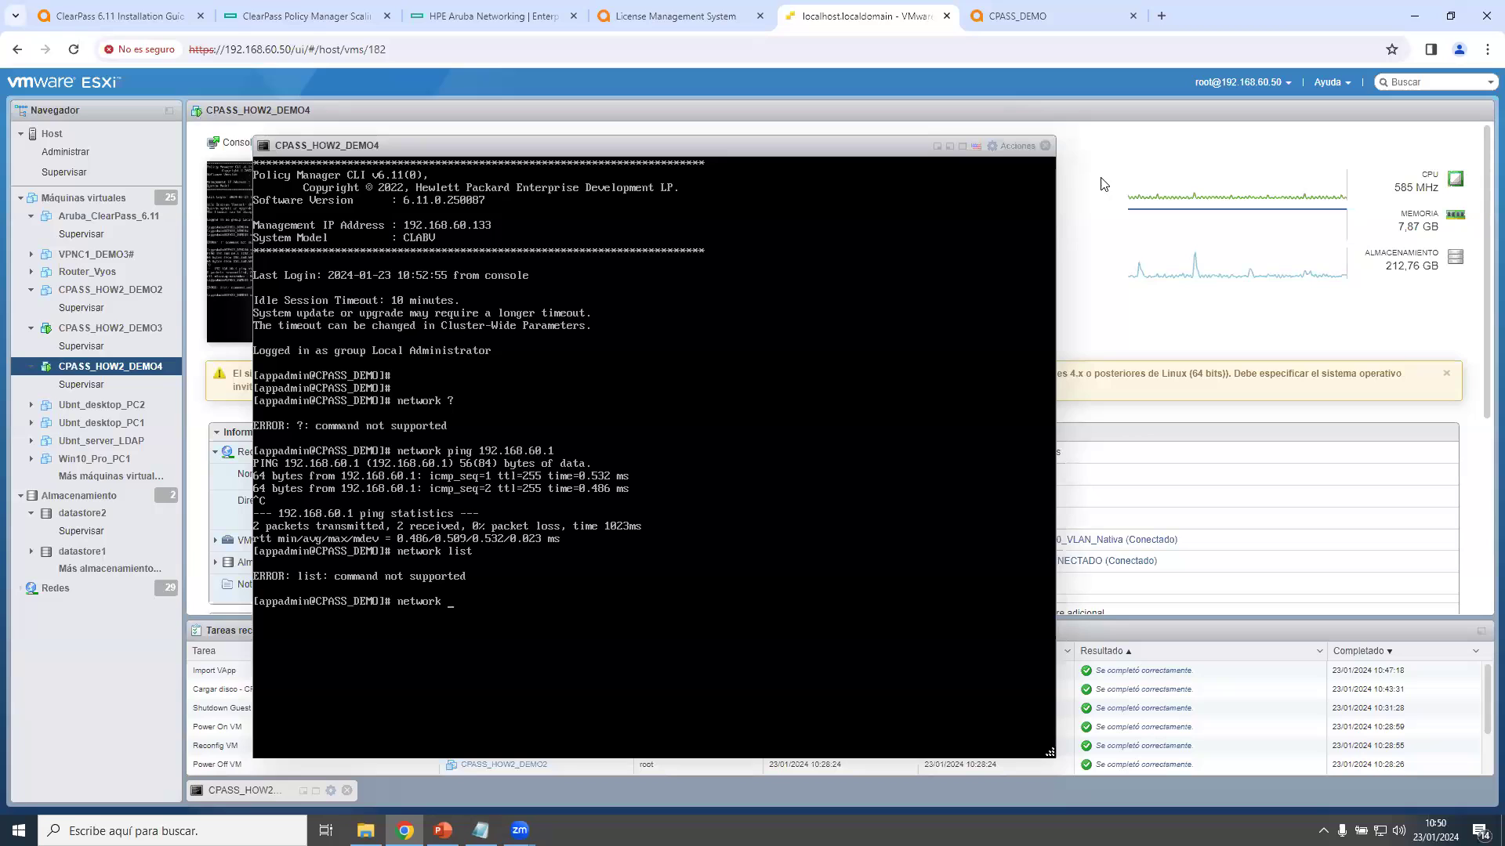
{"action": "left_click", "coordinate": [939, 144]}
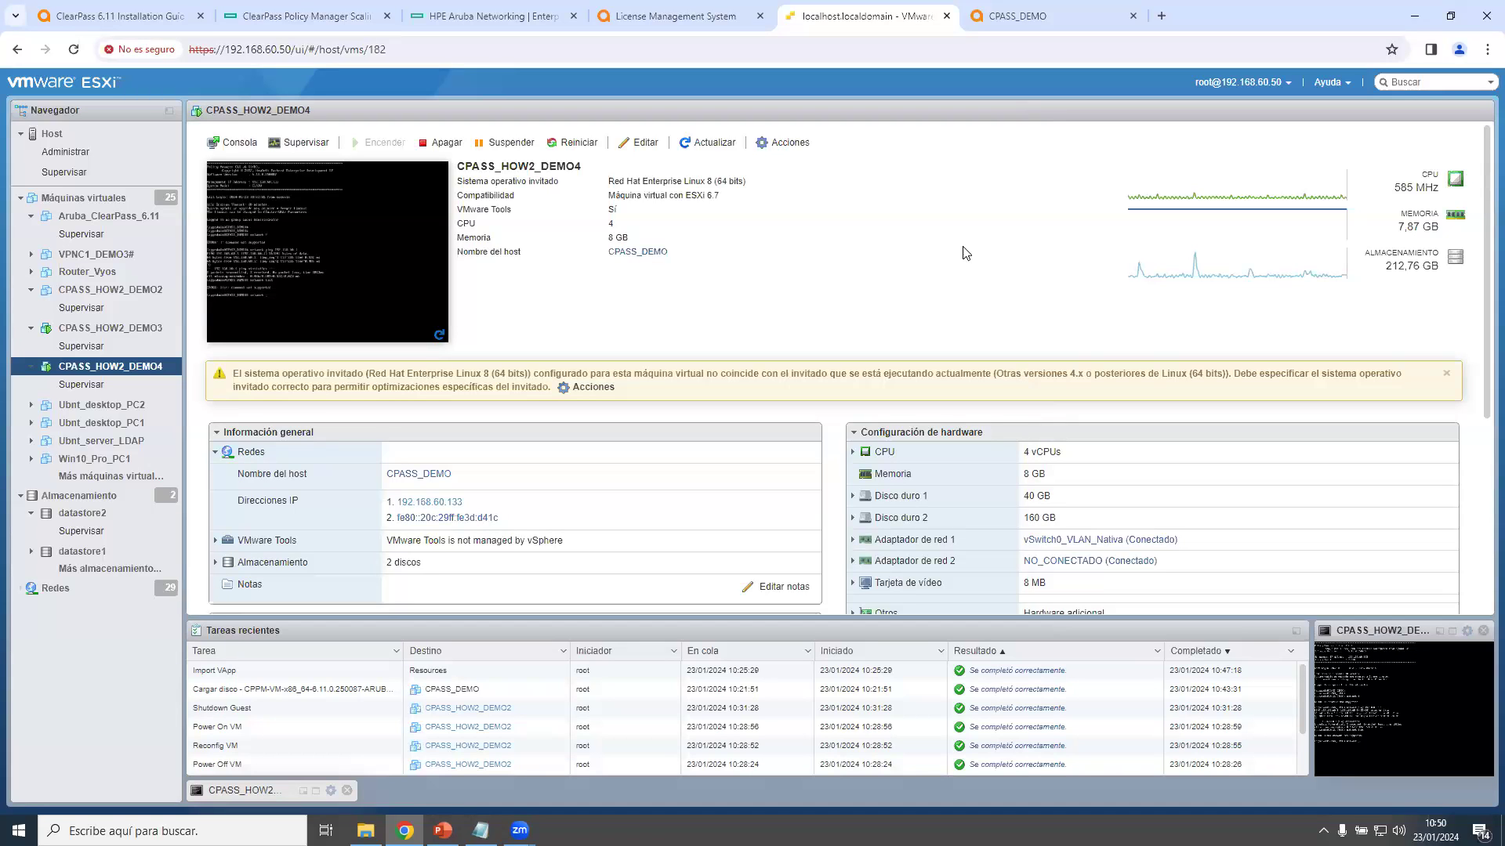
Show the ClearPass Licensing Applications list with OnGuard, Onboard and Access at 100 endpoints each.
{"action": "left_click", "coordinate": [1039, 11]}
{"action": "left_click", "coordinate": [57, 786]}
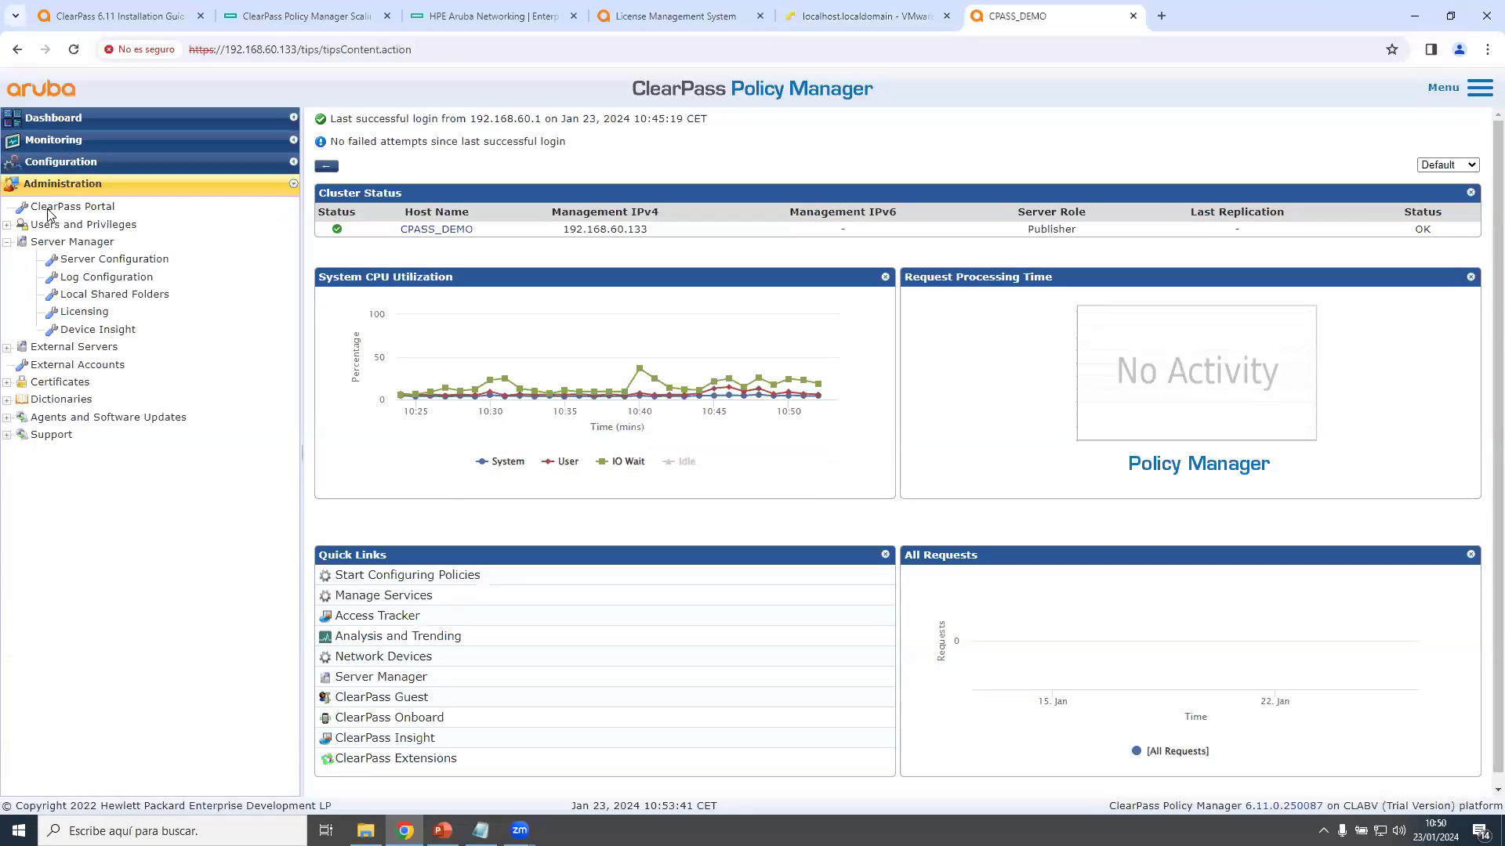
{"action": "left_click", "coordinate": [86, 311]}
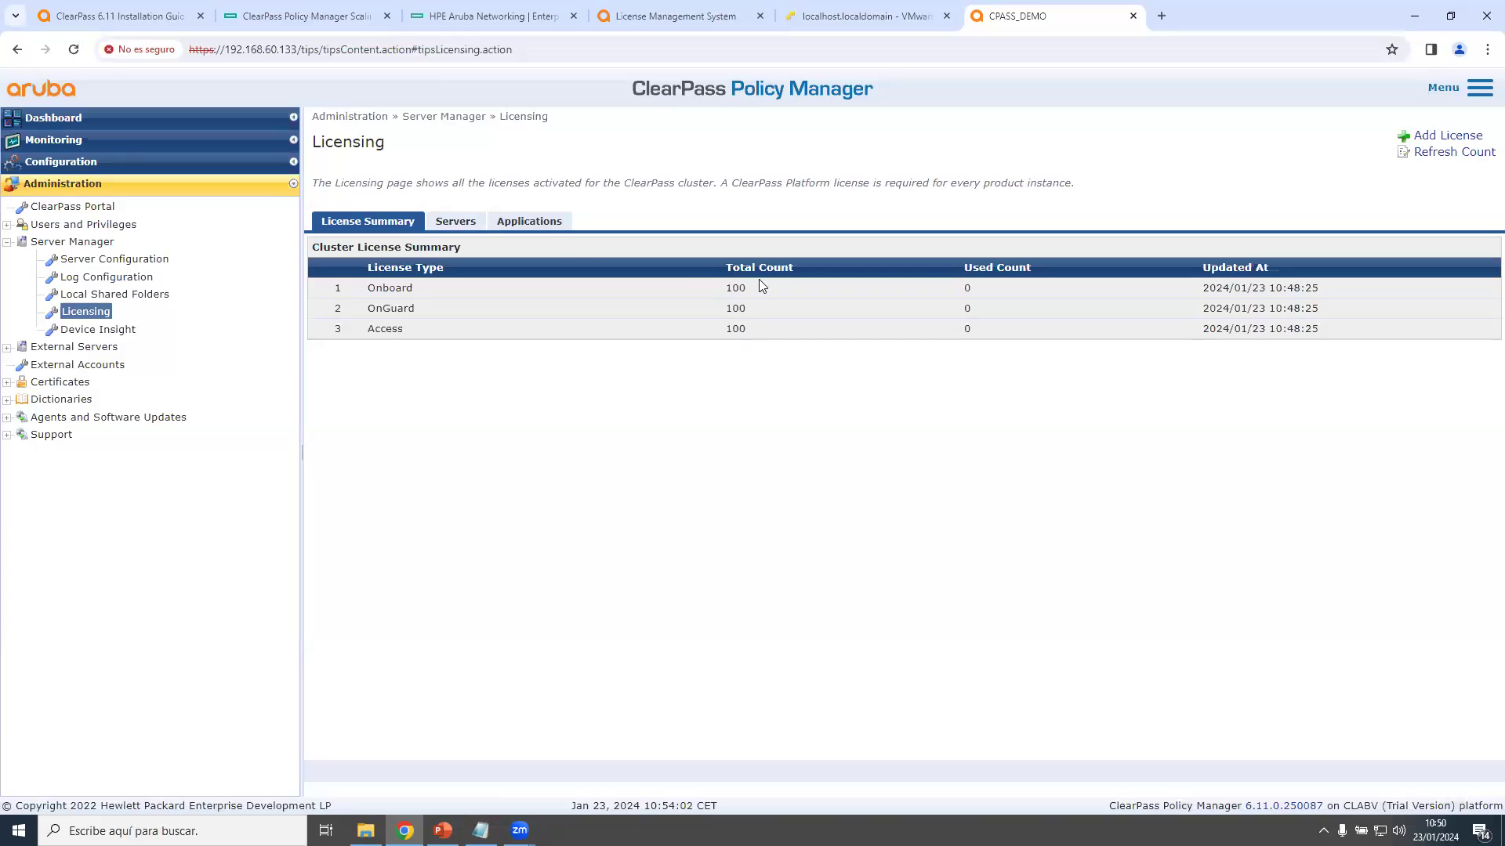
{"action": "left_click", "coordinate": [495, 225]}
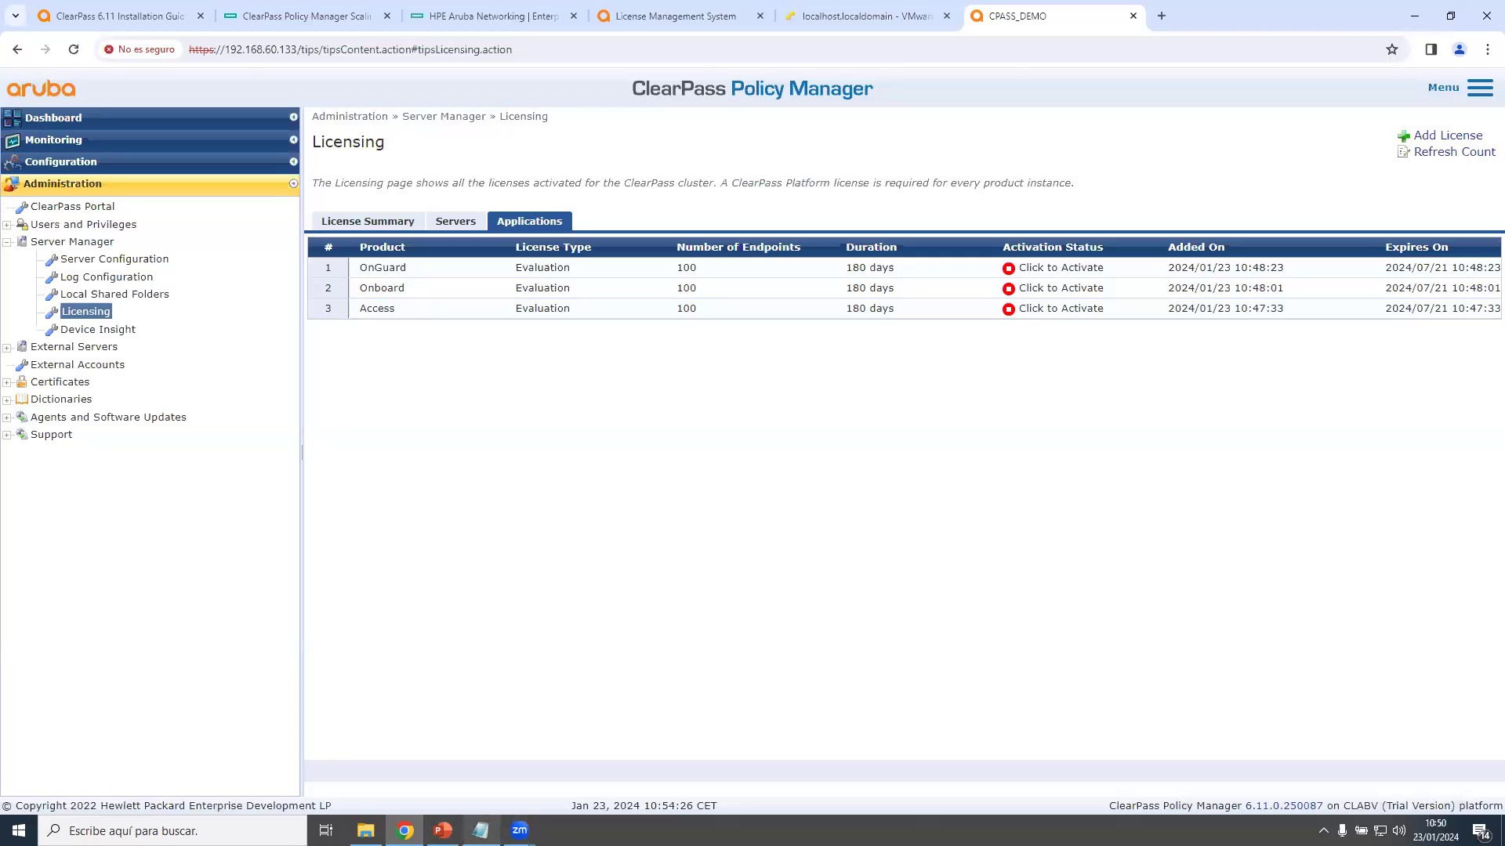
Present the closing slide 9 of the PowerPoint deck as a full-screen slide show.
{"action": "left_click", "coordinate": [443, 831]}
{"action": "scroll", "coordinate": [135, 709], "scroll_direction": "down", "scroll_amount": 5}
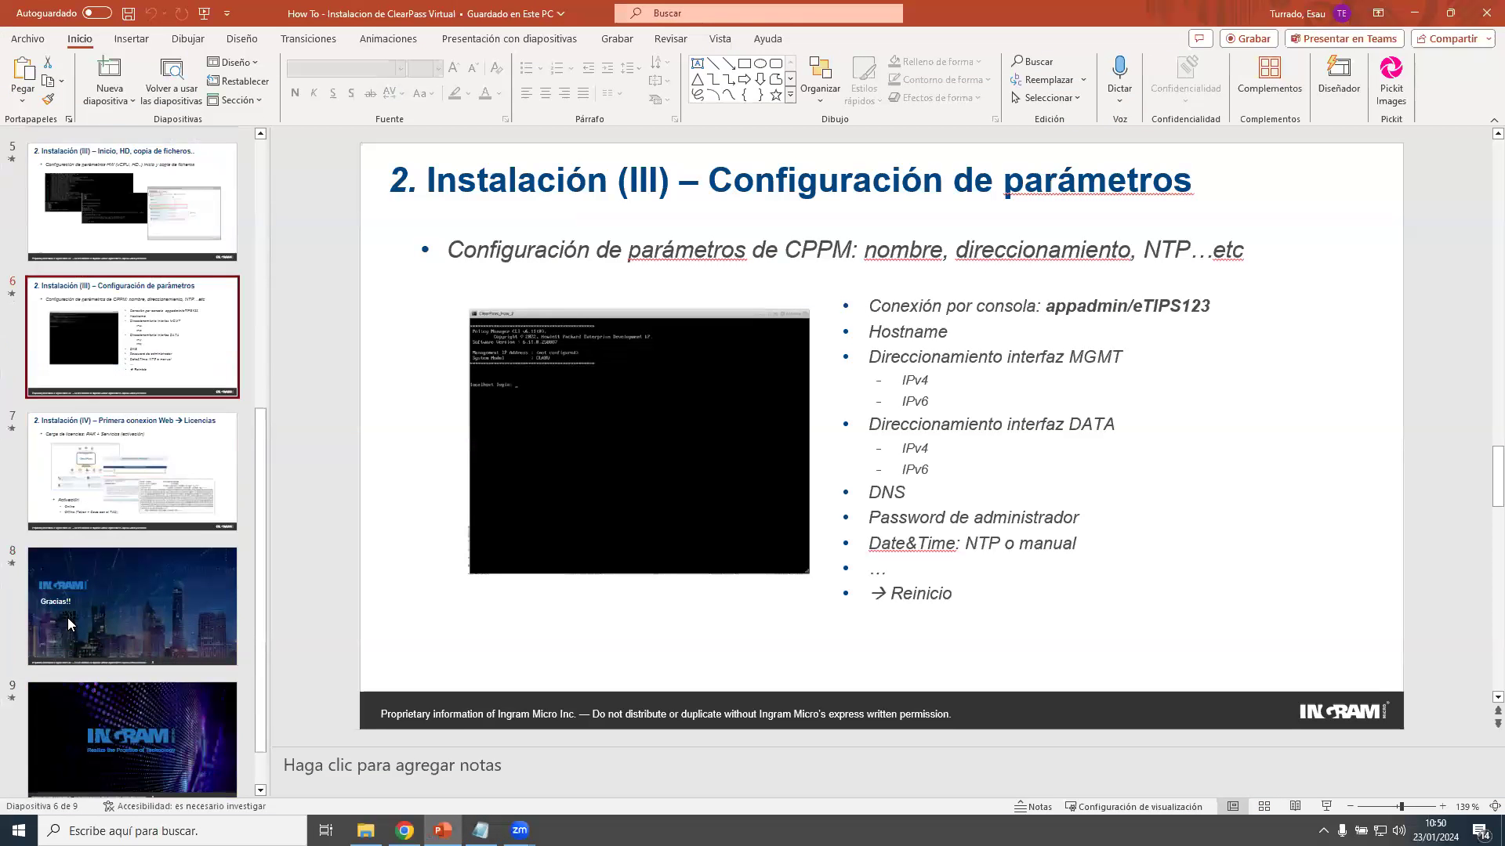
{"action": "left_click", "coordinate": [136, 709]}
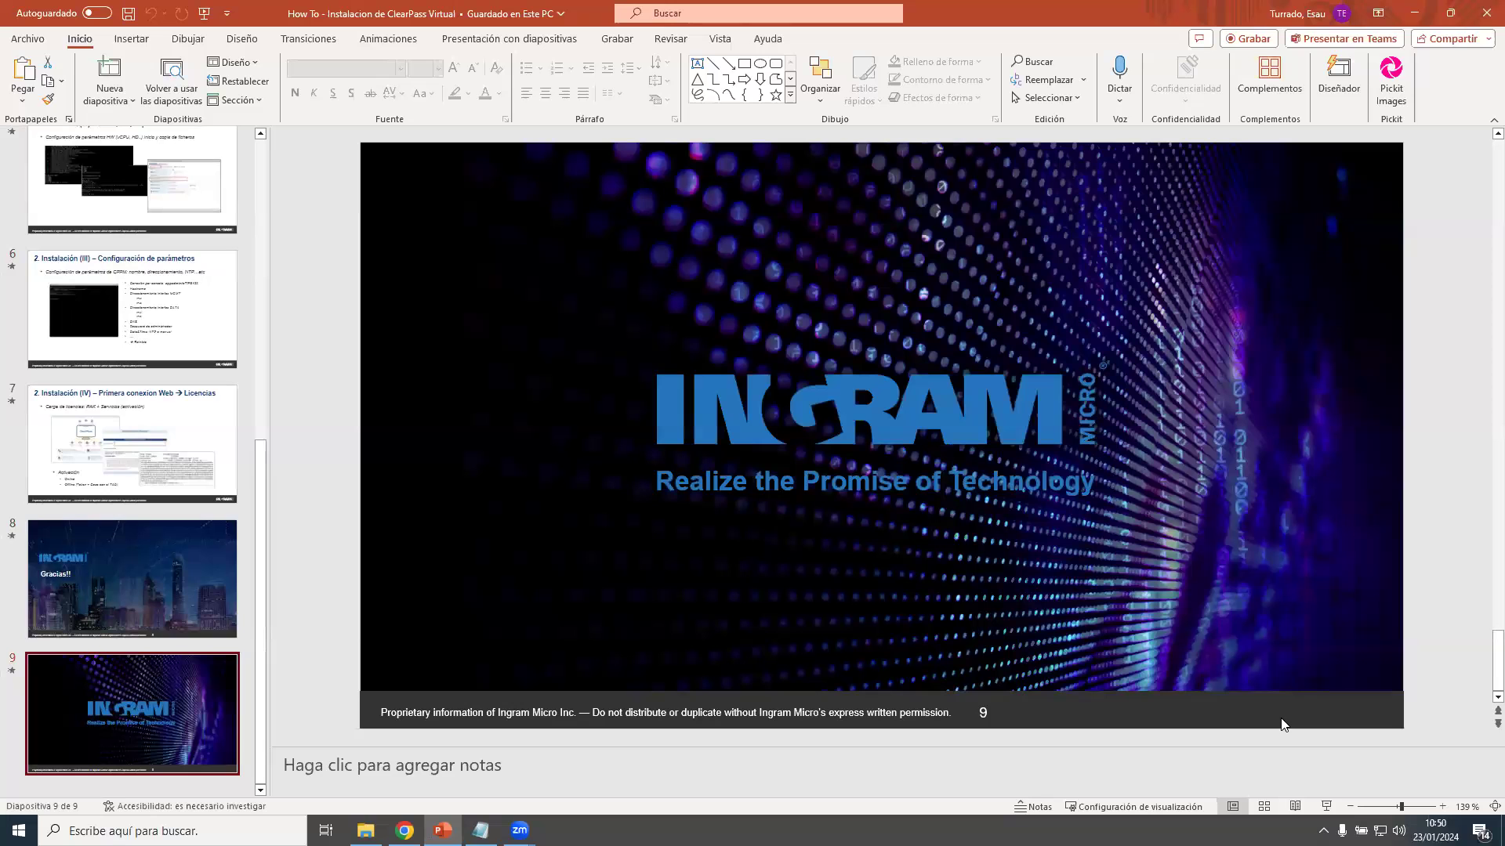
{"action": "left_click", "coordinate": [1325, 807]}
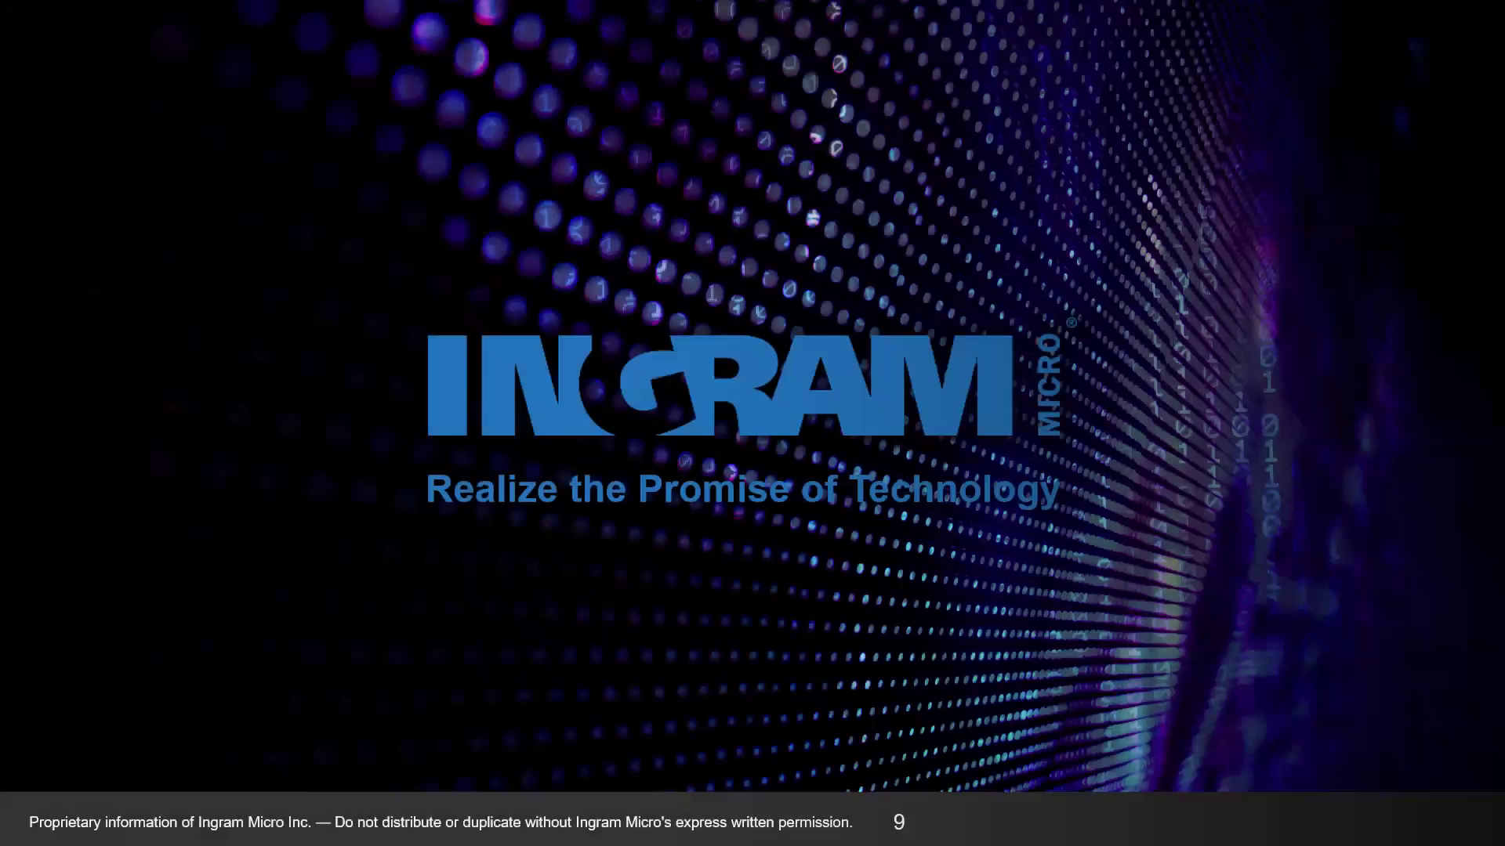